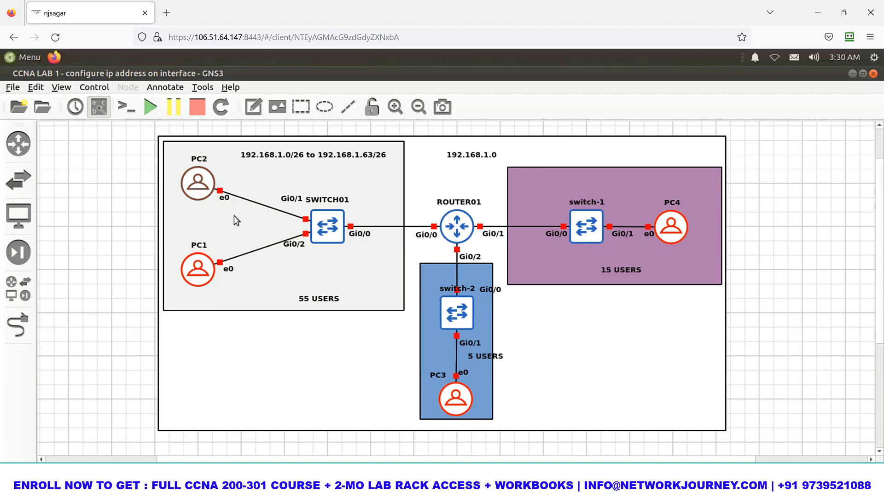
Start the PC2 and PC1 nodes in the 55-user network.
right_click(194, 182)
left_click(215, 220)
right_click(188, 270)
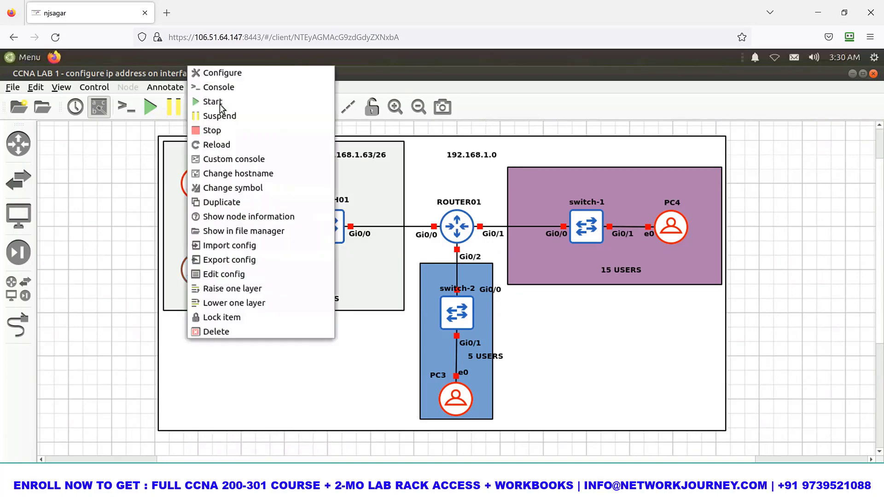
left_click(213, 102)
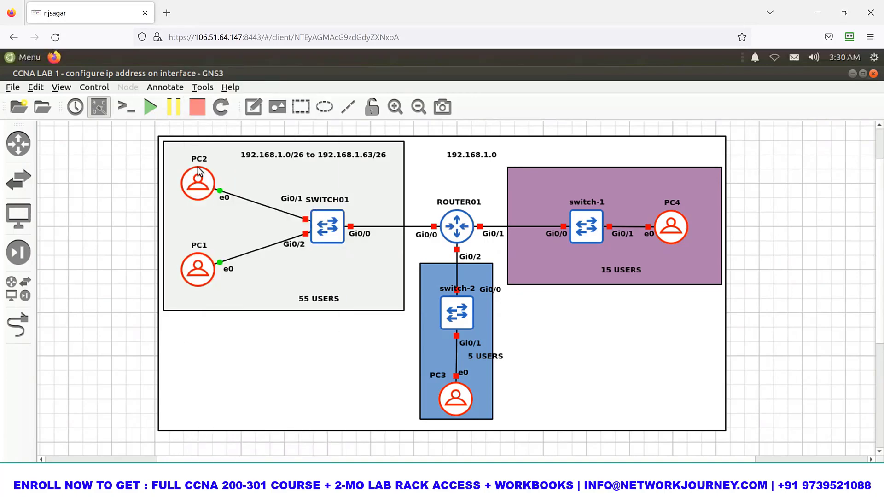
left_click_drag(225, 289, 225, 289)
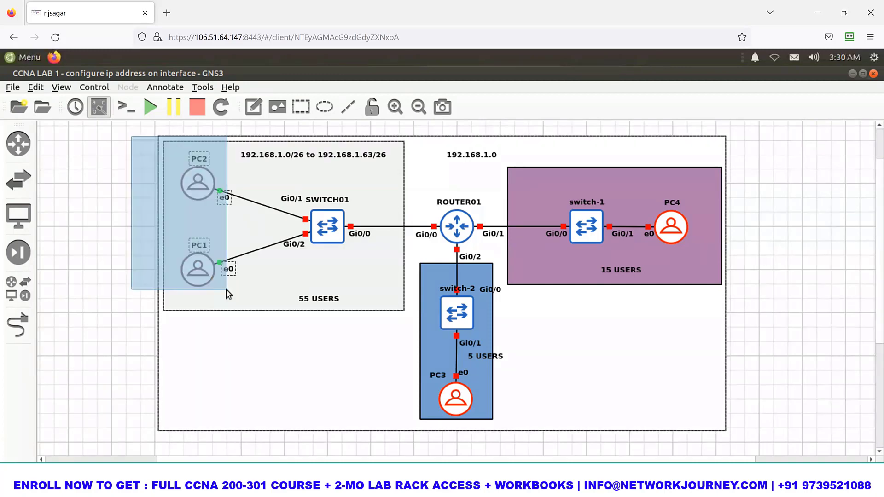
left_click_drag(776, 171, 657, 281)
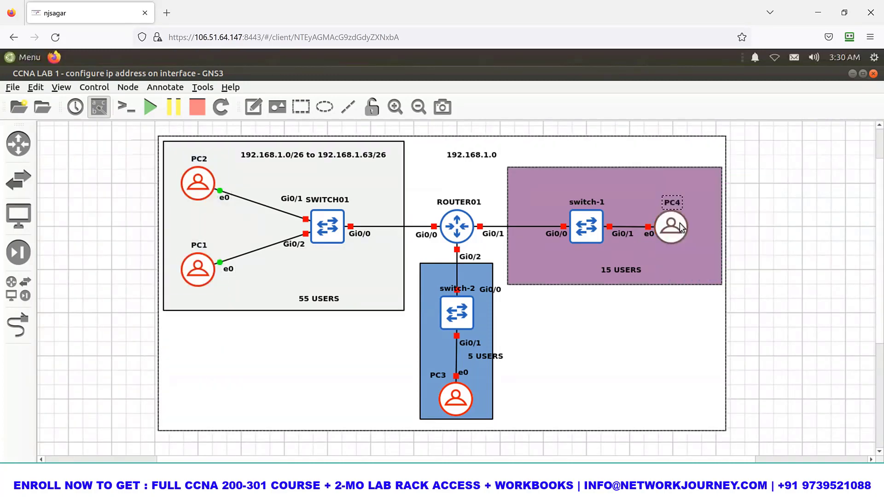
mouse_move(682, 227)
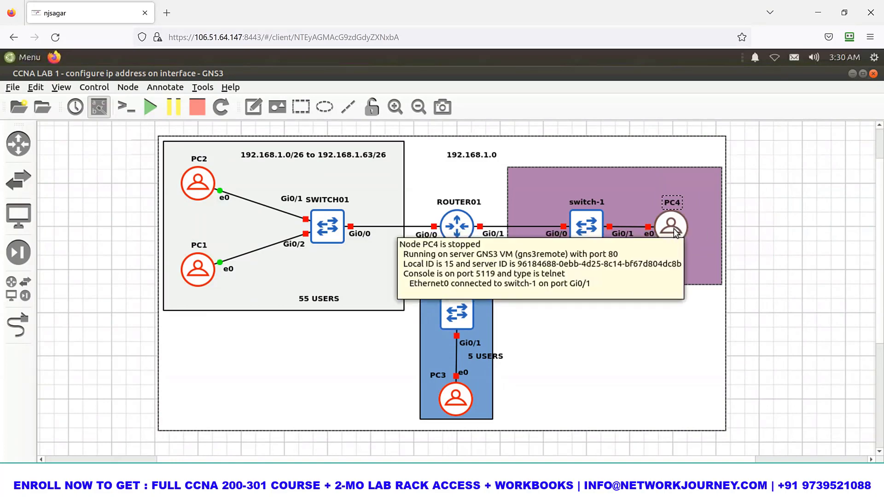
double_click(330, 218)
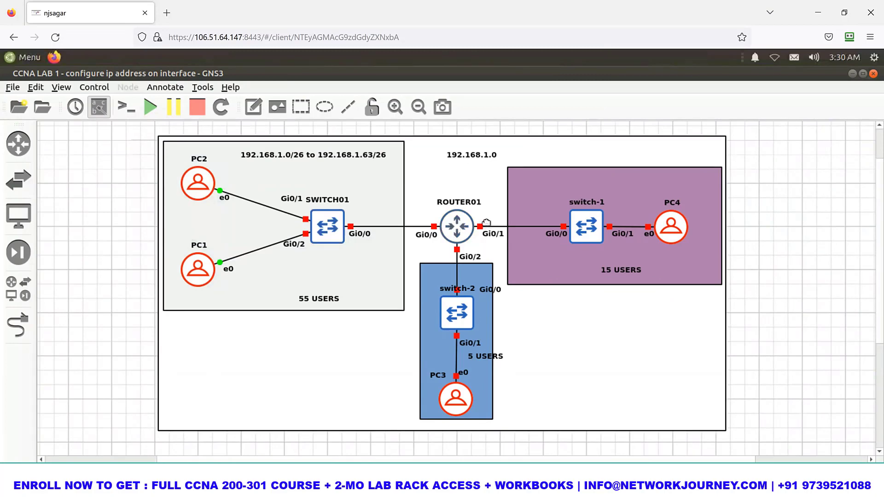
Start SWITCH01 and ROUTER01.
right_click(322, 226)
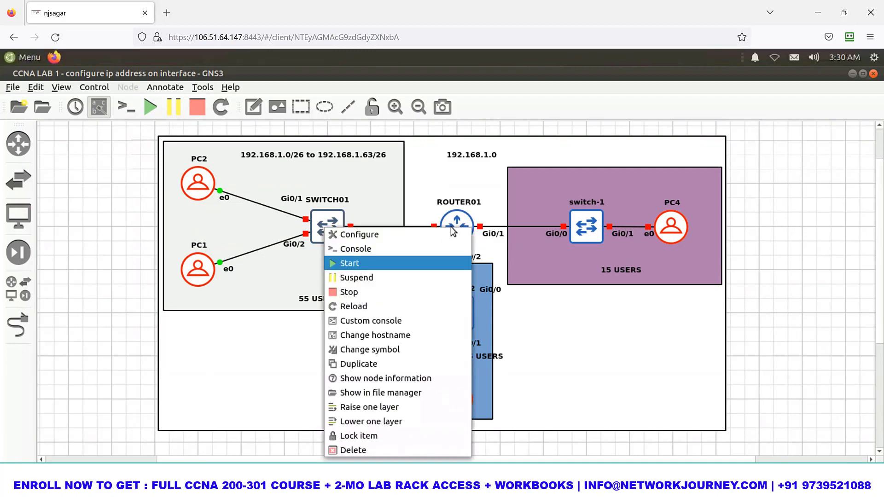
left_click(345, 261)
right_click(452, 227)
left_click(506, 262)
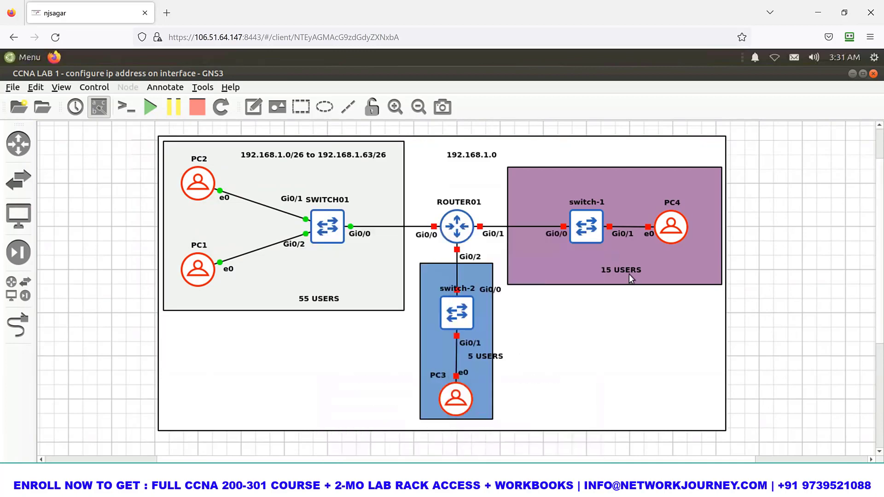
Start the switches and PCs of the two remaining networks: switch-1, PC4, switch-2 and PC3.
right_click(585, 225)
left_click(626, 261)
right_click(676, 228)
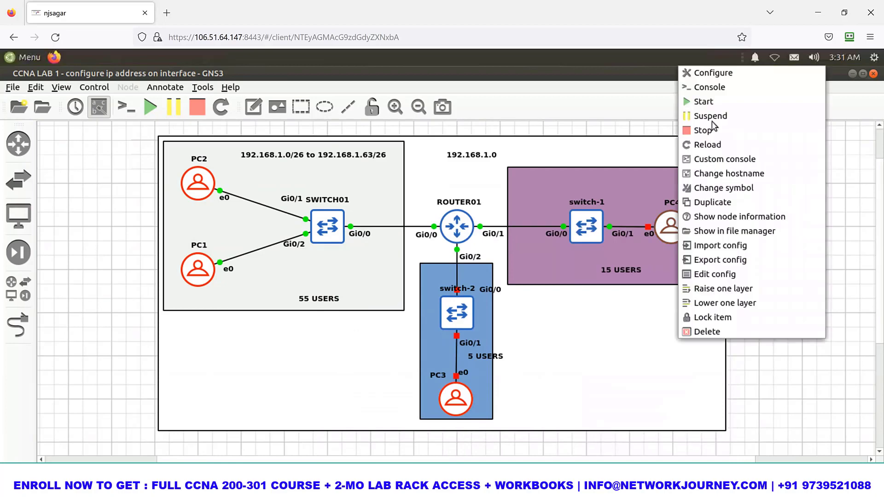
right_click(458, 319)
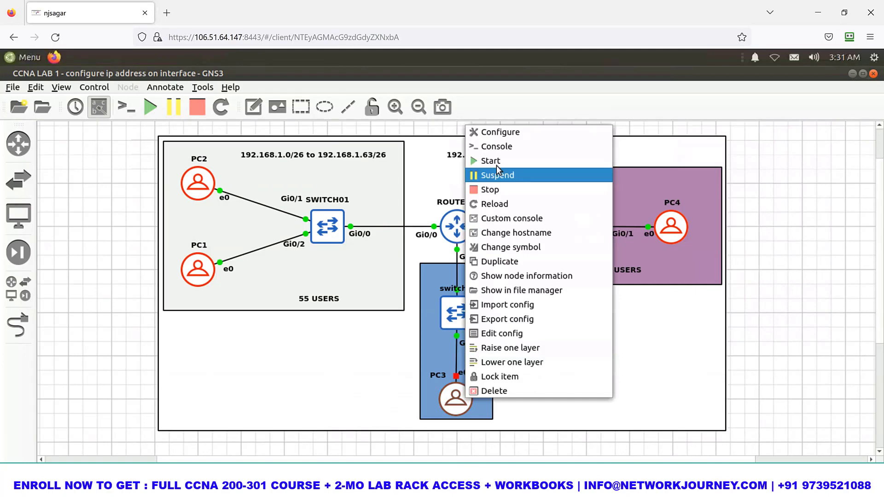
left_click(496, 165)
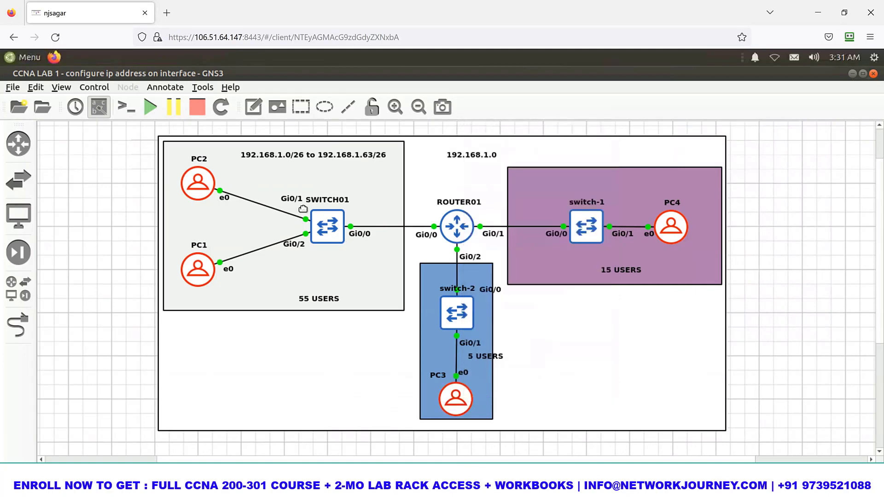
Open ROUTER01's console and display its interface summary with "sh ip int br" and its ARP table with "show ip arp".
left_click(461, 229)
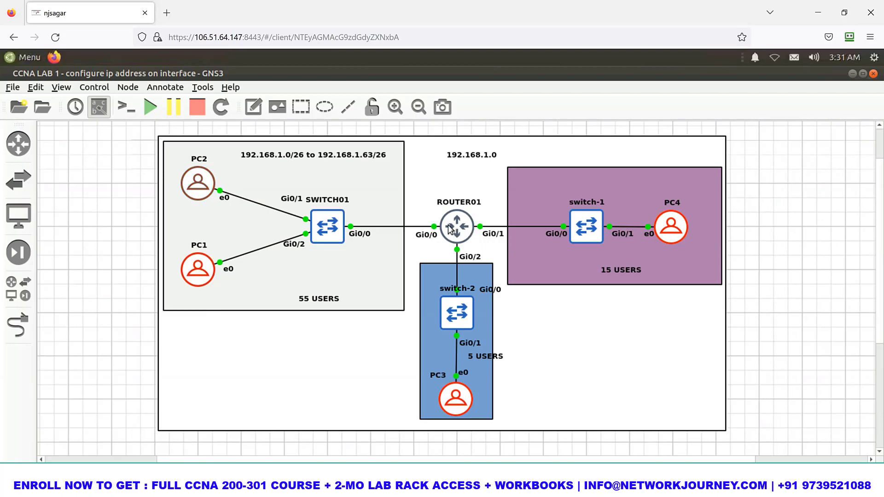
left_click(430, 226)
double_click(453, 232)
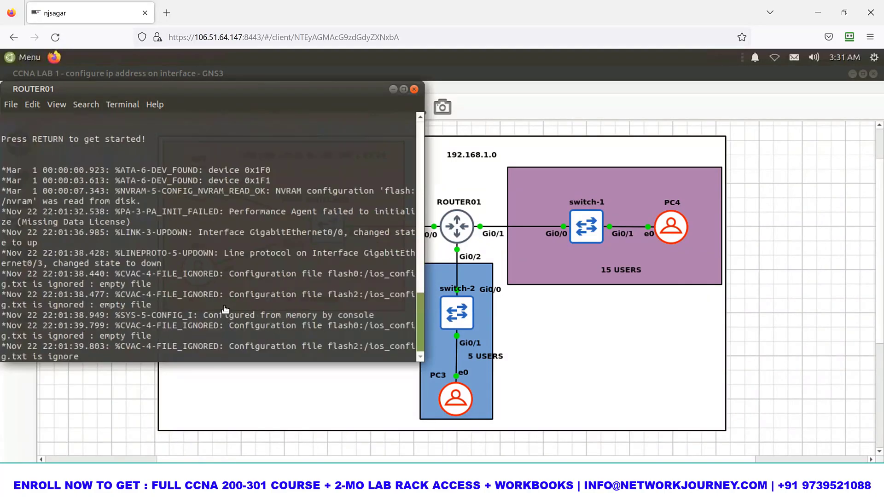
key("Return")
type("sh ip int br")
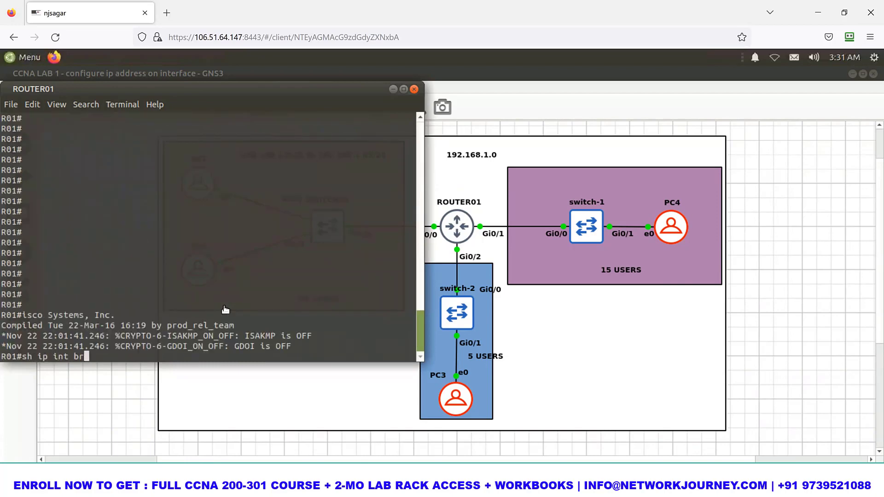
key("Return")
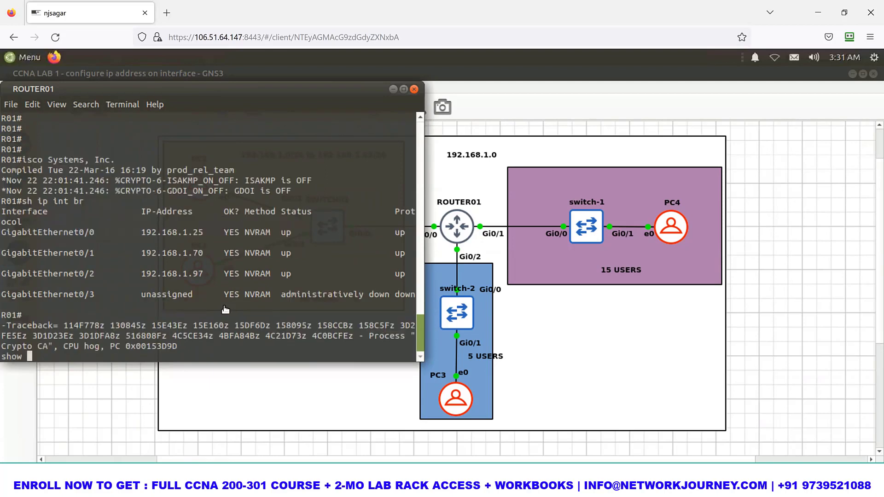
type("show ip arp")
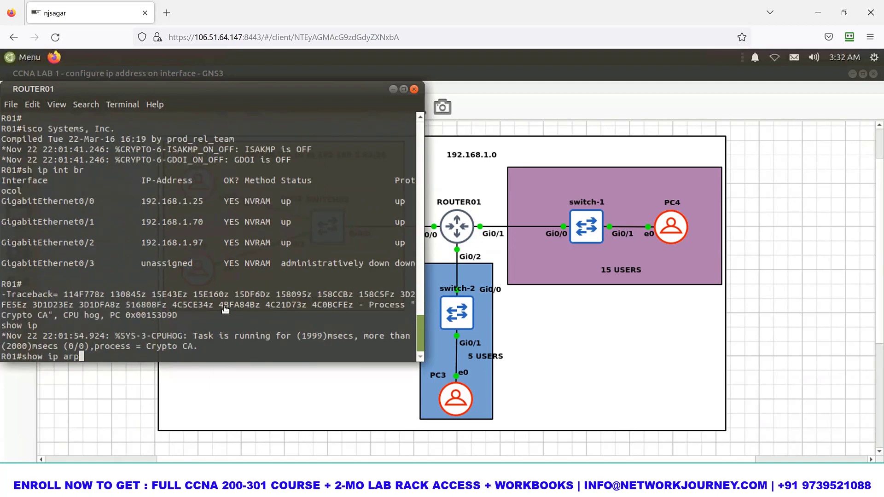
key("Return")
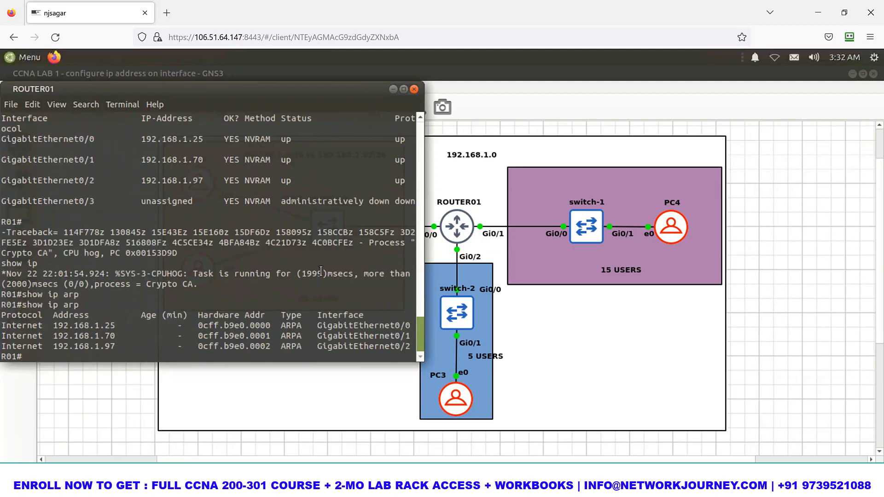
Open PC4's console and display its IP settings with "show ip".
double_click(681, 225)
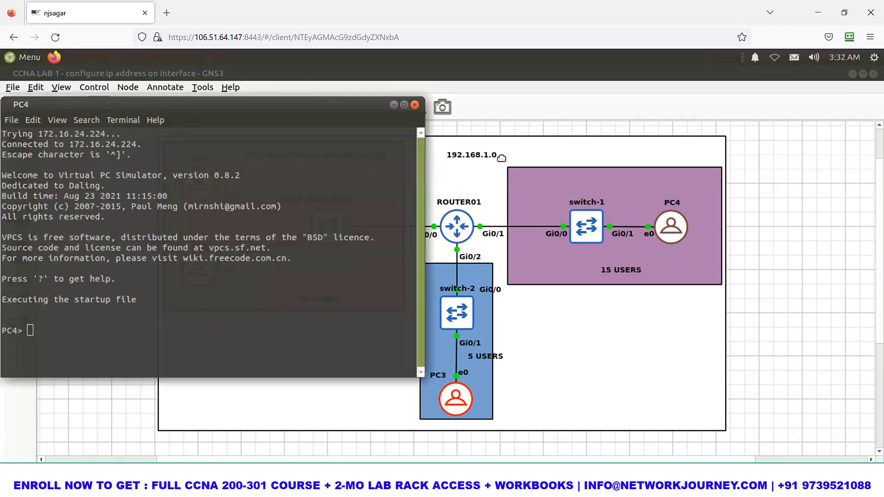
left_click_drag(140, 111, 531, 169)
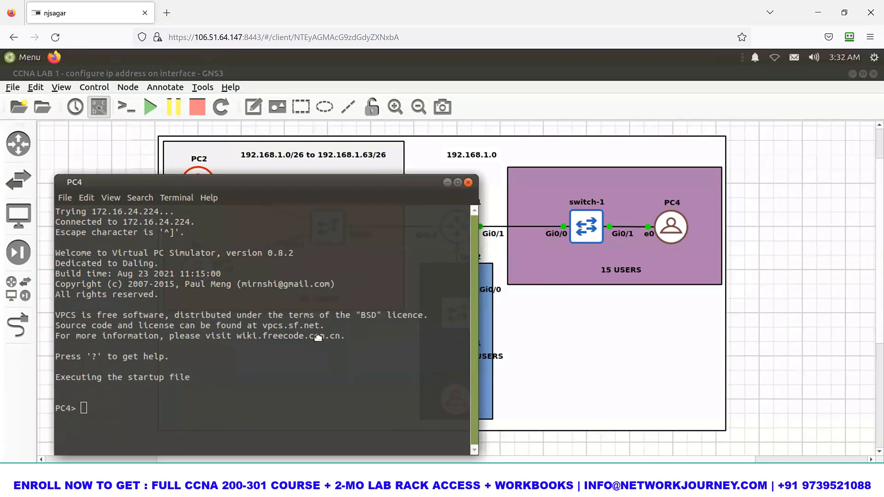
type("show ip")
key("Return")
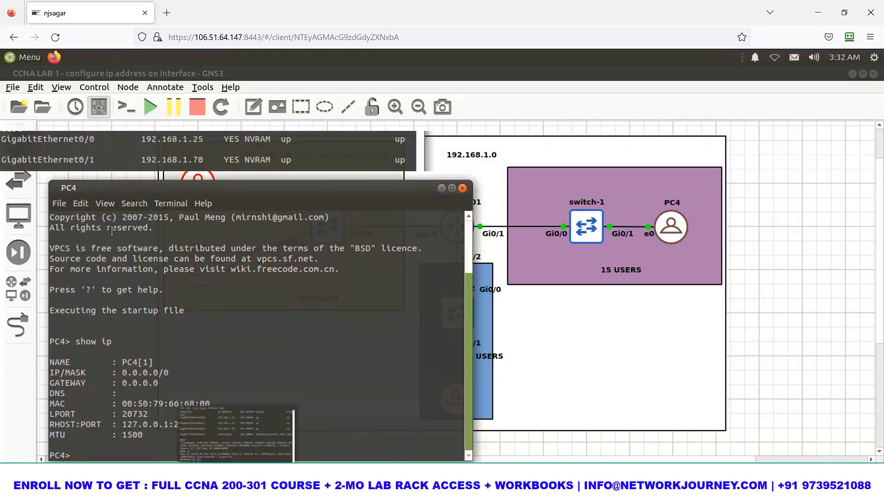
Display the running configuration of ROUTER01's Gi0/1 interface with "sh run int gi0/1" and check its IP address and mask.
left_click(69, 159)
left_click_drag(69, 159, 215, 160)
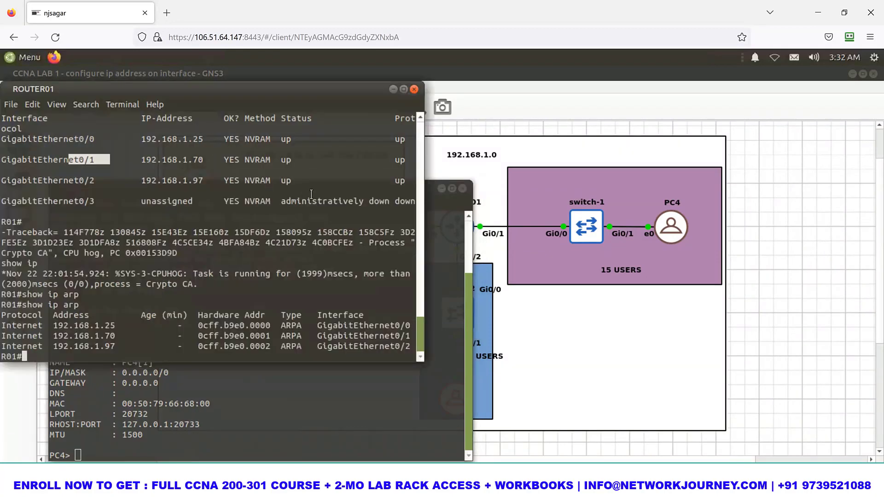
left_click(311, 194)
type("sh r")
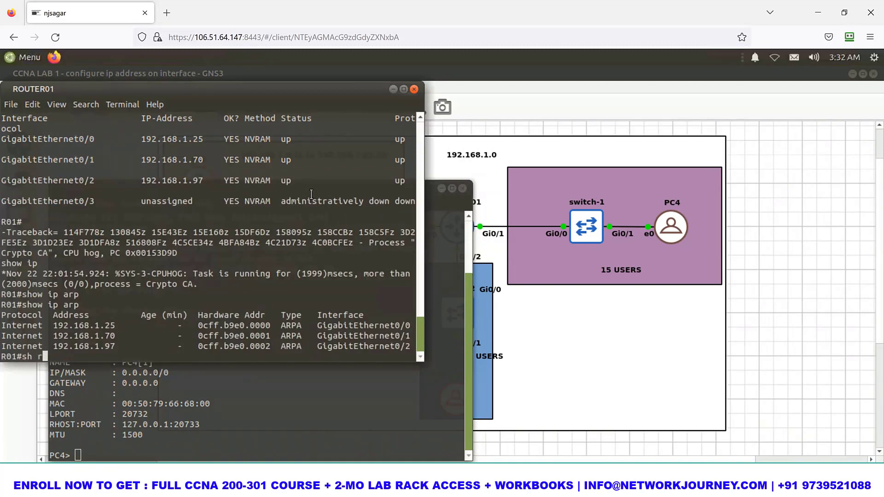
type("un int gi0/1")
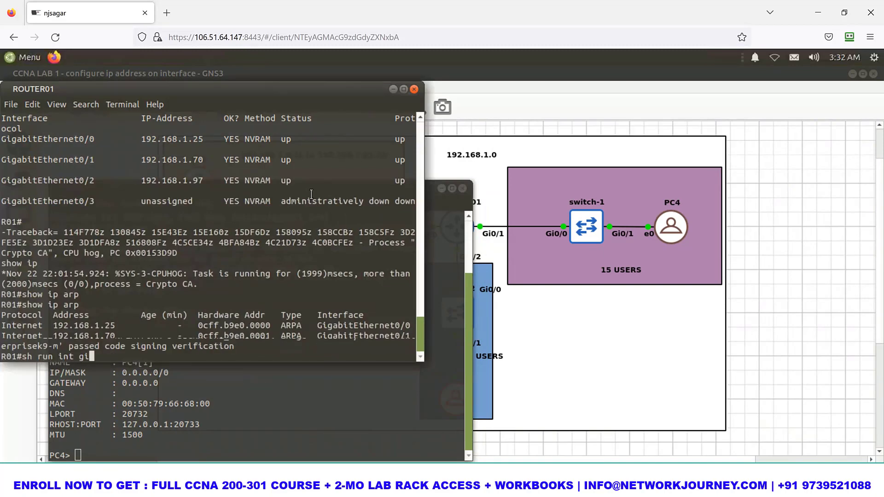
key("Return")
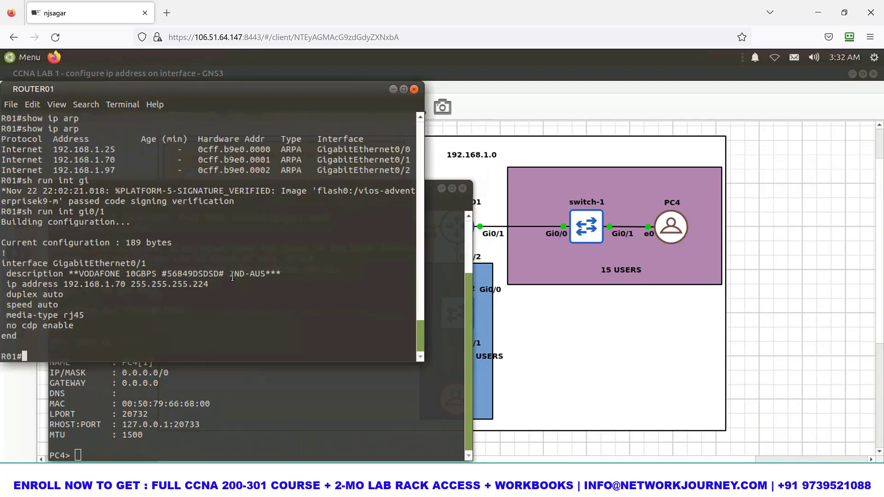
left_click_drag(225, 285, 68, 284)
left_click(141, 284)
Assign PC4 the IP address 192.168.1.71 with mask 255.255.255.224 and gateway 192.168.1.70.
left_click(279, 419)
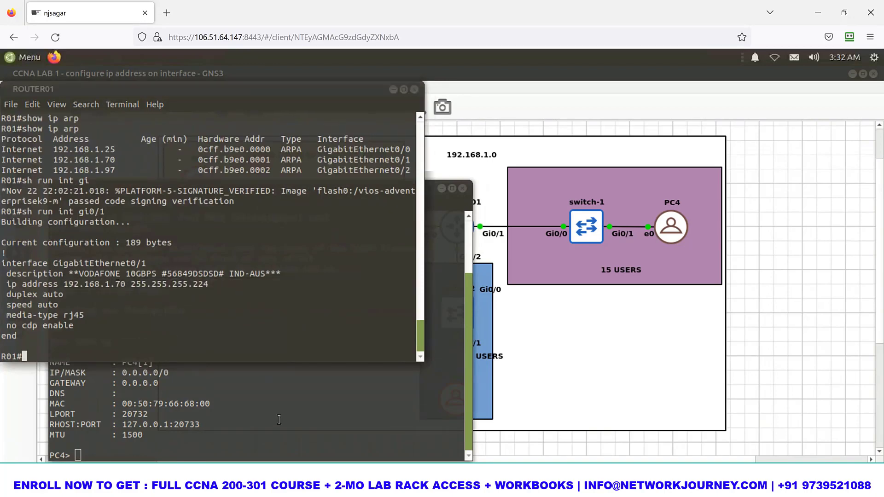
type("ip")
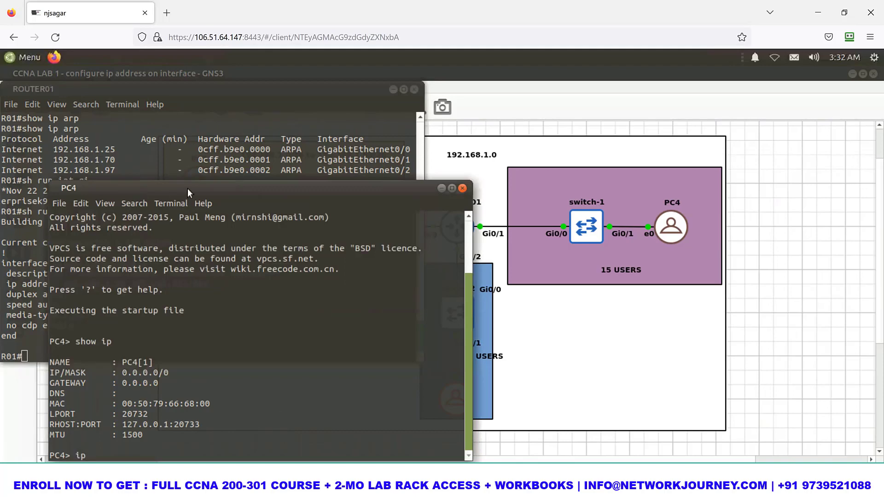
left_click_drag(187, 189, 530, 157)
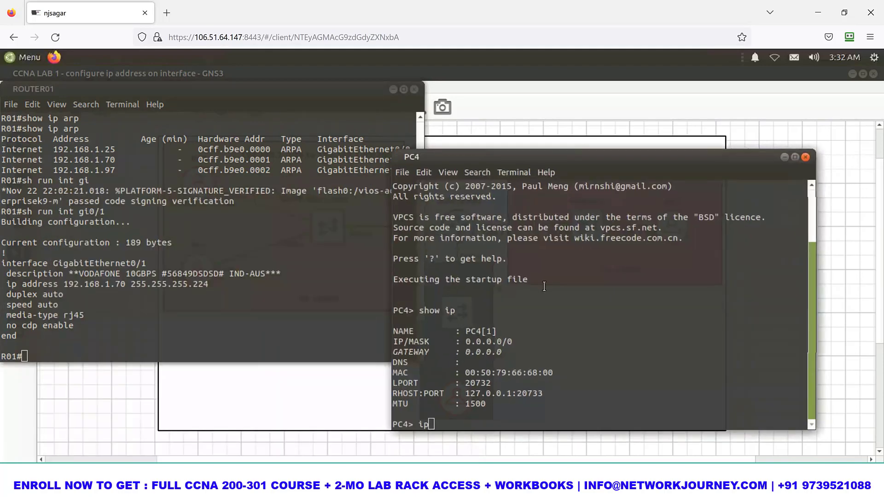
type("1")
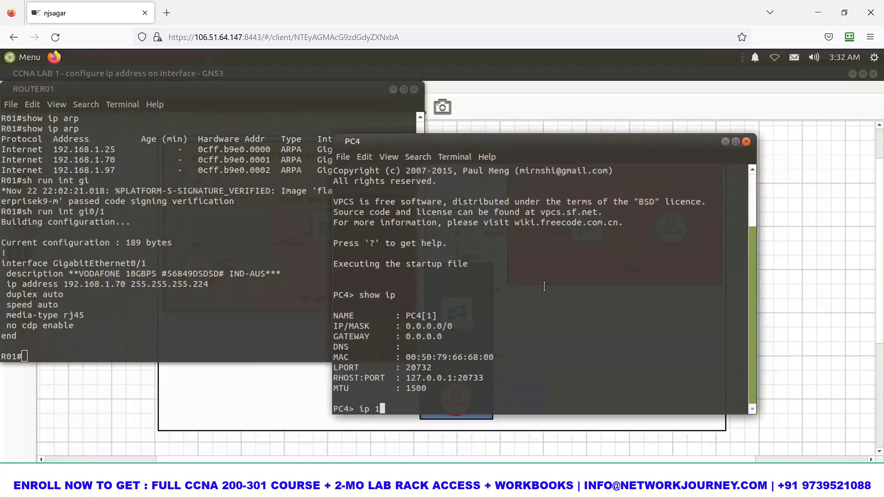
type("92.168.1.71 255.255.255.")
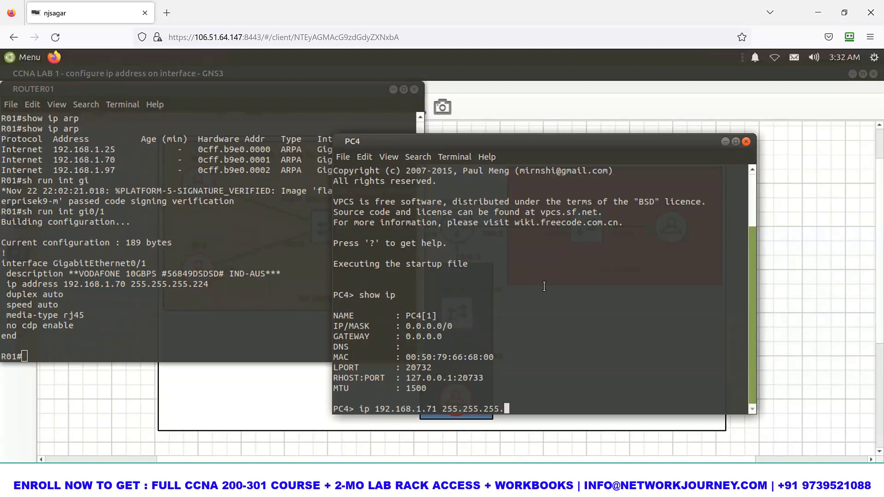
type("224 192.168.1.70")
key("Return")
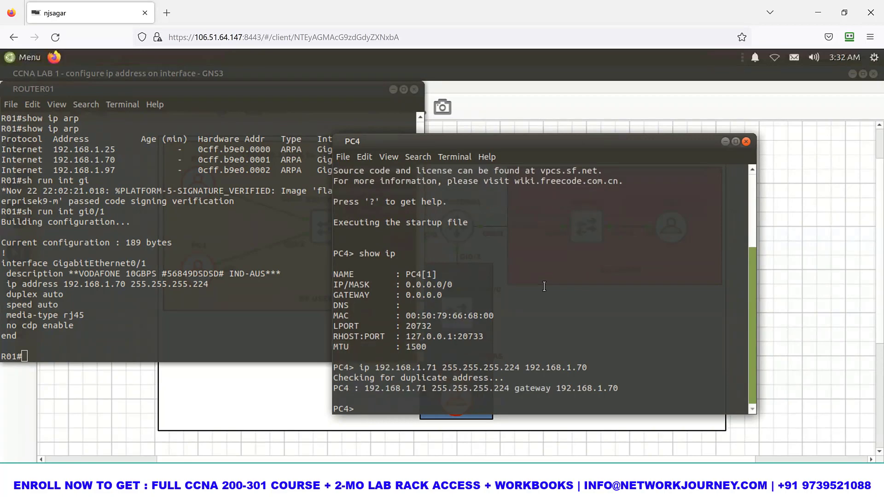
key("Return")
key("Return")
key("Return")
key("Return")
key("Return")
key("Return")
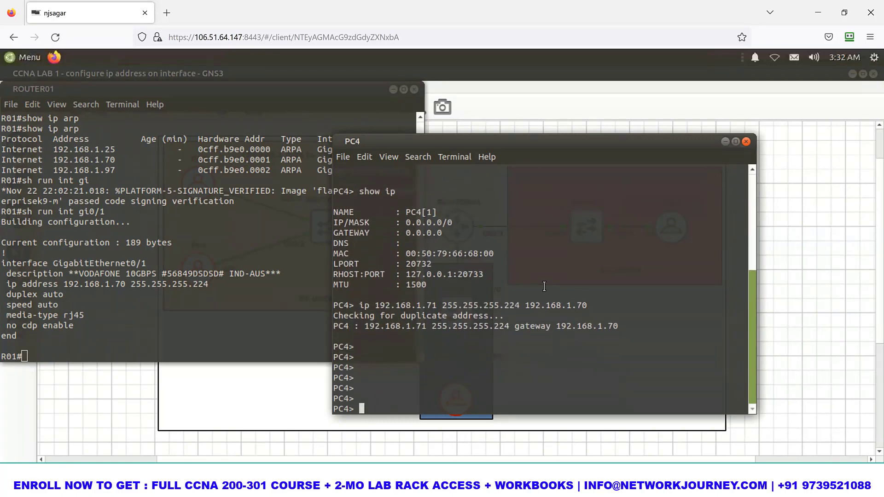
Save PC4's configuration with the "save" command.
type("save")
key("Return")
key("Return")
key("Return")
key("Return")
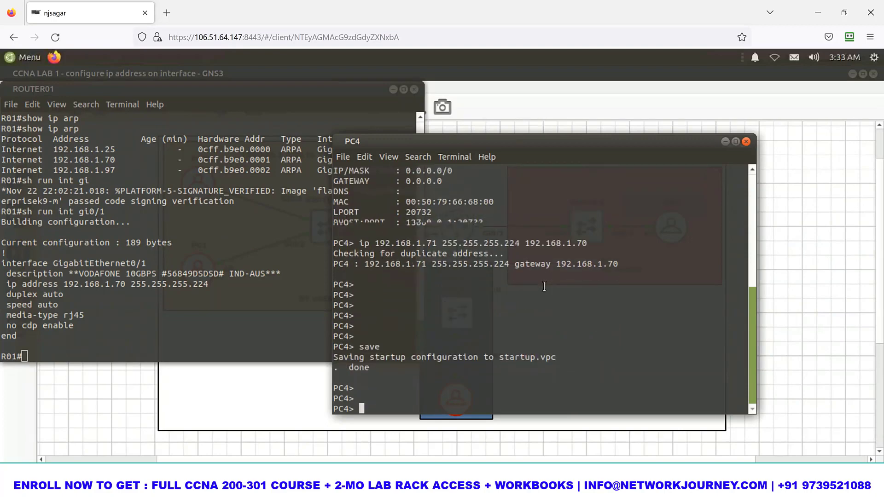
Ping the gateway 192.168.1.70 from PC4 and move its console off the topology's PC4 network.
type("ping 192")
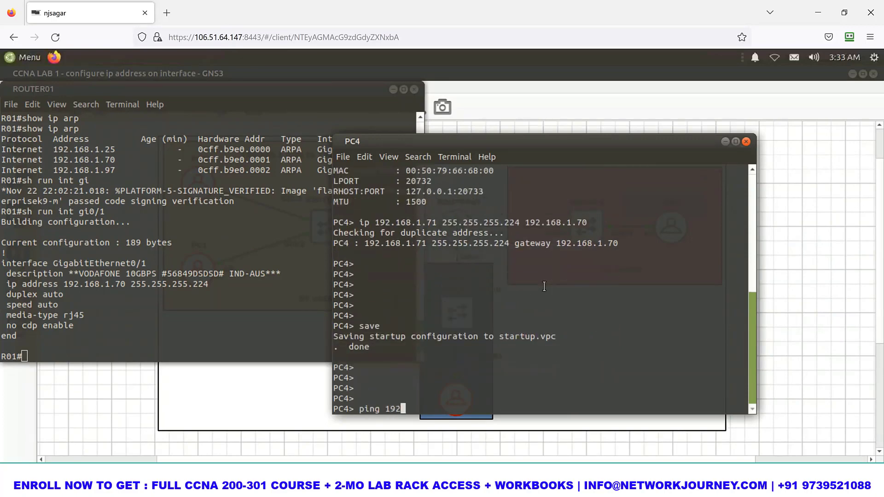
type(".168.1.70")
key("Return")
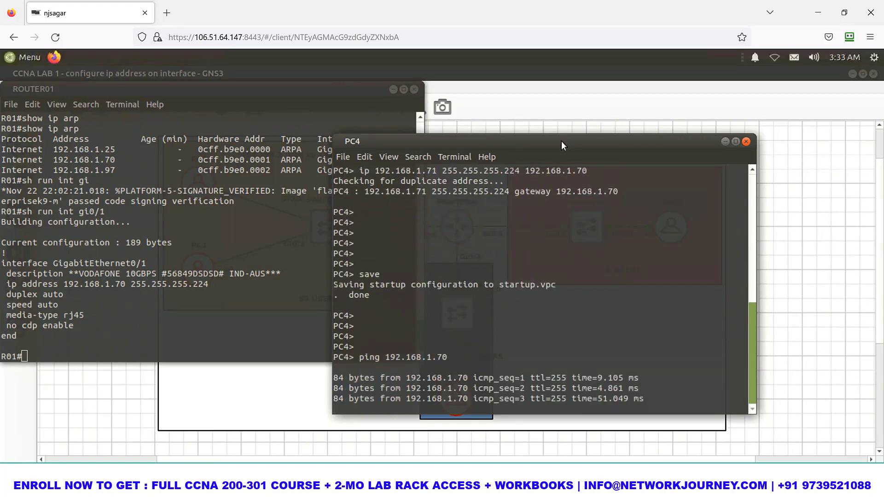
left_click_drag(561, 141, 351, 160)
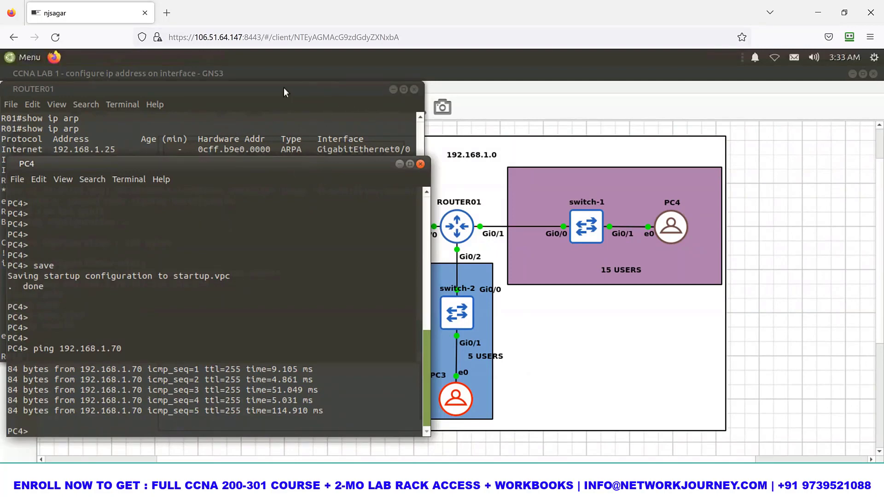
Rearrange the ROUTER01 and PC4 consoles so they no longer cover the 55-user network with PC1 and PC2.
left_click(134, 89)
left_click_drag(611, 78, 468, 113)
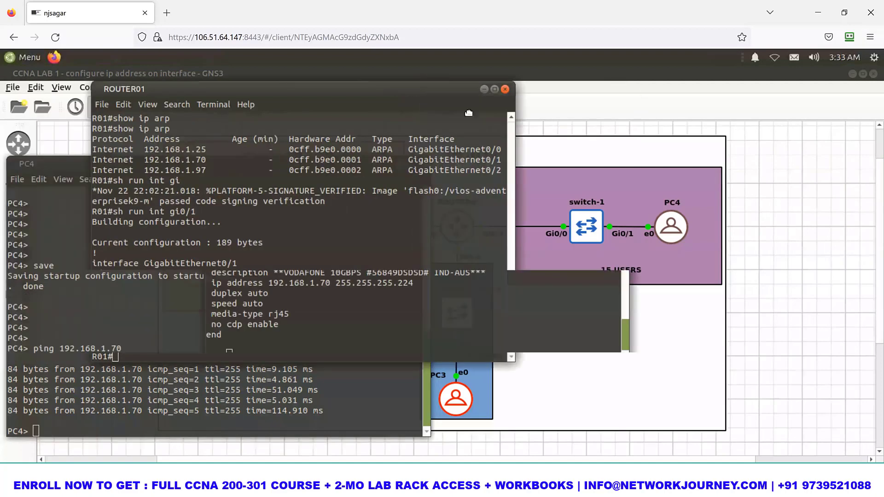
left_click_drag(242, 165, 655, 192)
left_click_drag(695, 195, 722, 184)
left_click_drag(395, 201, 397, 201)
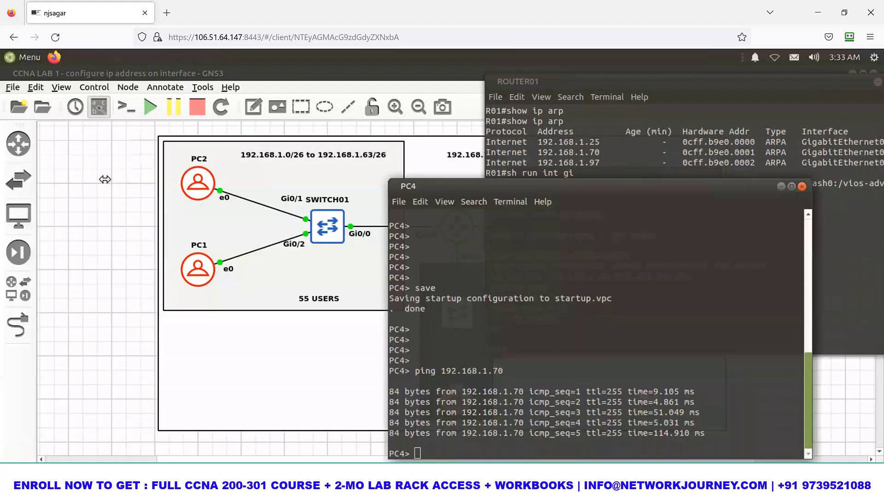
Select the entire topology and shift it left on the canvas to free space beside the PC4 network.
left_click(96, 131)
scroll(446, 147, "down", 1)
mouse_move(765, 149)
left_mouse_down()
mouse_move(710, 345)
mouse_move(286, 440)
mouse_move(174, 429)
left_mouse_up()
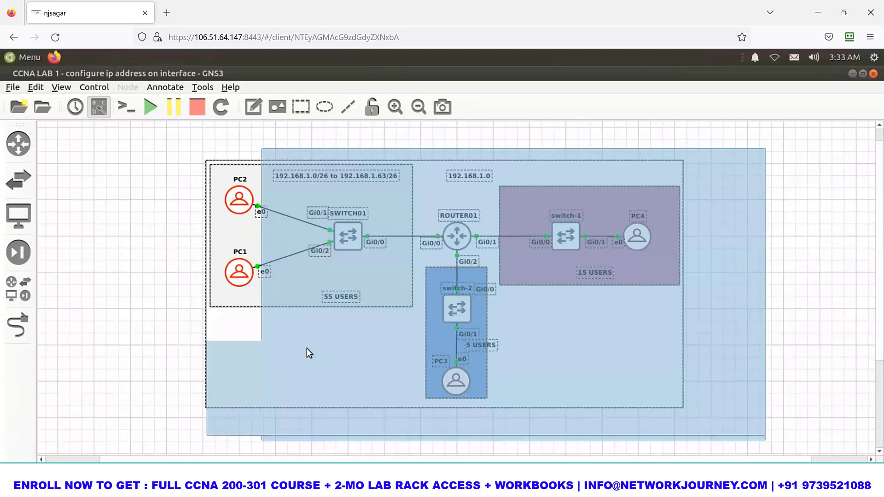
left_click_drag(321, 346, 168, 333)
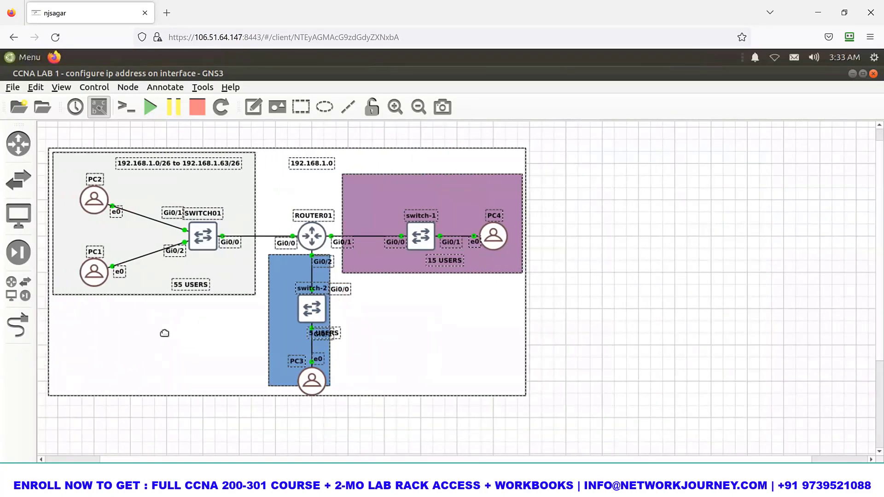
left_click(557, 272)
Reset the canvas zoom and bring the complete topology from PC2 to PC4 and PC3 into view.
left_click(59, 89)
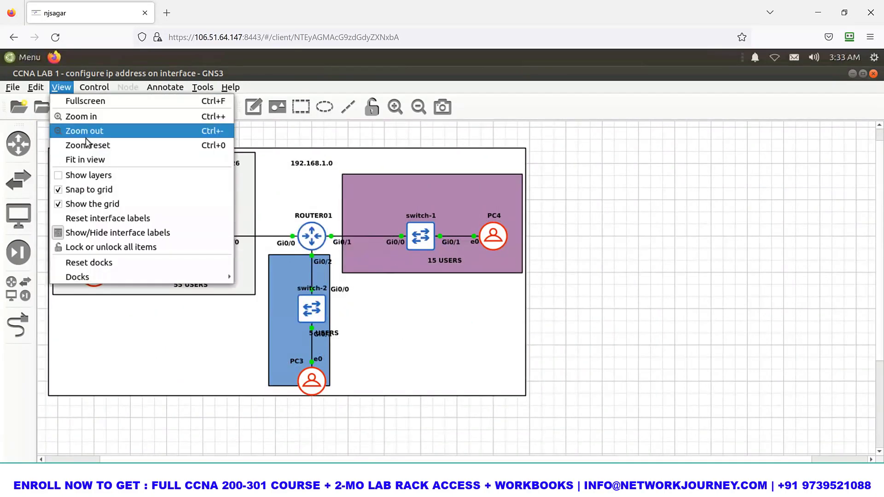
left_click(83, 142)
left_click(84, 146)
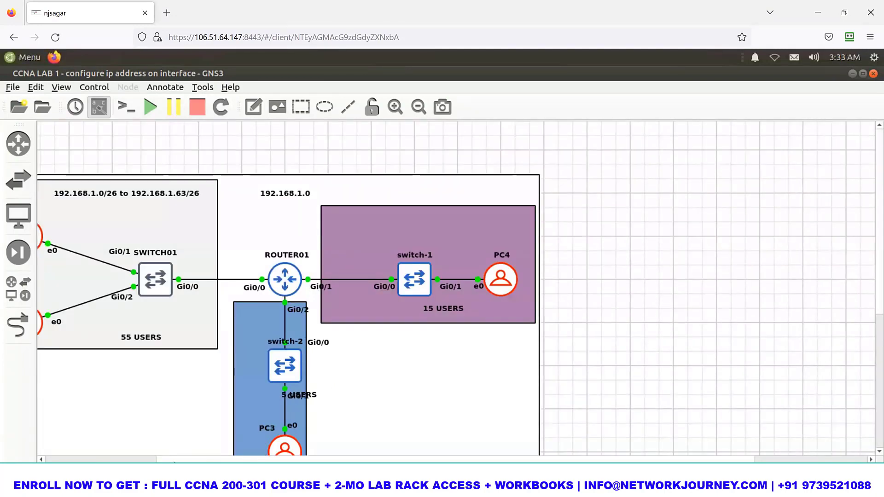
scroll(152, 387, "down", 5)
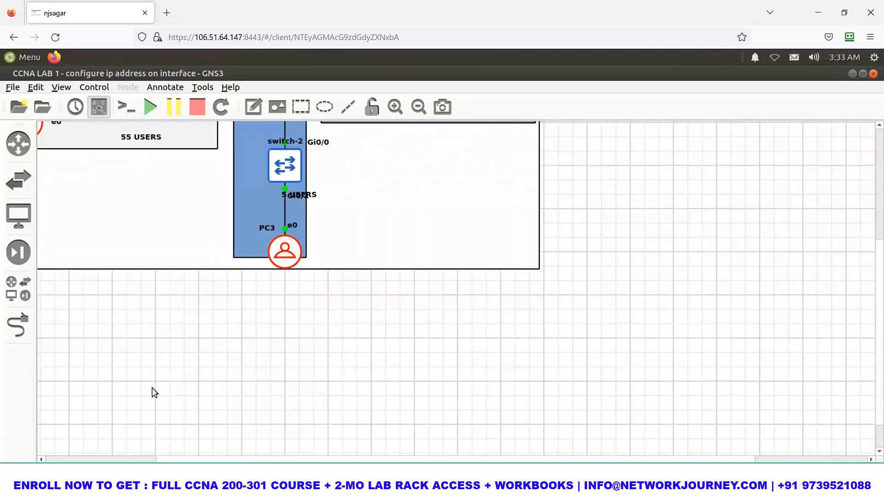
scroll(152, 388, "up", 2)
scroll(152, 387, "down", 2)
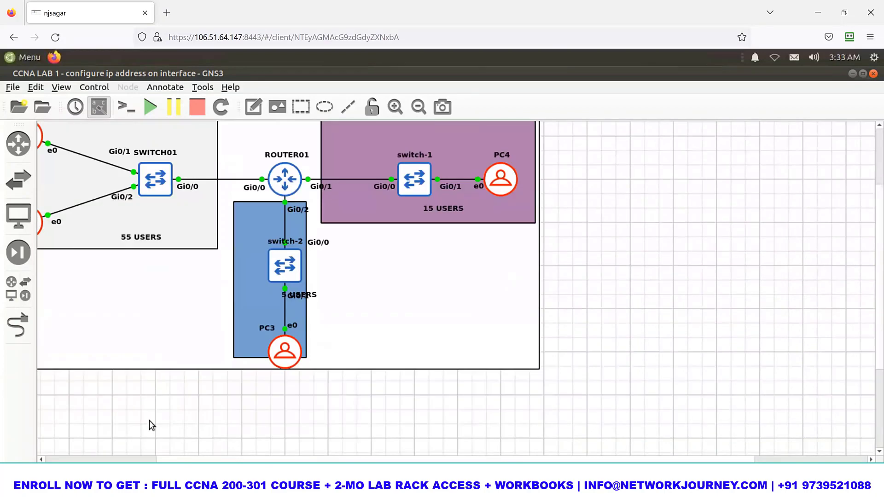
left_click(78, 459)
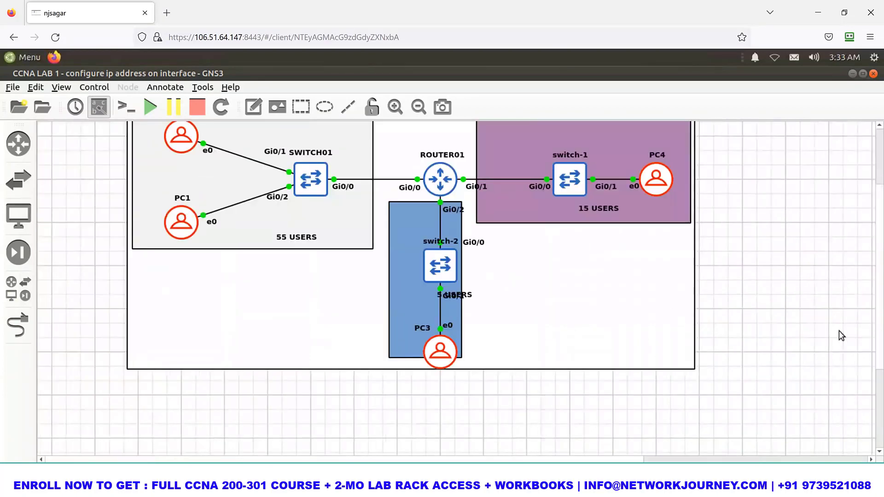
scroll(869, 212, "up", 1)
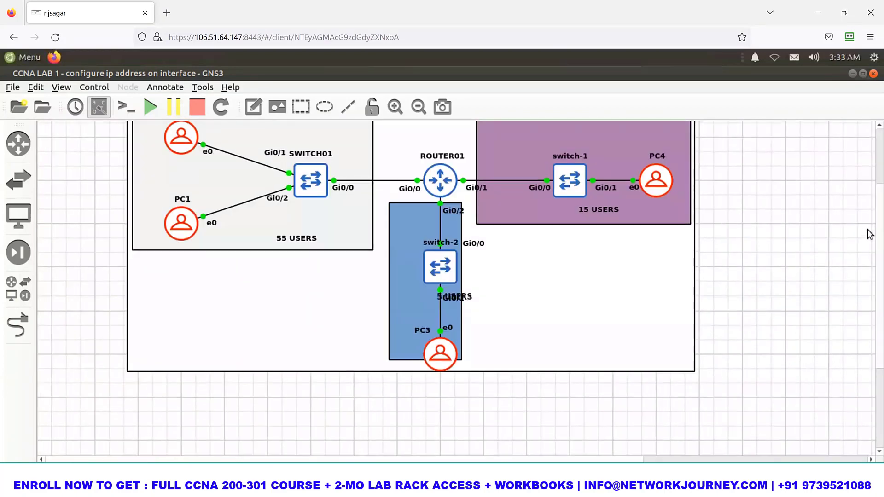
scroll(869, 215, "up", 2)
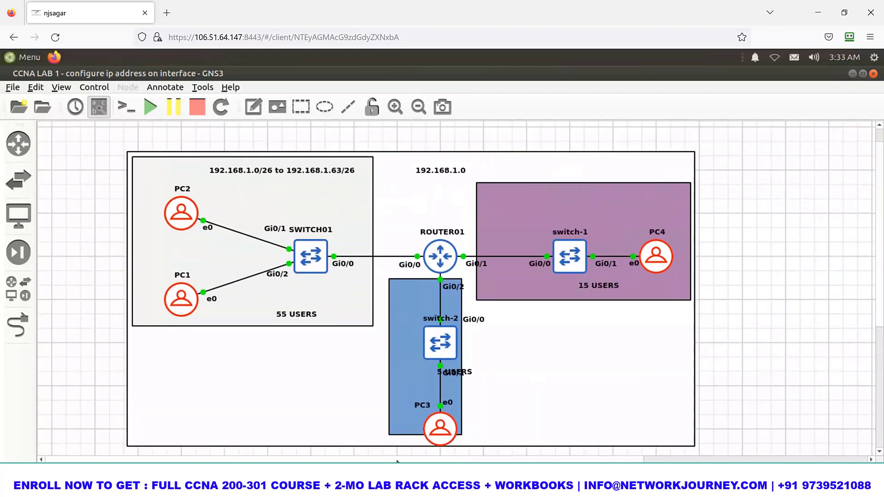
scroll(398, 461, "right", 1)
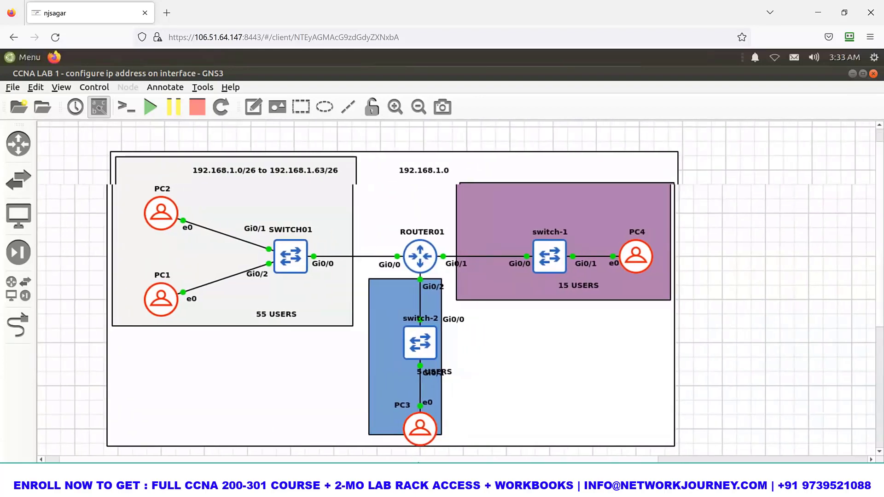
scroll(461, 289, "right", 1)
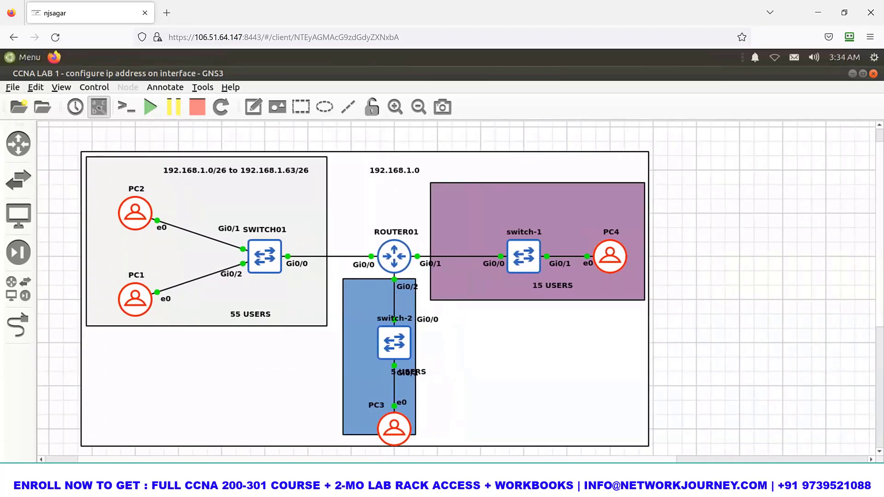
scroll(461, 288, "right", 1)
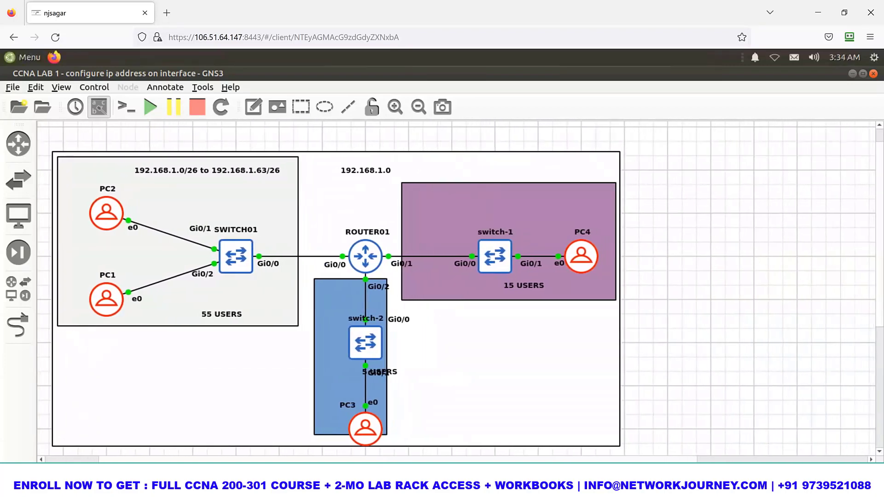
Bring back the PC4 and ROUTER01 consoles, narrow both and place them beside the topology.
left_click(252, 470)
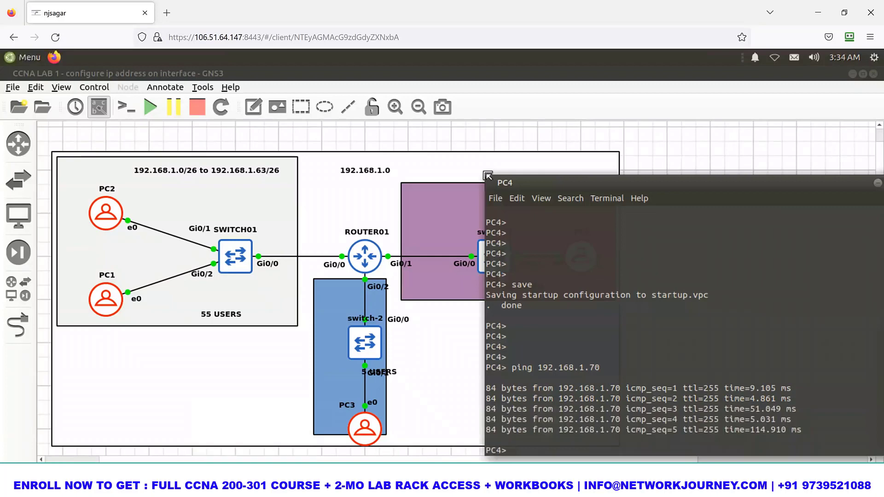
left_click_drag(517, 183, 677, 224)
left_click_drag(698, 112, 692, 57)
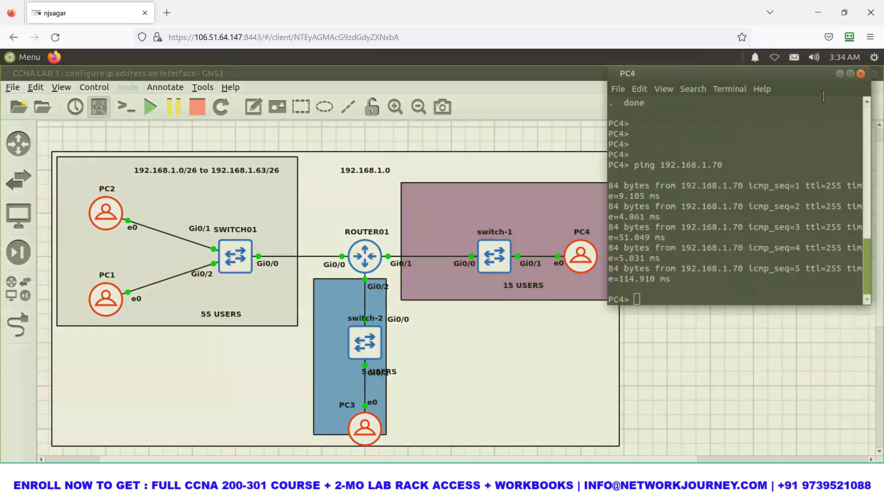
left_click(848, 74)
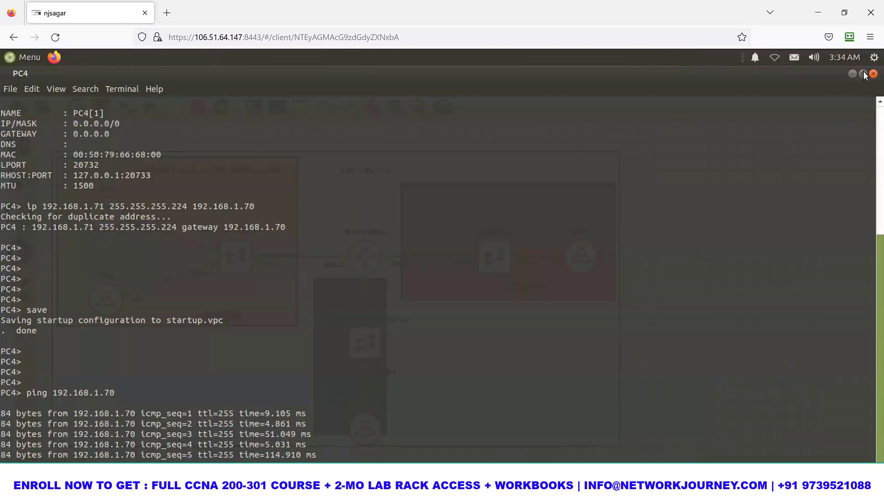
left_click(863, 73)
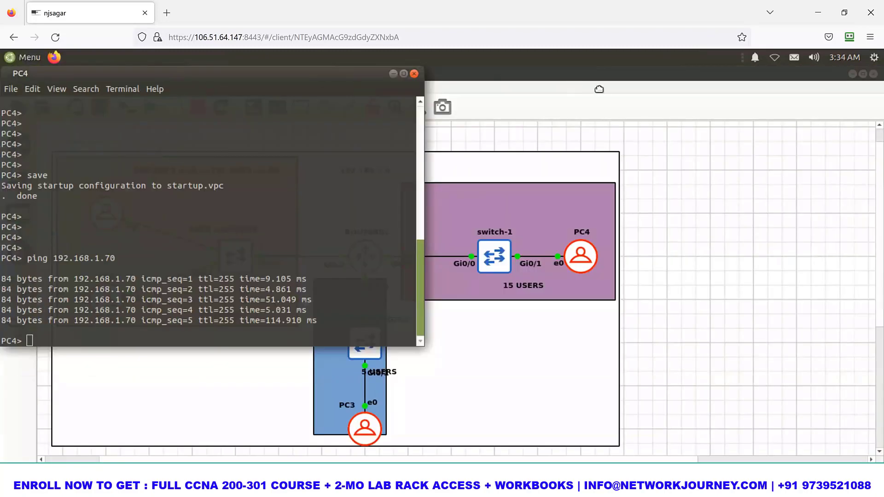
left_click_drag(180, 73, 594, 90)
left_click_drag(434, 90, 458, 93)
left_click_drag(590, 93, 598, 93)
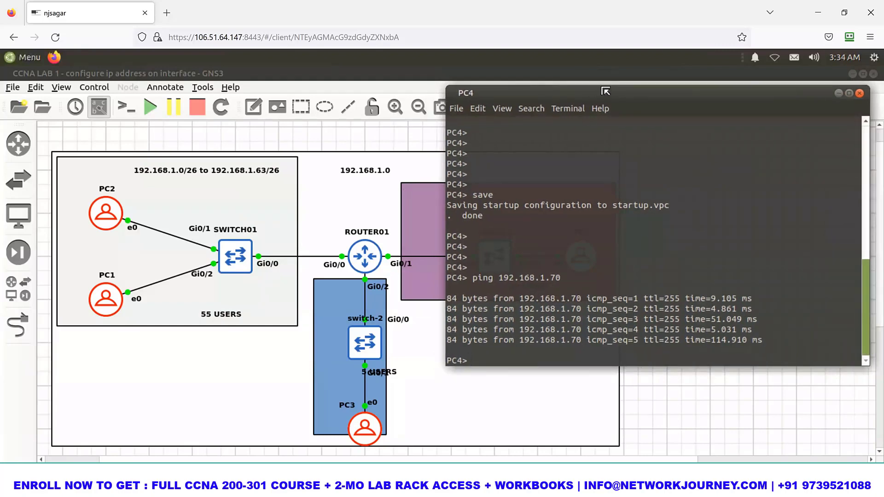
left_click_drag(445, 85, 591, 97)
left_click_drag(485, 76, 712, 107)
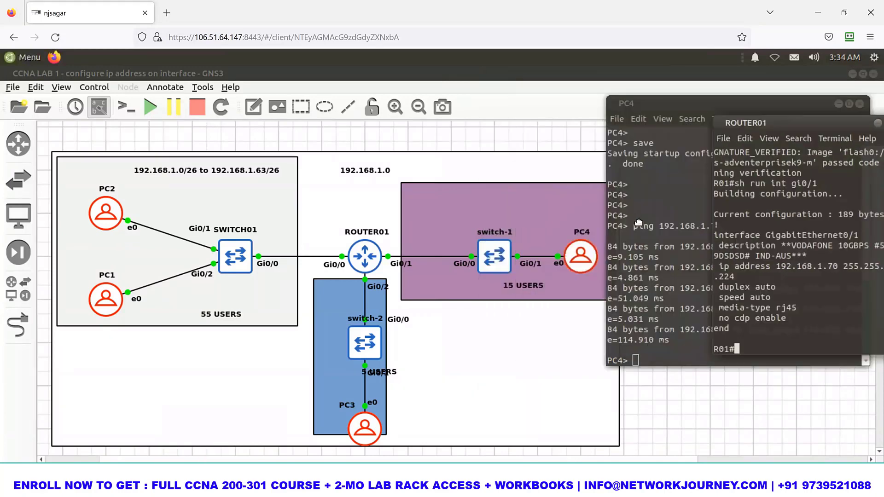
left_click_drag(689, 205, 722, 228)
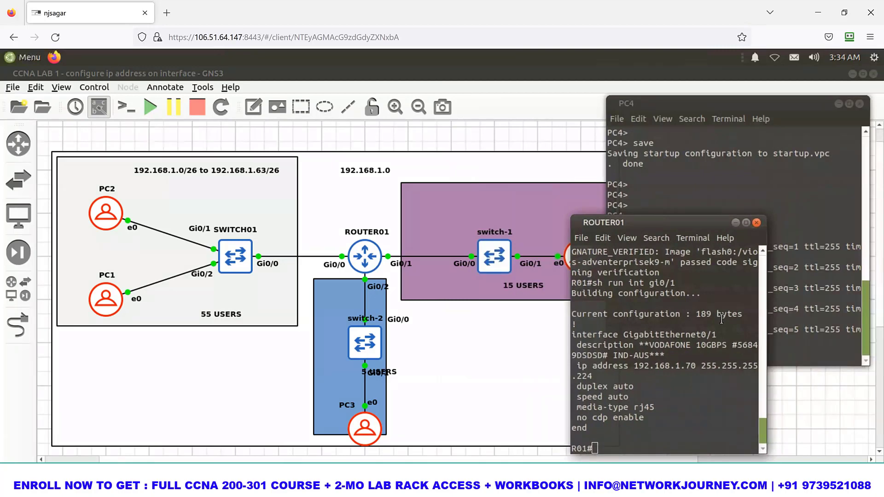
Display ROUTER01's routing table with "show ip route".
key("Return")
key("Return")
key("Return")
key("Return")
key("Return")
key("Return")
key("Return")
key("Return")
key("Return")
type("show ip route")
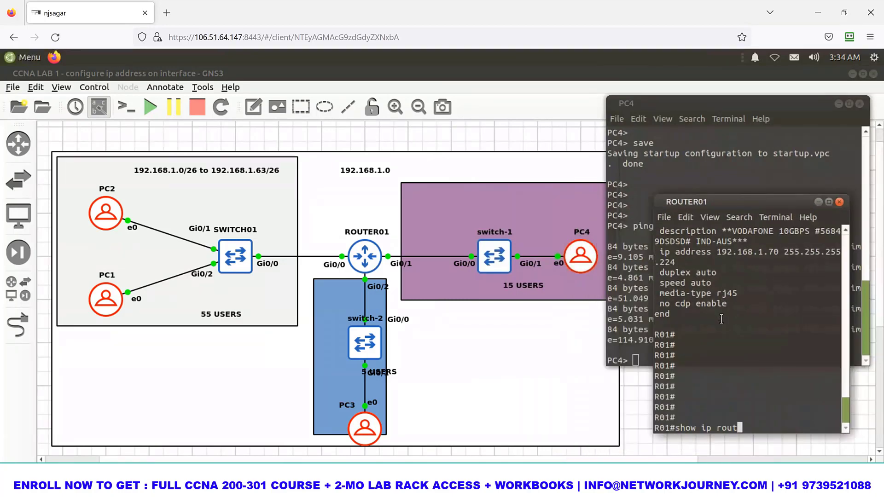
key("Return")
key("Return")
key("Return")
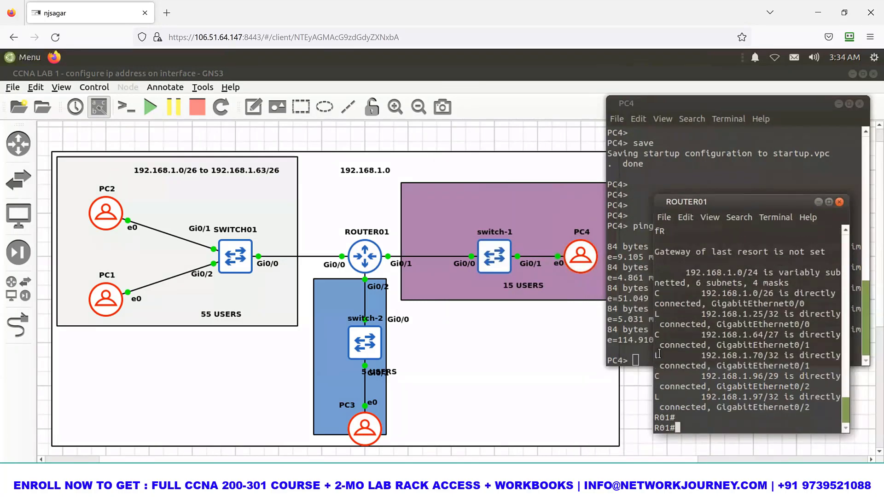
Widen the ROUTER01 console and rerun "show ip route" to read the connected networks on single lines.
left_click_drag(387, 355, 389, 355)
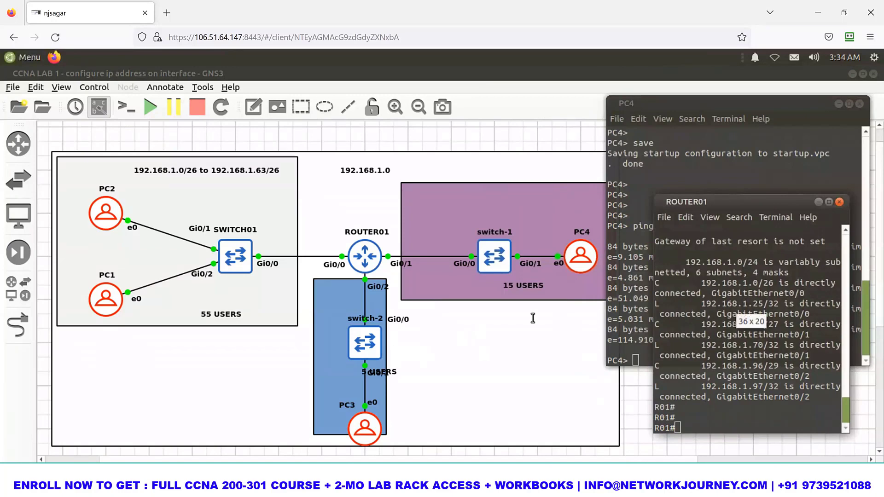
key("Up")
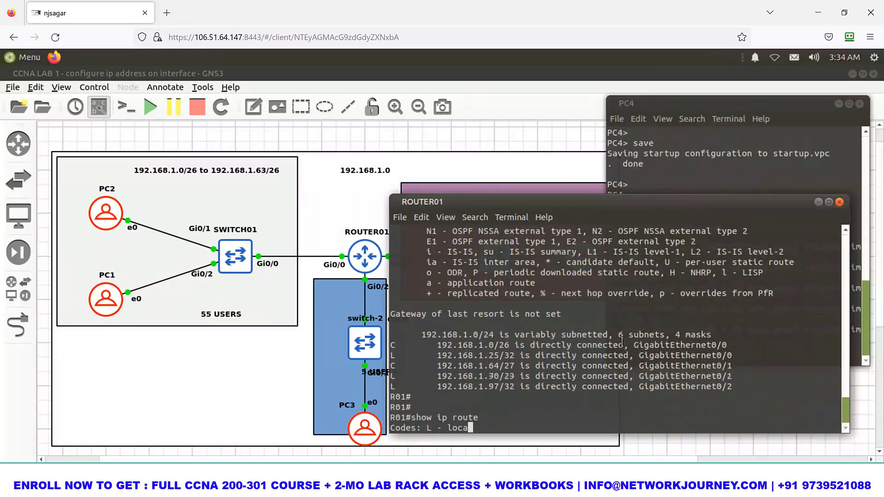
key("Return")
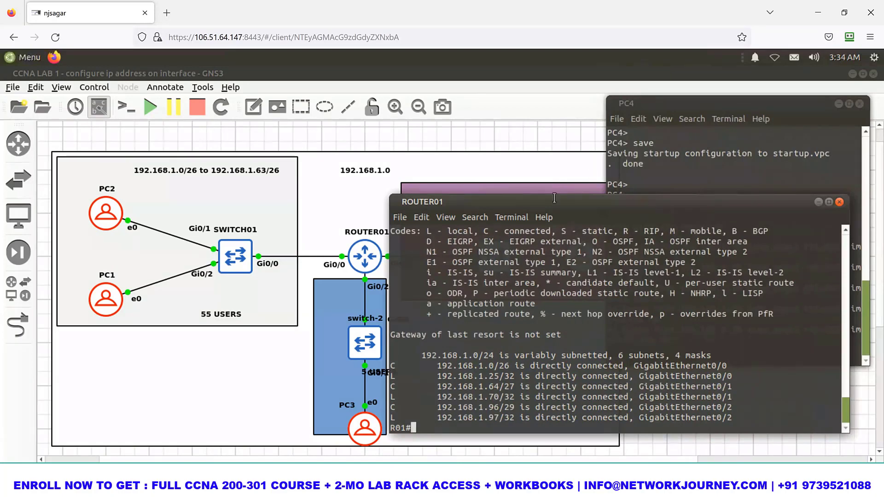
left_click_drag(570, 202, 589, 210)
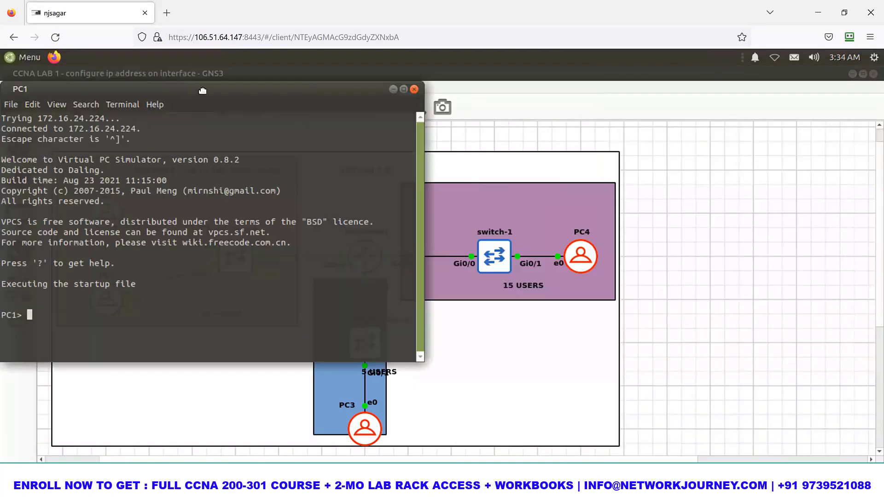
Narrow PC1's console beside the topology and display PC1's IP settings with "show ip".
left_click_drag(189, 91, 648, 152)
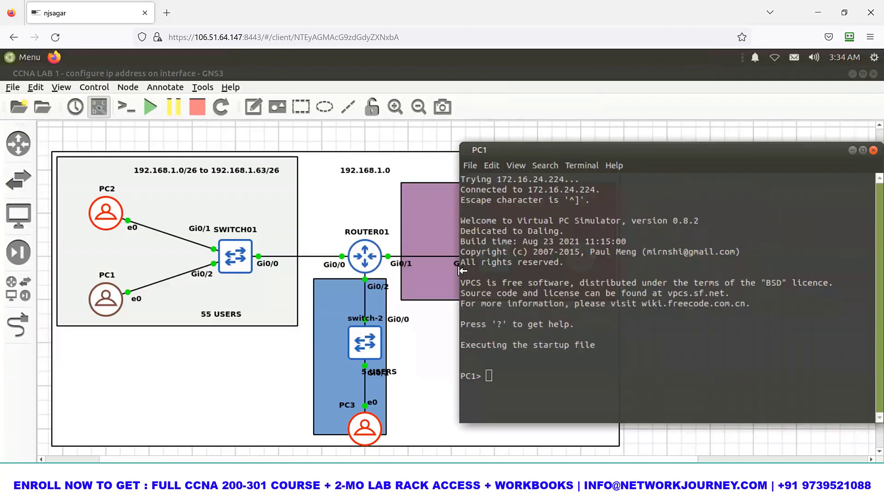
left_click_drag(461, 271, 621, 273)
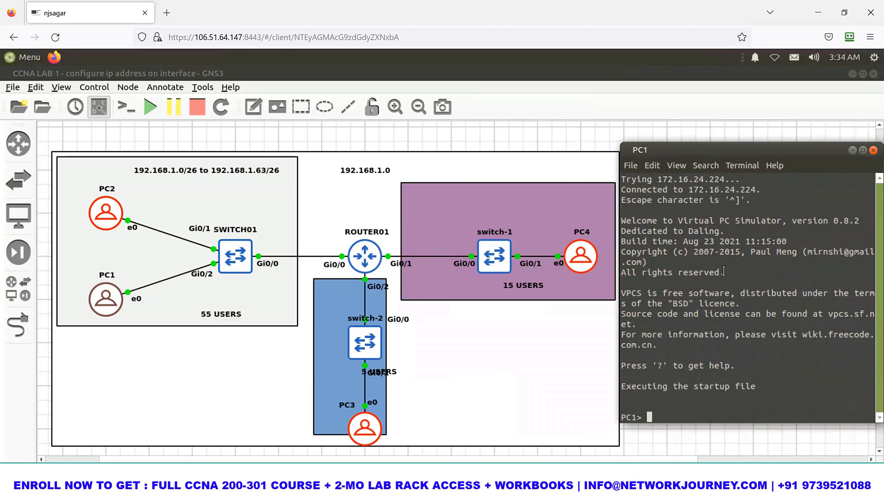
type("show ip")
key("Return")
type("ip")
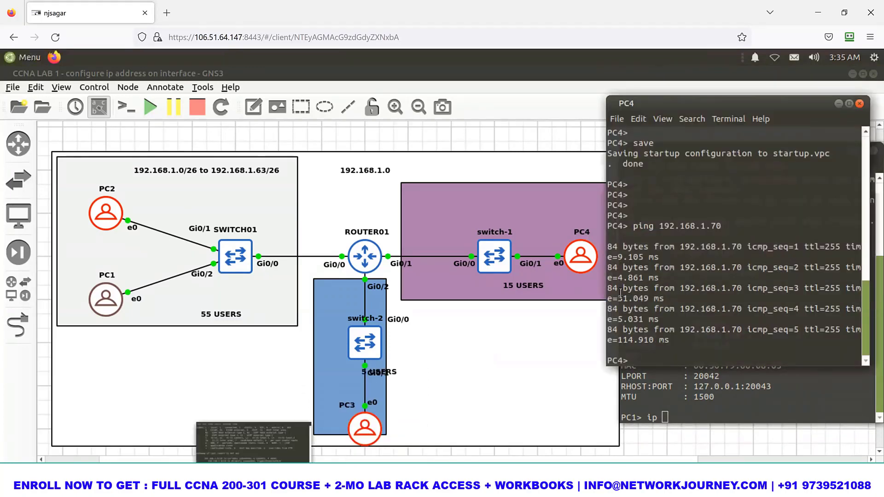
Display the running configuration of ROUTER01's Gi0/0 interface with "sh run int gi0/0".
type("sh run ")
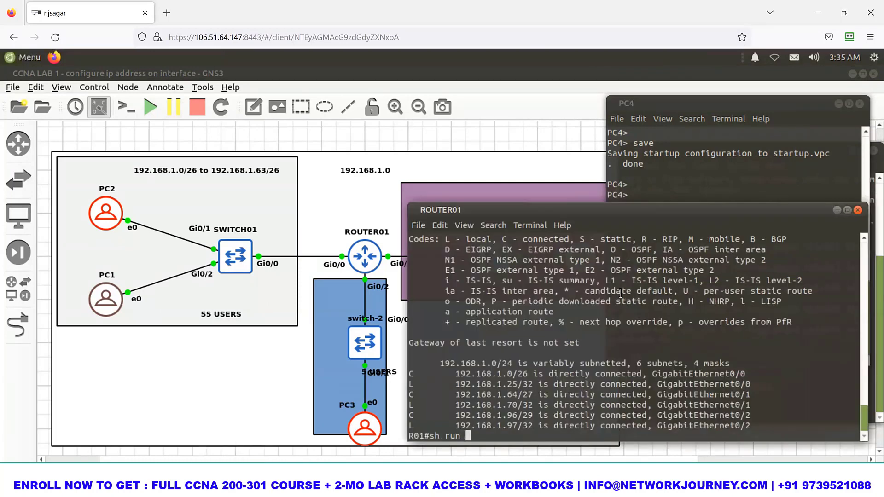
type("int gi0/0")
key("Return")
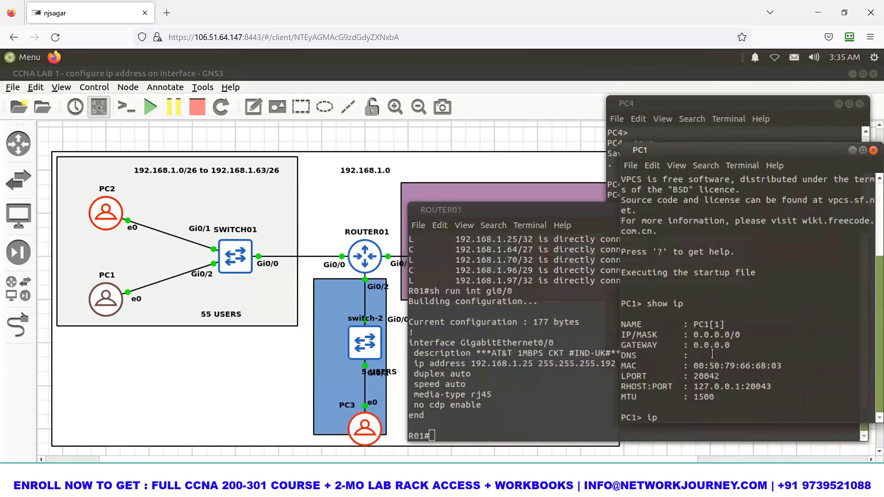
Assign PC1 the IP address 192.168.1.26 with mask 255.255.255.192 and gateway 192.168.1.25.
type("192.168.1.26 266.266.2")
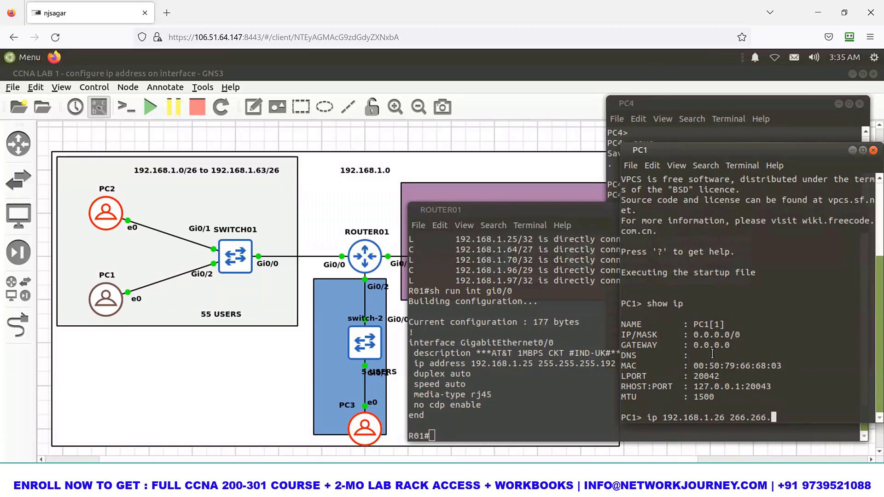
key("BackSpace")
key("BackSpace")
key("BackSpace")
key("BackSpace")
key("BackSpace")
key("BackSpace")
key("BackSpace")
type("55.255.255.192 192.1")
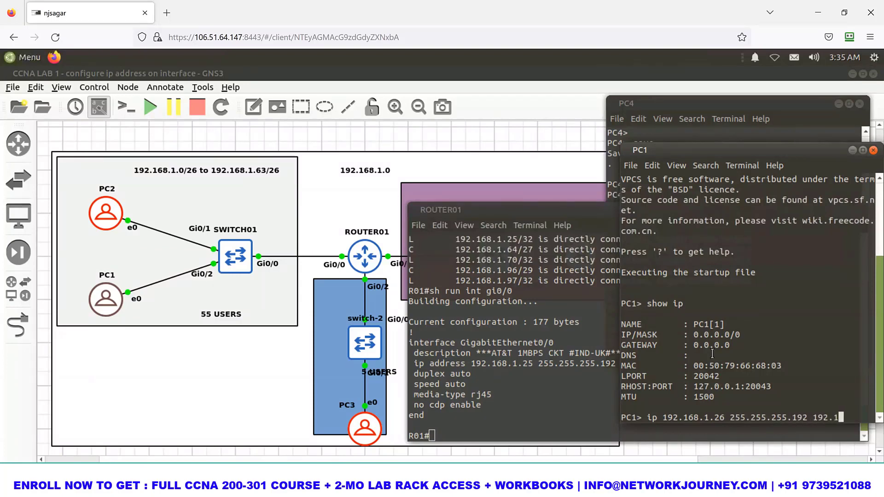
type("68.1")
type(".25")
key("Return")
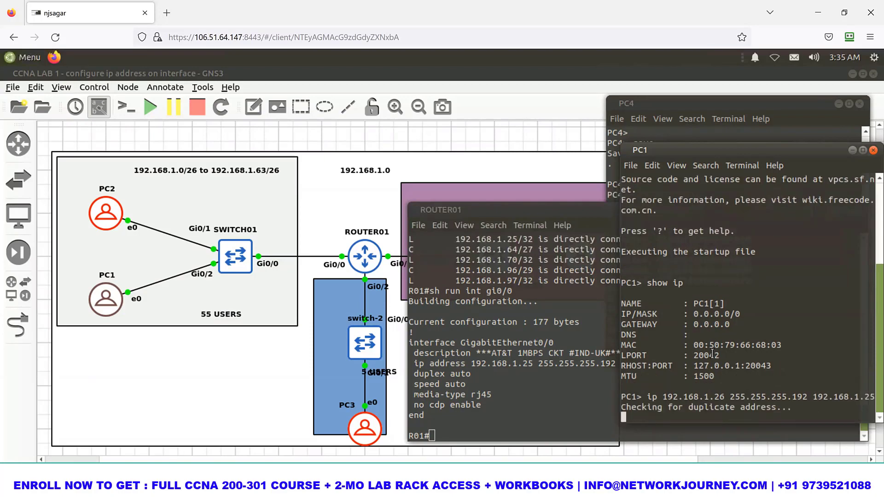
Save PC1's IP configuration and ping its gateway 192.168.1.25 from PC1.
type("save")
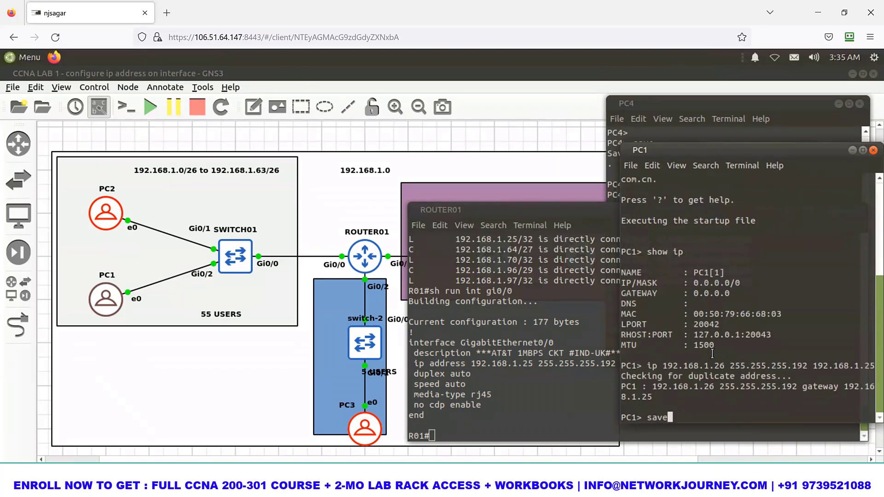
key("Return")
key("Return")
key("Return")
key("Return")
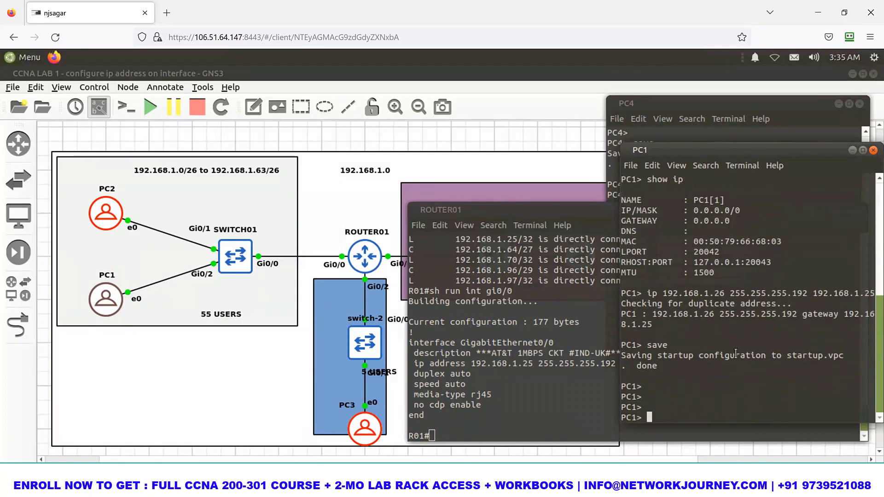
type("ping 192.168.1.25")
key("Return")
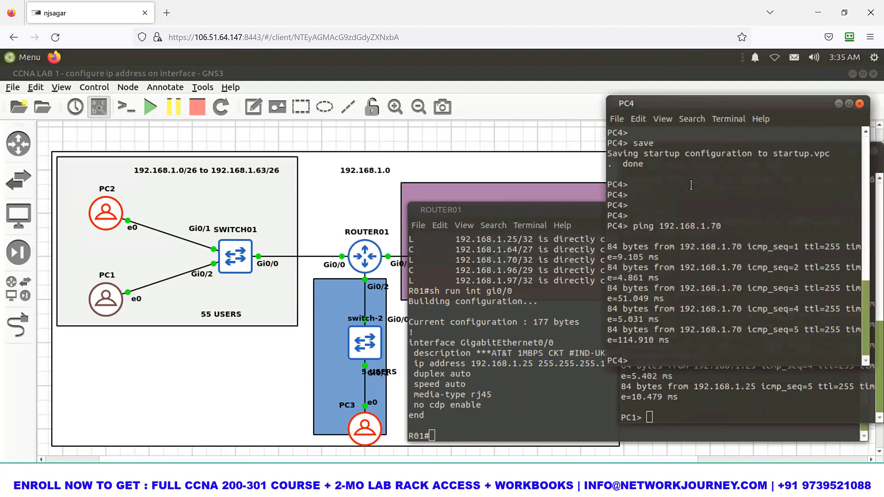
Display PC4's IP settings with "sh ip" and ping PC4's address 192.168.1.71 from PC1.
type("sh ip")
key("Return")
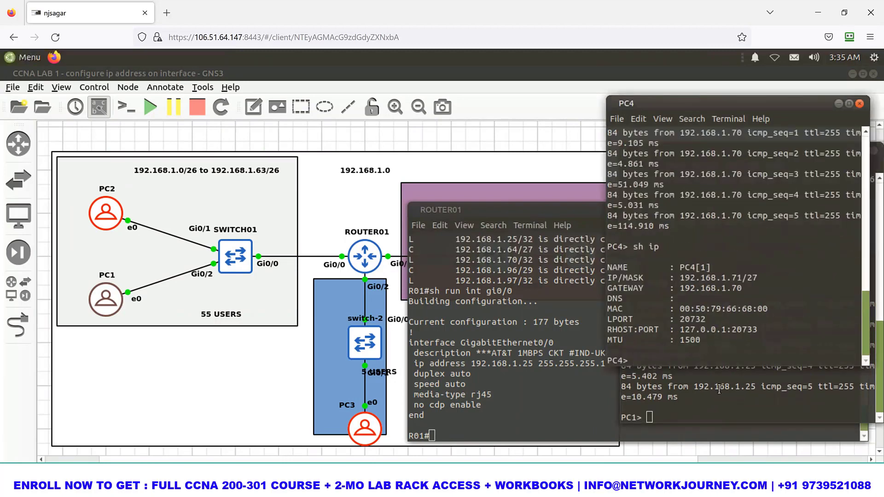
key("alt+Tab")
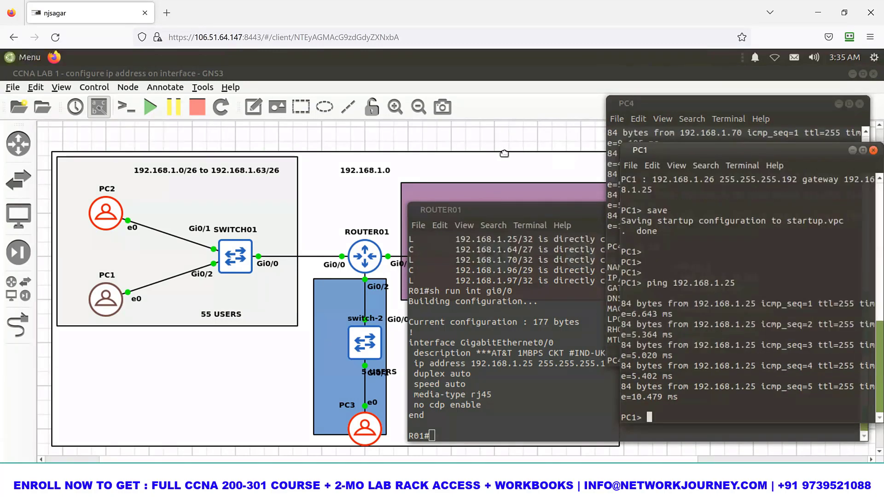
left_click_drag(737, 150, 498, 154)
type("ping")
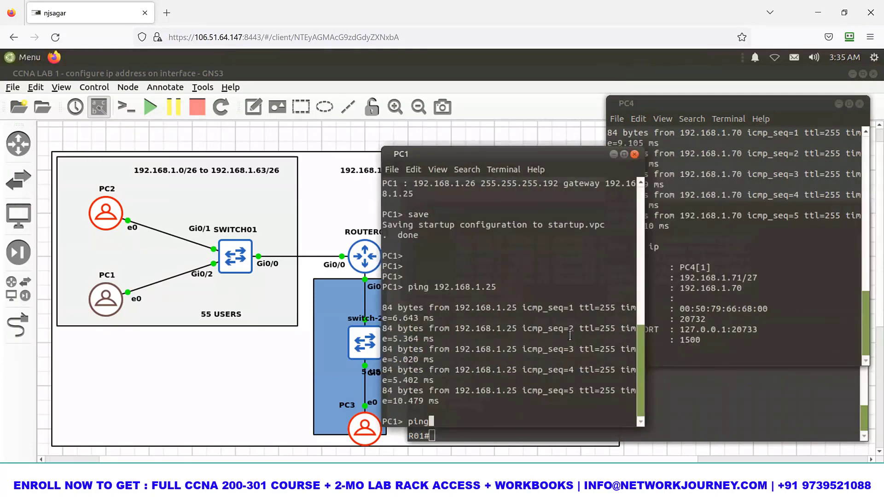
type(" 192.168.1.71")
key("Return")
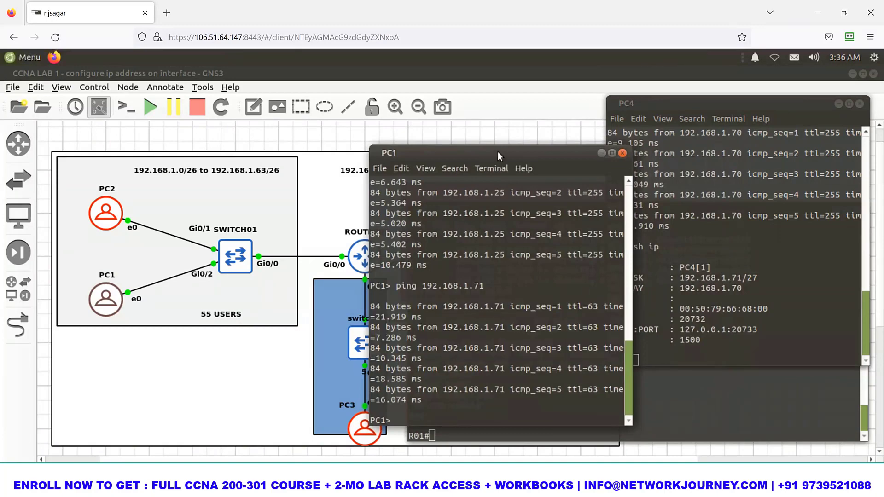
Display ROUTER01's routing table with "sh ip route" and highlight the local route of GigabitEthernet0/1.
left_click_drag(501, 153, 626, 152)
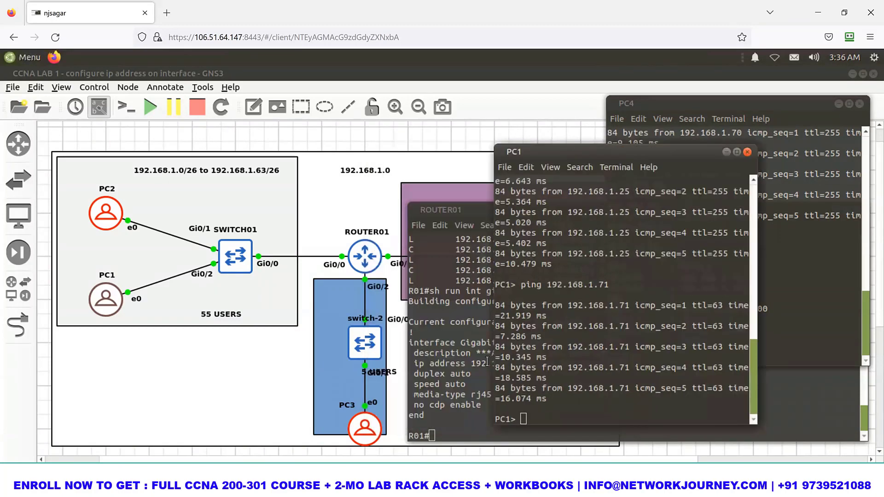
left_click(487, 363)
type("sh ip")
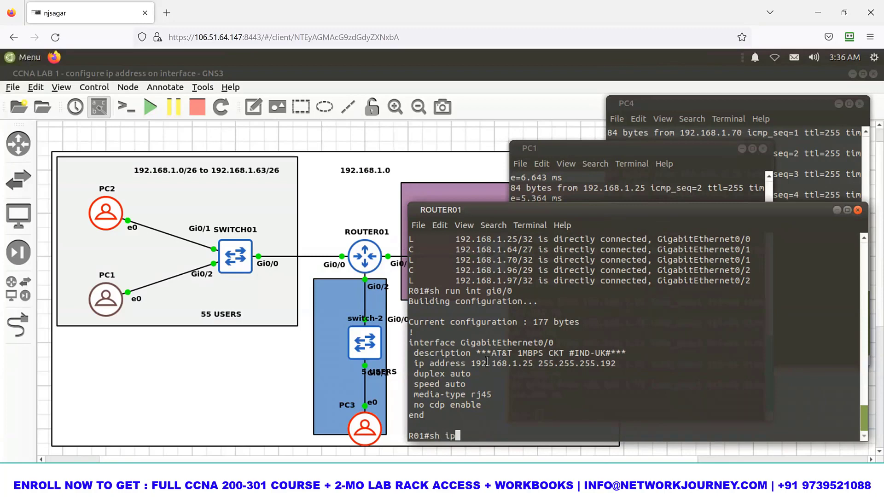
type(" route")
key("Return")
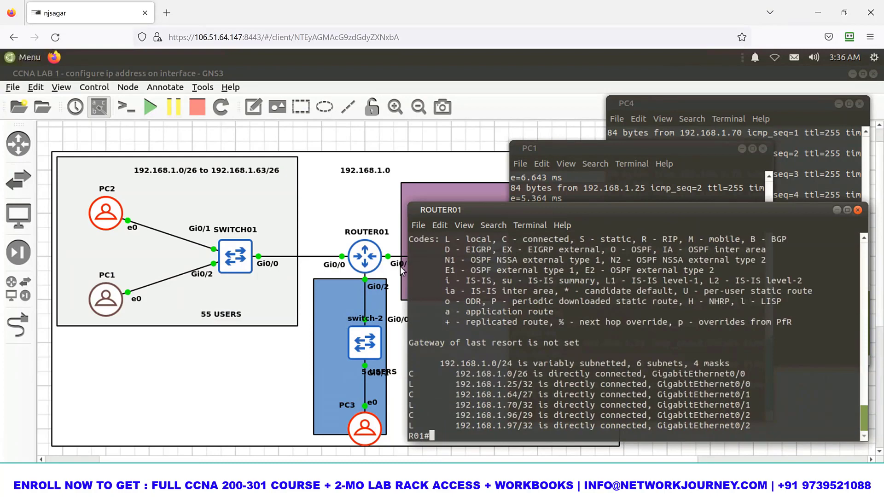
left_click_drag(460, 404, 859, 405)
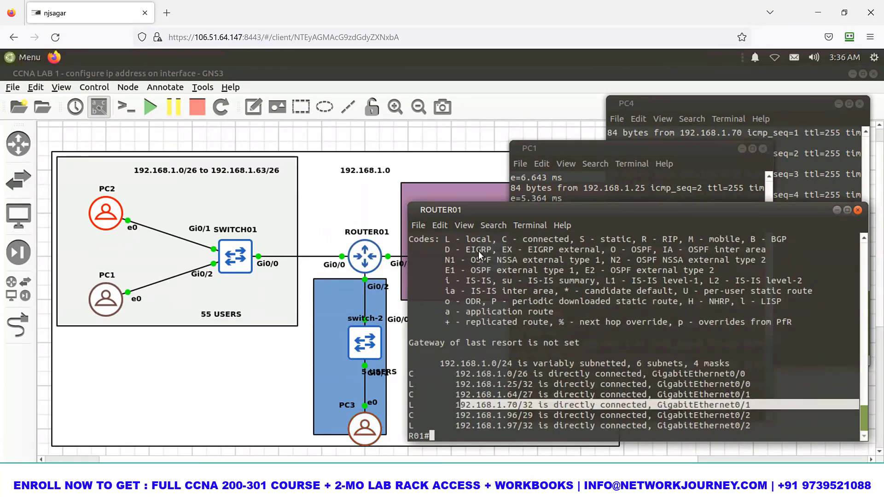
Open PC3's console beside the topology and display PC3's IP settings with "show ip".
left_click(404, 386)
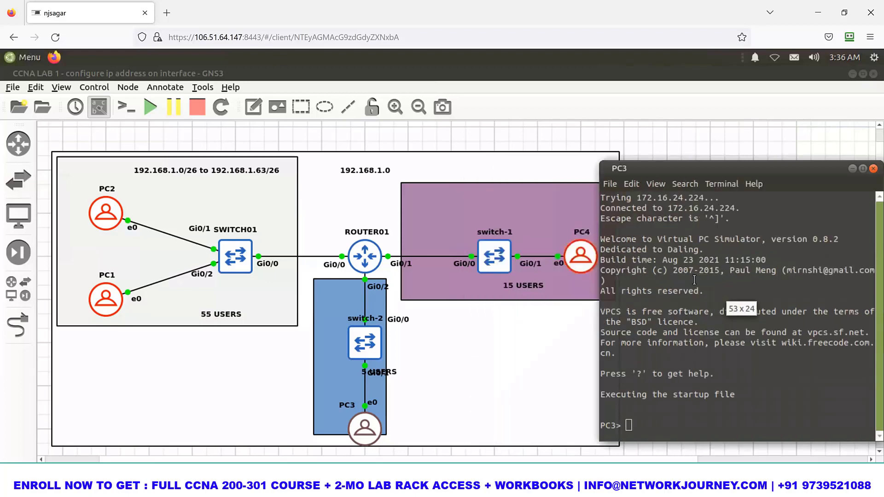
type("show ip")
key("Return")
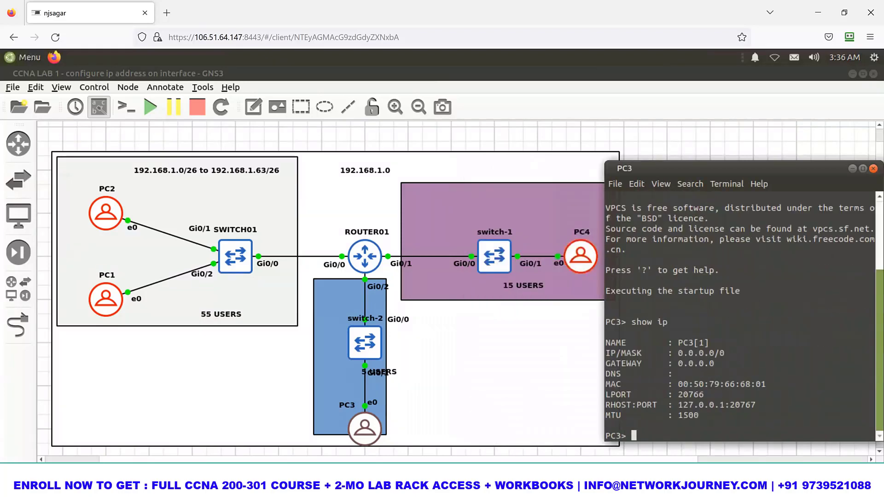
key("Return")
key("Return")
Display the running configuration of ROUTER01's Gi0/2 interface with "sh run int gi0/2".
key("alt+Tab")
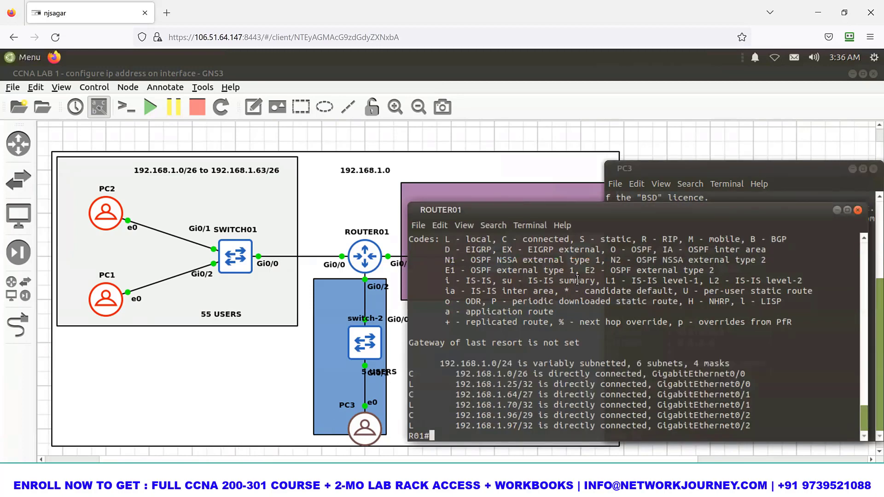
type("sh run")
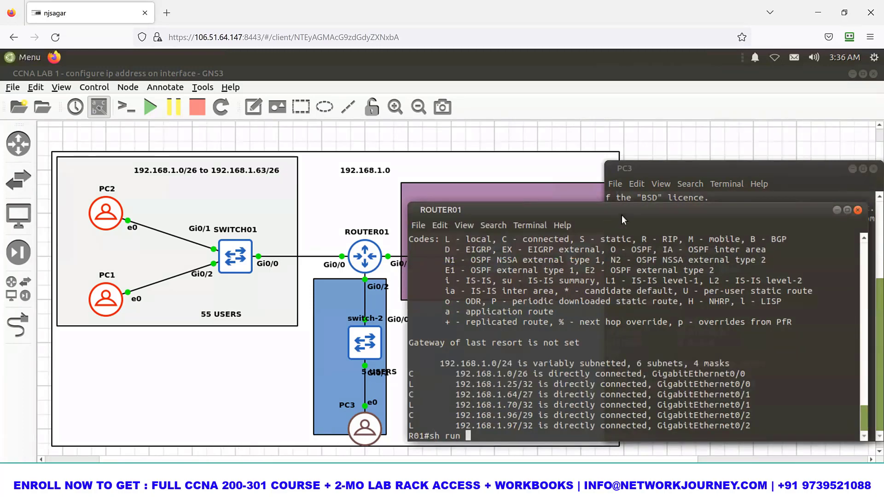
type(" int gi0/2")
key("Return")
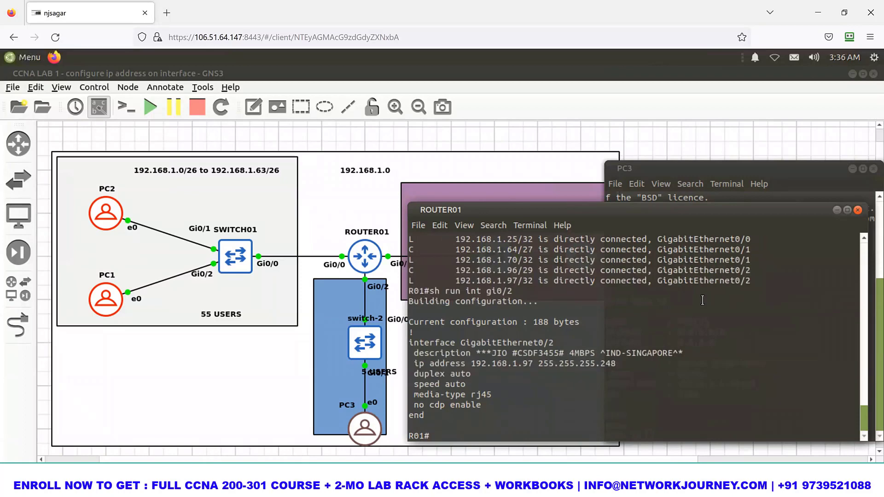
Assign PC3 the IP address 192.168.1.98 with mask 255.255.255.248 and gateway 192.168.1.97, and save its configuration.
left_click_drag(702, 300, 702, 301)
left_click_drag(702, 210, 376, 161)
left_click(702, 300)
type("ip 192.168.1.")
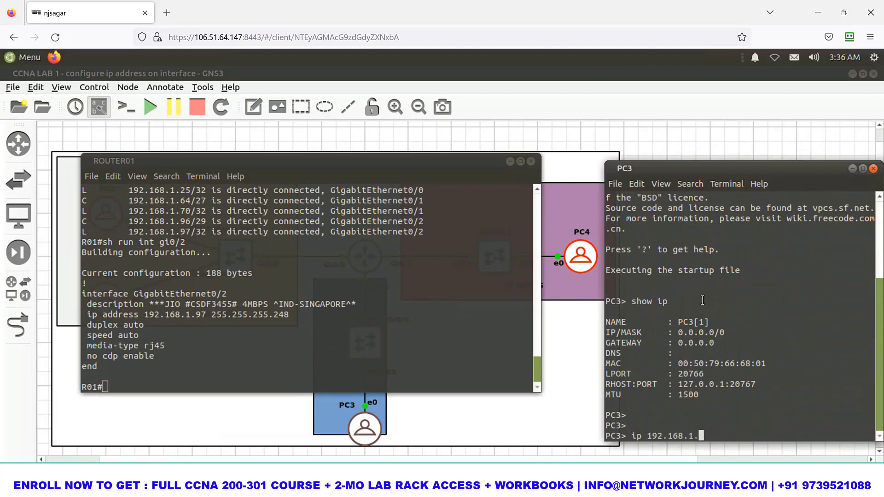
type("98 255.255.255.248 ")
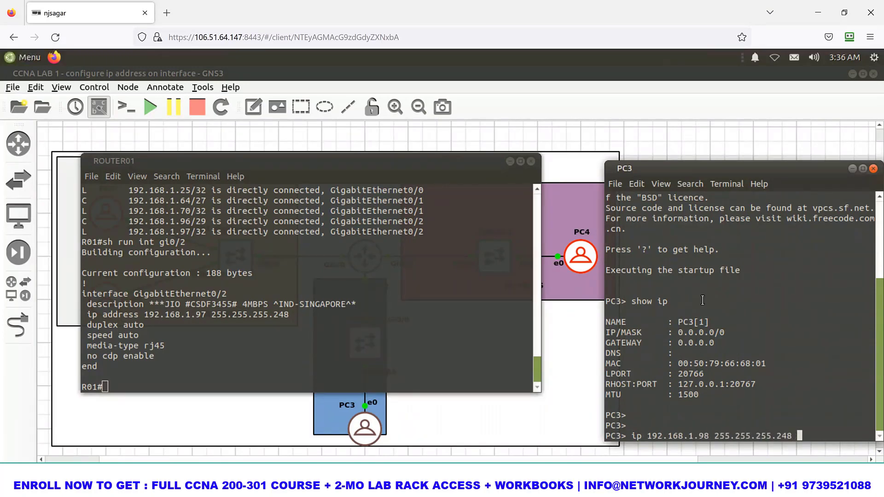
type("192.168.1.")
type("97")
key("Return")
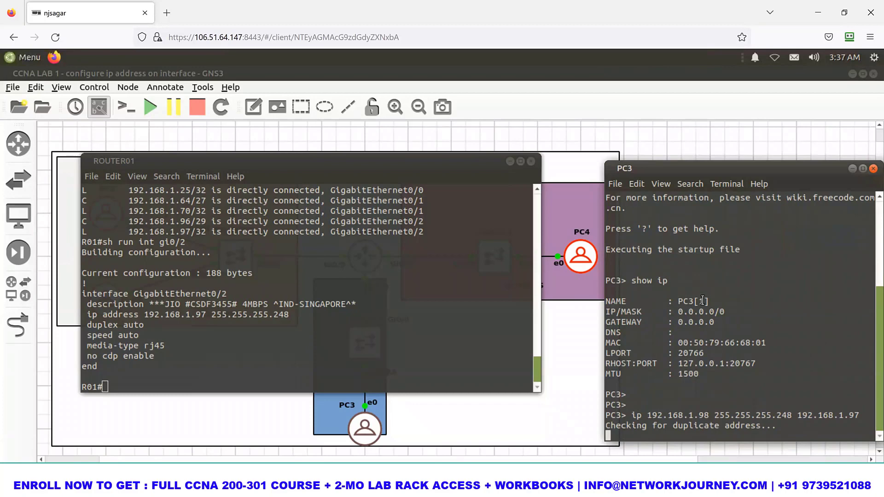
type("save")
key("Return")
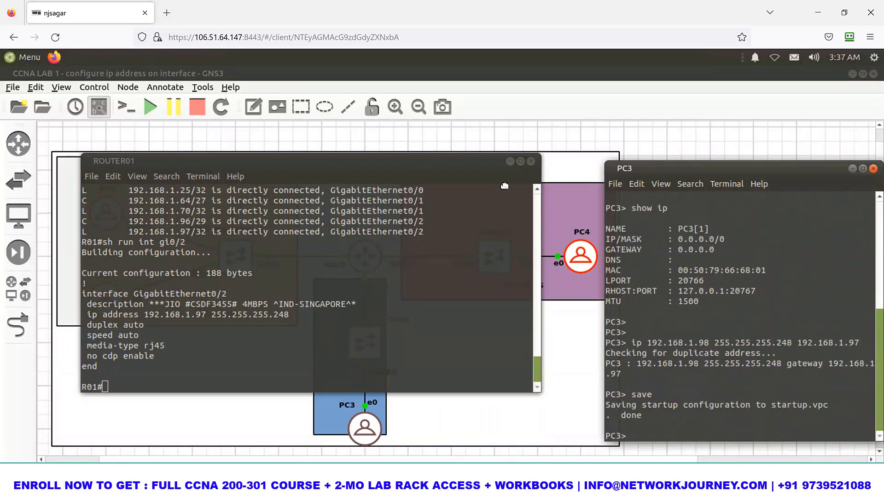
Ping PC4's address 192.168.1.71 from PC3 and interrupt the ping after a few replies.
left_click(510, 161)
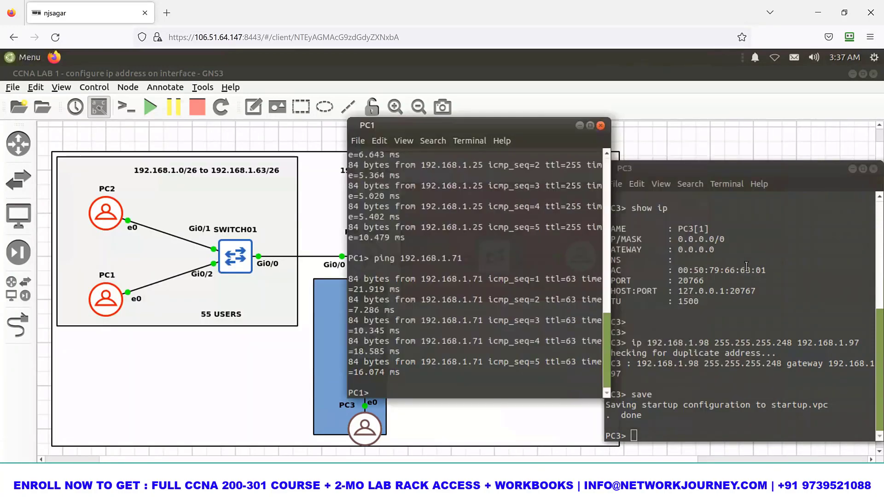
left_click(746, 266)
type("ping ")
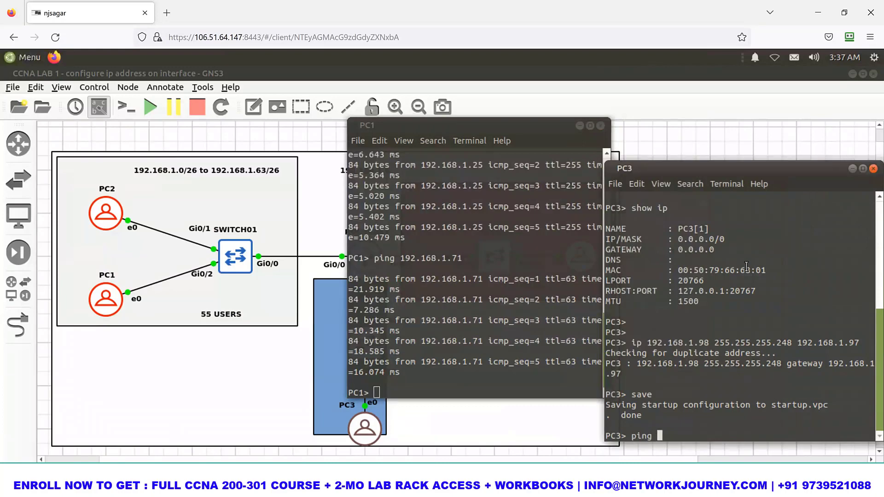
type("192.168.1.71")
key("Return")
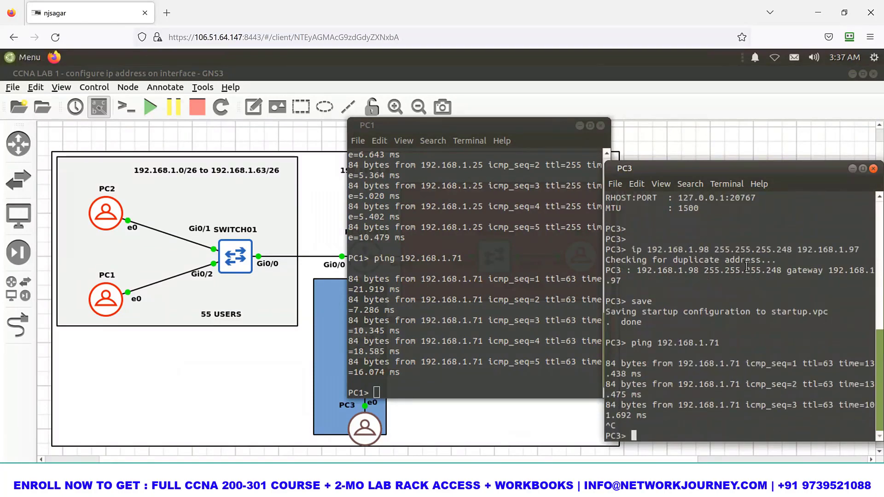
key("ctrl+c")
key("Return")
key("Return")
key("Return")
key("Return")
key("Return")
key("Return")
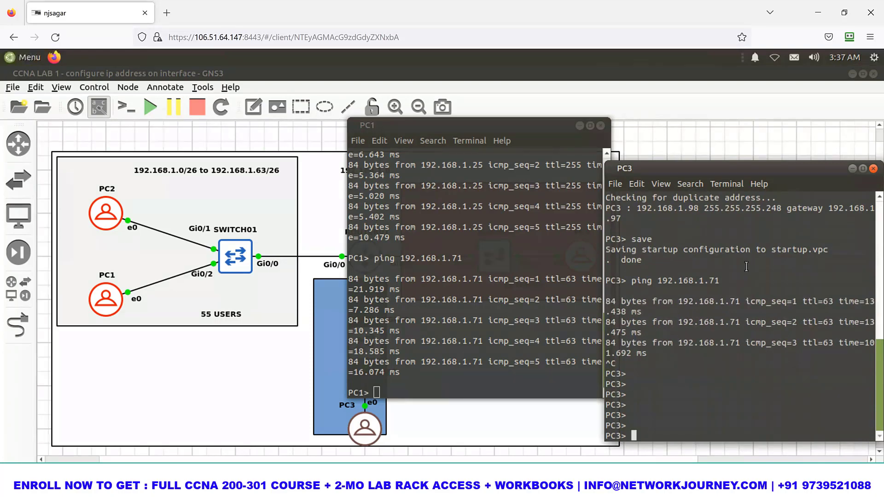
key("Return")
key("Return")
key("Return")
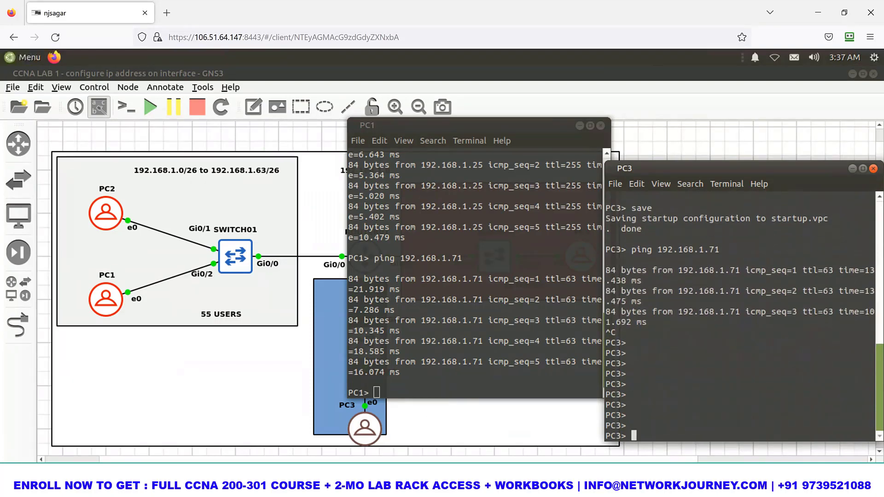
Move PC4's console aside and display PC1's IP settings with "show ip".
key("alt+Tab")
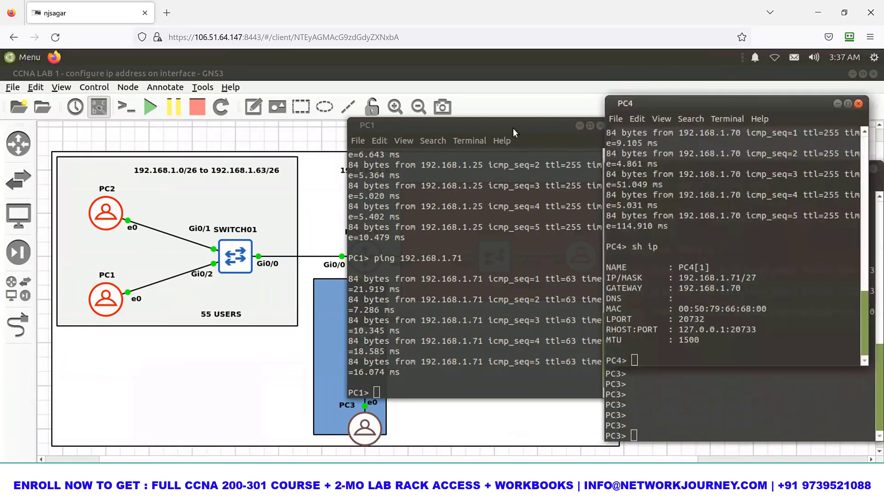
left_click_drag(766, 104, 491, 172)
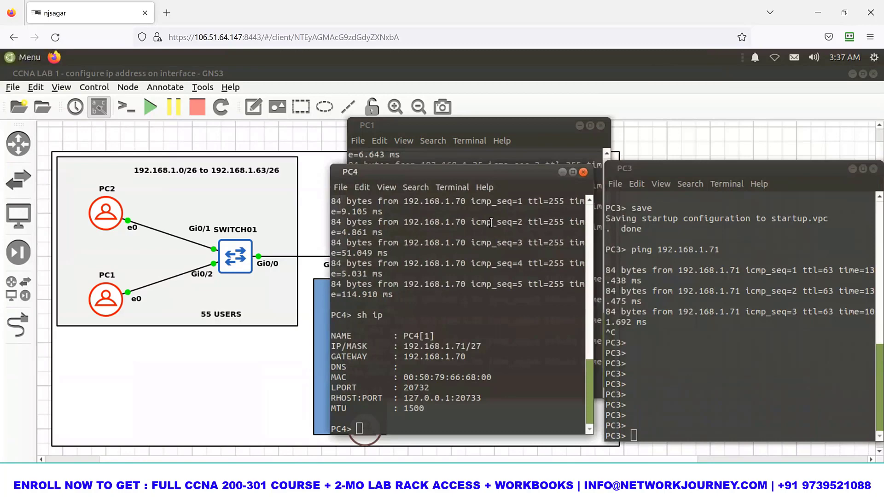
key("alt+Tab")
type("show ")
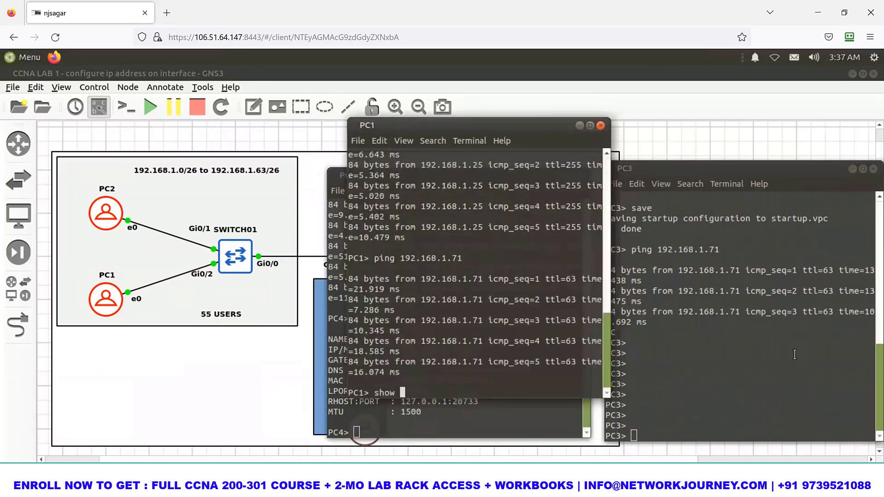
type("i")
type("p")
key("Return")
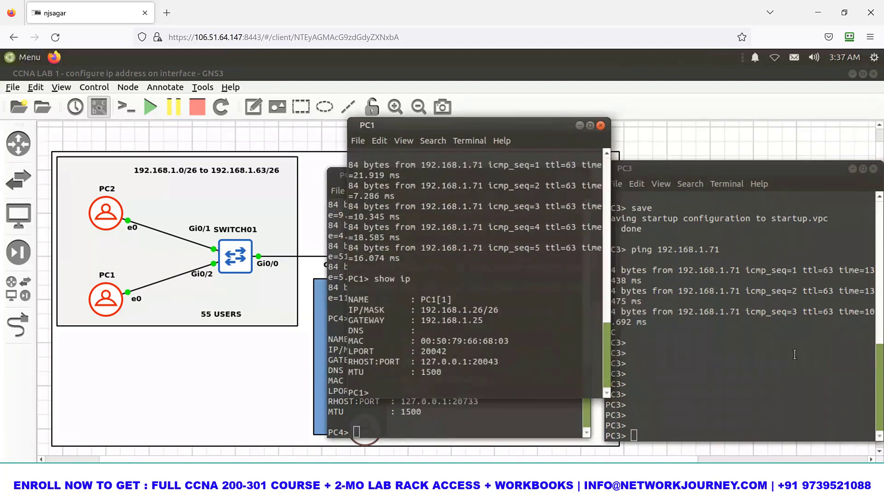
Ping PC1's address 192.168.1.26 from PC3.
left_click(794, 354)
type("ping 19")
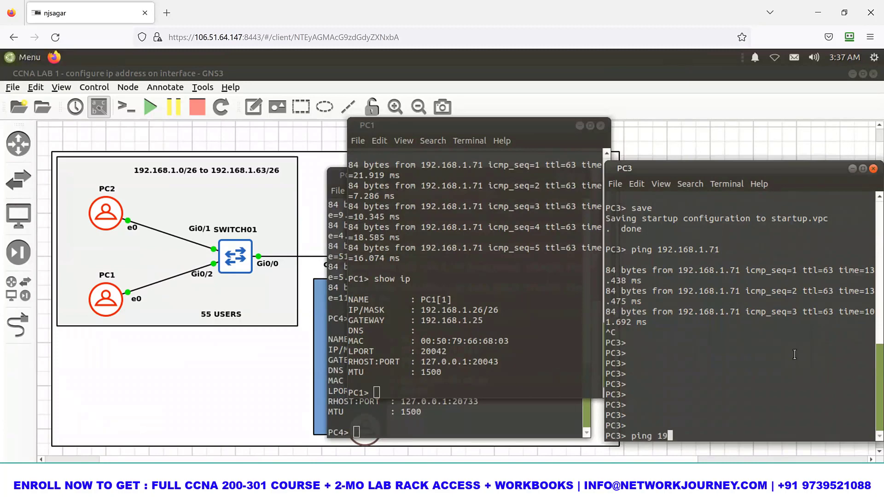
type("2.168.1.26")
key("Return")
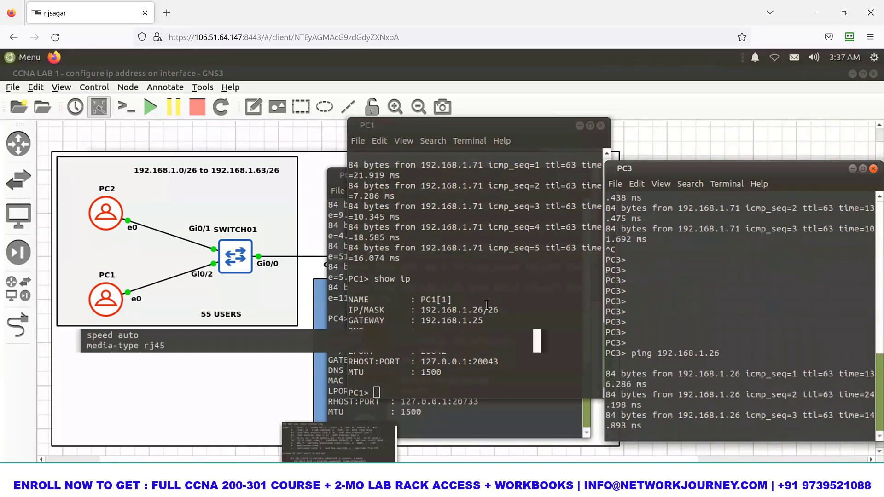
Display ROUTER01's ARP table with "show ip arp" and highlight its entries, including those of GigabitEthernet0/0.
key("alt+Tab")
type("sh")
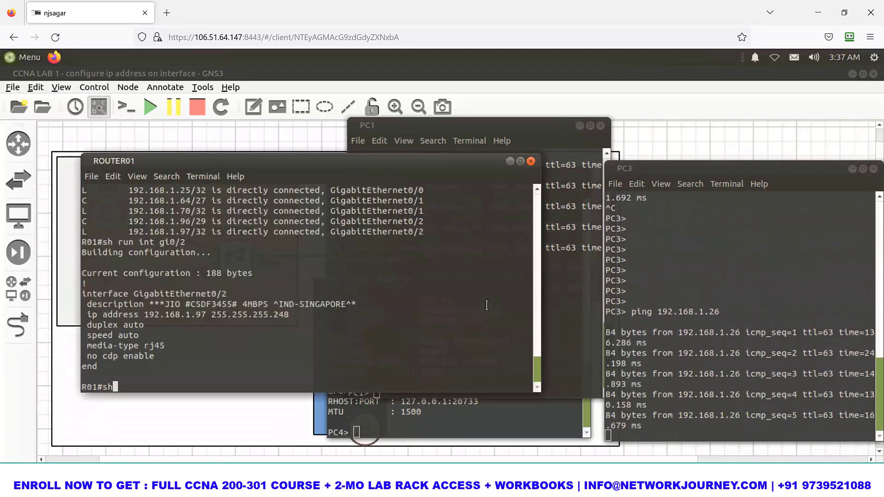
type("ow ip arp")
key("Return")
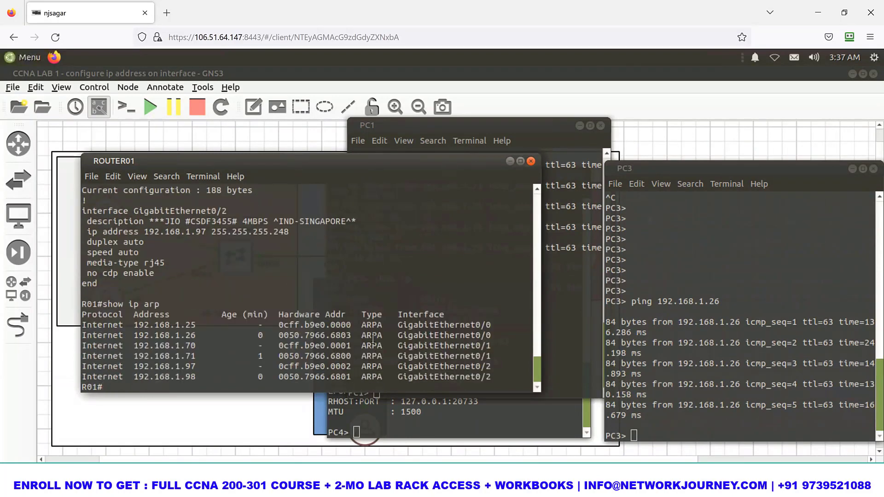
left_click_drag(159, 325, 217, 367)
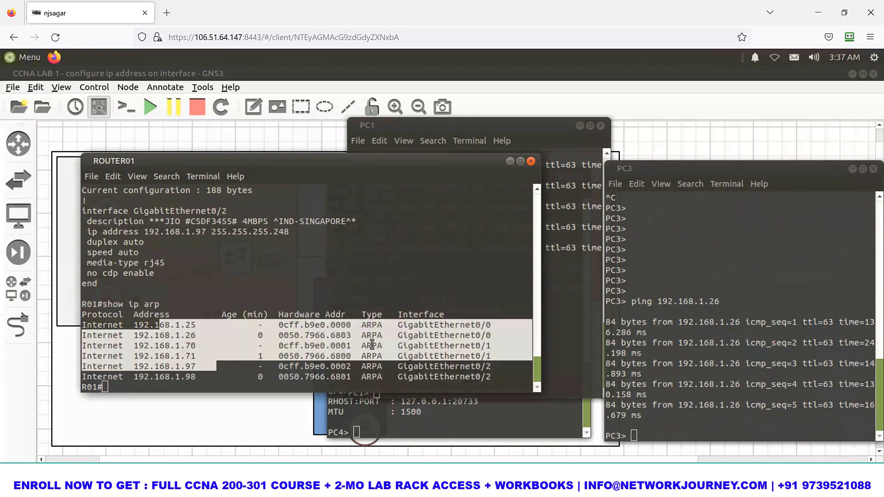
left_click_drag(289, 332, 673, 343)
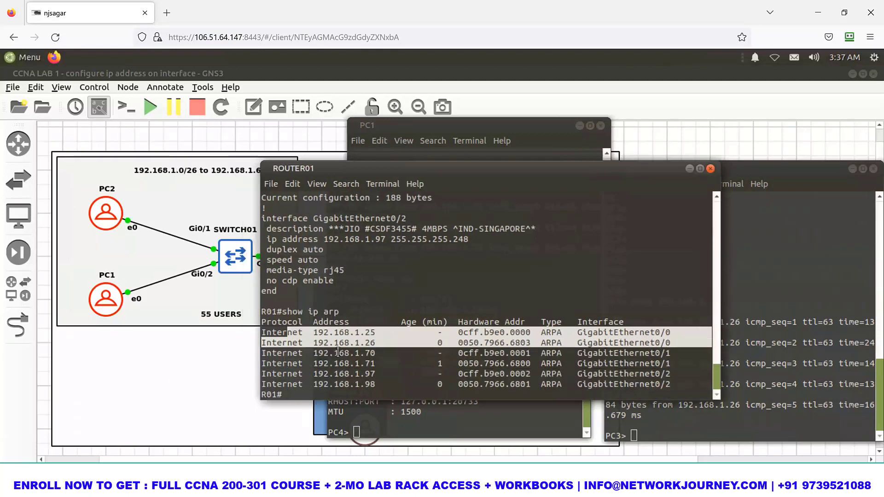
Highlight the GigabitEthernet0/1 and GigabitEthernet0/2 entries in ROUTER01's ARP table, and move the ROUTER01 and PC1 consoles aside.
left_click_drag(340, 353, 644, 353)
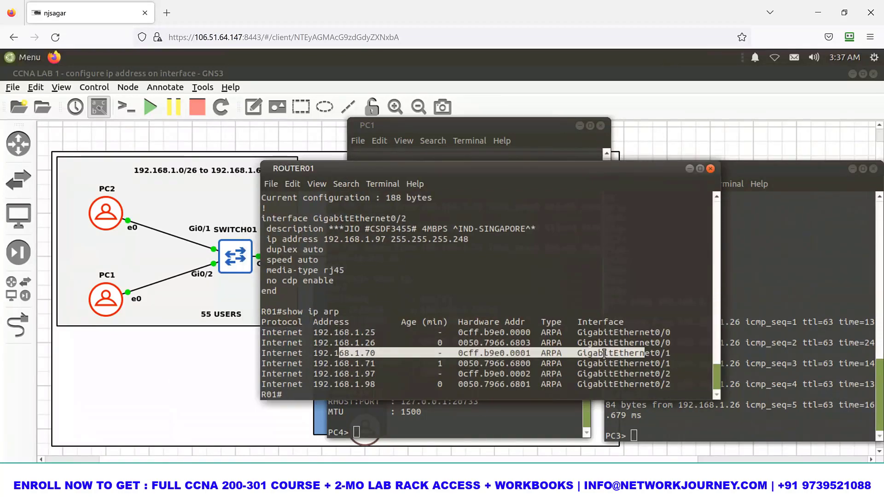
left_click_drag(344, 373, 679, 382)
left_click_drag(361, 381, 671, 378)
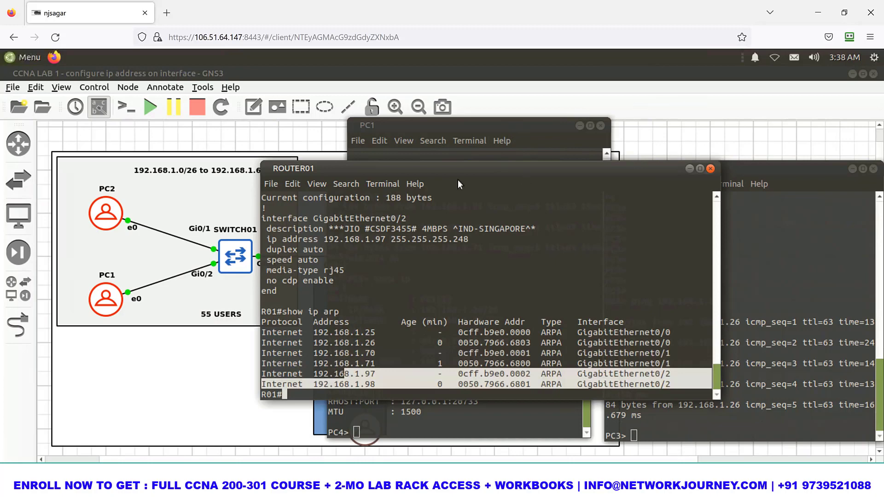
left_click_drag(659, 175, 127, 227)
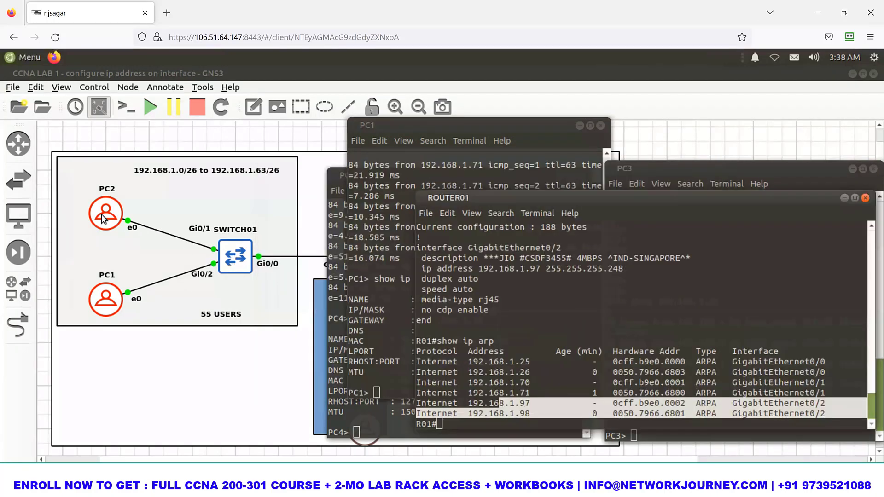
left_click_drag(465, 126, 513, 120)
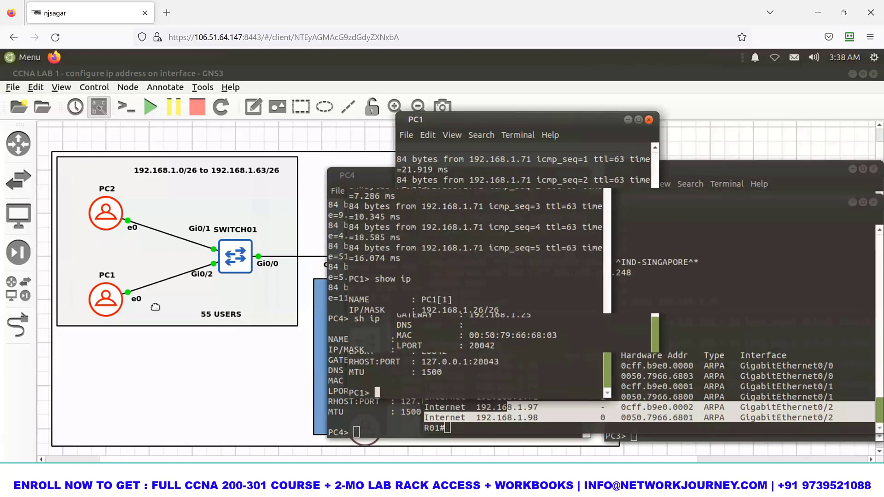
right_click(95, 298)
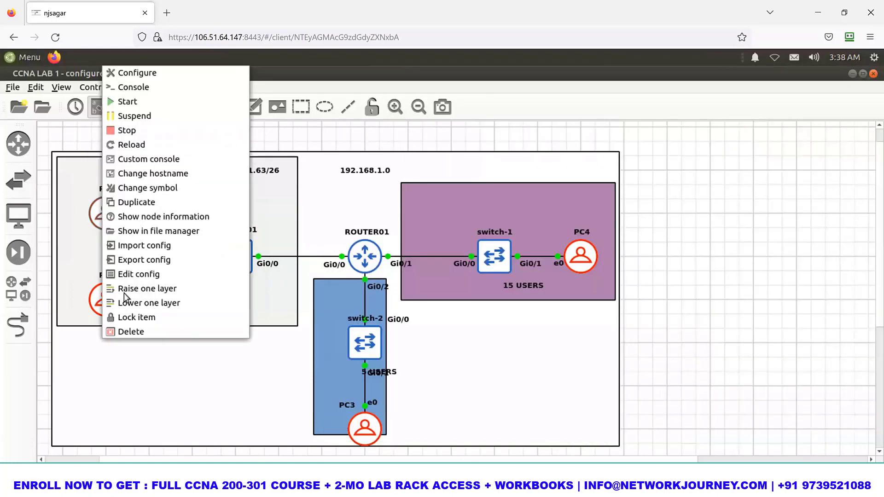
left_click(123, 131)
right_click(95, 295)
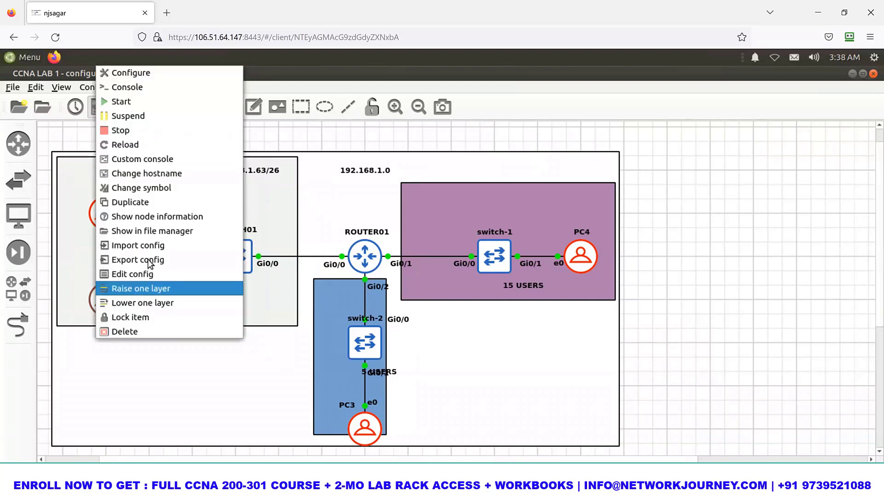
left_click(167, 280)
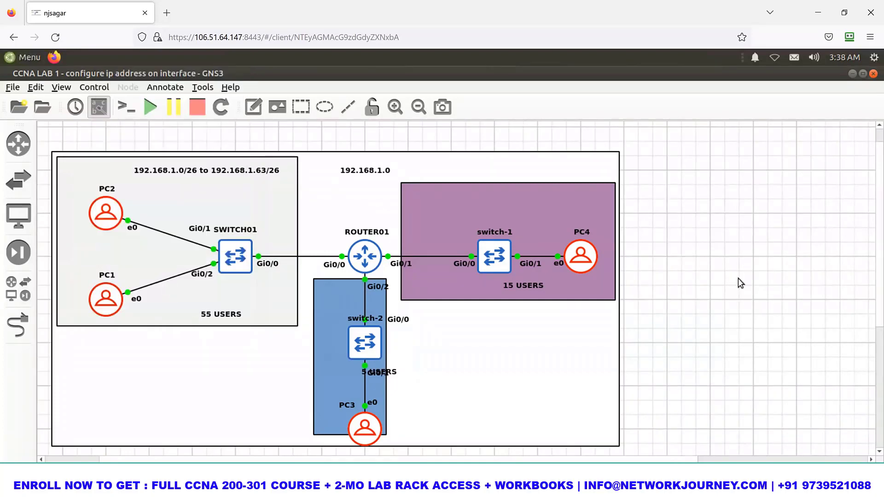
left_click(128, 292)
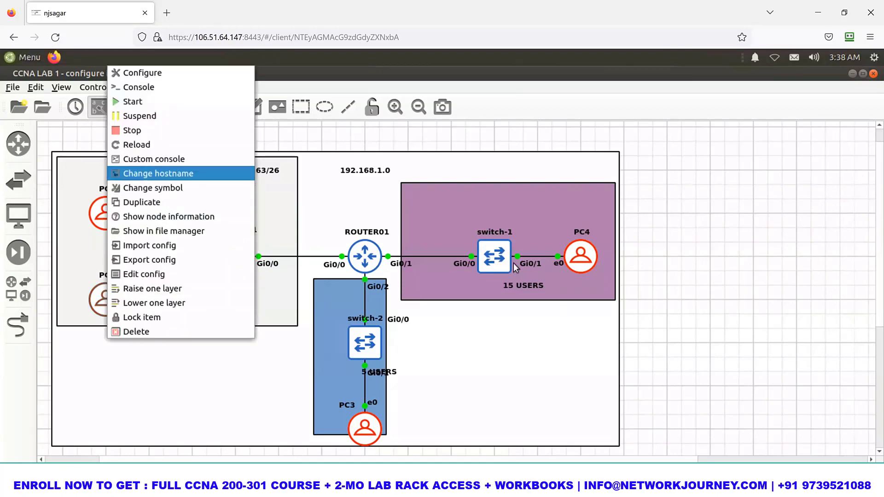
left_click(216, 270)
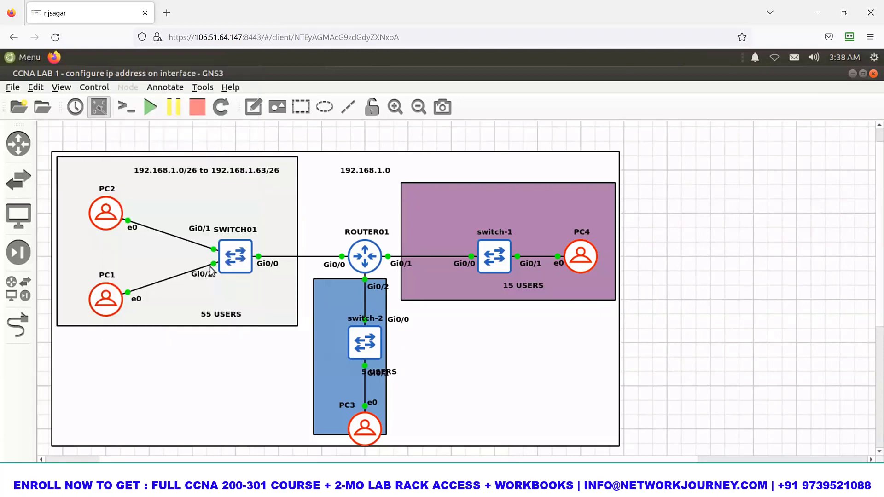
Start a Wireshark packet capture on the link between SWITCH01 Gi0/2 and PC1, leaving the packet filters unset.
right_click(212, 264)
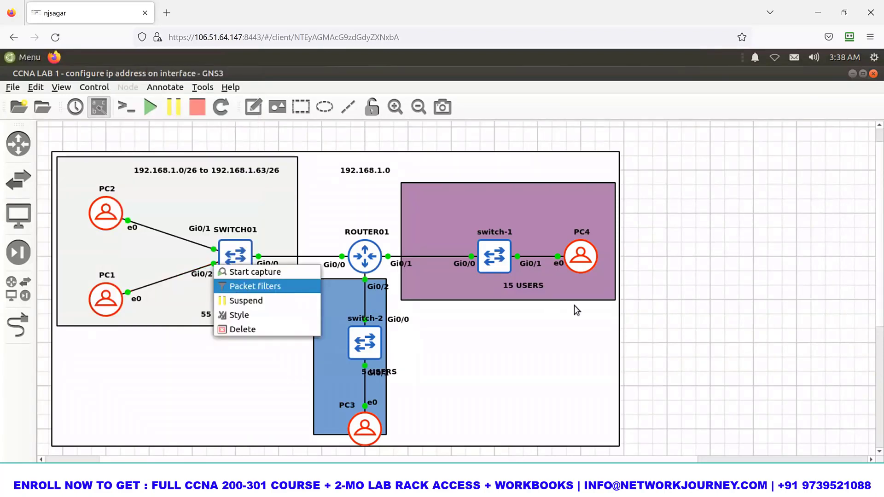
left_click(614, 318)
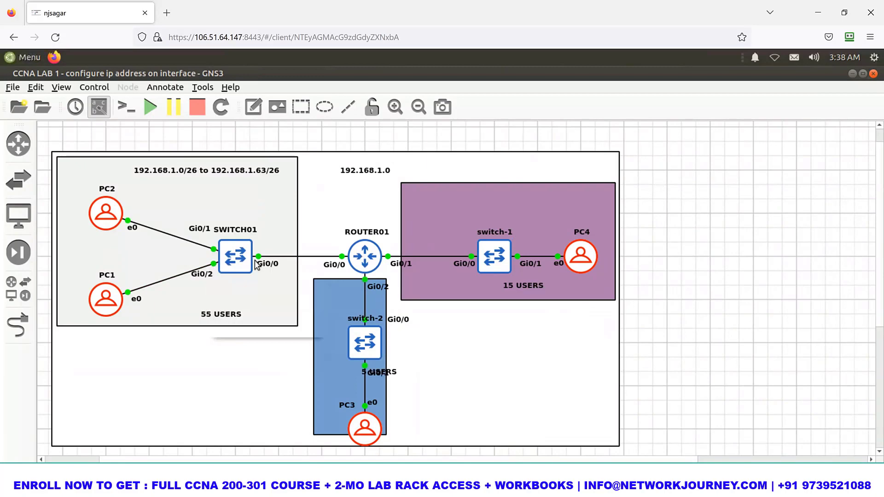
double_click(213, 263)
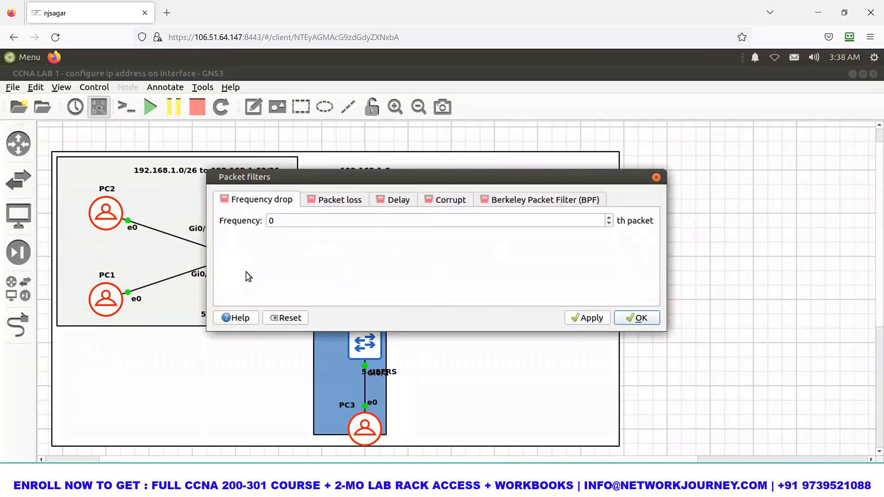
left_click(542, 285)
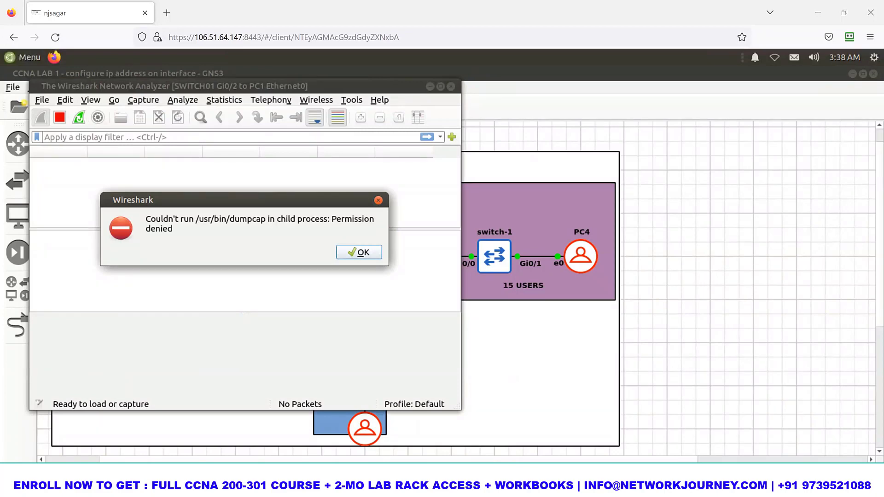
Take a screenshot of the Wireshark permission error, dismiss the error and close the Wireshark window.
key("Print")
left_click_drag(0, 41, 378, 274)
left_click(350, 255)
left_click(451, 86)
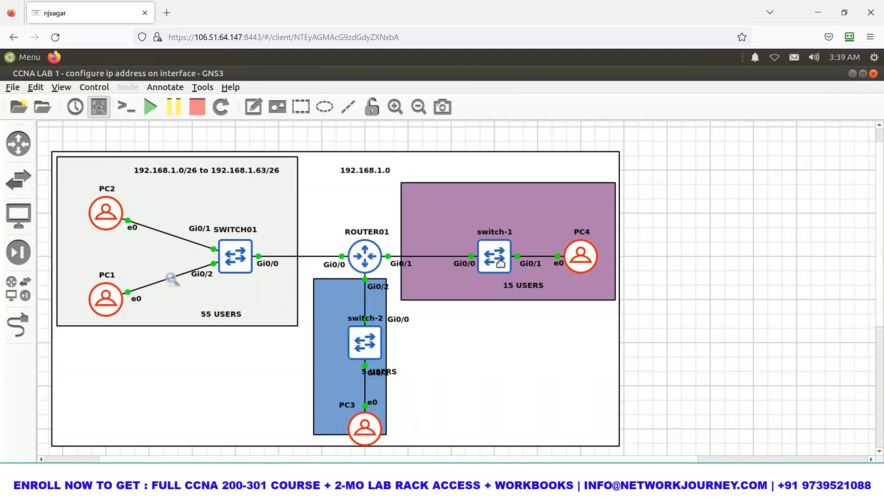
Bring PC1's console back beside the topology and display the trace command's help with "trace ?".
left_click(534, 469)
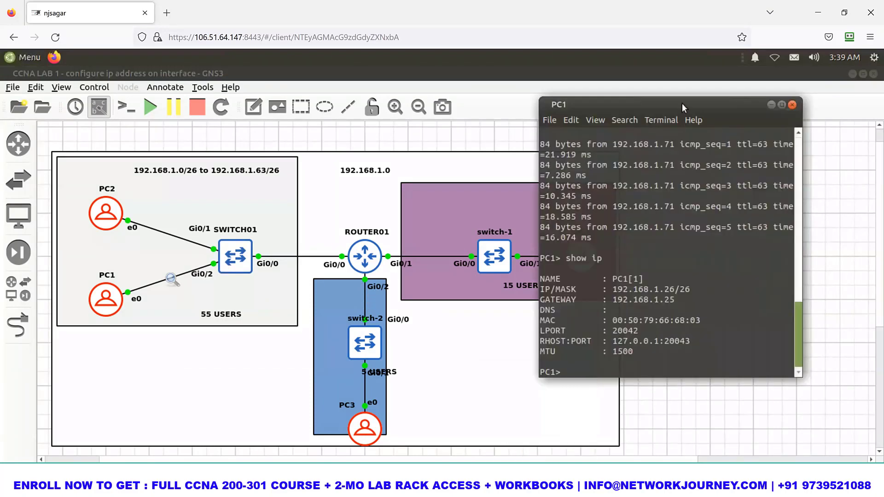
left_click_drag(692, 106, 746, 113)
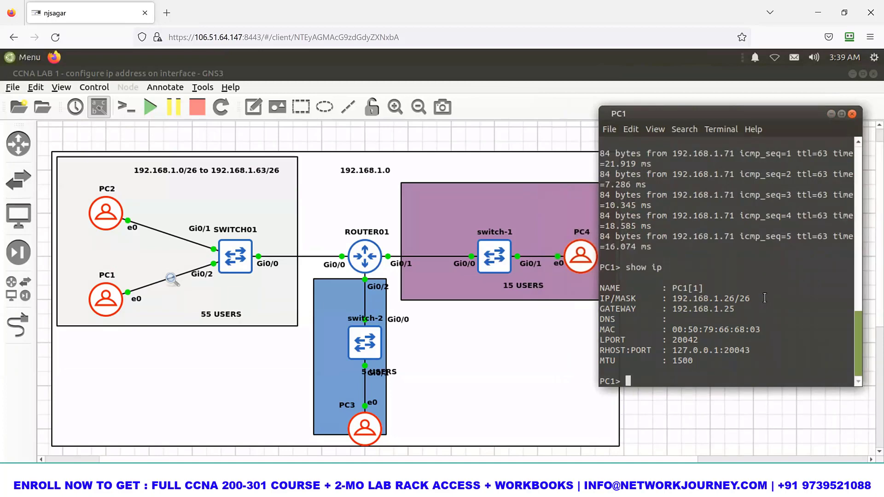
type("trace ?")
key("Return")
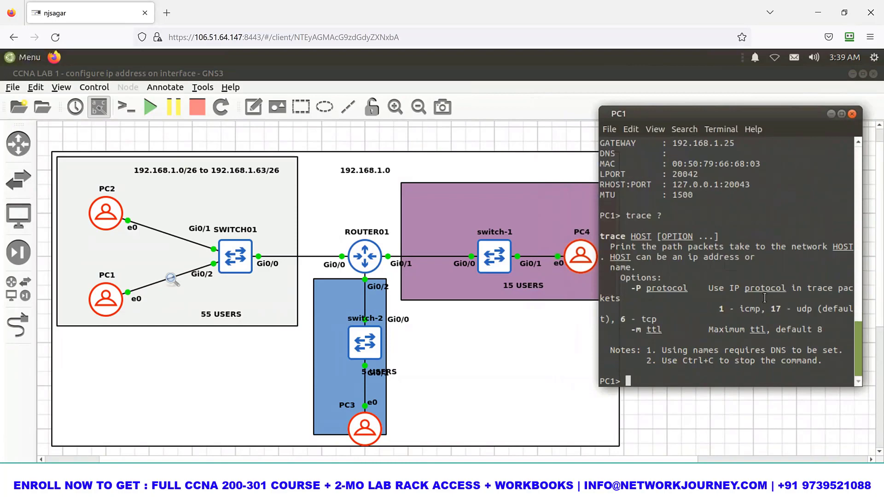
Reuse PC1's earlier ping command to run "trace 192.168.1.71" towards PC4.
key("Up")
key("Up")
key("Up")
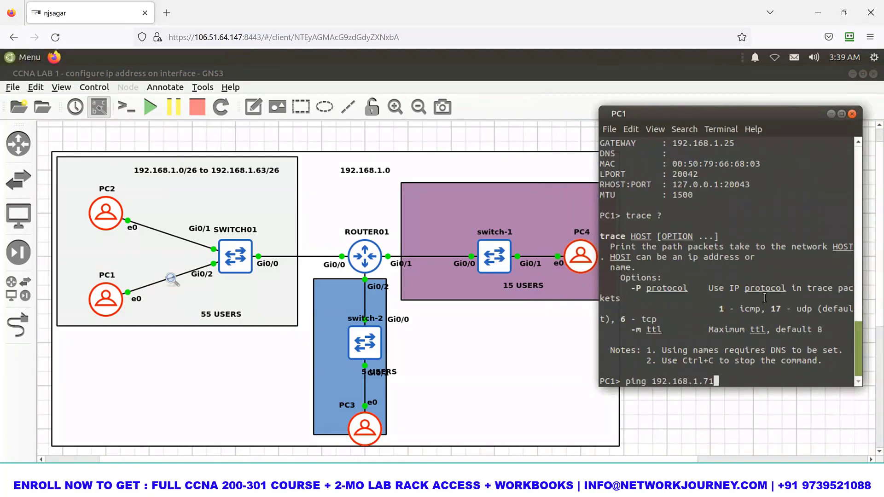
key("Left")
key("Left")
key("Left")
key("Left")
key("Left")
key("Left")
key("Left")
key("Left")
key("Left")
key("Left")
key("Left")
key("Left")
key("BackSpace")
key("BackSpace")
key("BackSpace")
key("BackSpace")
key("BackSpace")
type("trace")
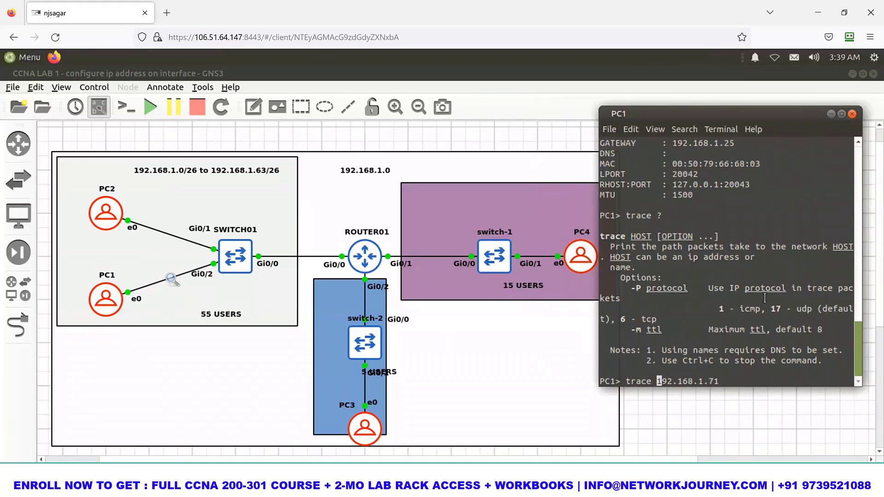
key("Return")
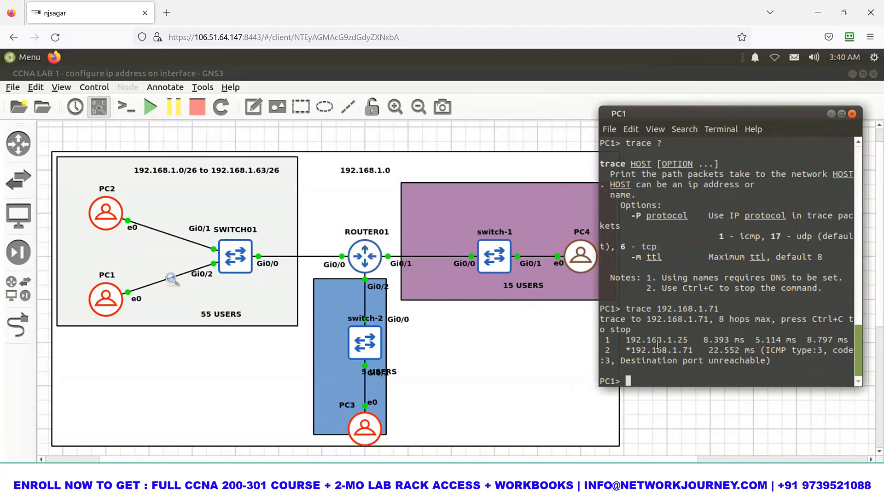
Highlight the hops in PC1's trace output and add several blank prompt lines below it.
left_click_drag(636, 340, 805, 360)
key("Return")
key("Return")
key("Return")
key("Return")
key("Return")
Recall the last trace command in PC1's console and strip the end of its target address.
key("Up")
key("BackSpace")
key("BackSpace")
key("BackSpace")
key("BackSpace")
key("BackSpace")
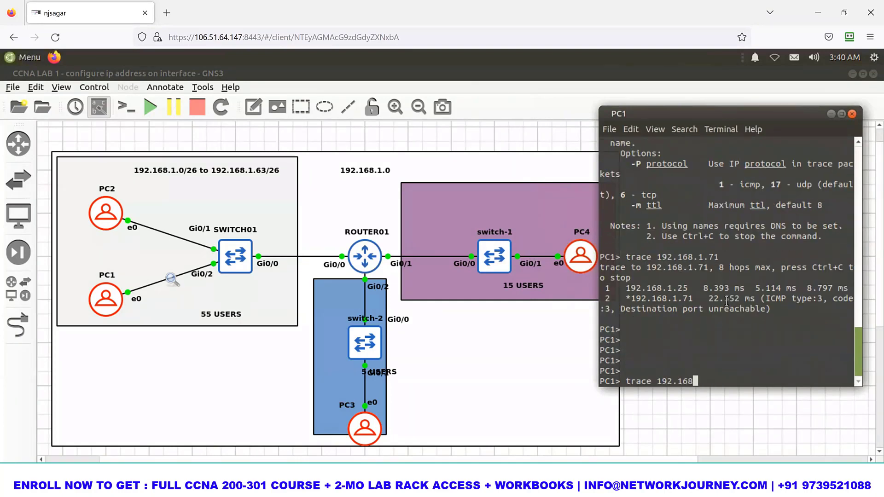
type("/")
Display PC3's IP settings with "sh ip", copy its address 192.168.1.98 and minimize PC3's console.
key("alt+Tab")
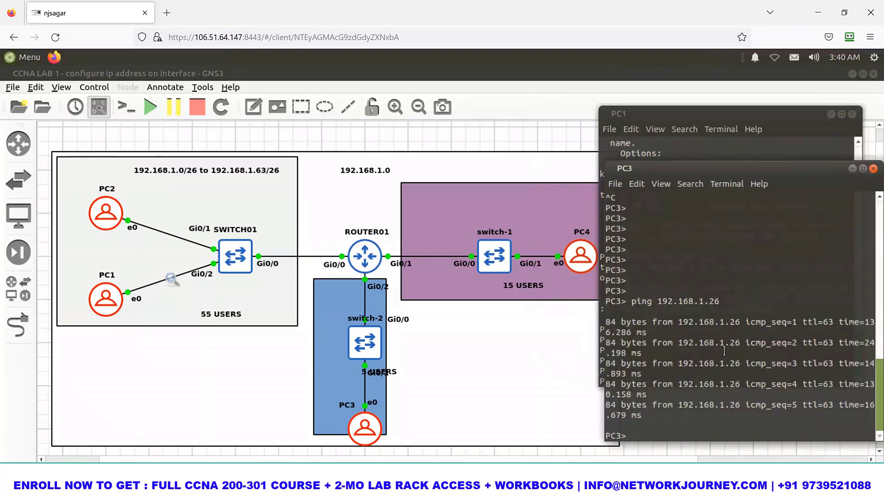
type("sh ip")
key("Return")
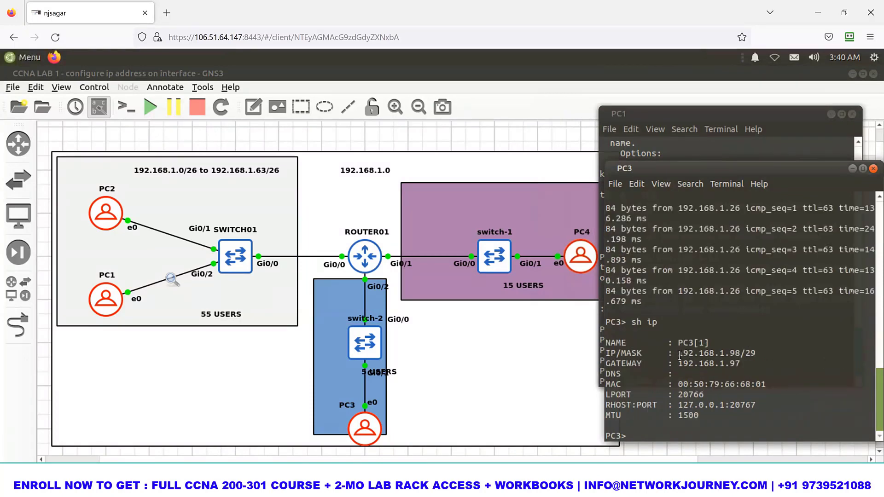
left_click_drag(680, 355, 740, 353)
right_click(702, 219)
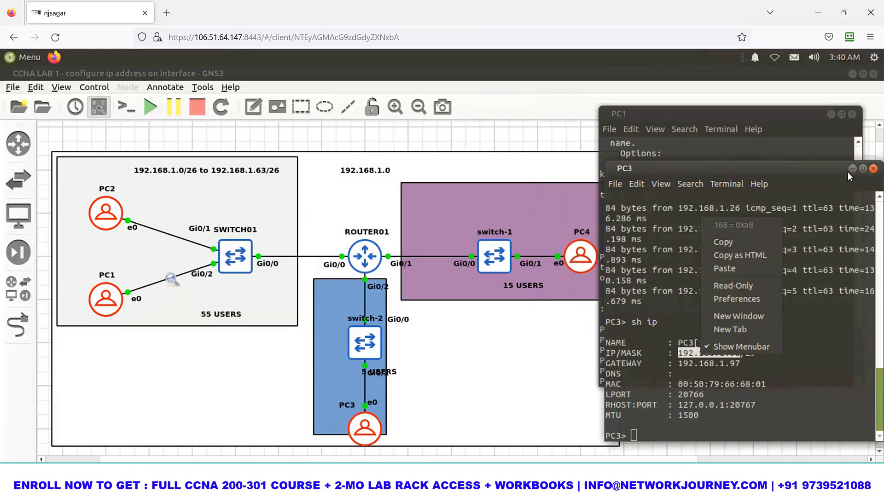
left_click(722, 241)
left_click(852, 168)
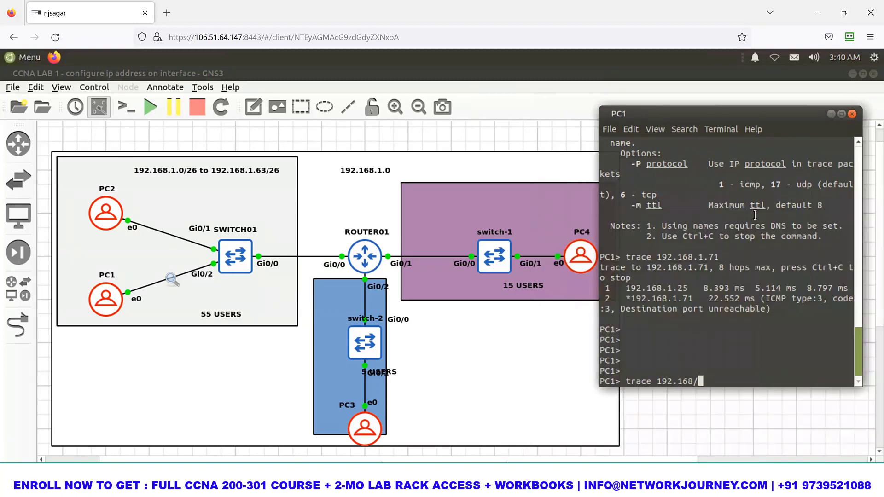
Replace the partial trace target on PC1 with PC3's copied address and run "trace 192.168.1.98".
key("BackSpace")
key("BackSpace")
key("BackSpace")
key("BackSpace")
key("BackSpace")
key("BackSpace")
key("BackSpace")
key("BackSpace")
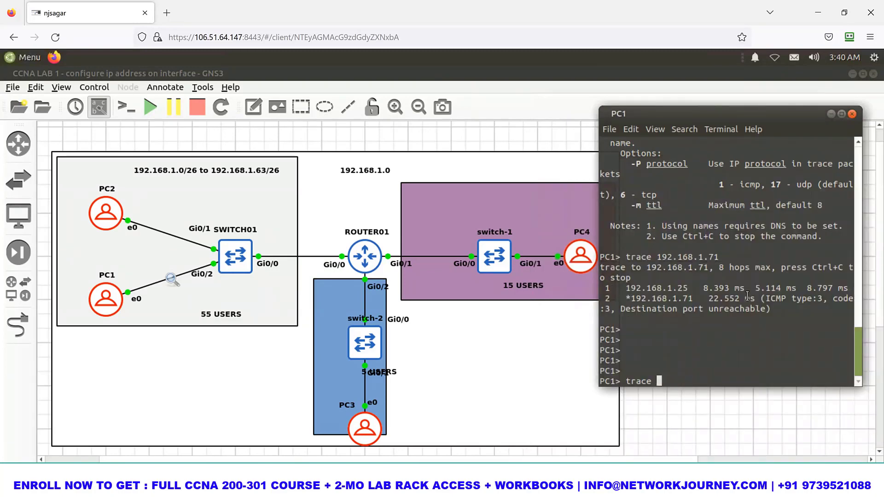
right_click(708, 210)
left_click(725, 271)
key("Return")
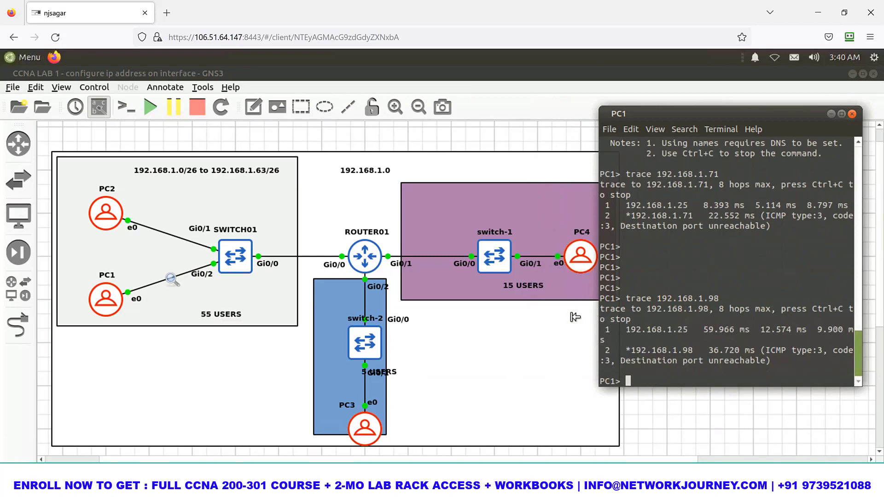
Widen PC1's console and highlight the hops of the trace to 192.168.1.98, then clear the highlight.
left_click_drag(602, 318, 453, 319)
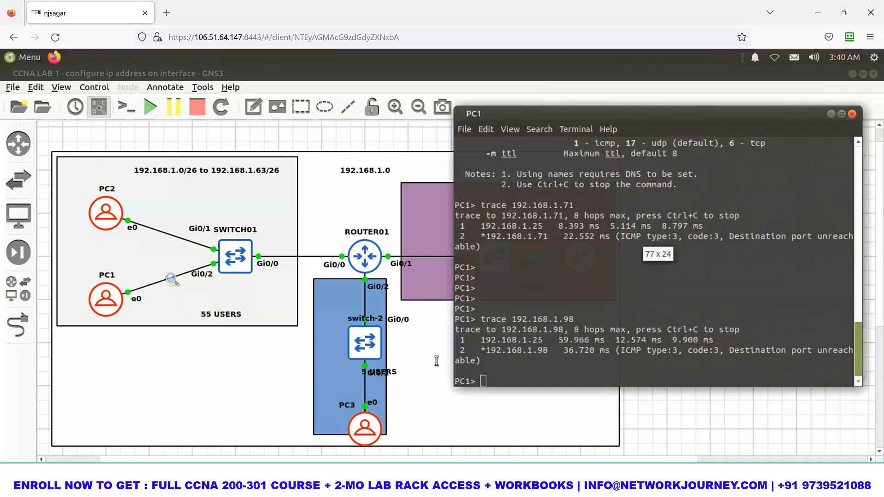
left_click_drag(321, 361, 616, 360)
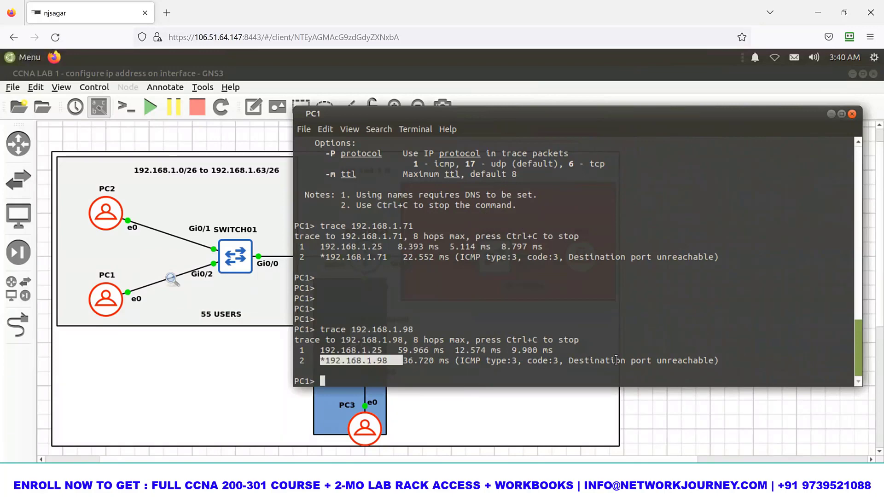
left_click_drag(673, 358, 676, 360)
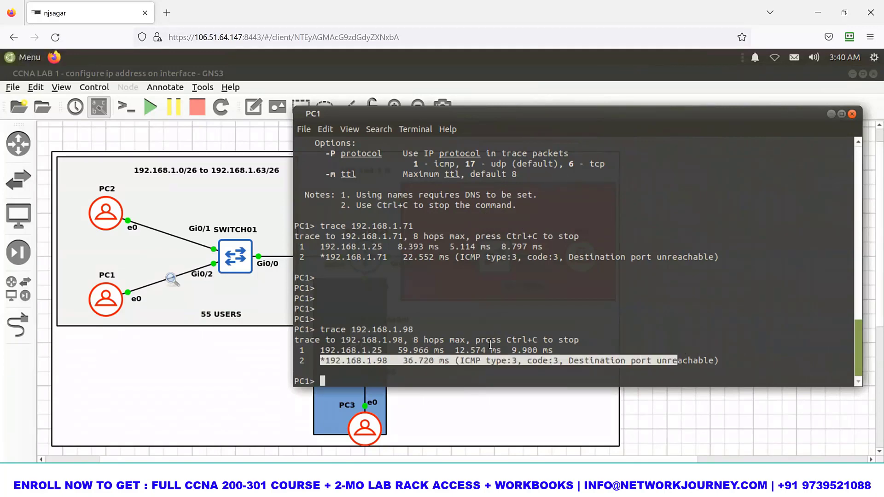
left_click_drag(759, 360, 517, 313)
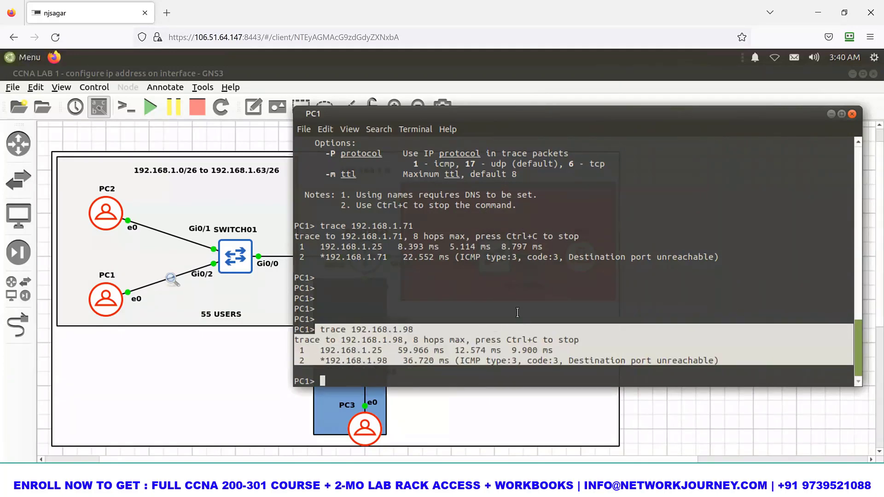
left_click(483, 295)
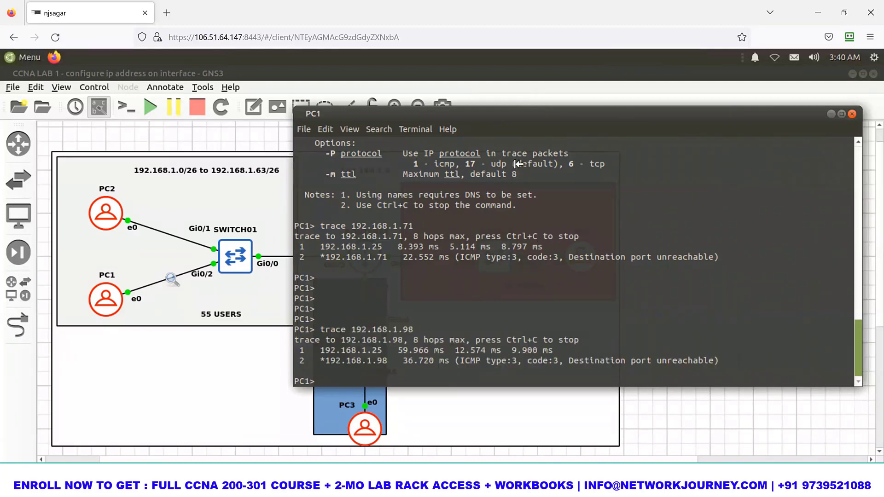
Narrow PC1's console to uncover the topology and minimize it.
left_click_drag(639, 170, 691, 263)
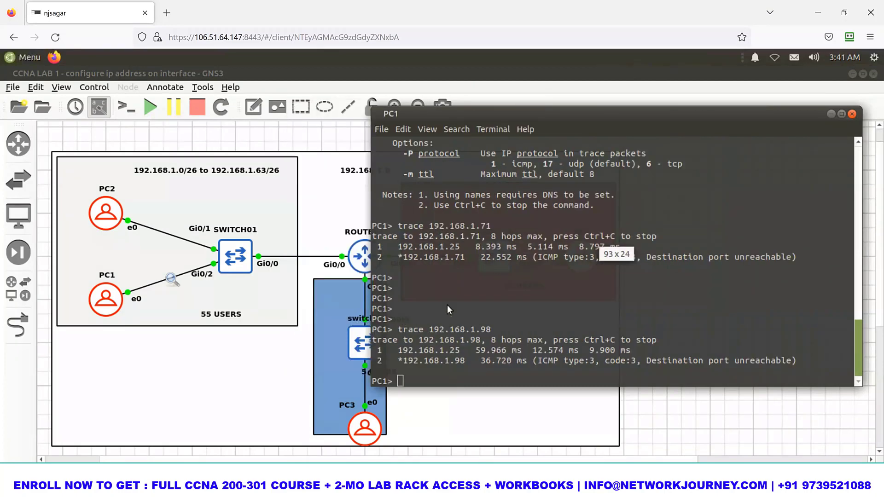
left_click_drag(447, 305, 640, 337)
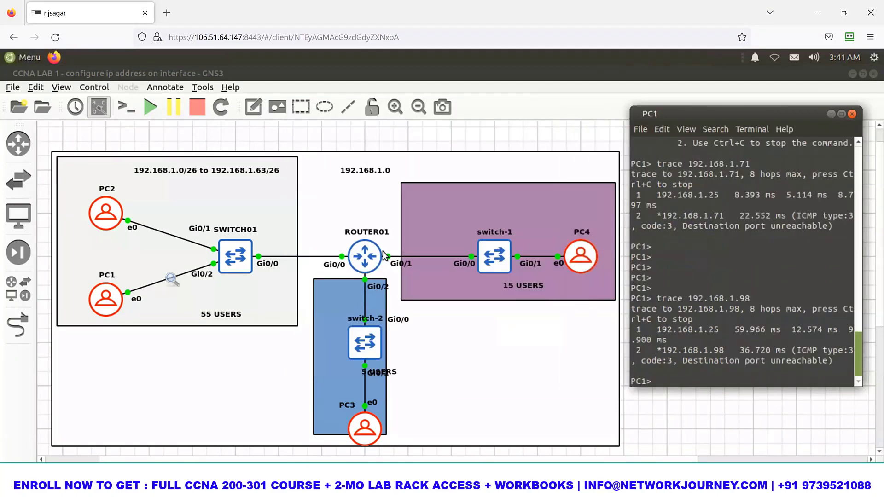
left_click(830, 113)
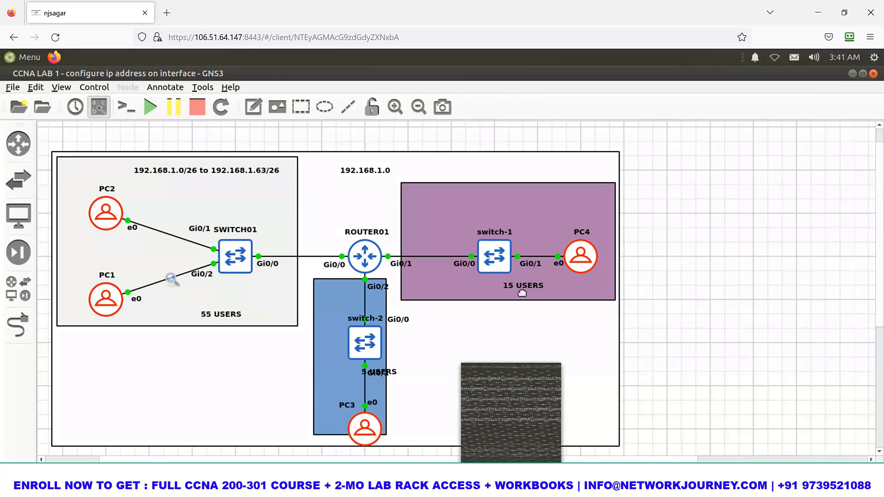
Restore and widen PC1's console, highlight the target and hops of the trace to 192.168.1.98, and clear the highlight.
left_click(714, 332)
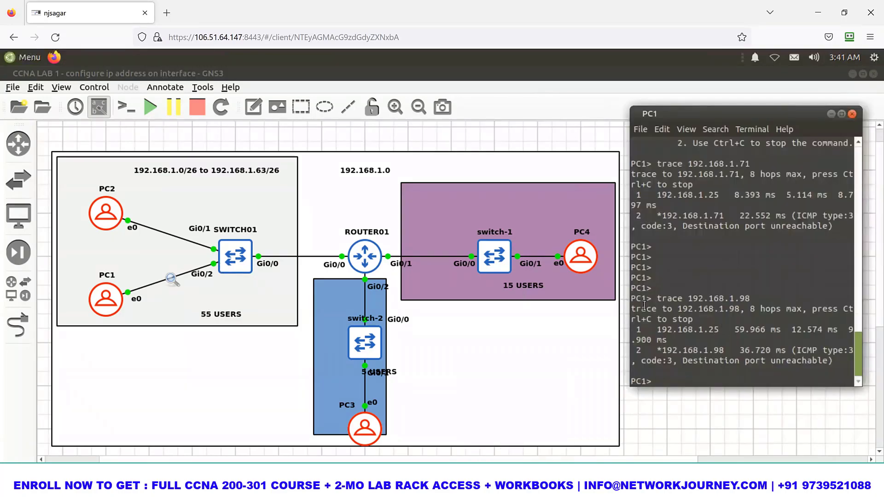
left_click_drag(631, 301, 365, 350)
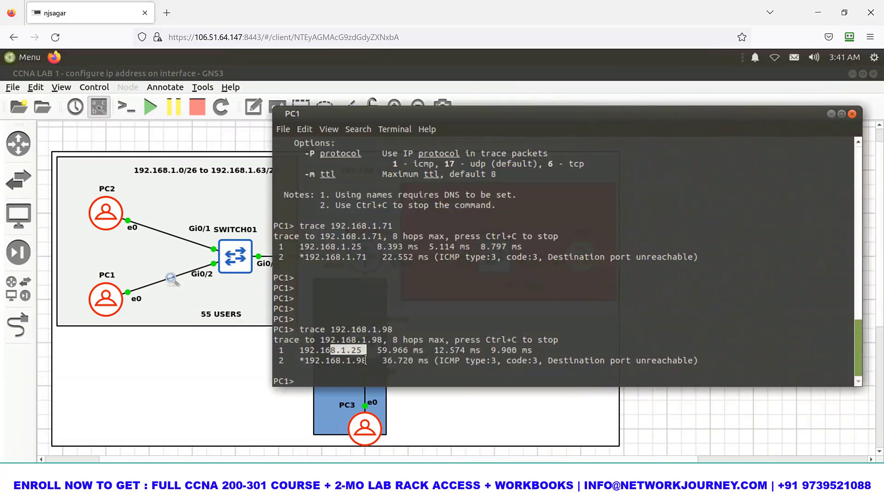
left_click_drag(330, 362, 465, 360)
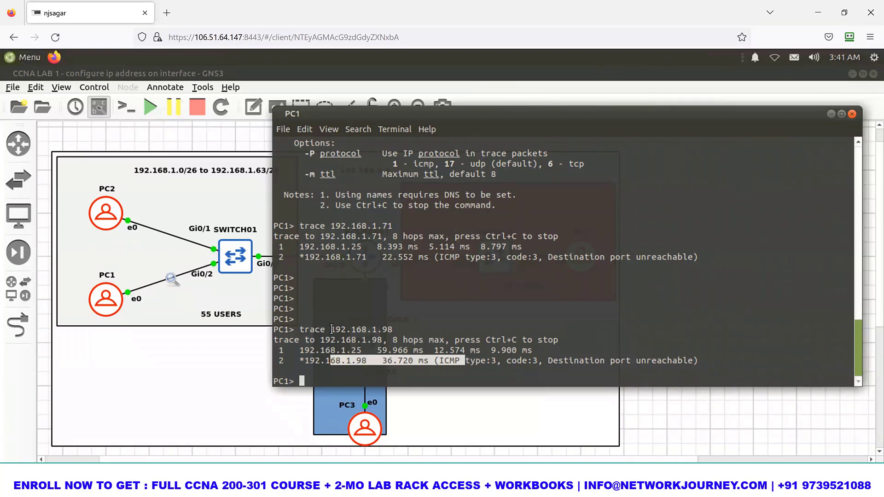
left_click_drag(331, 329, 413, 330)
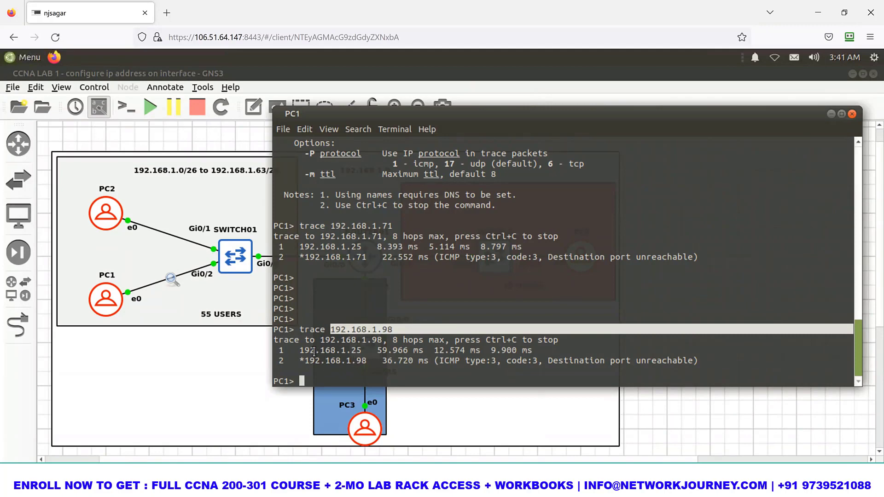
left_click_drag(316, 350, 376, 350)
left_click(368, 345)
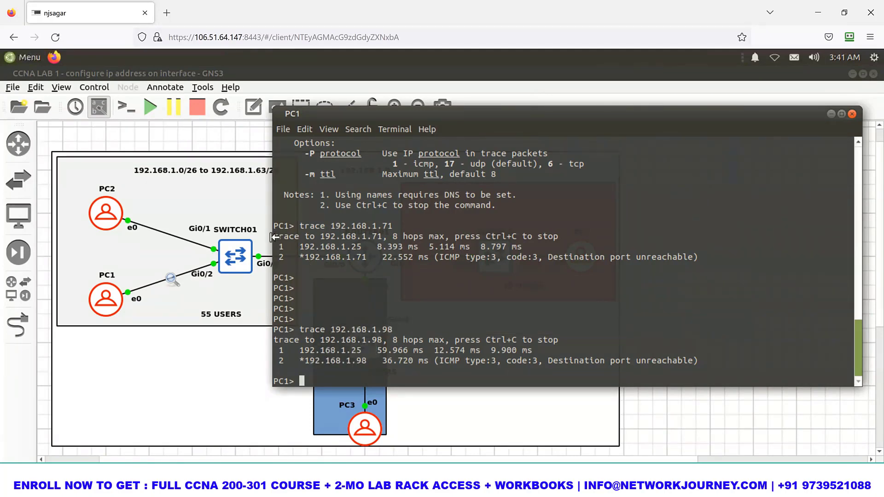
Narrow PC1's console, move it aside and minimize it to review the whole topology.
left_click_drag(273, 236, 604, 210)
triple_click(600, 245)
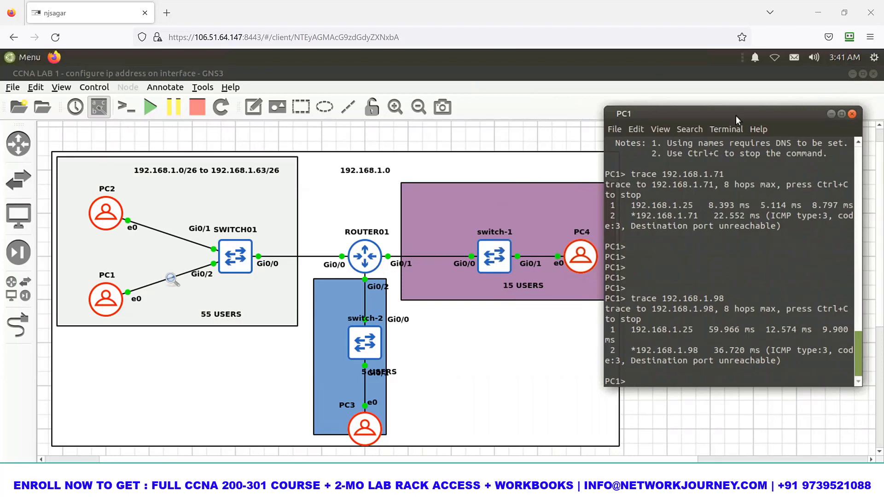
scroll(738, 115, "down", 2)
left_click_drag(738, 114, 764, 121)
left_click(529, 376)
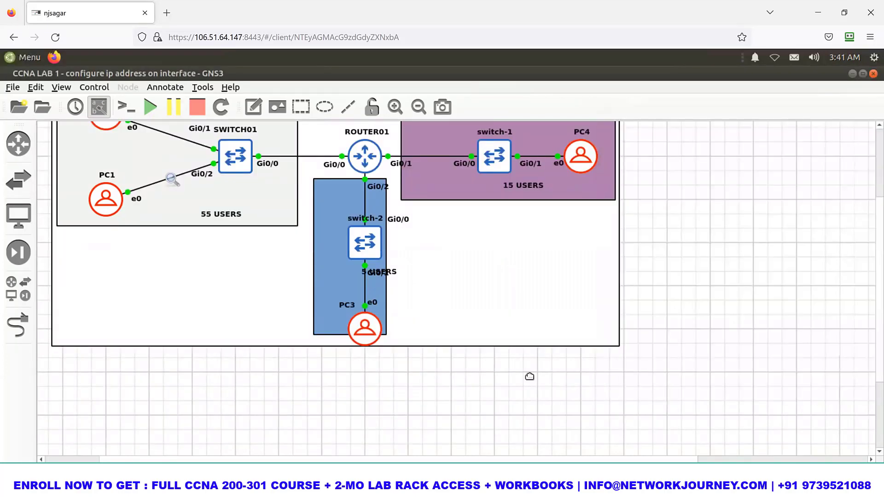
scroll(654, 304, "up", 3)
scroll(659, 303, "down", 2)
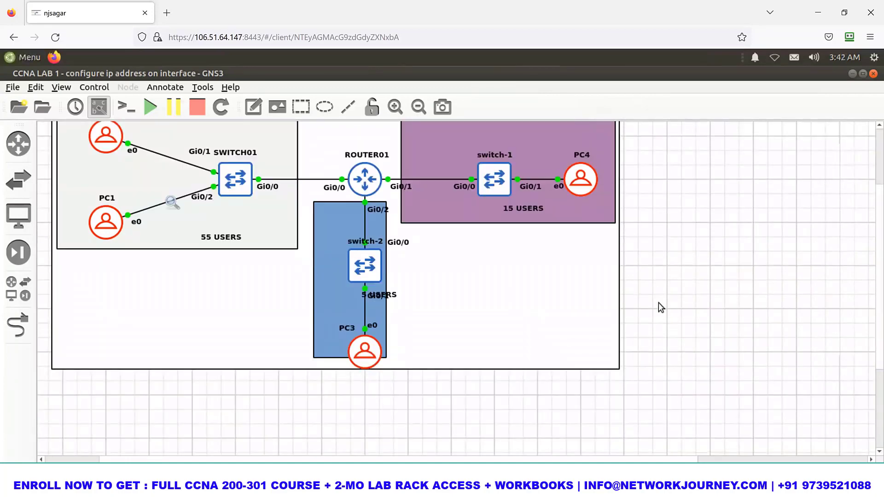
scroll(472, 322, "up", 2)
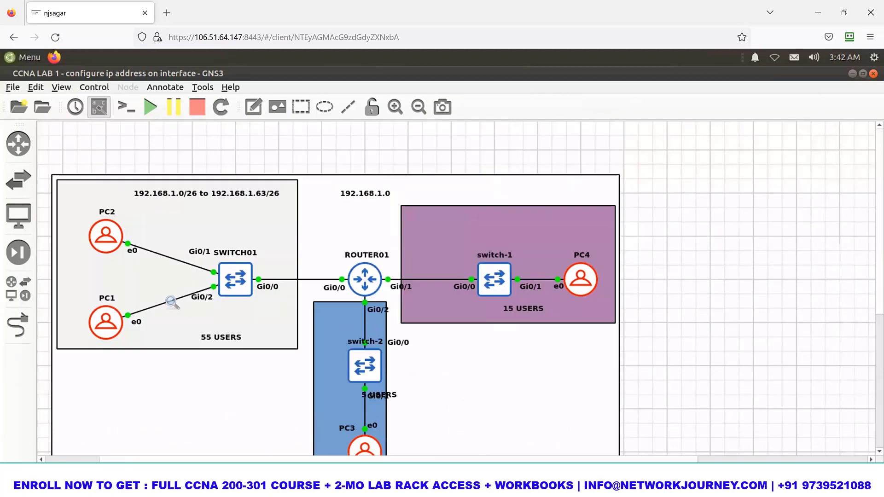
Switch to ROUTER01's console, run "show ip route" and highlight the listed routes.
left_click(519, 472)
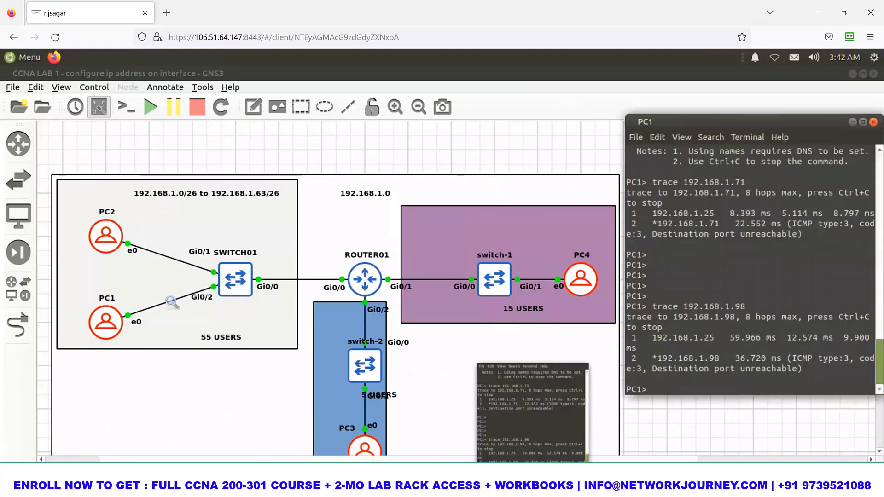
left_click(519, 472)
left_click(332, 472)
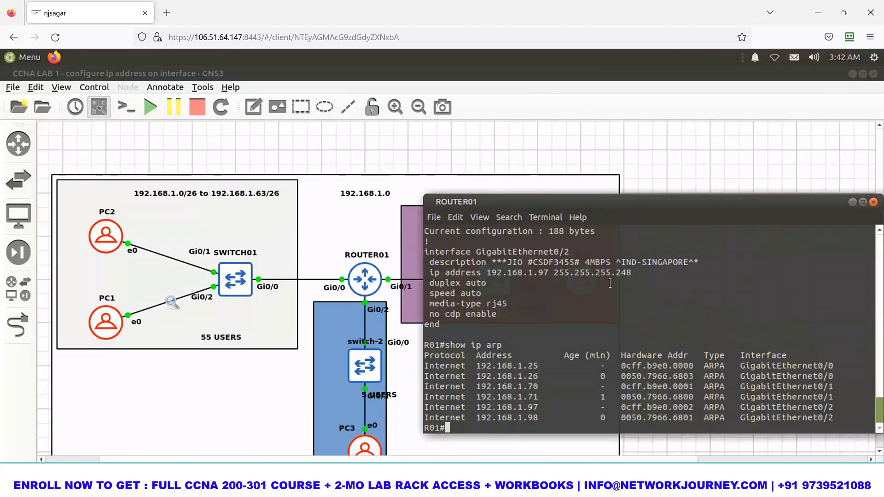
type("show ip rout")
key("Tab")
key("Return")
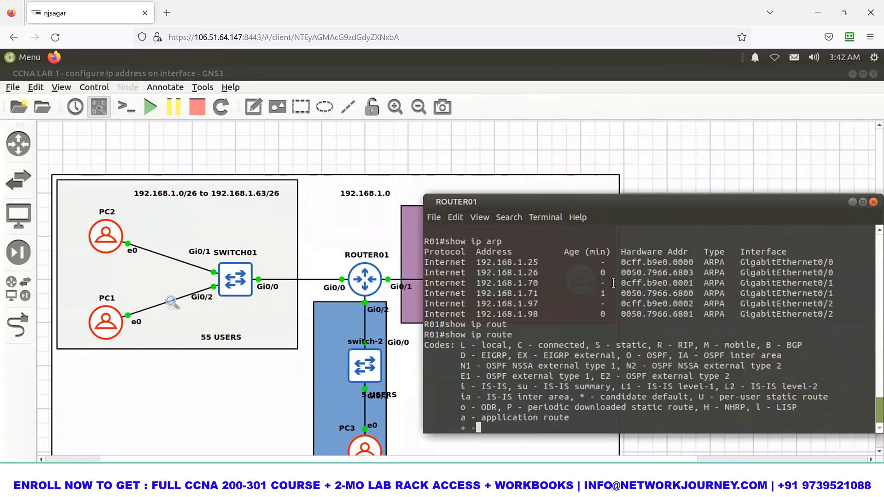
left_click_drag(776, 419, 476, 332)
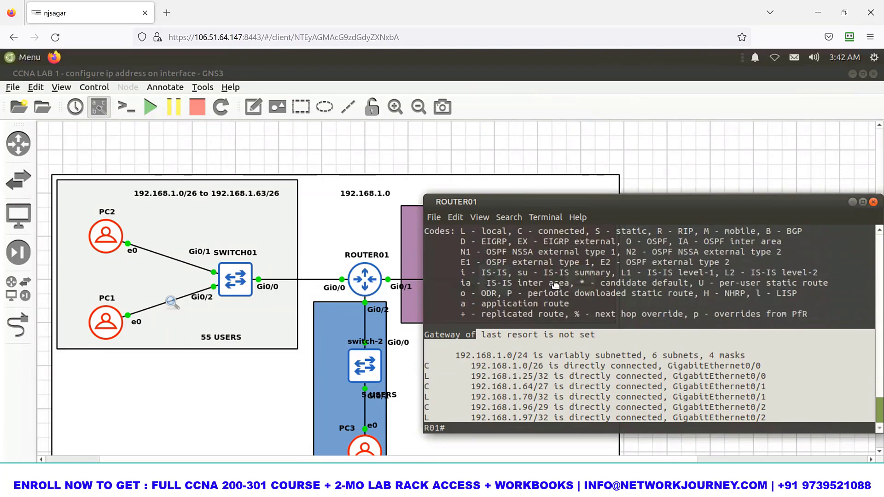
Inspect switch-1's details in the topology and return to ROUTER01's console.
left_click(353, 327)
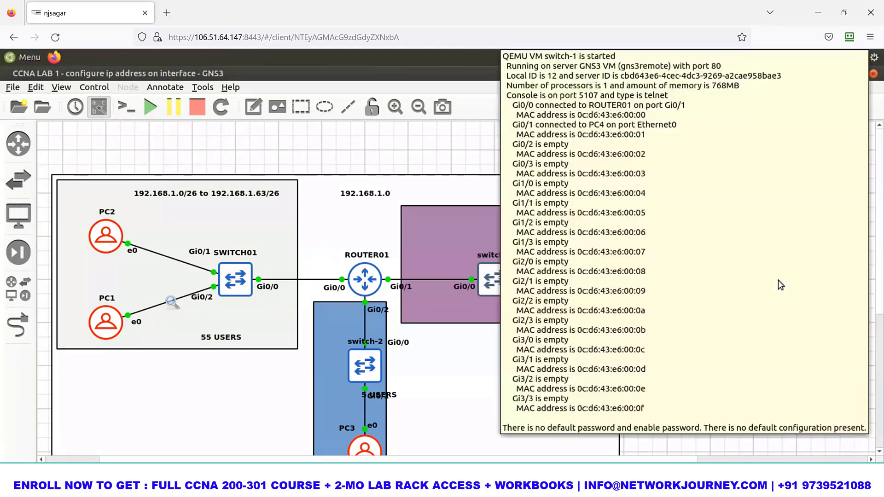
right_click(501, 283)
key("Escape")
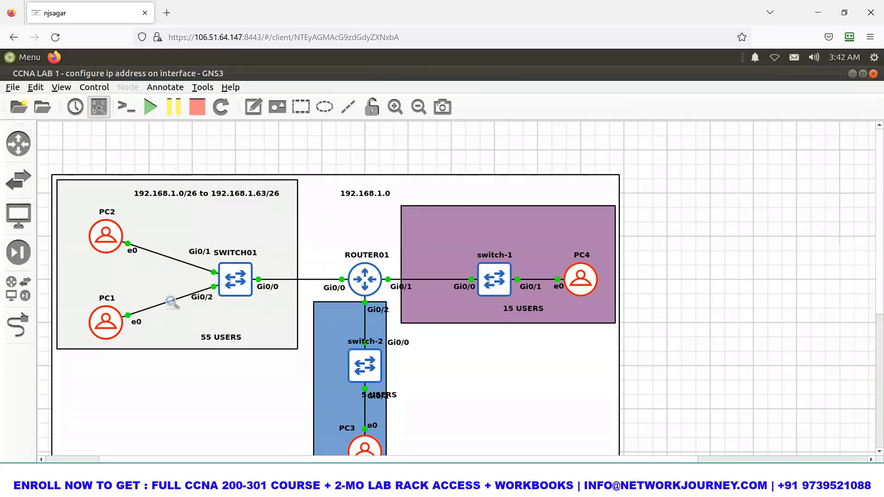
key("alt+Tab")
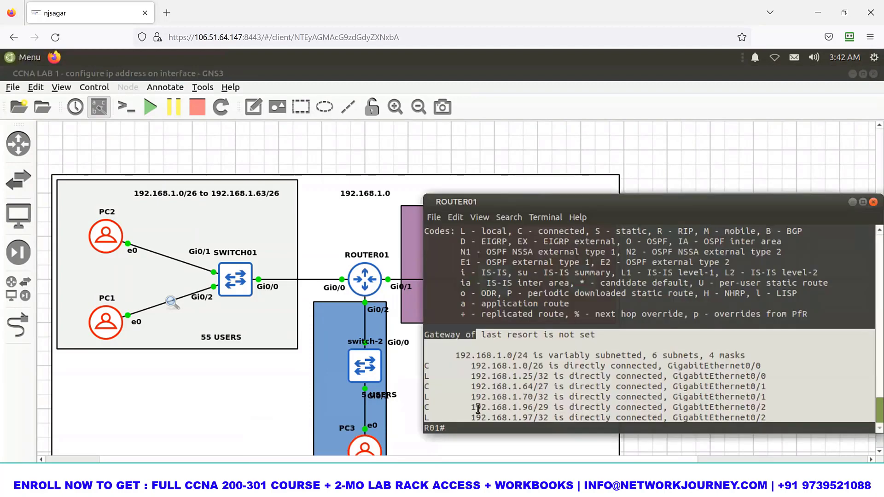
Highlight the connected and local 192.168.1.0/24 routes in ROUTER01's routing table and narrow its console.
left_click_drag(461, 419, 468, 263)
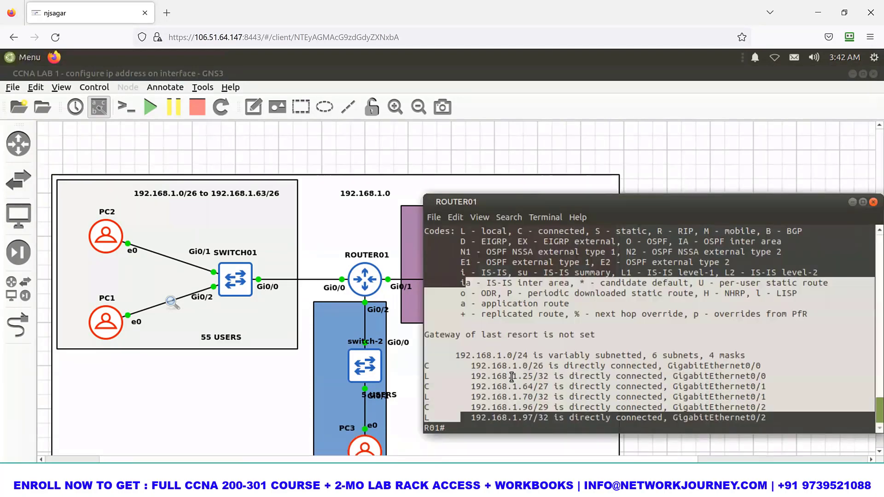
left_click(524, 358)
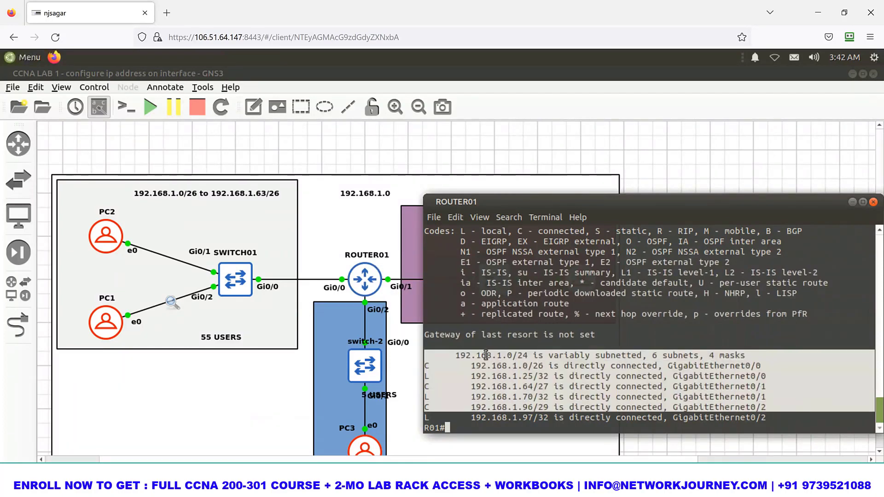
left_click_drag(786, 413, 742, 407)
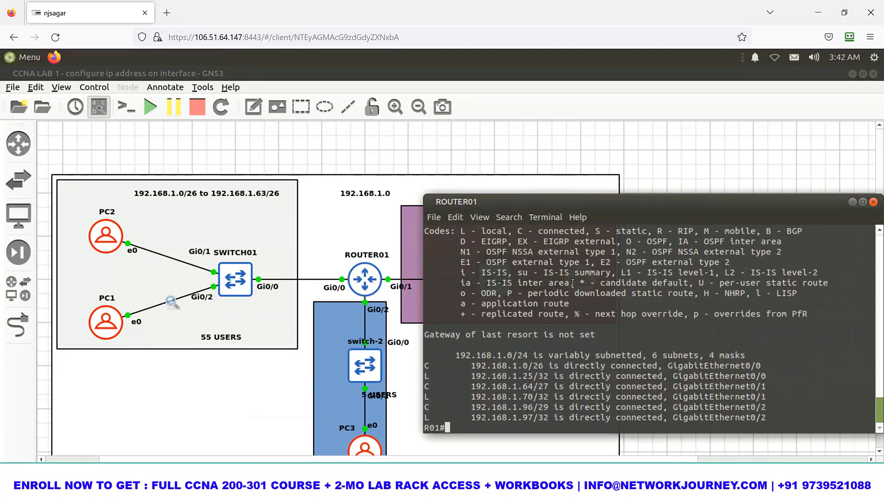
left_click_drag(552, 295, 575, 282)
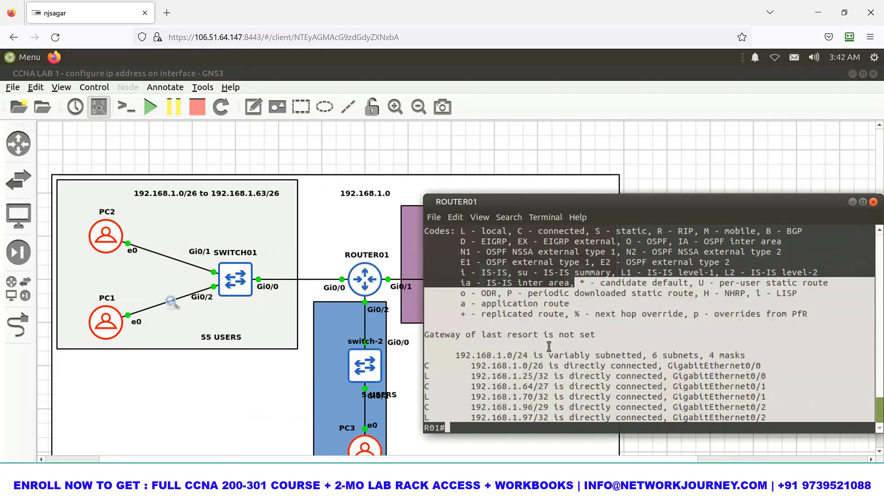
left_click_drag(772, 415, 687, 407)
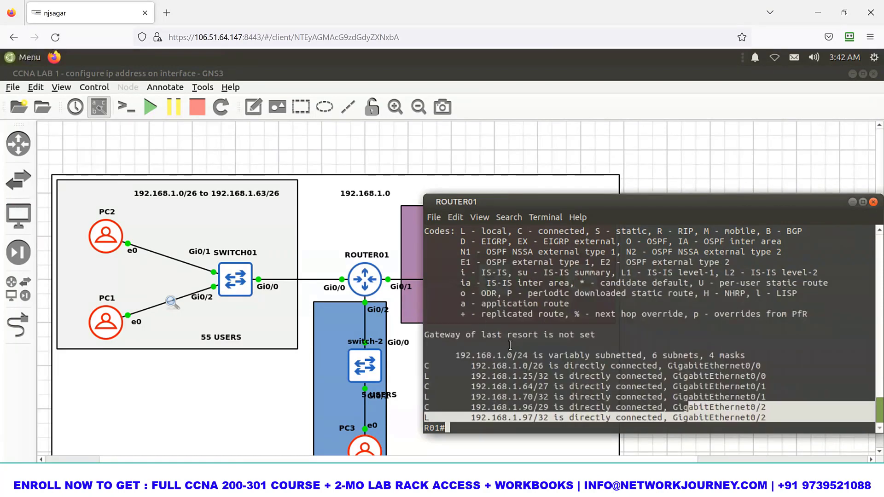
left_click_drag(477, 355, 683, 417)
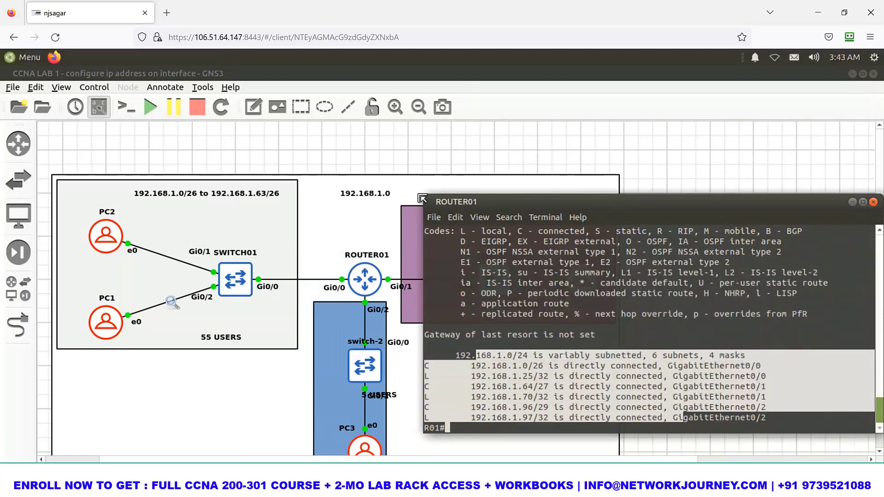
left_click_drag(454, 198, 621, 185)
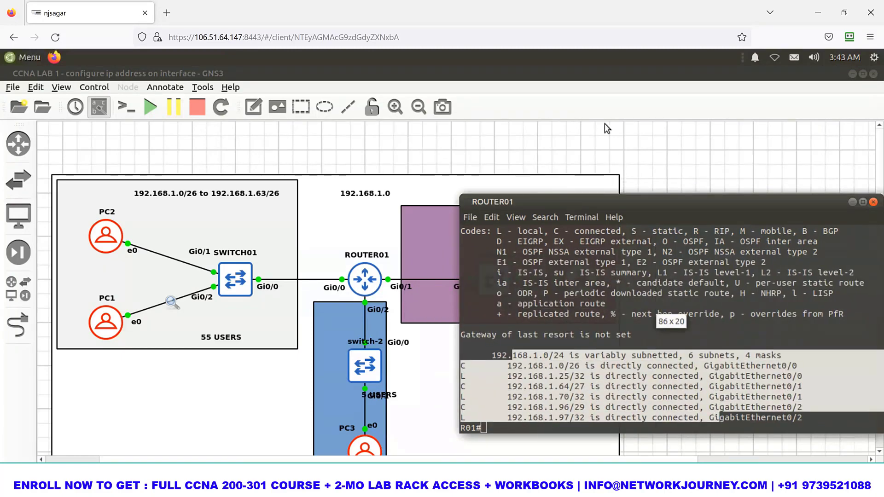
Try to save the running project as a copy named "CCNA LAB 2 - Routing Protocol".
left_click(264, 220)
left_click(14, 87)
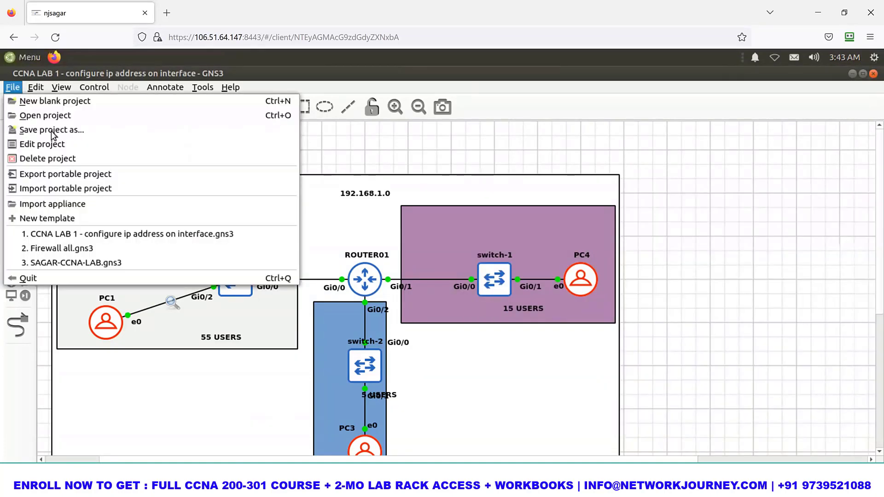
left_click(53, 131)
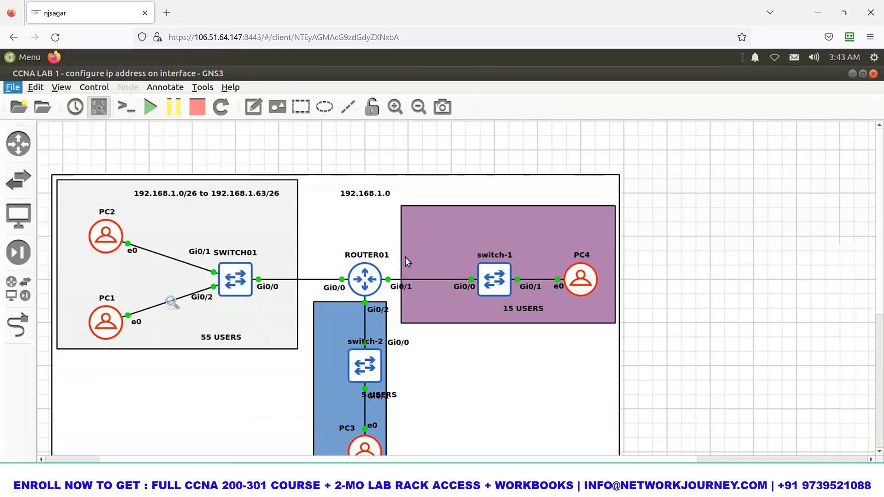
left_click(405, 237)
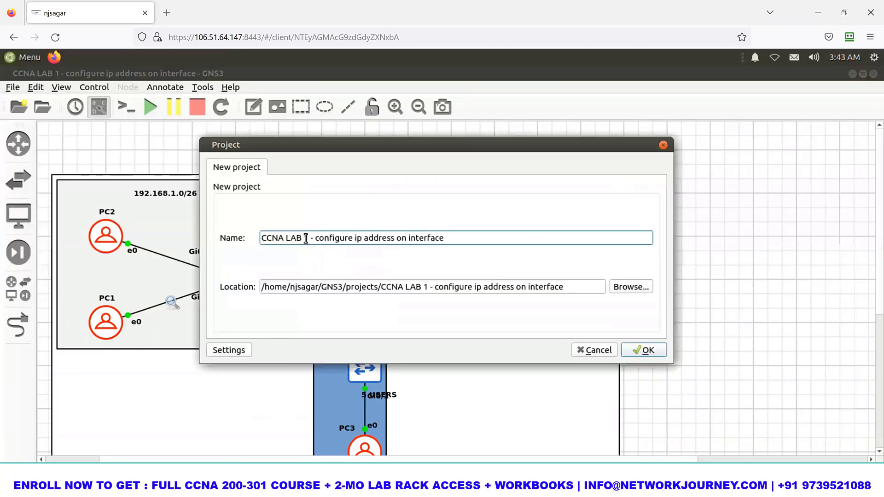
double_click(306, 238)
type("2")
left_click_drag(315, 238, 484, 243)
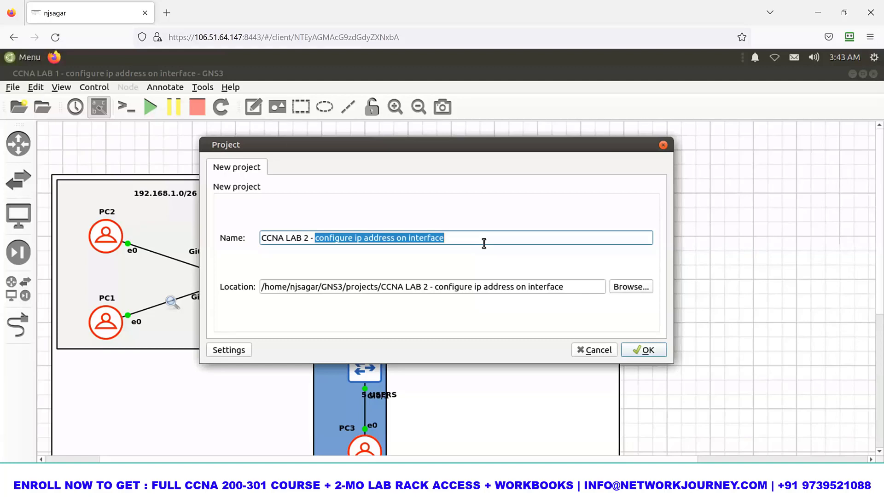
type("Routing Protocol")
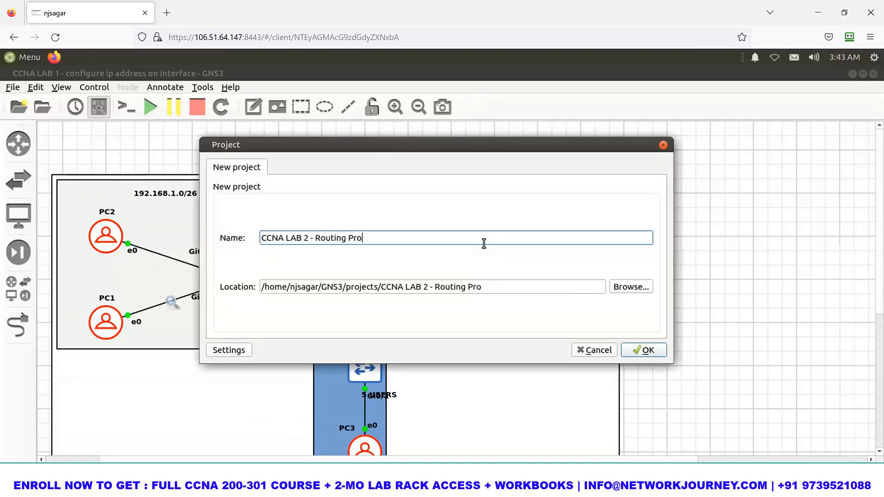
left_click(641, 349)
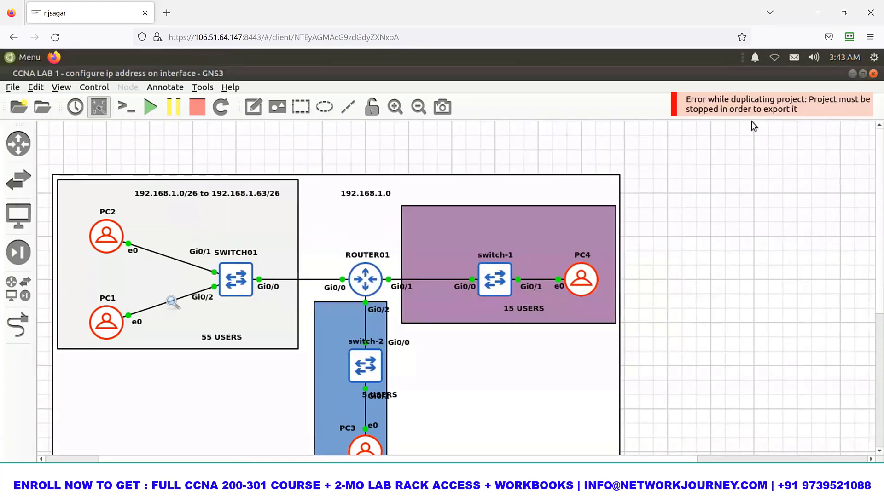
Stop all running nodes and save the project as a copy named "CCNA LAB 2-Routing_protocol".
left_click(199, 110)
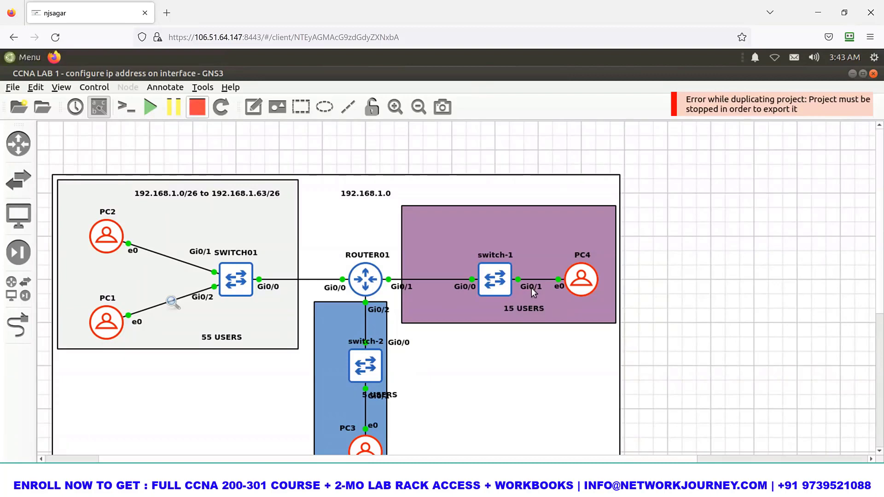
left_click(517, 275)
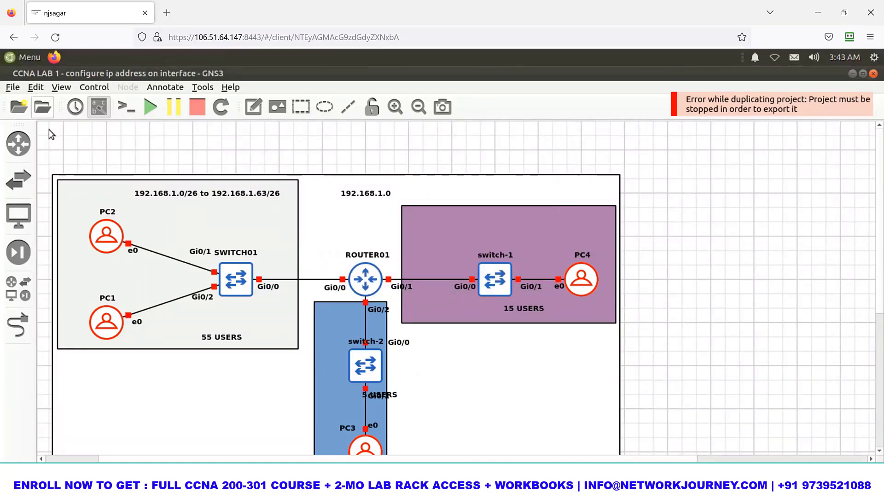
left_click(13, 87)
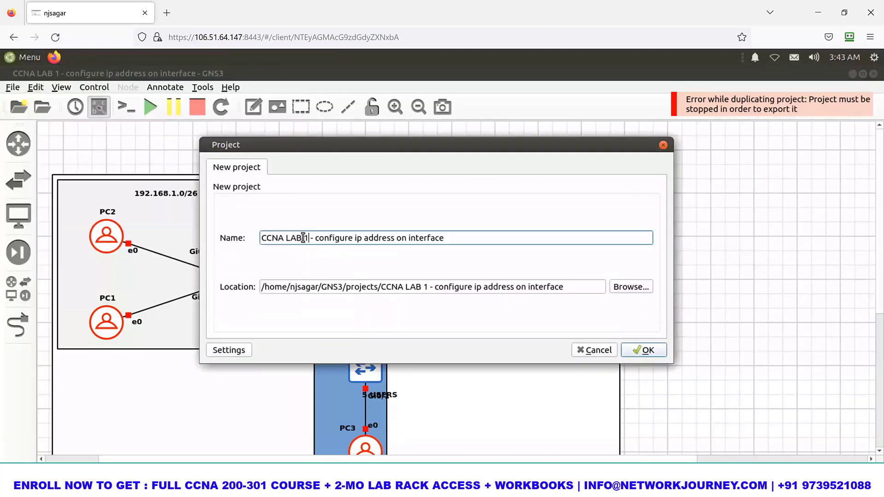
left_click_drag(304, 238, 536, 242)
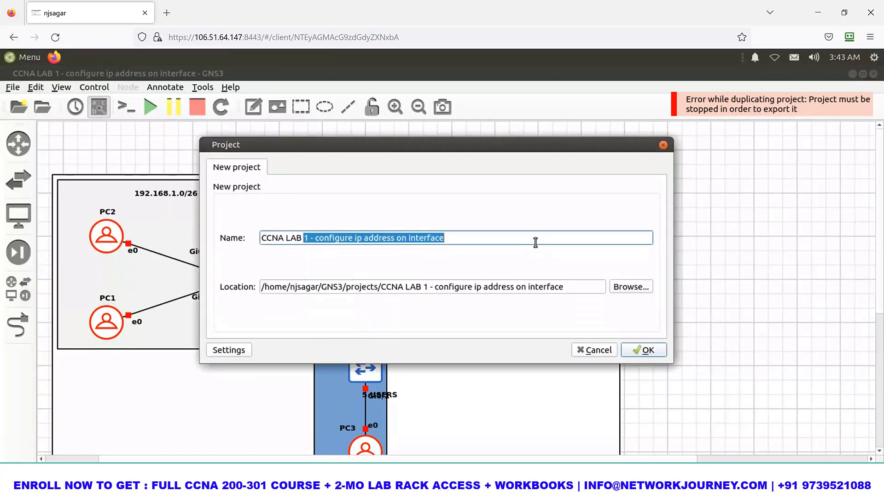
type("2-")
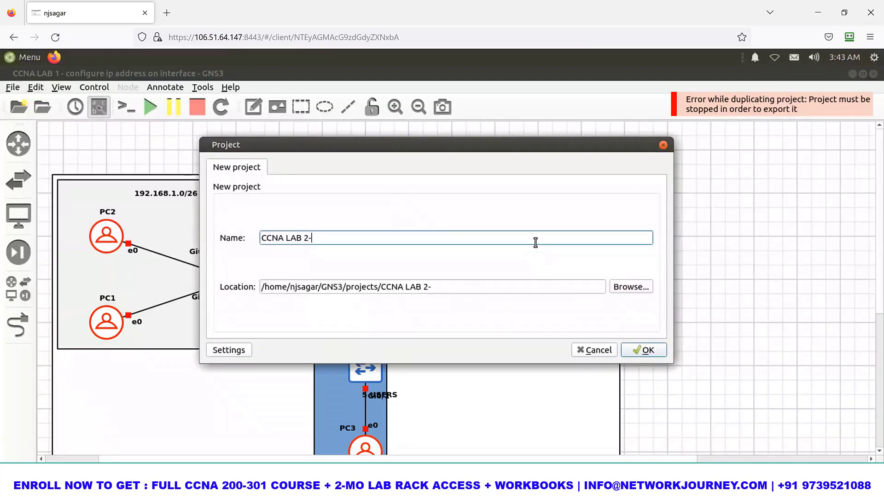
type("Routing_protoco")
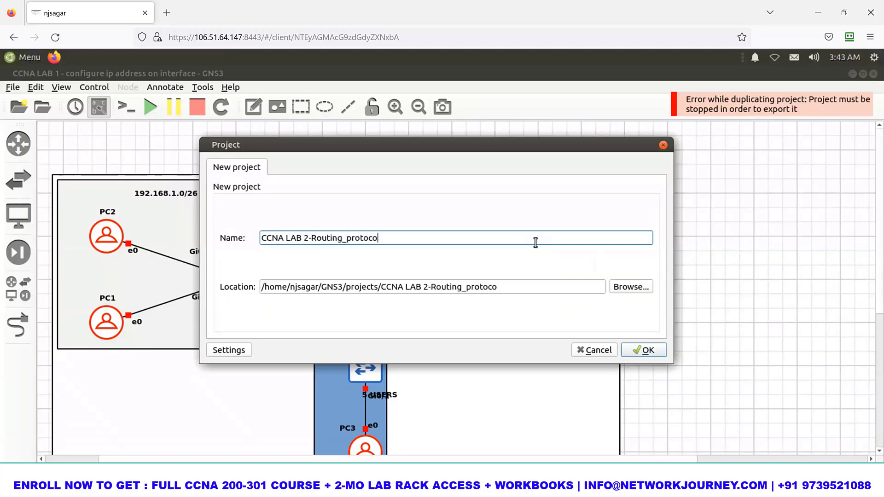
type("l")
left_click(649, 351)
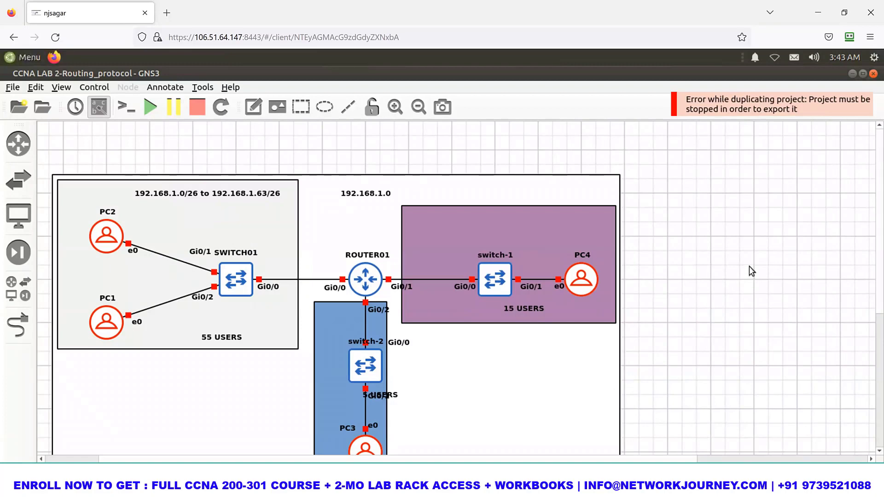
Replace switch-1 in the 15 USERS area with a Cisco IOSv 15.6(2)T router, confirming the switch's permanent deletion.
scroll(485, 281, "down", 2)
scroll(485, 281, "up", 2)
right_click(501, 294)
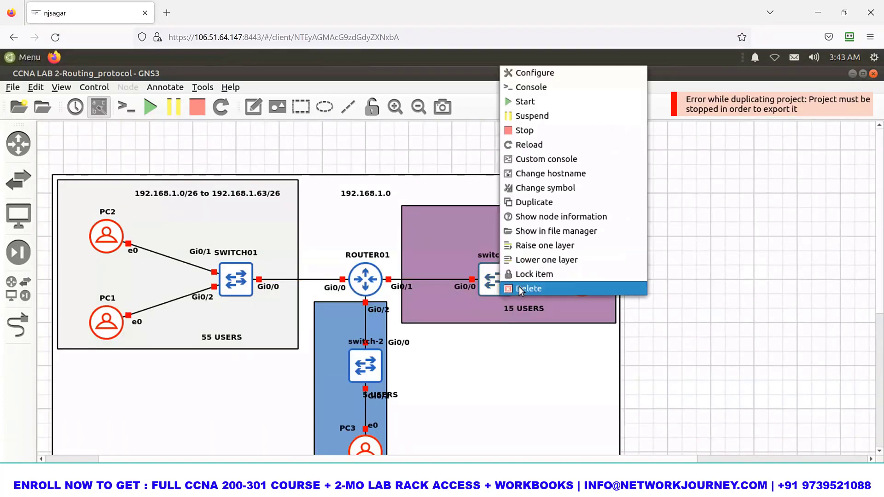
left_click(502, 287)
left_click(516, 274)
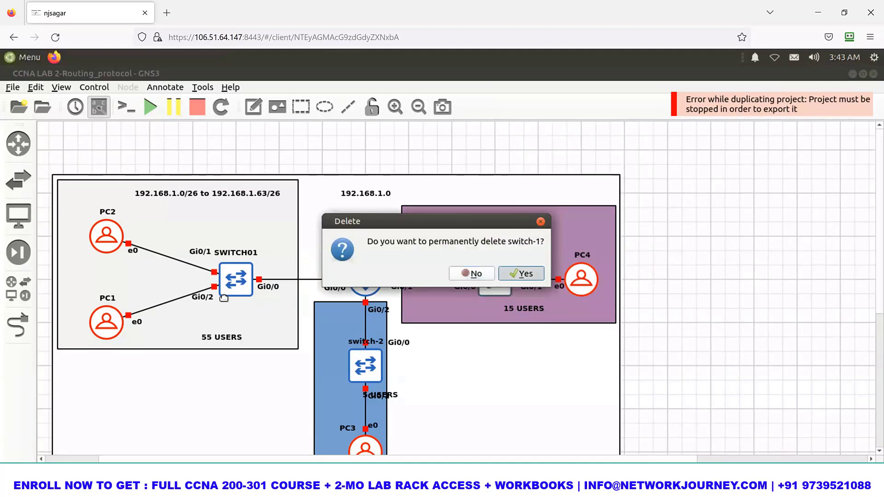
left_click(19, 289)
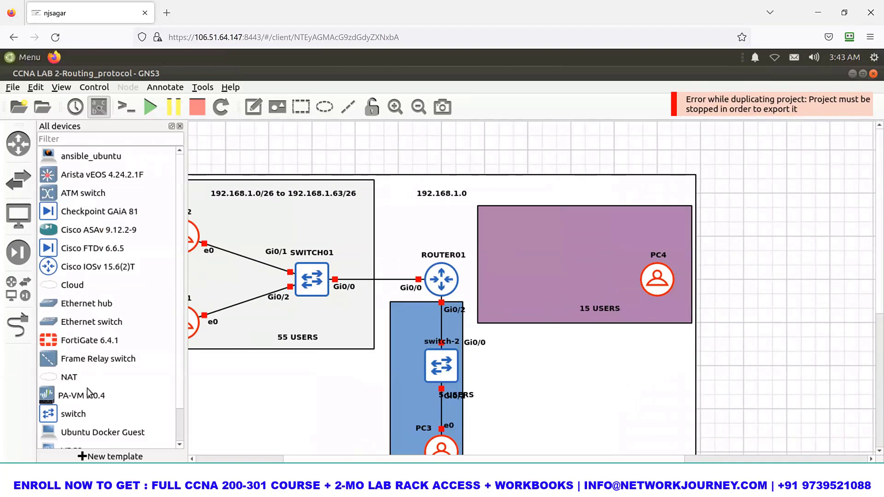
left_click_drag(88, 267, 583, 286)
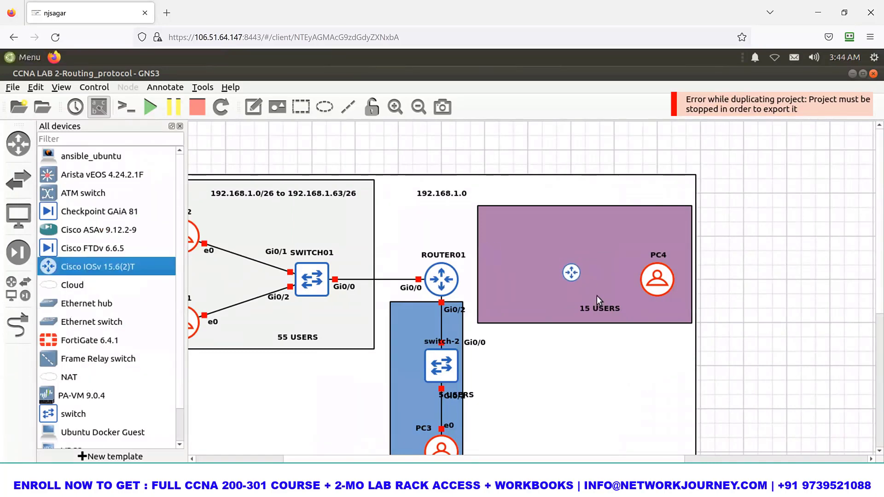
Delete SWITCH01 from the 55 USERS area and place a Cisco IOSv 15.6(2)T router in its spot.
right_click(318, 288)
left_click(428, 288)
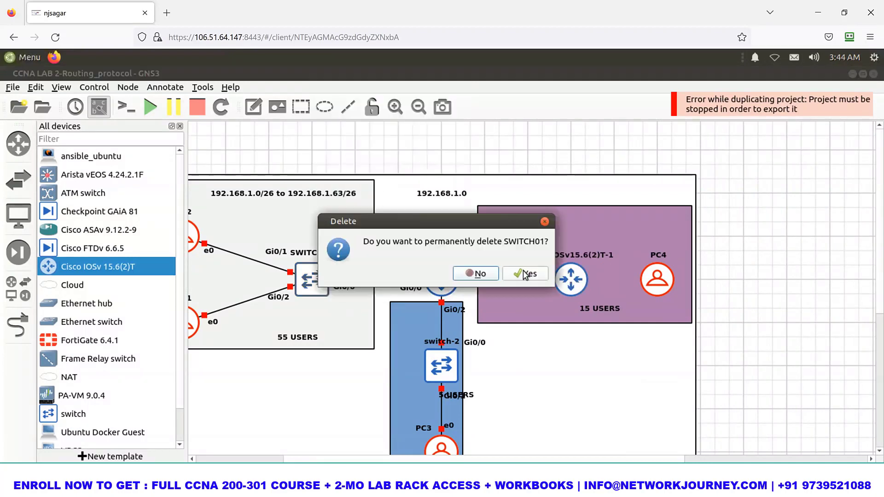
left_click(524, 273)
left_click_drag(297, 277, 317, 292)
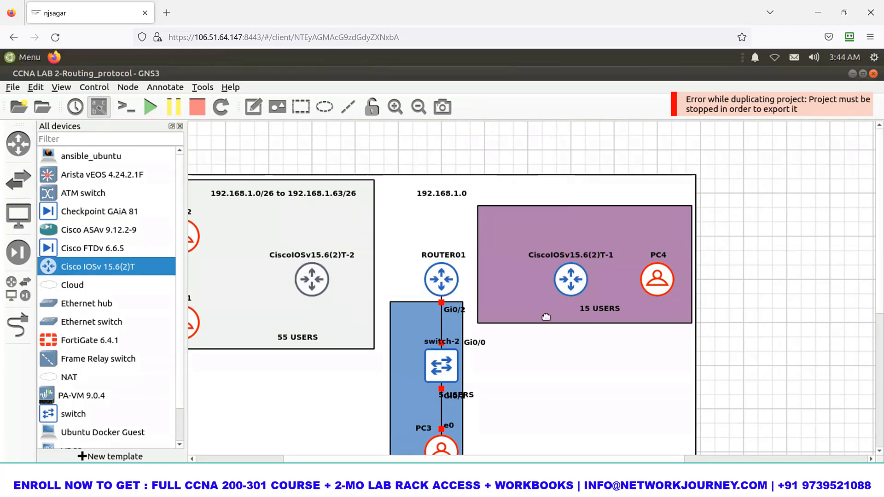
Link PC1's Ethernet0 to Gi0/0 on the new router in the 55 USERS area.
left_click(18, 325)
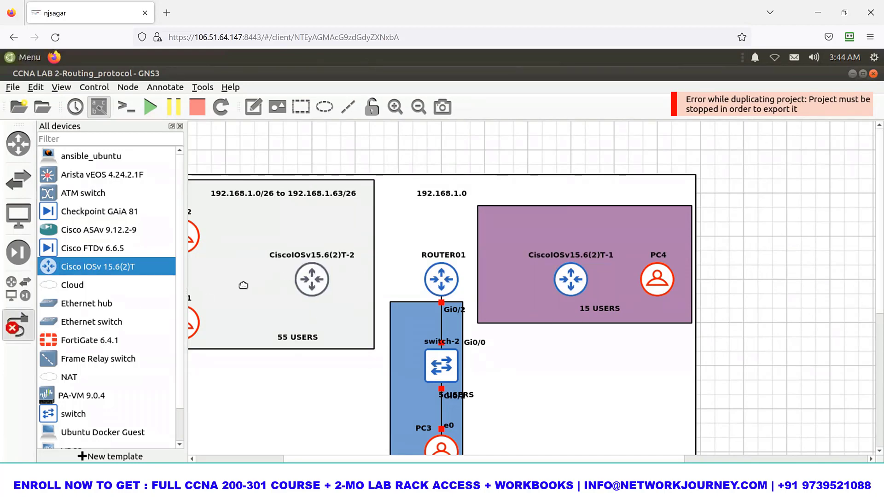
left_click(197, 313)
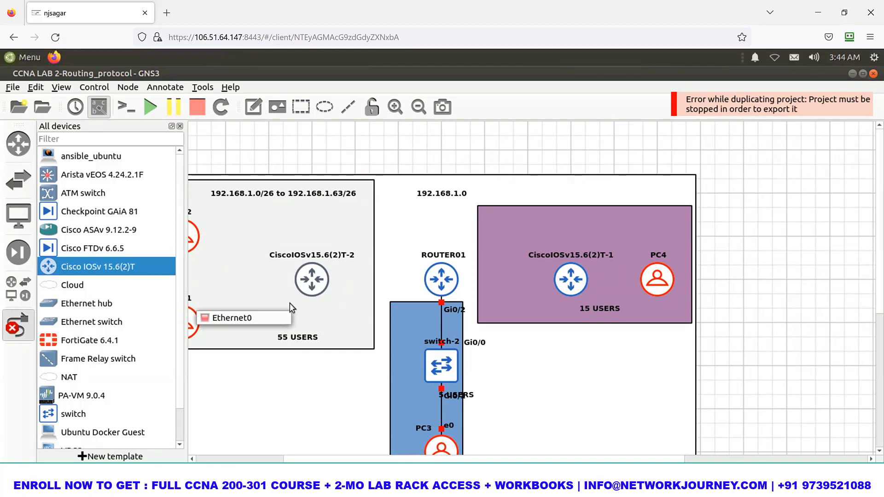
left_click(309, 279)
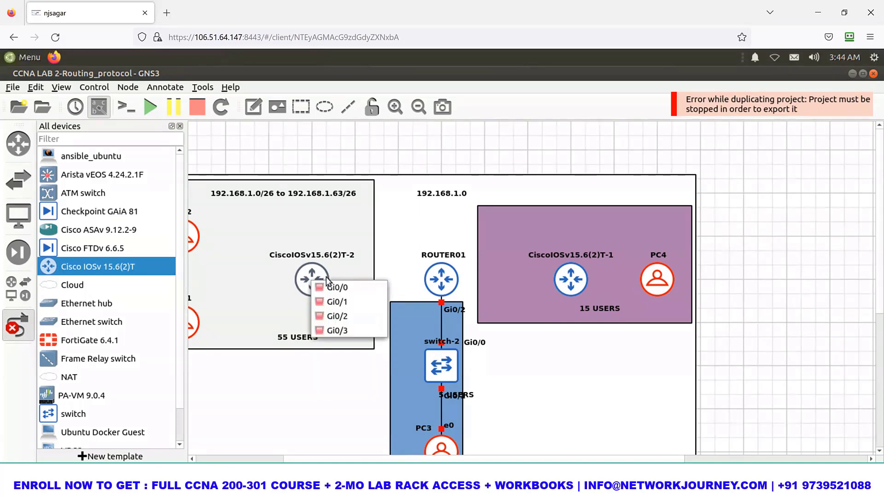
left_click(330, 282)
Link Gi0/1 on the 55 USERS router to Gi0/0 on ROUTER01.
left_click(322, 273)
left_click(346, 298)
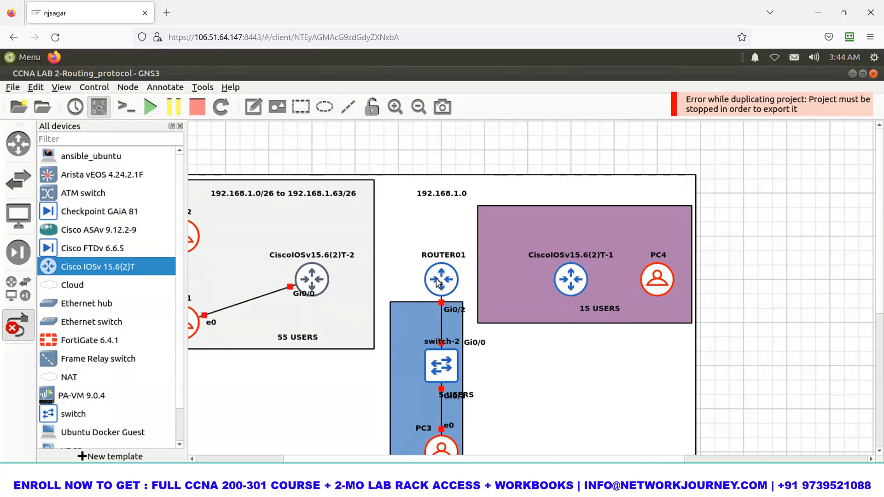
left_click(437, 279)
left_click(461, 285)
left_click(455, 279)
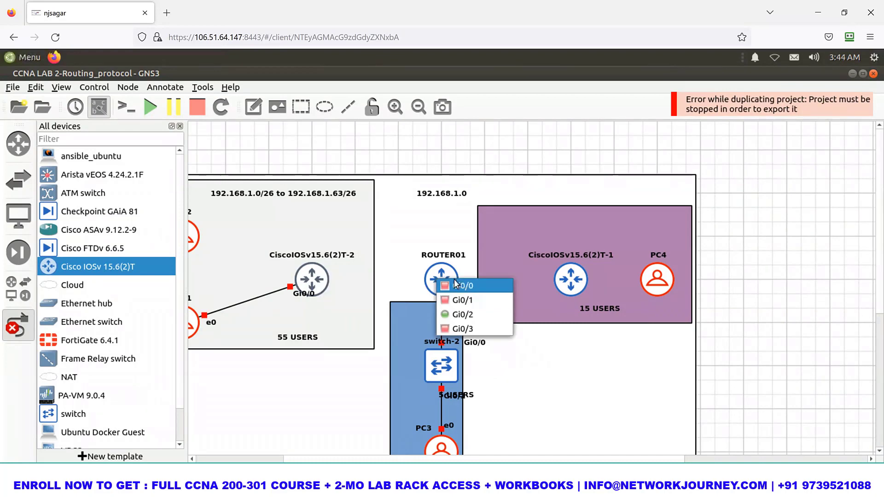
Link ROUTER01's Gi0/1 to Gi0/1 on the 15 USERS router, and that router's Gi0/0 to PC4's Ethernet0.
left_click(570, 280)
left_click(571, 281)
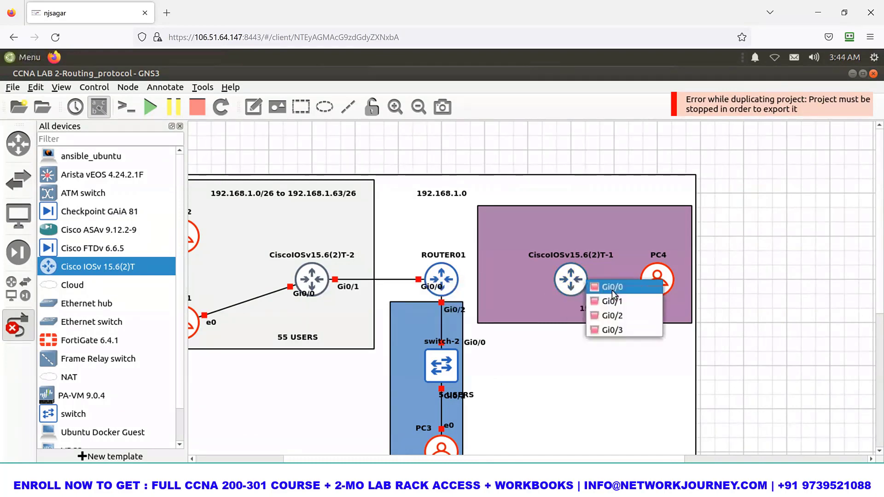
left_click(610, 300)
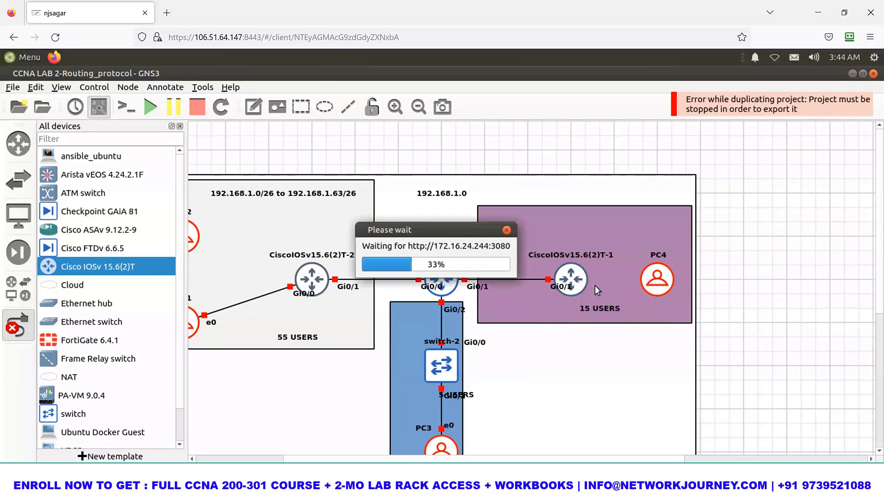
left_click(661, 281)
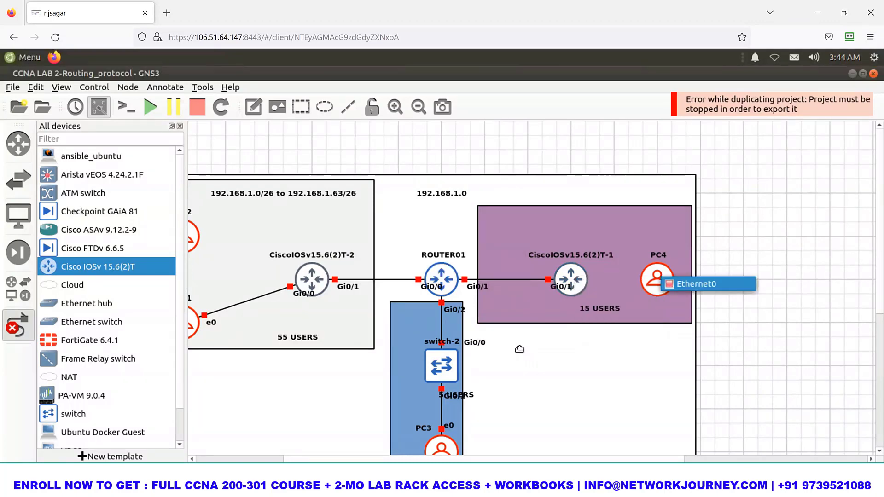
left_click(675, 286)
key("Escape")
left_click_drag(427, 288, 418, 293)
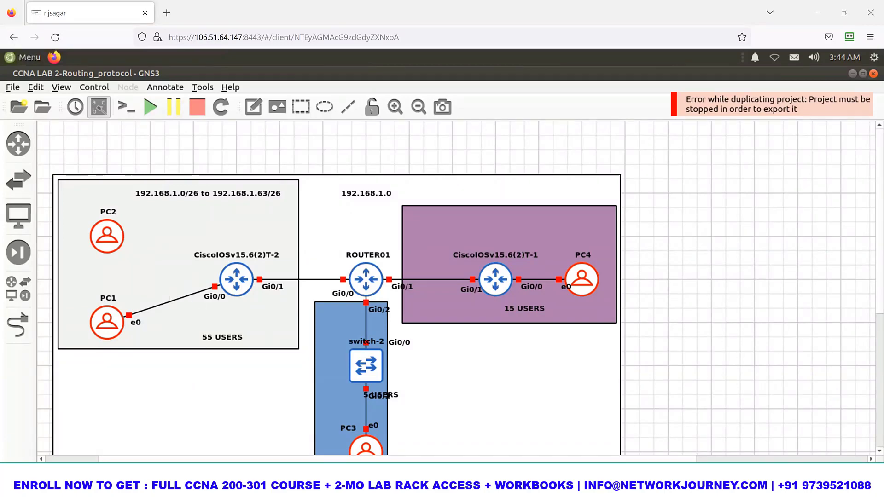
Switch to a blank Notepad window, place it beside the topology and start a note with "PC1 ----".
left_click_drag(0, 39, 168, 39)
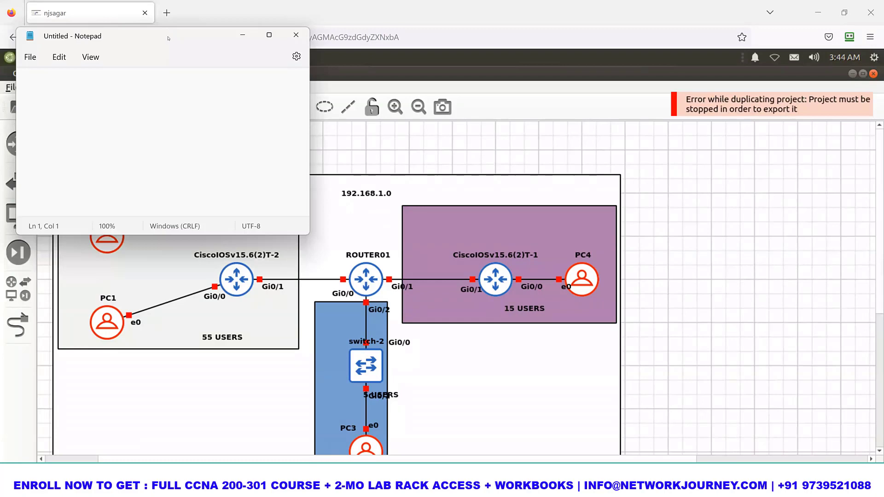
left_click_drag(726, 222, 723, 85)
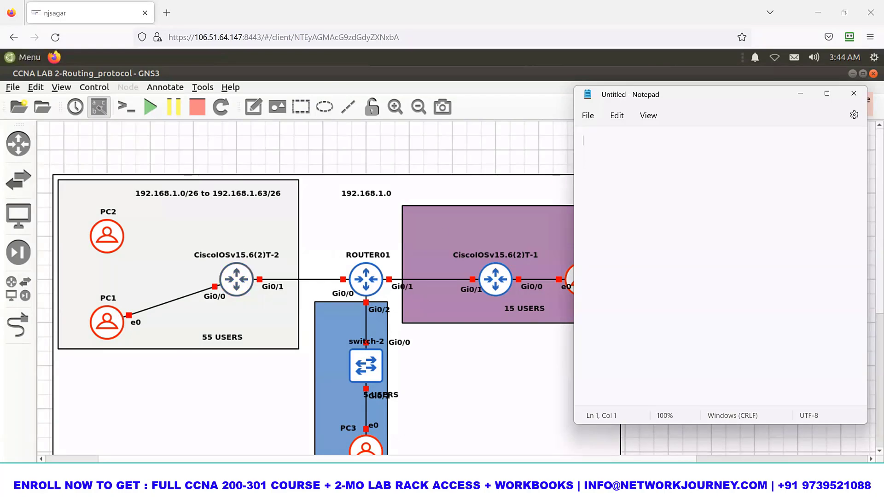
type("PC1 ----")
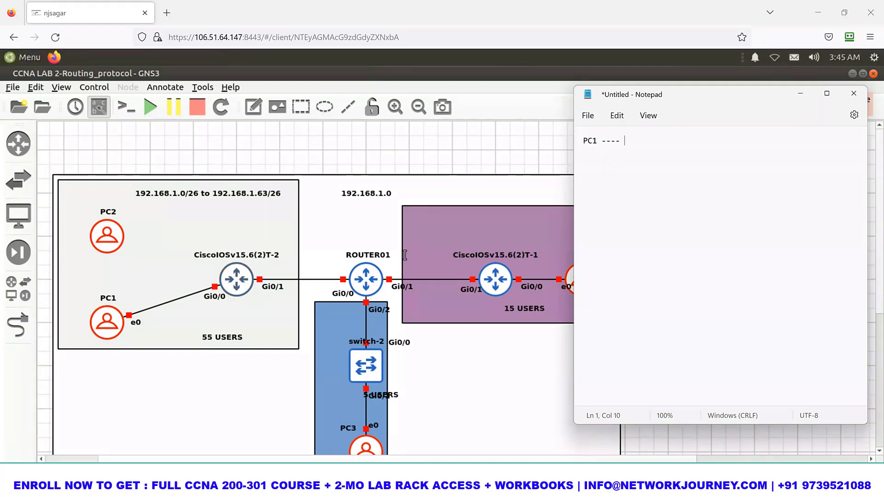
Change the hostname of the router in the 55 USERS area to RPC1.
double_click(239, 256)
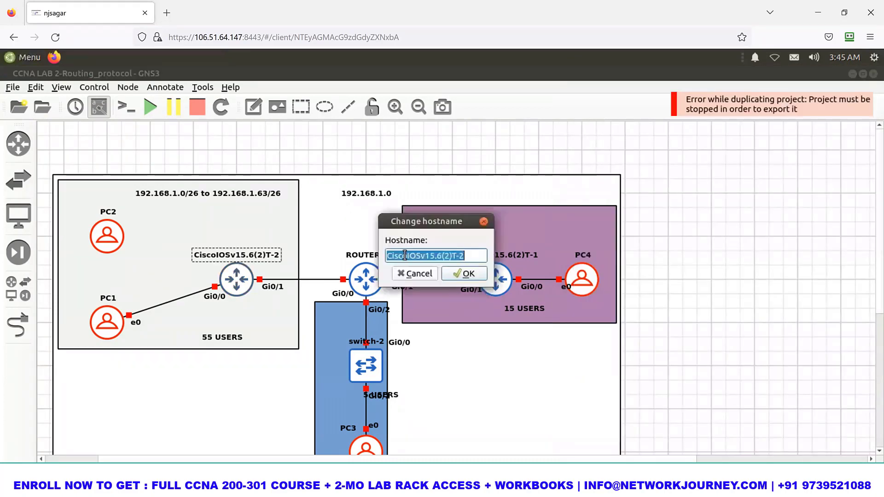
type("R")
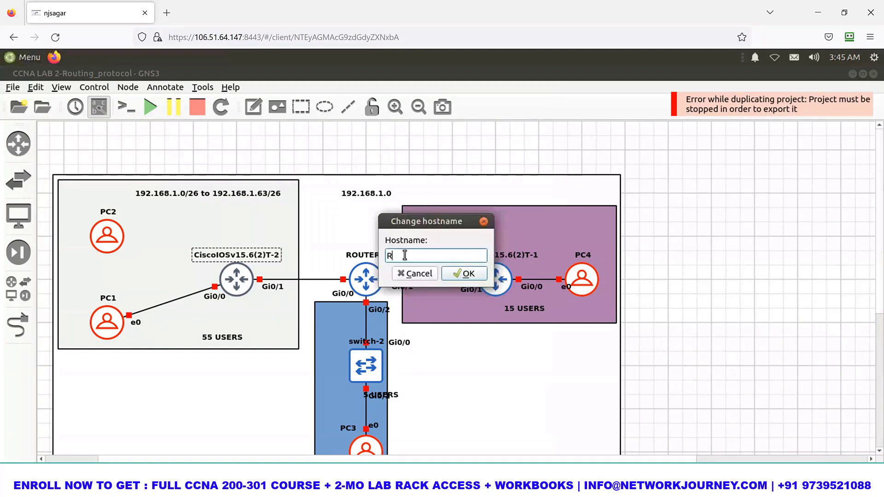
type("PC1")
double_click(392, 259)
left_click(464, 273)
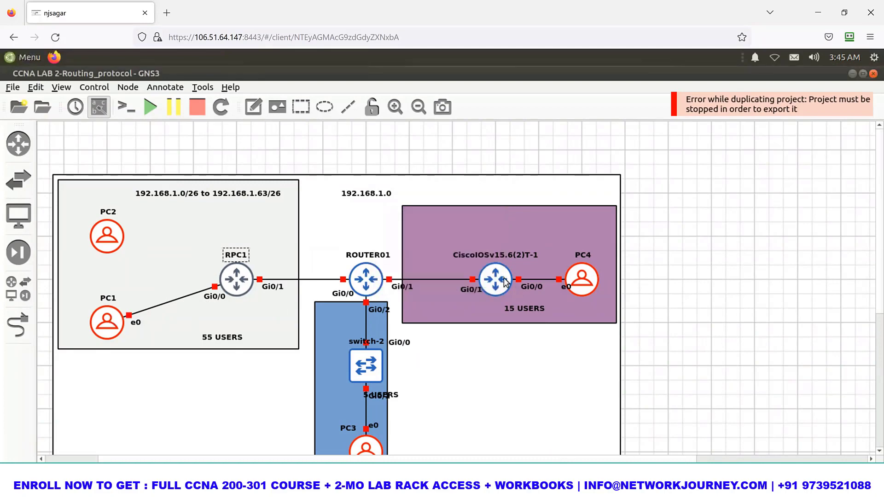
Change the hostname of the router in the 15 USERS area to RPC4.
double_click(498, 256)
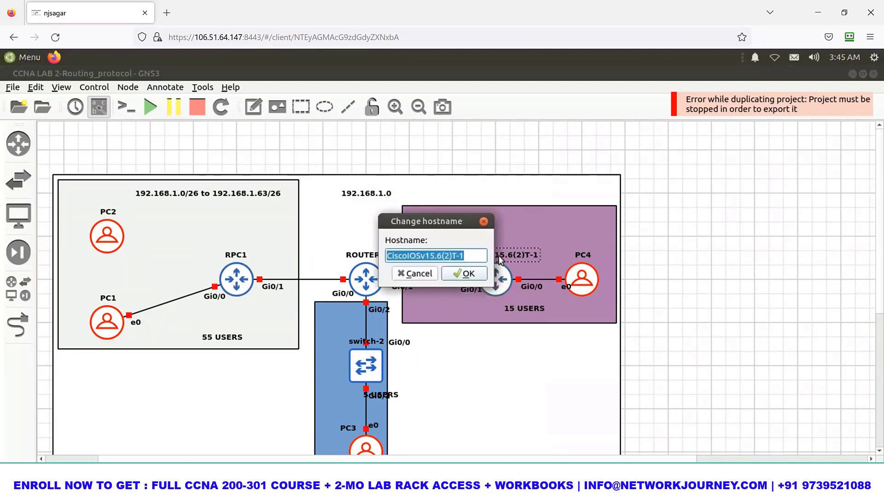
type("RPC4")
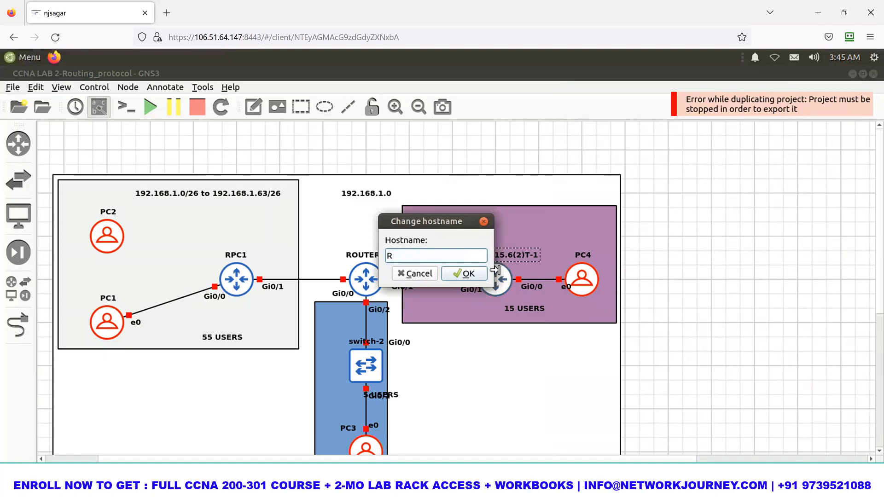
left_click(464, 274)
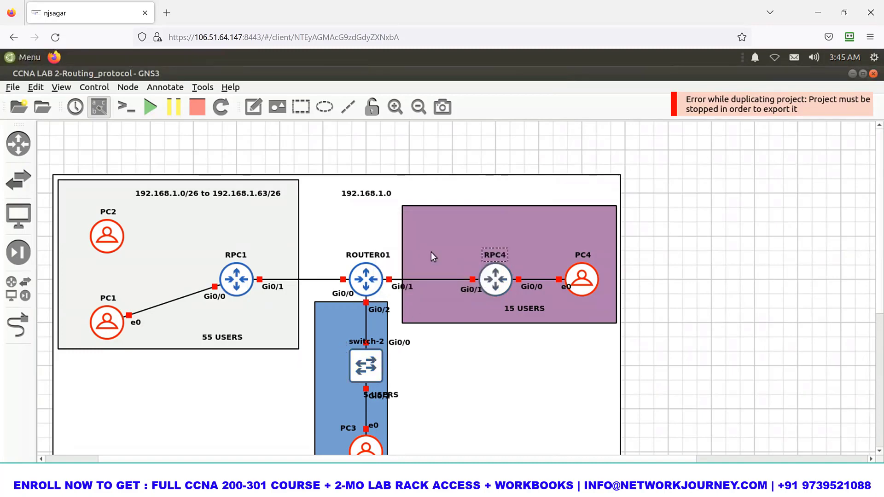
Replace switch-2 in the 5 USERS area with a Cisco IOSv 15.6(2)T router above PC3 and close the device list.
right_click(368, 364)
left_click(391, 353)
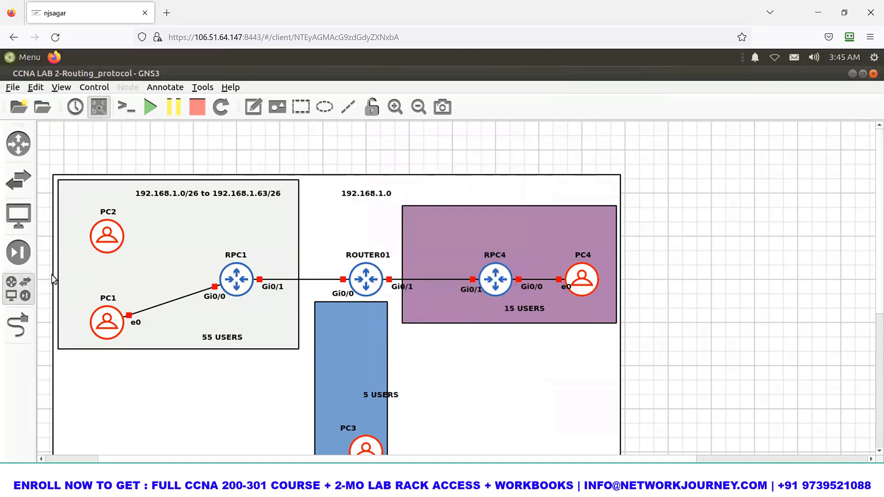
left_click(19, 289)
left_click_drag(60, 270, 433, 368)
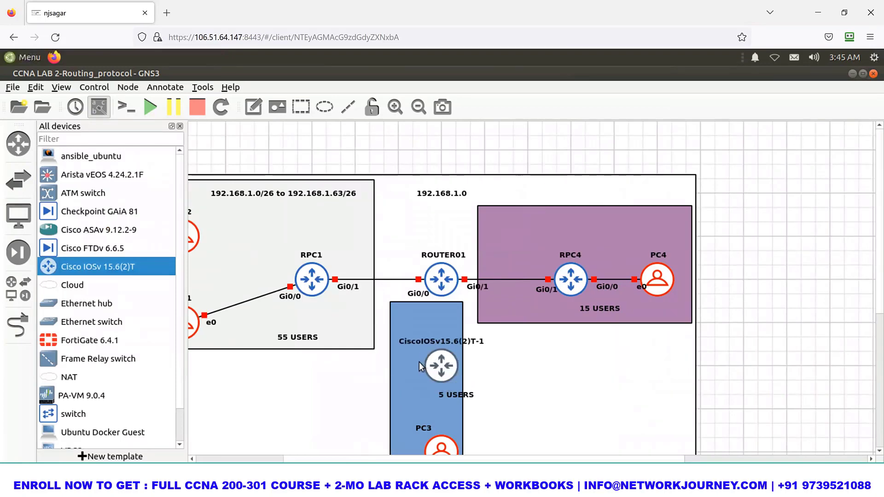
left_click(26, 285)
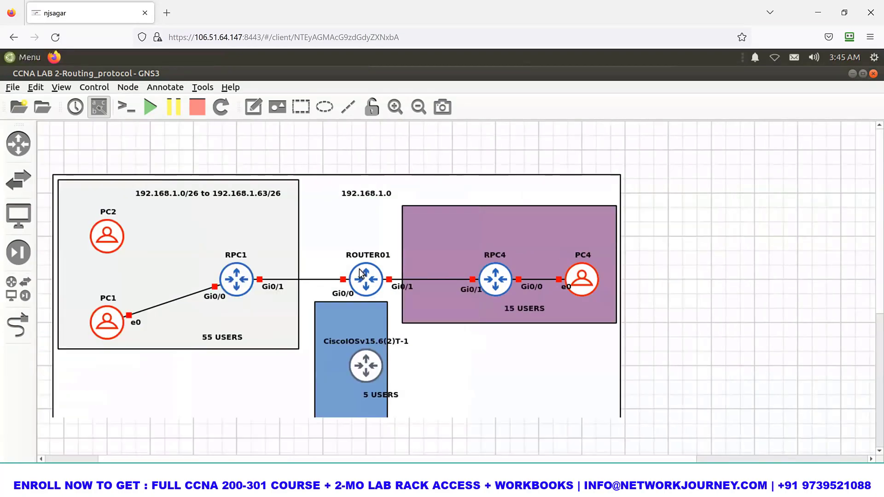
scroll(358, 175, "down", 3)
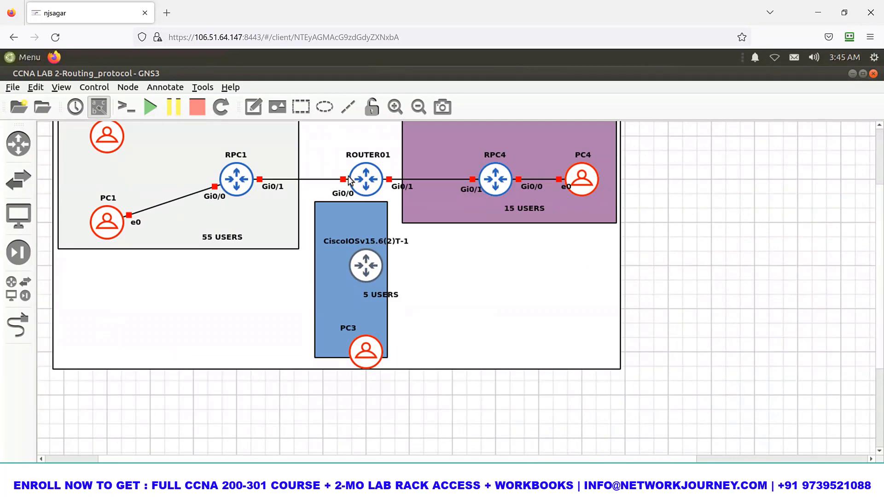
Shift the blue 5 USERS and purple 15 USERS rectangles rightward and widen the outer frame's right edge to enclose them.
left_click_drag(350, 180, 306, 179)
key("ctrl+z")
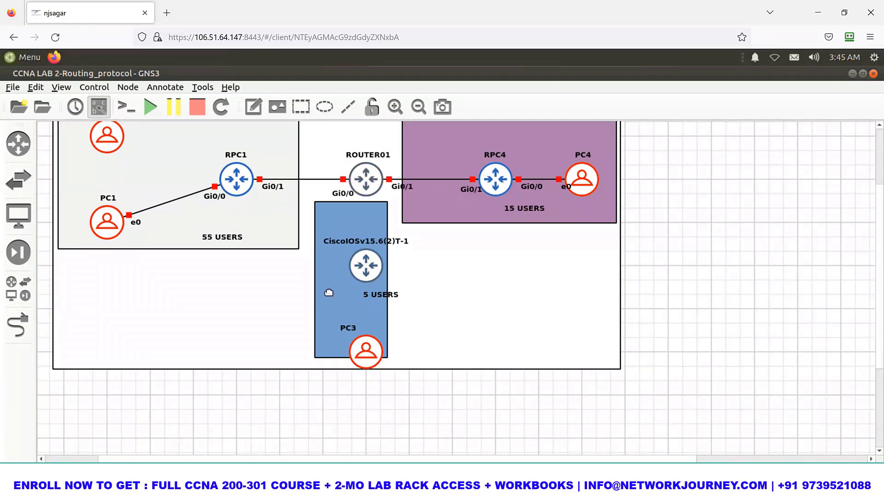
left_click(346, 292)
left_click_drag(347, 291, 360, 290)
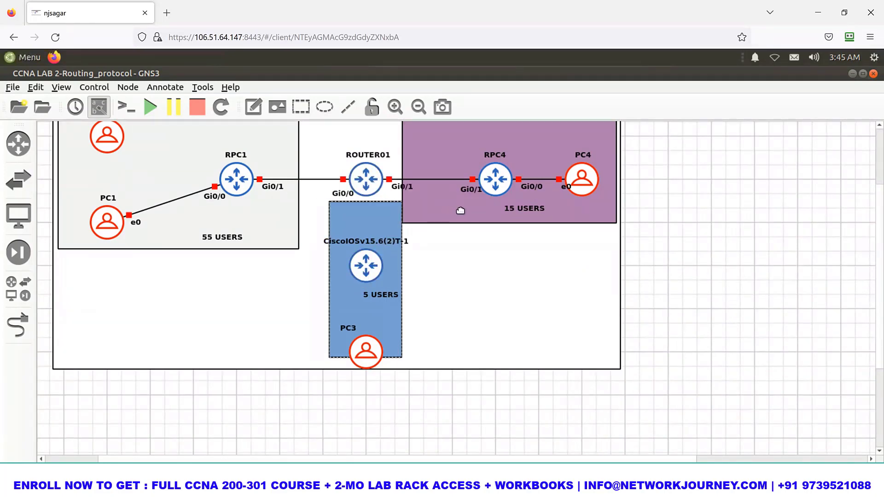
left_click(620, 285)
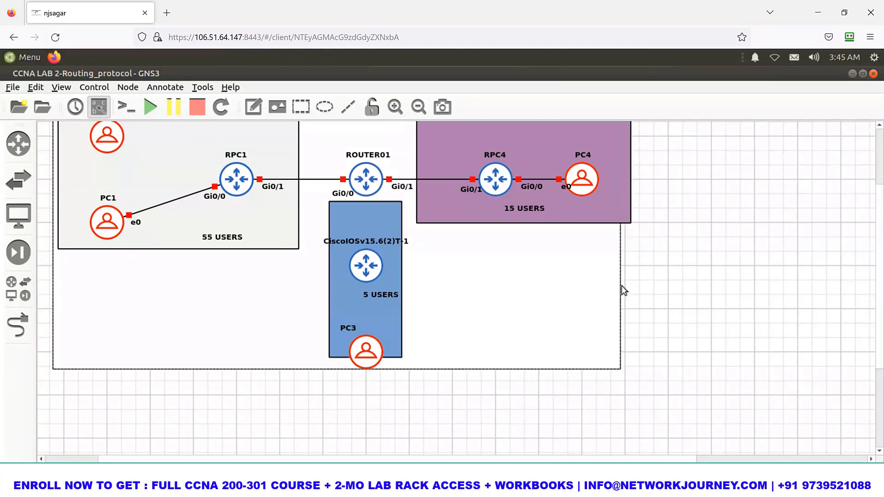
left_click_drag(620, 285, 634, 285)
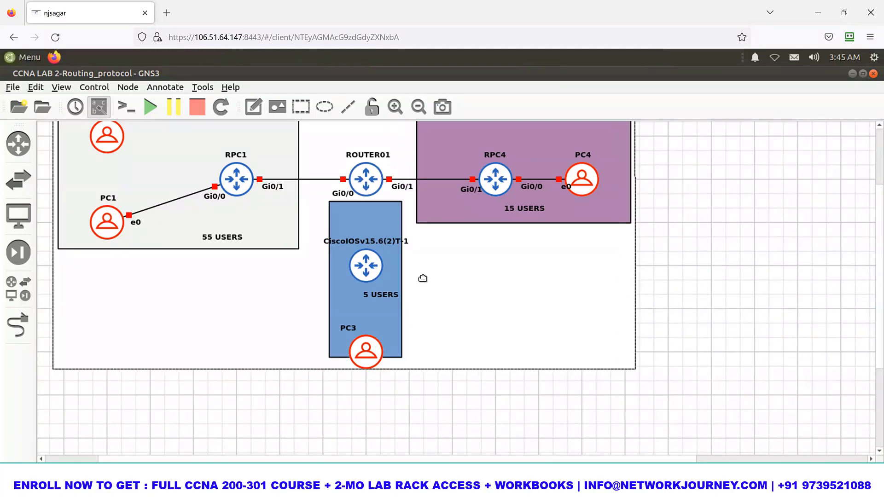
Change the hostname of the router in the 5 USERS area to RPC3.
double_click(366, 240)
type("RPC3")
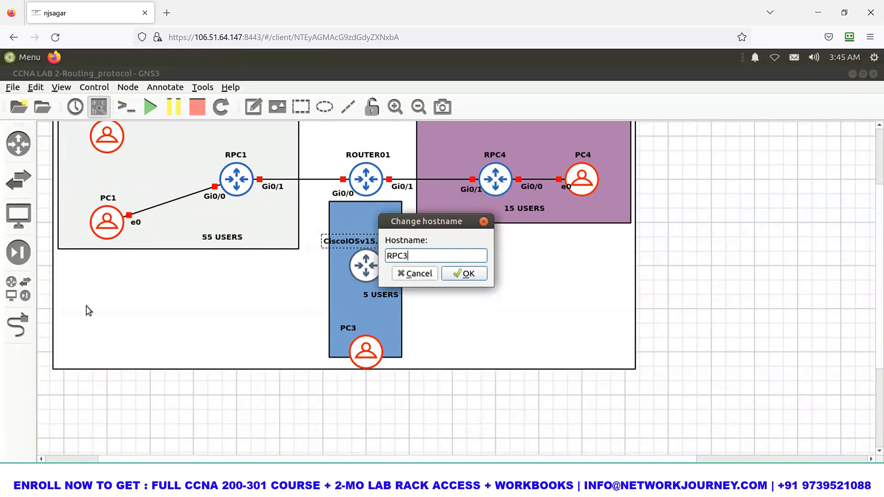
key("Return")
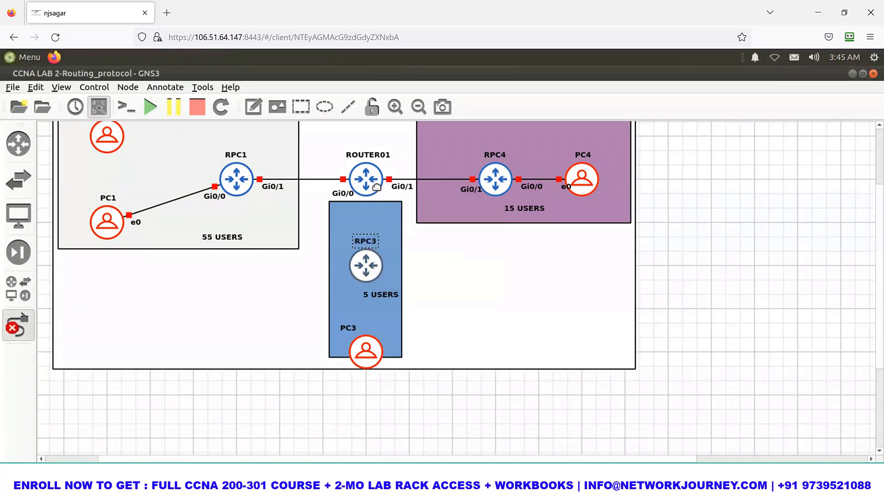
Link ROUTER01 Gi0/2 to RPC3 Gi0/0 and RPC3 Gi0/1 to PC3's Ethernet port, and leave link mode.
left_click(374, 186)
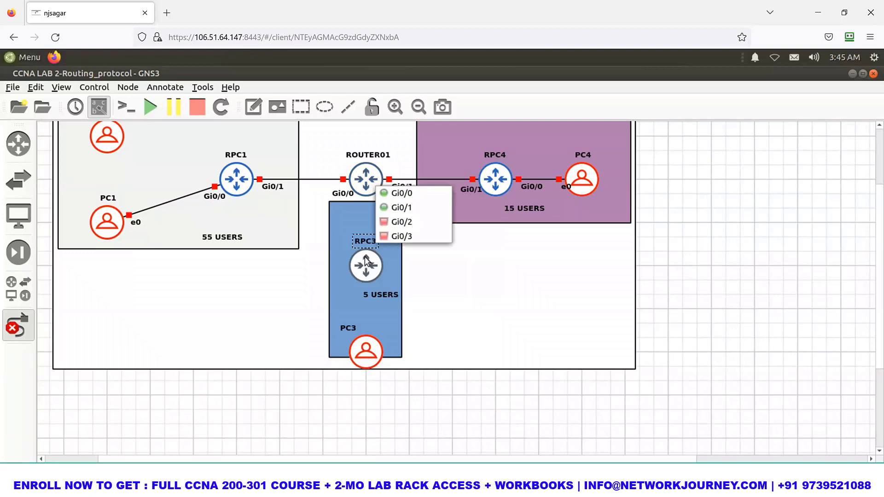
left_click(397, 222)
left_click(365, 257)
left_click(376, 268)
left_click(366, 277)
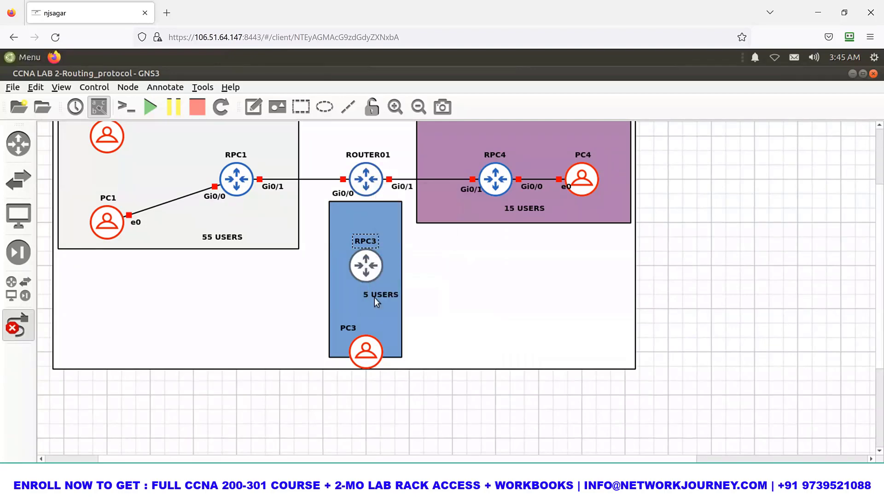
left_click(369, 348)
right_click(725, 246)
Move the 5 USERS text and PC3's e0 label so they no longer overlap the neighbouring labels and link.
left_click(401, 293)
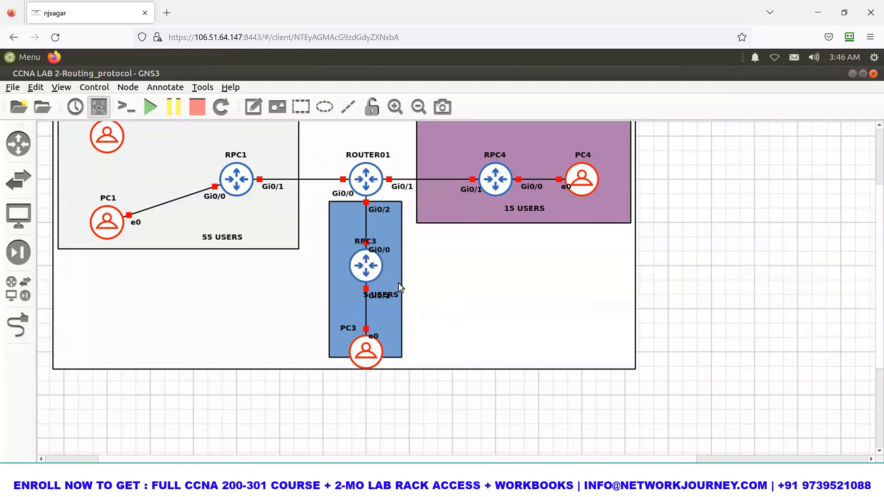
left_click(370, 331)
left_click(723, 285)
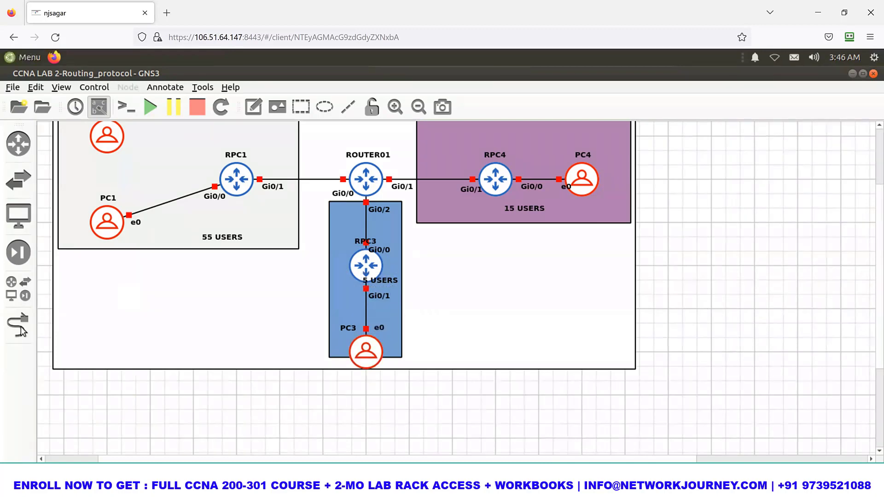
Link PC2's Ethernet0 to RPC1 Gi0/2 and start all devices in the lab.
scroll(98, 242, "up", 2)
left_click(98, 241)
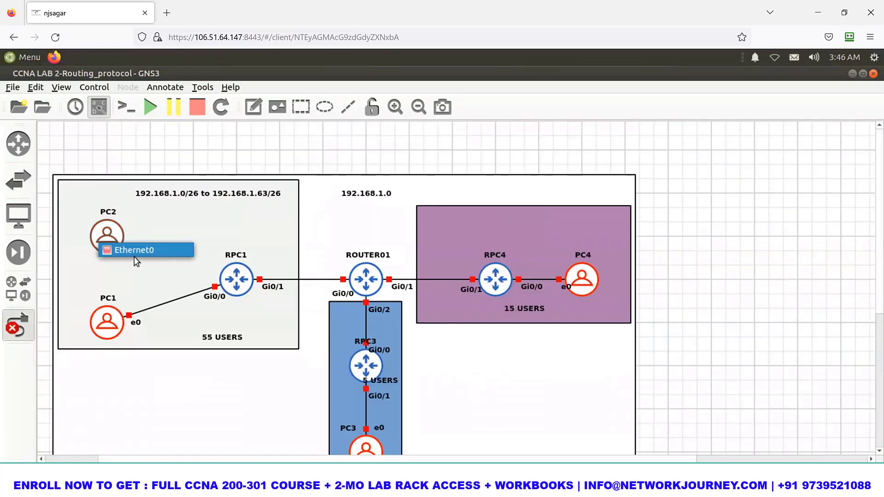
left_click(134, 256)
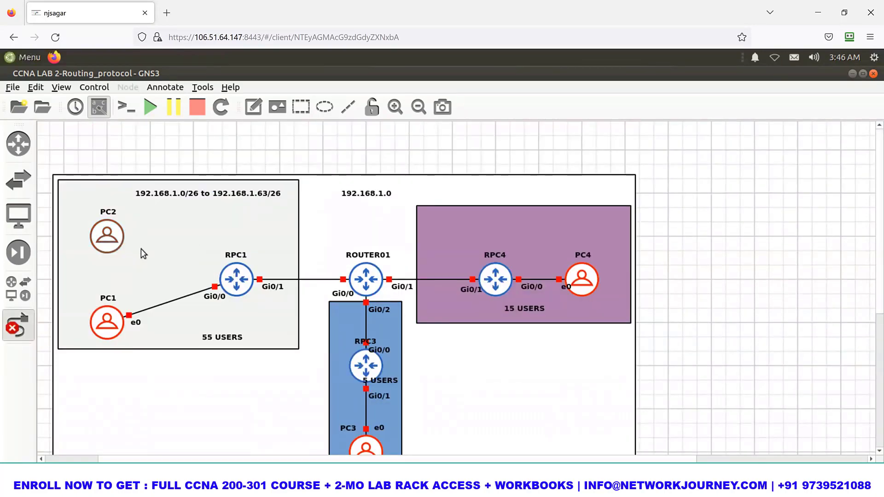
left_click(236, 279)
left_click(257, 304)
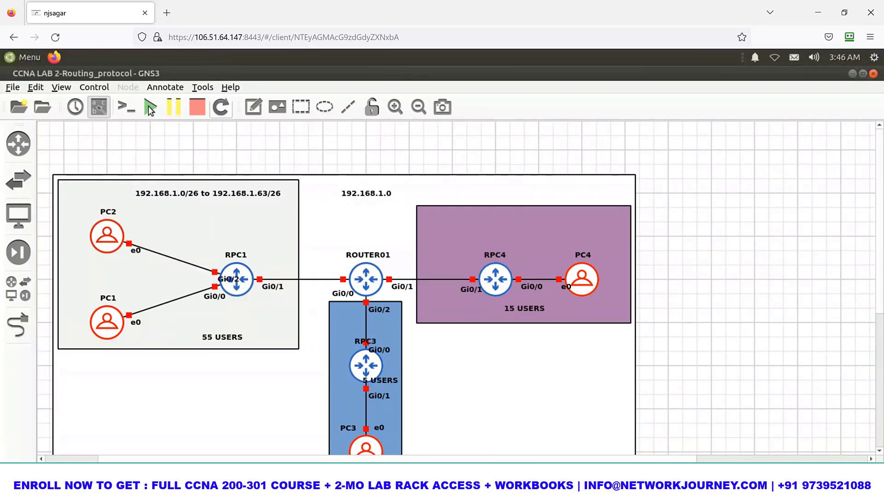
left_click(149, 105)
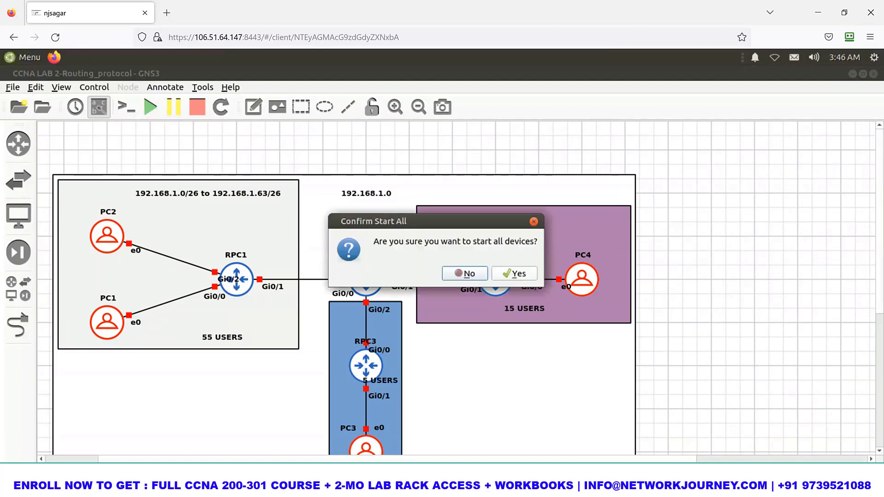
left_click(514, 274)
Switch to Notepad and complete the heading as "PC1 ---- RPC1", and move the Gi0/2 label off the RPC1 icon in GNS3.
key("alt+Tab")
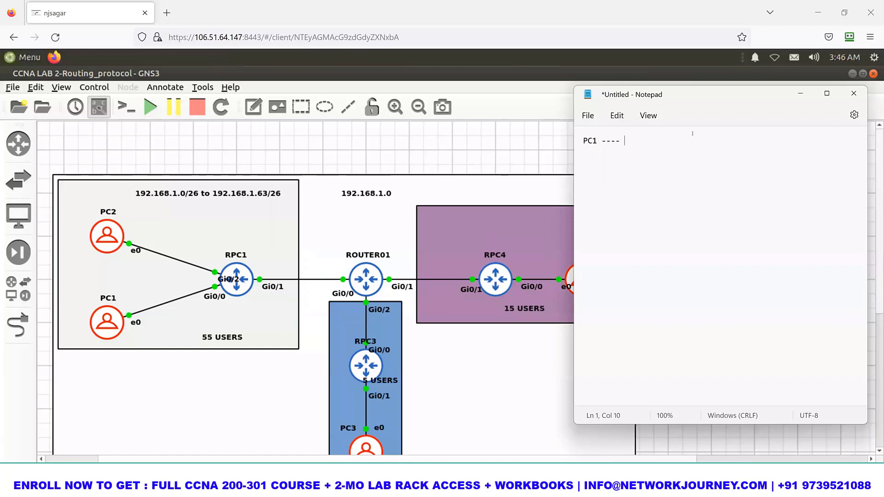
type("R")
type("PC1")
key("Return")
left_click(236, 282)
left_click_drag(237, 282, 217, 262)
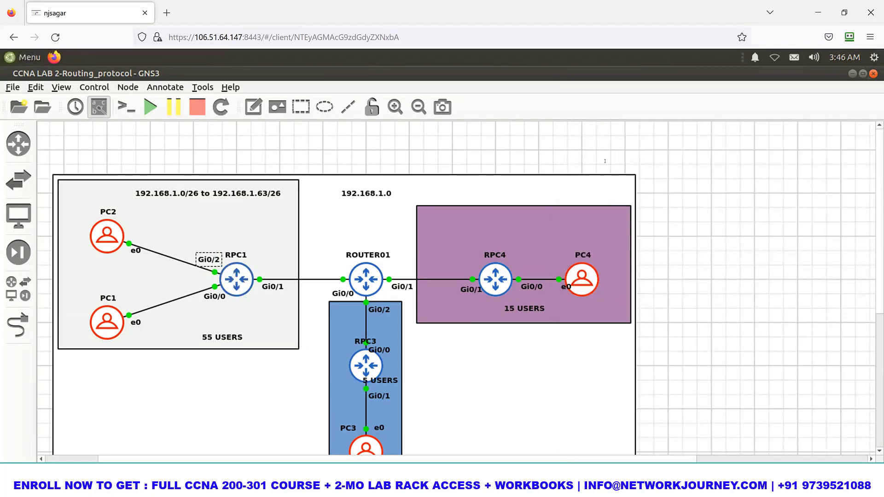
Return to Notepad and add the line "interface gi0/0" beneath the heading, separated by a blank line.
key("alt+Tab")
key("Return")
type("interface ")
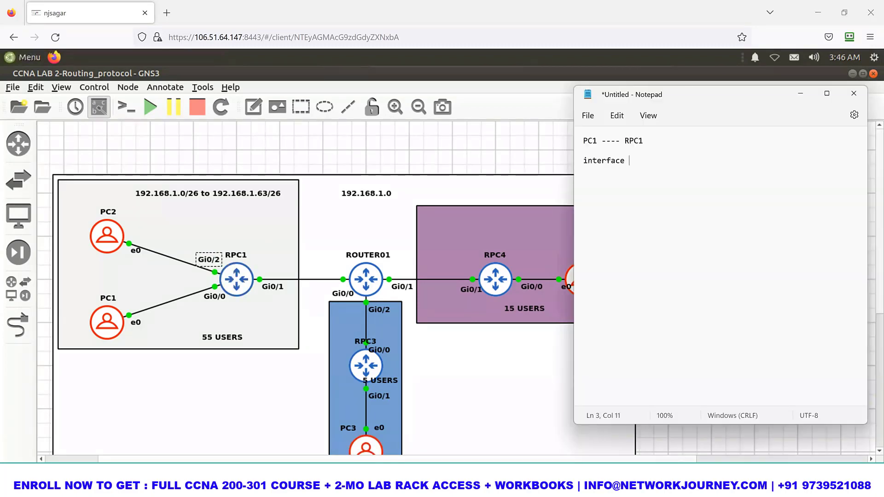
type("gi0/0")
key("alt+Tab")
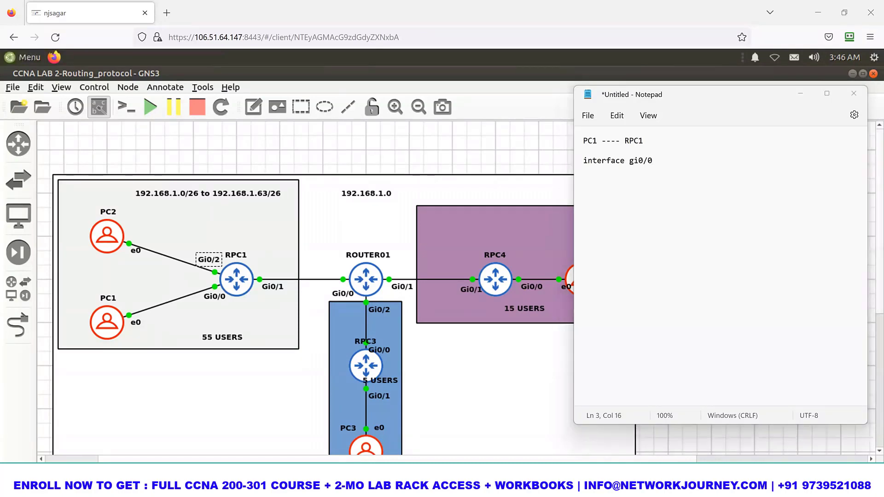
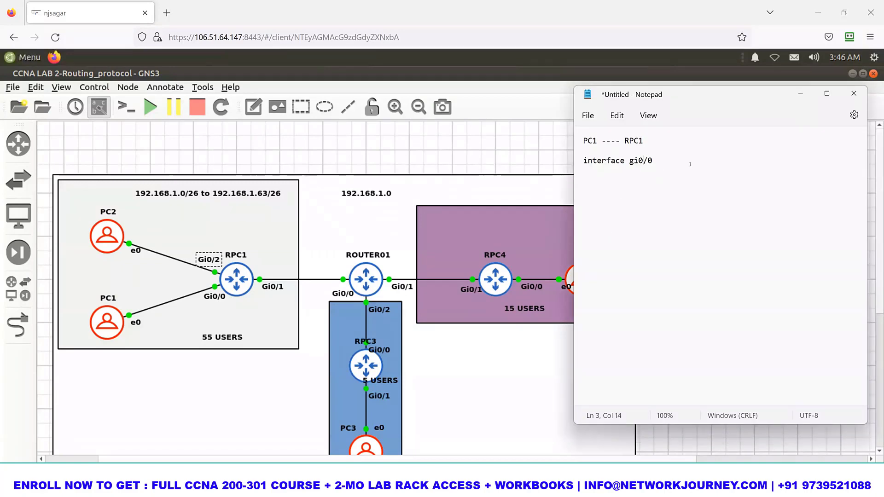
Add the line "ip add 192.168.10 255.255.255.0" under interface gi0/0.
key("Return")
type("i")
type("p add ")
type("192.168.")
type("1")
type("28")
key("BackSpace")
key("BackSpace")
type("0 255.255.255.0")
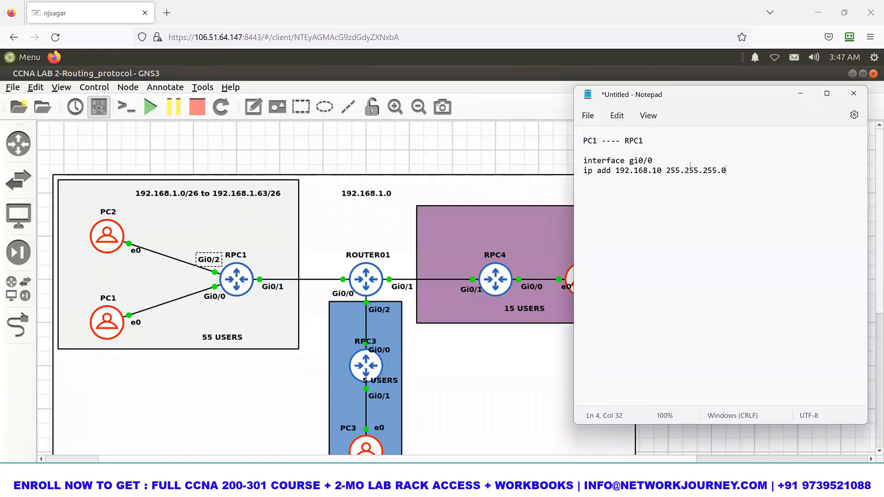
Add the lines "no shutdown", "interface gi0/1" and "ip add 192.", and correct the gi0/0 address to 192.168.10.10.
key("Return")
type("no shutdown")
key("Return")
type("interface gi0/1 ")
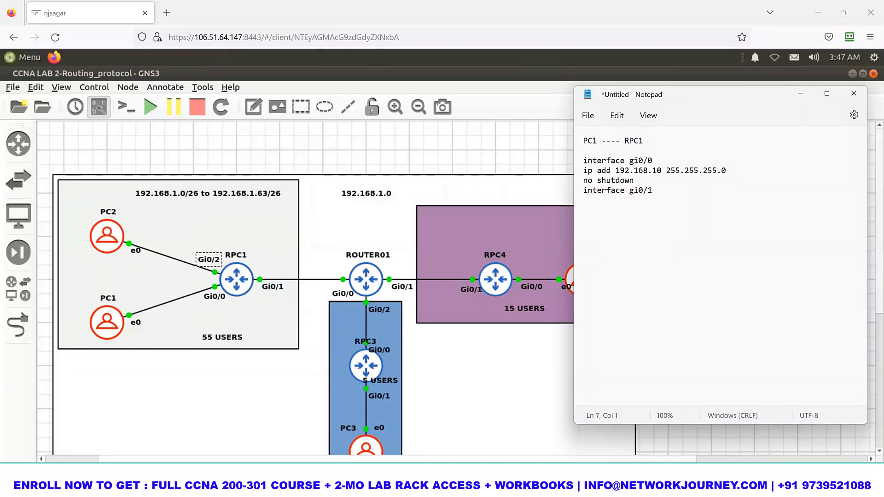
type("ip add 192.")
left_click(662, 171)
type(".10")
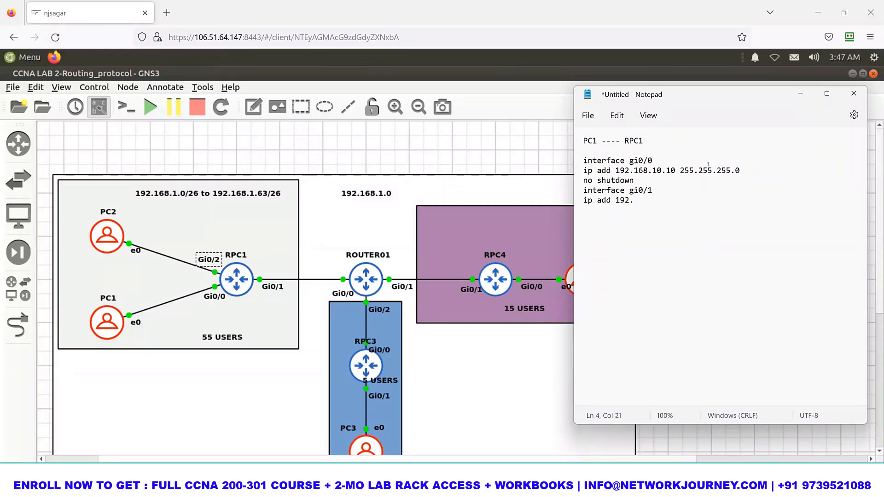
Copy the gi0/0 address over the partial gi0/1 address and change it to 192.168.20.10.
left_click_drag(677, 170, 615, 170)
key("ctrl+c")
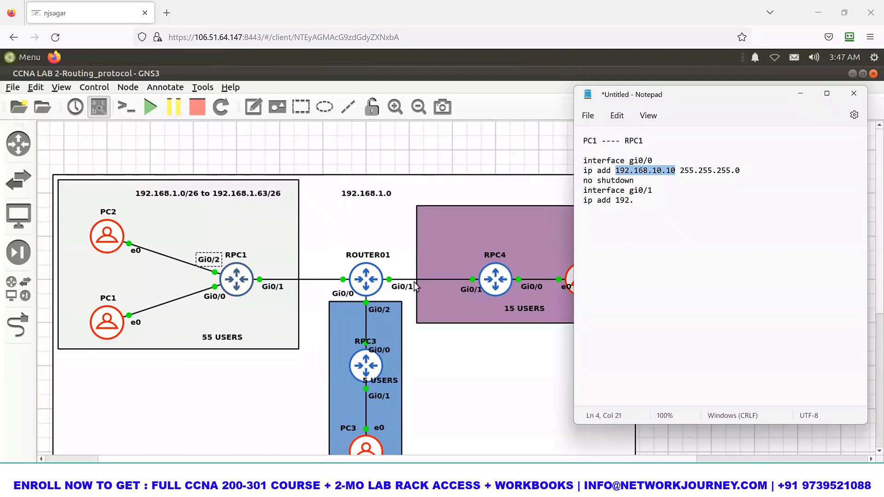
double_click(619, 200)
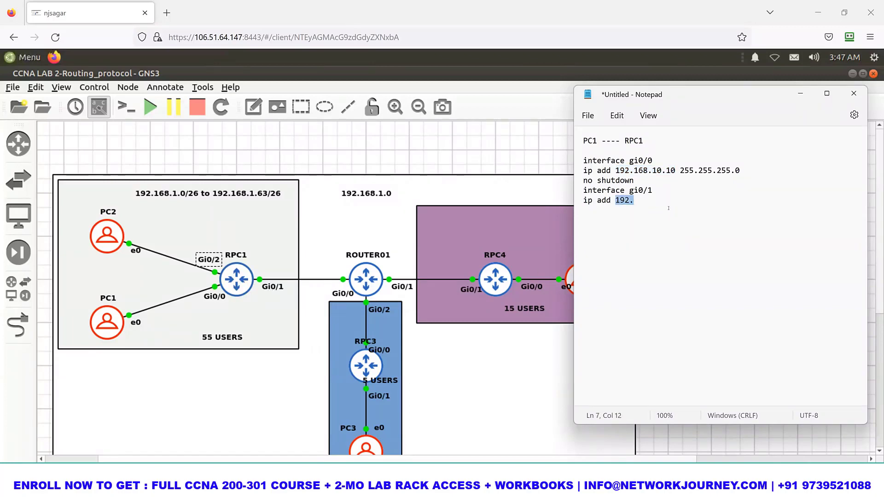
key("ctrl+v")
key("Left")
key("Left")
key("Left")
key("Left")
key("BackSpace")
type("2")
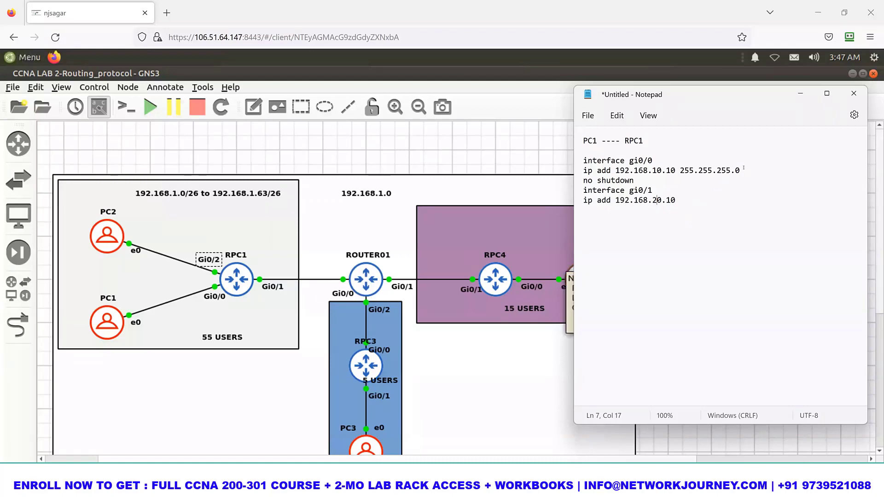
Copy the mask 255.255.255.0 onto the end of the gi0/1 address line and add "no shutdown" below it.
left_click_drag(739, 171, 680, 173)
key("ctrl+c")
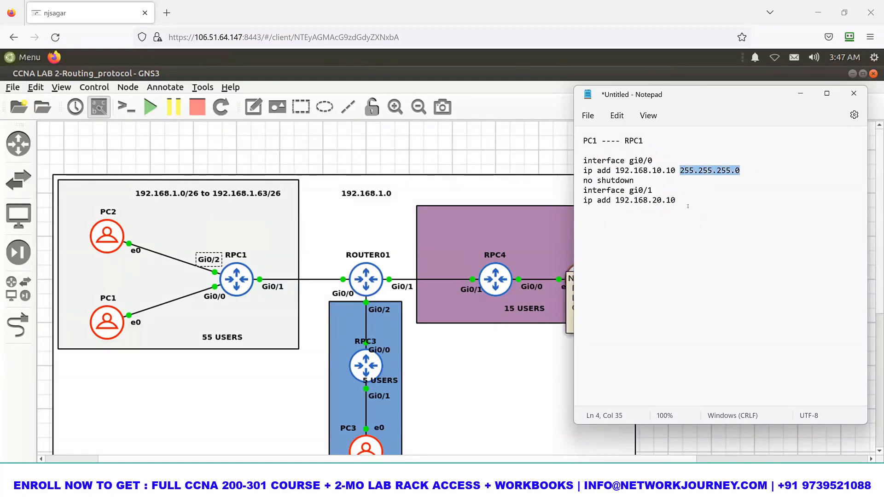
left_click(715, 205)
key("ctrl+v")
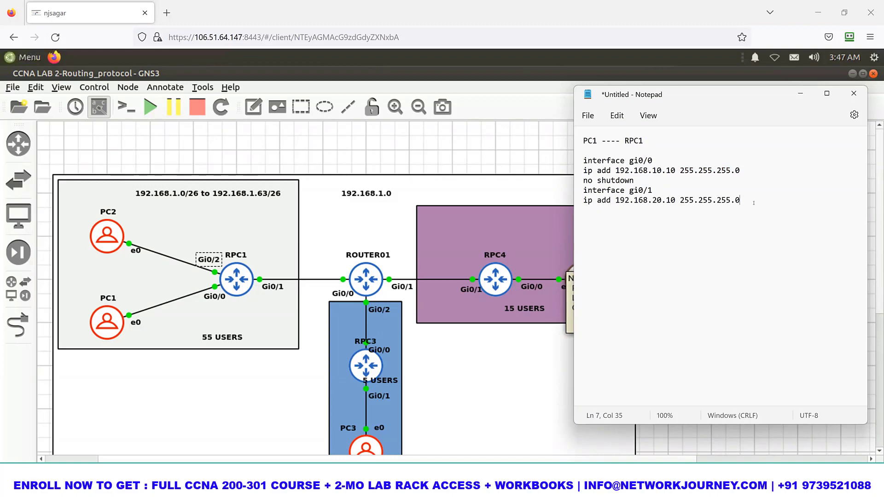
key("Return")
type("no shutdown")
key("Return")
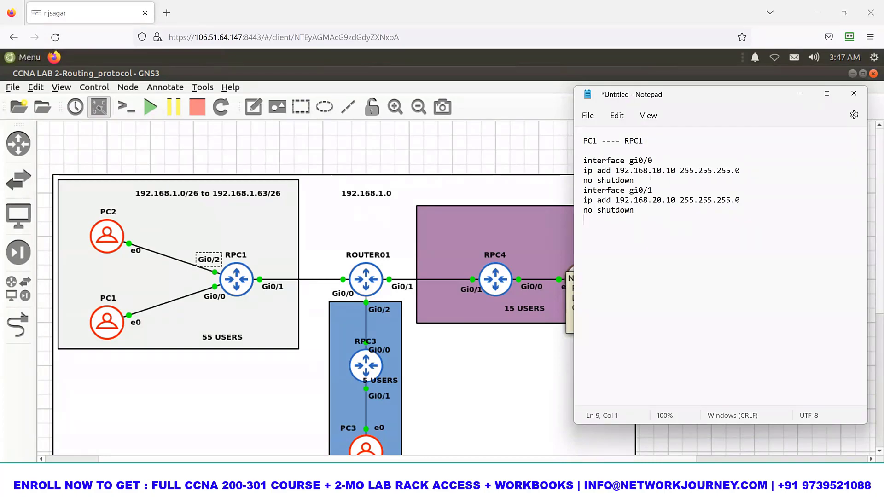
Duplicate the three-line interface gi0/1 block directly below itself.
left_click_drag(643, 207, 584, 190)
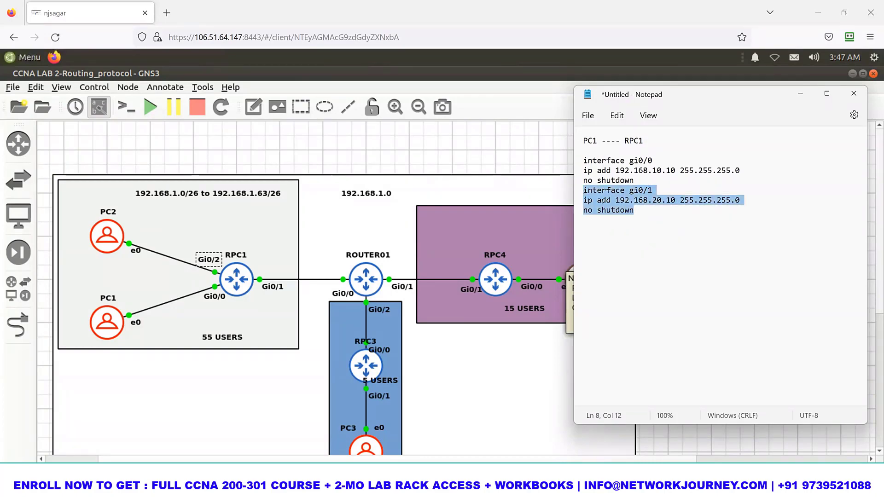
key("ctrl+c")
left_click(664, 216)
key("ctrl+v")
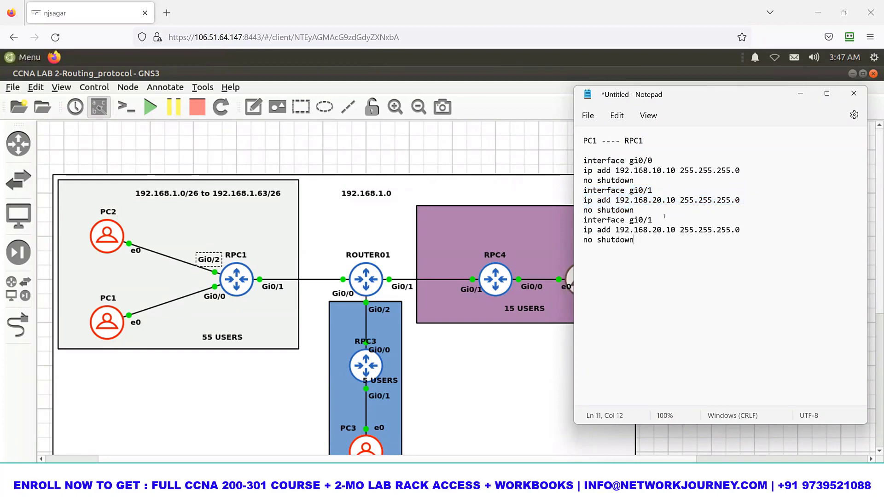
Change the duplicated block to interface gi0/2 with the address 192.168.10.11.
left_click(652, 220)
key("BackSpace")
type("2")
left_click(656, 230)
key("Delete")
type("1")
left_click(675, 230)
key("BackSpace")
type("1")
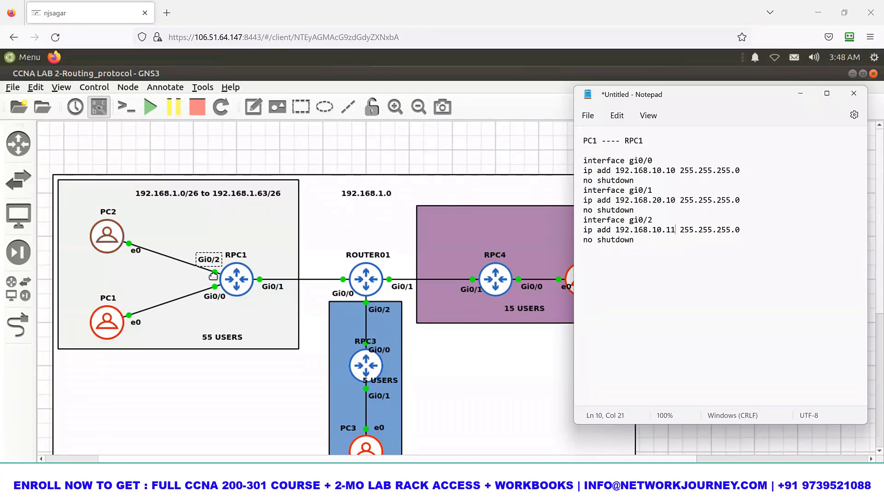
Check the three interface addresses against the topology and add two line breaks after the last "no shutdown".
left_click_drag(646, 169, 699, 170)
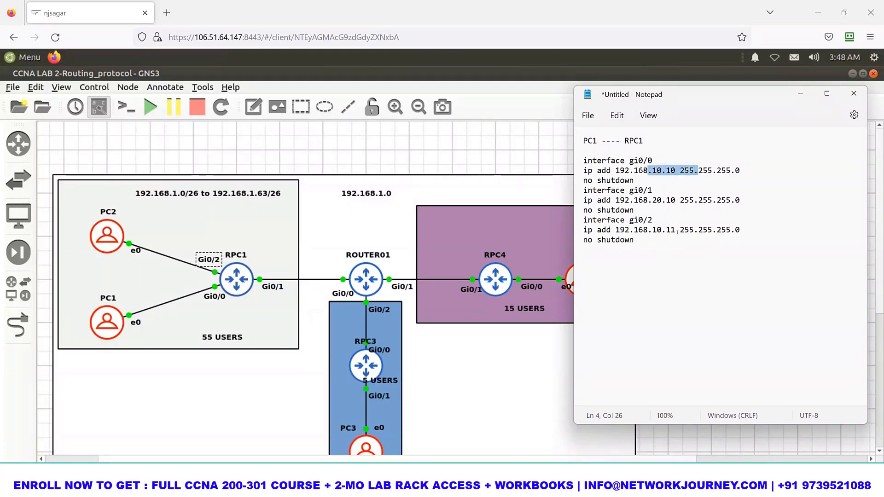
left_click_drag(644, 230, 690, 231)
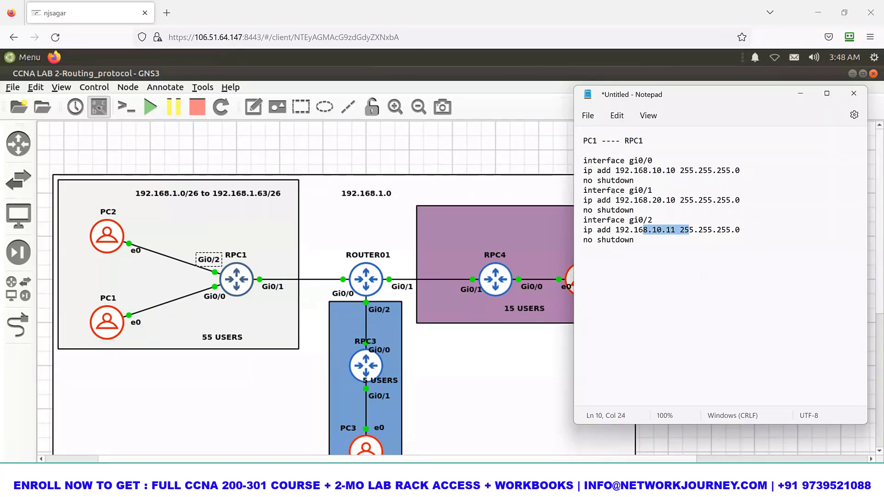
left_click_drag(615, 190, 639, 210)
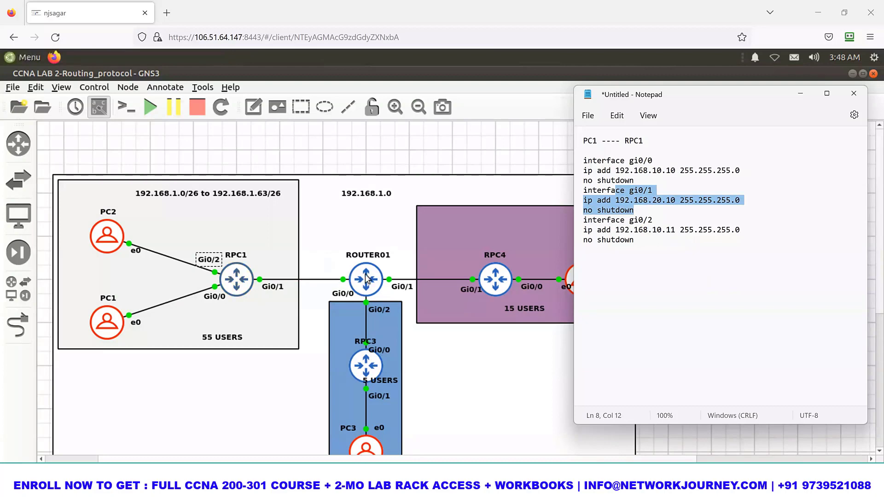
left_click(649, 244)
key("Return")
key("Return")
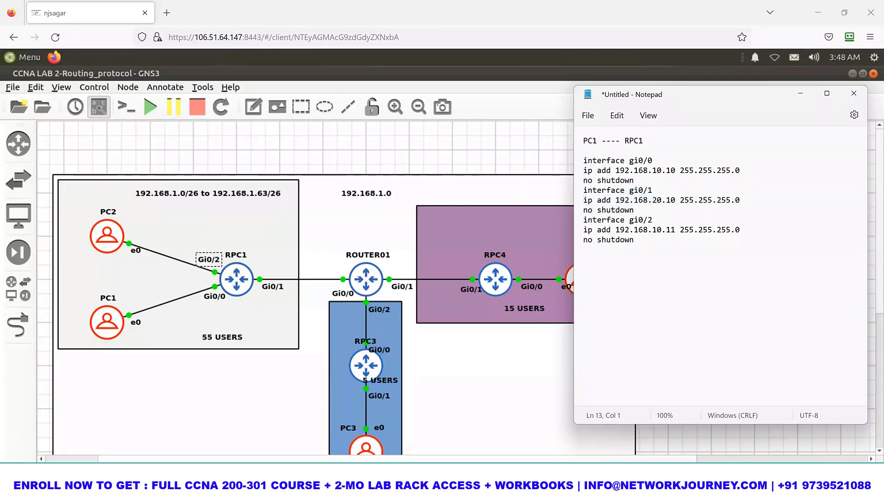
Add the heading "RPC1 --- ROUTER01" and begin an interface line below it after a blank line.
type("RPC1 --- ROUTER01")
key("Return")
key("Return")
type("inter gi")
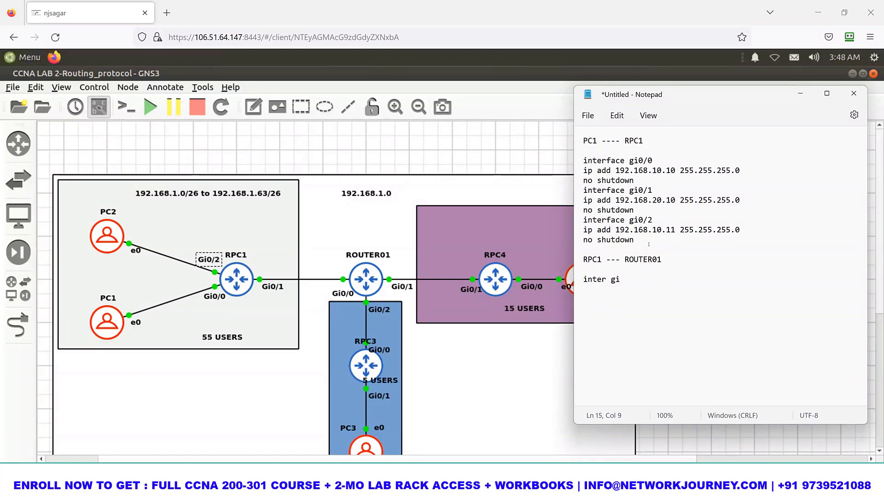
type("=")
key("BackSpace")
Replace the unfinished interface line with a copy of RPC1's three-line interface gi0/1 block.
left_click_drag(634, 210, 576, 190)
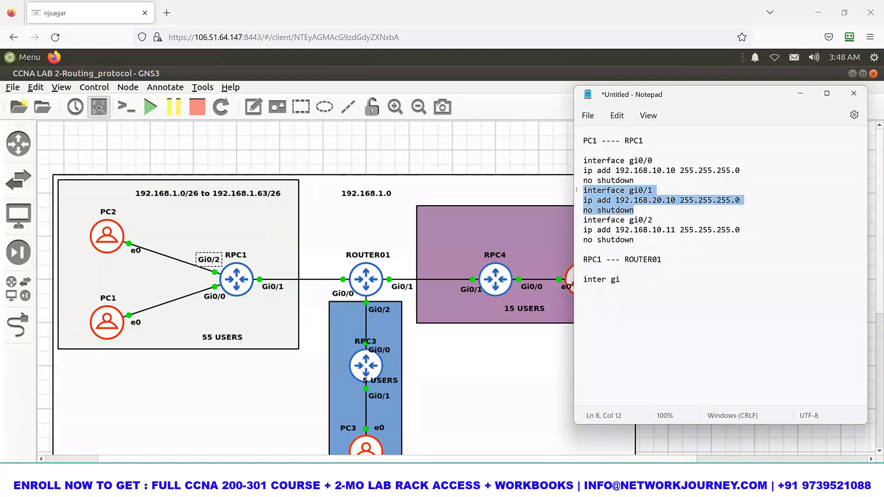
key("ctrl+c")
left_click(650, 289)
key("shift+Home")
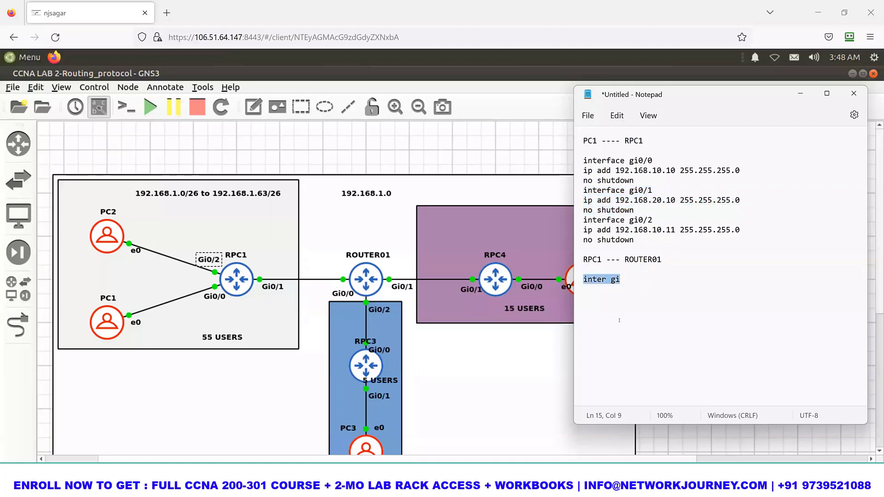
key("ctrl+v")
Change the copied ROUTER01 block to interface gi0/0 with the address 192.168.20.11 and compare it with RPC1's gi0/1 address.
left_click(651, 279)
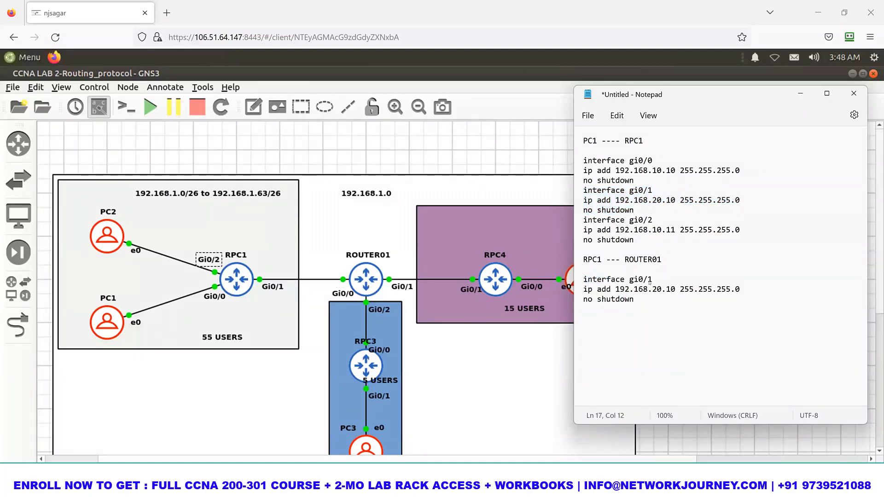
key("BackSpace")
type("0")
left_click(675, 288)
key("BackSpace")
type("1")
left_click_drag(652, 201, 679, 201)
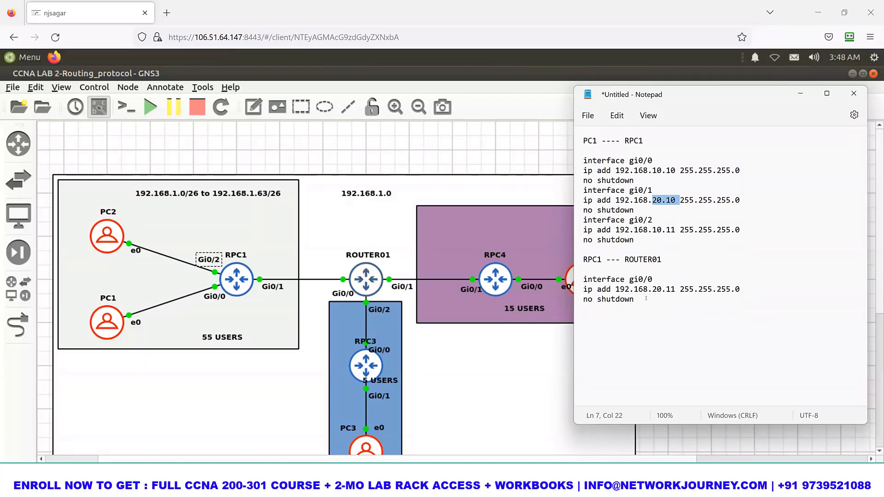
Duplicate ROUTER01's three-line interface gi0/0 block directly below itself.
mouse_move(583, 289)
left_mouse_down()
mouse_move(635, 300)
mouse_move(581, 279)
left_mouse_up()
key("ctrl+c")
left_click(654, 300)
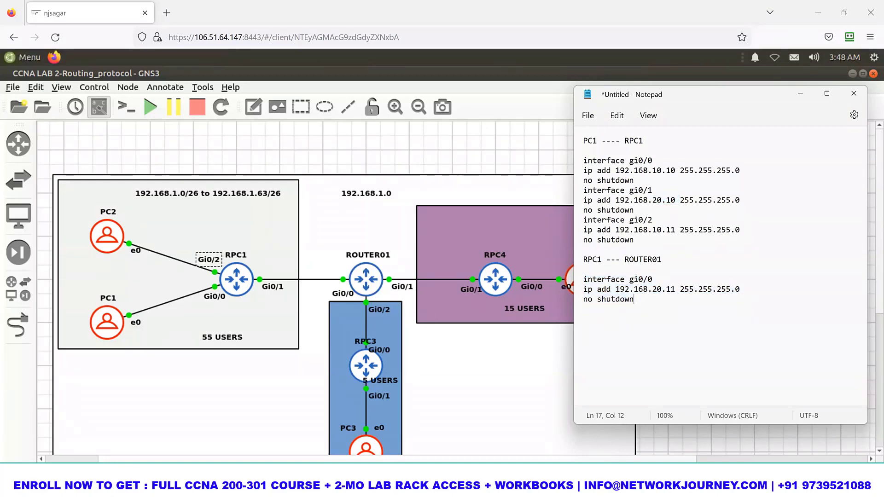
key("Return")
key("ctrl+v")
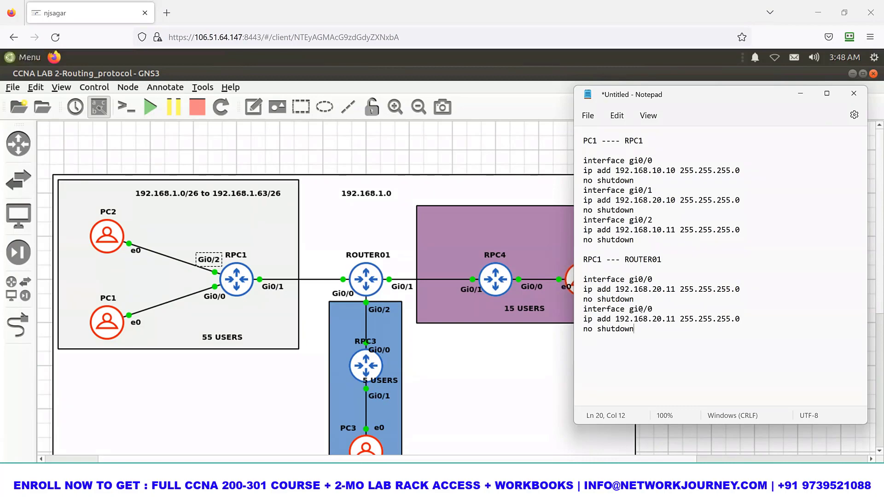
Change the duplicated ROUTER01 block to interface gi0/1 with the address 192.168.30.11.
left_click(653, 309)
key("BackSpace")
type("1")
left_click(656, 318)
key("BackSpace")
type("3")
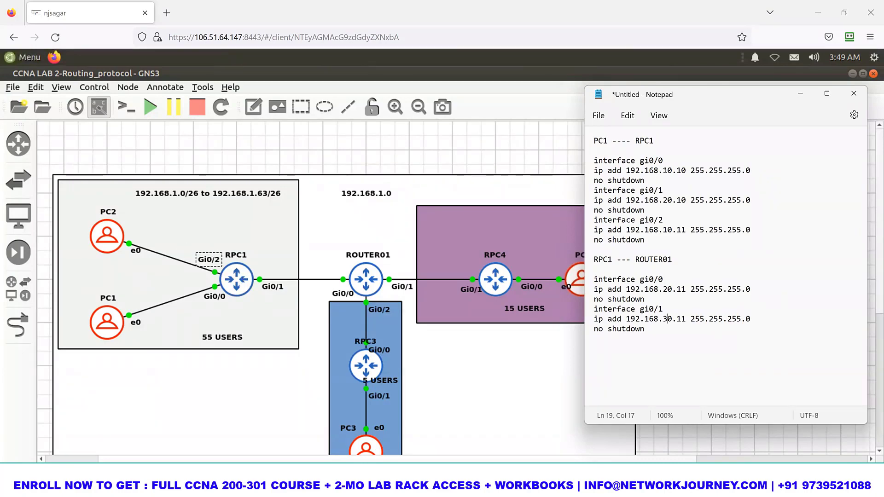
Change RPC1's addresses to 192.168.1.10 on gi0/0, 192.168.1.11 on gi0/2 and 192.168.11.10 on gi0/1.
left_click(665, 170)
key("Delete")
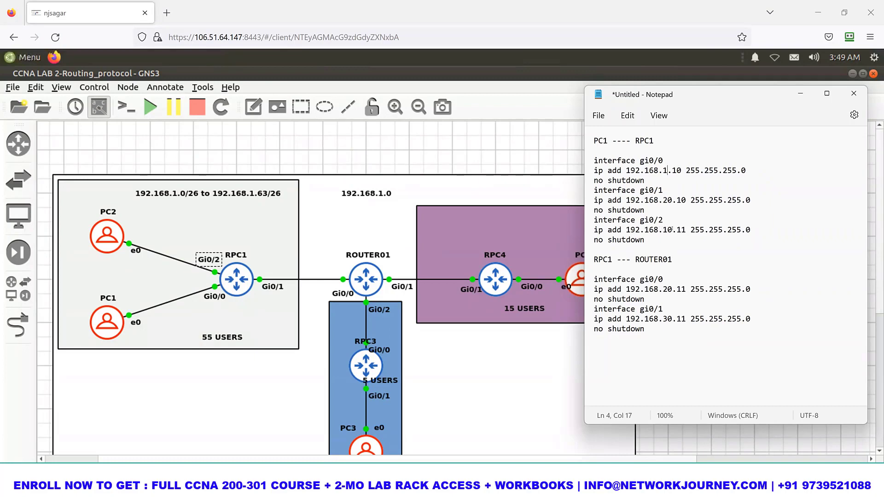
left_click(667, 230)
key("Delete")
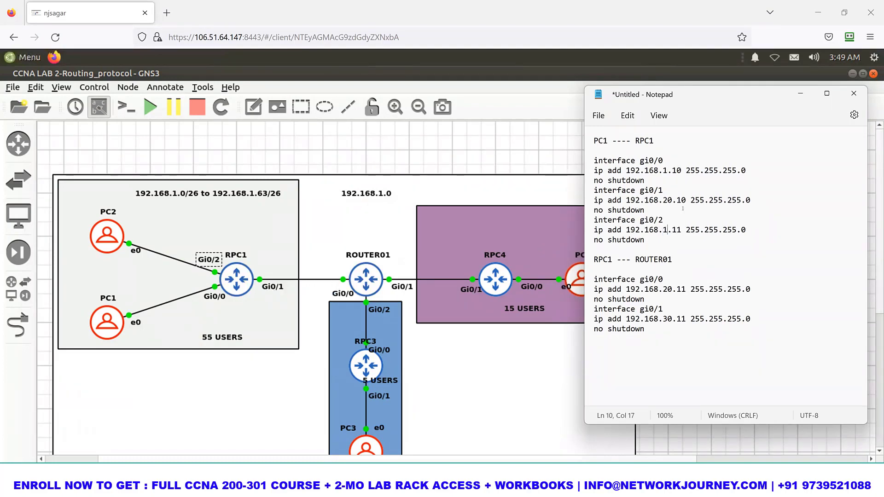
left_click_drag(664, 200, 672, 200)
type("11")
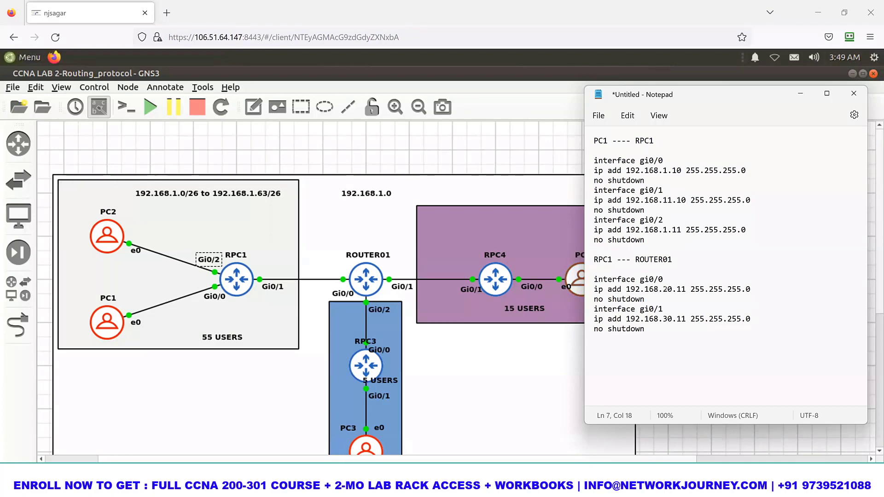
Change ROUTER01's addresses to 192.168.11.11 on gi0/0 and 192.168.4.11 on gi0/1.
left_click_drag(664, 289, 673, 289)
type("11")
left_click_drag(663, 319, 672, 319)
type("4")
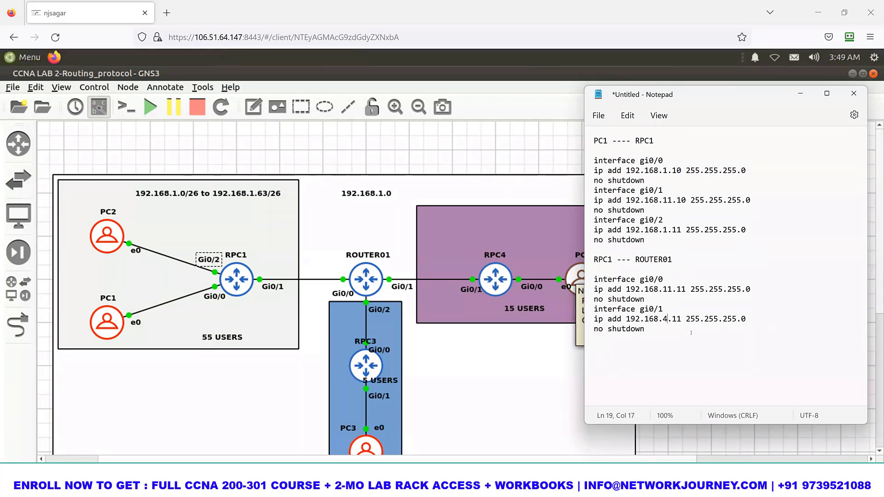
Duplicate ROUTER01's three-line interface gi0/1 block directly below itself.
left_click(645, 329)
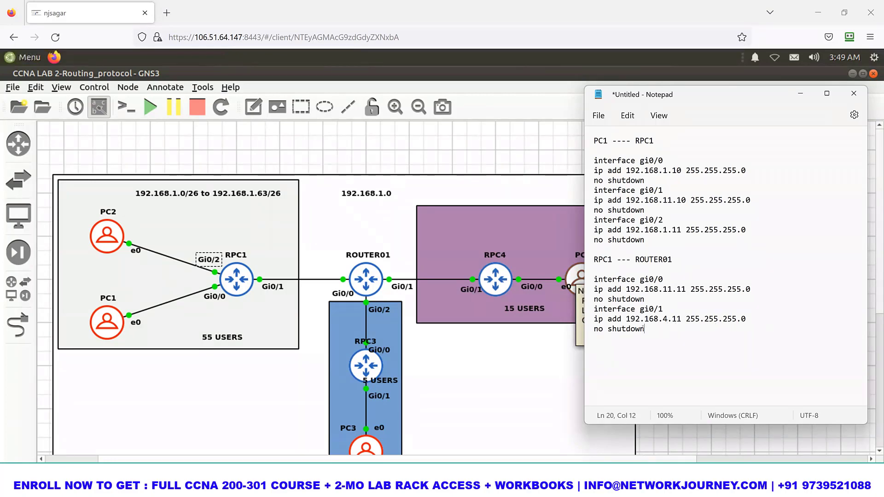
left_click_drag(593, 308, 666, 332)
key("ctrl+c")
left_click(669, 334)
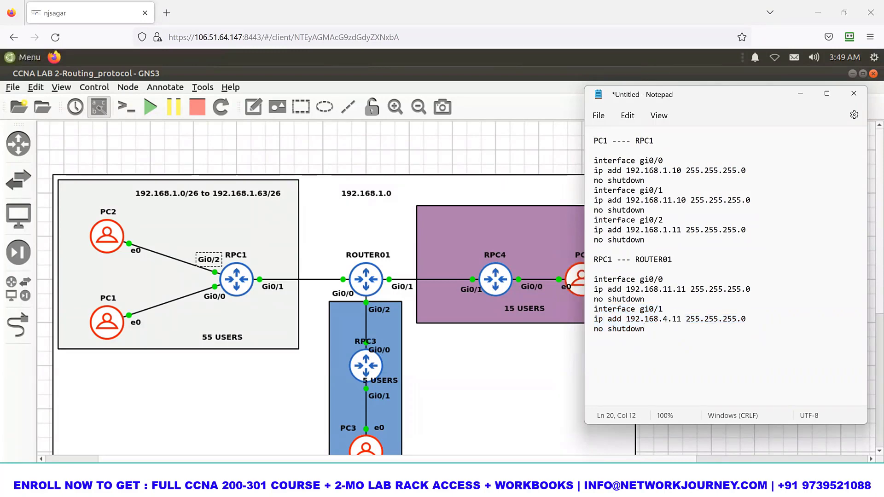
key("Return")
key("ctrl+v")
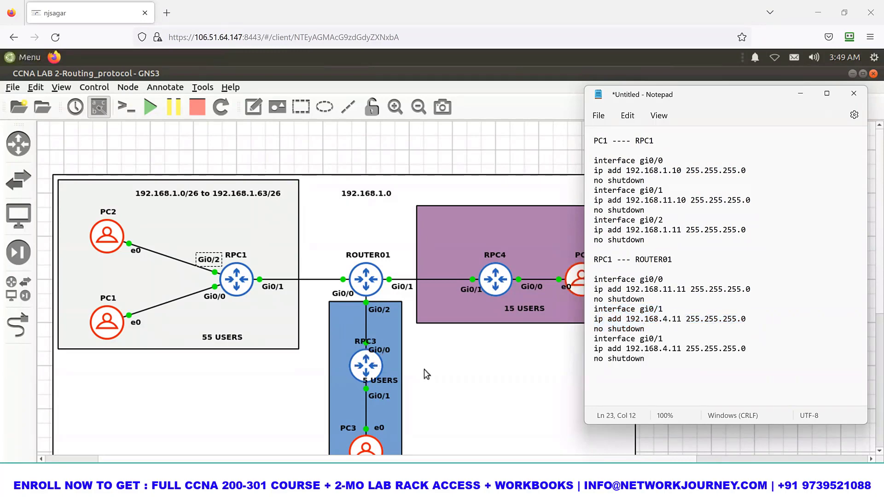
Change the last ROUTER01 block to interface gi0/2 with the address 192.168.3.11.
double_click(660, 339)
type("2")
double_click(667, 348)
type("3")
Shorten the "RPC1 --- ROUTER01" heading to just "ROUTER01".
left_click_drag(637, 261, 576, 264)
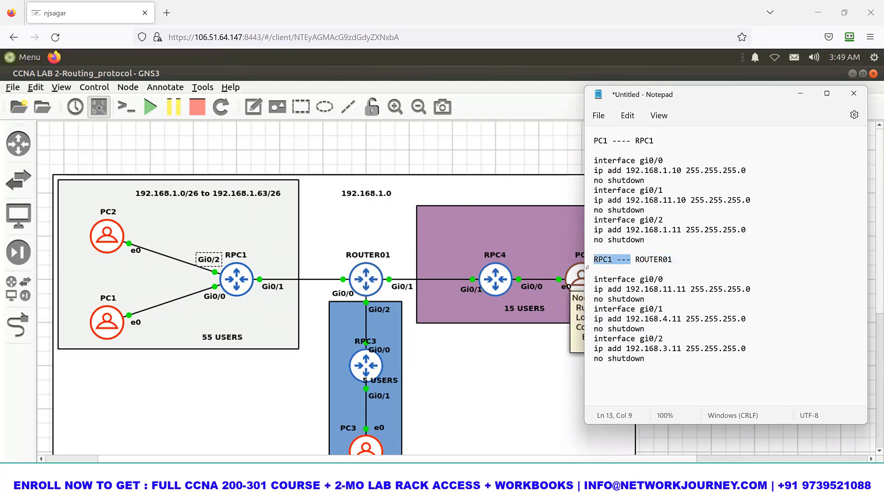
key("BackSpace")
key("Delete")
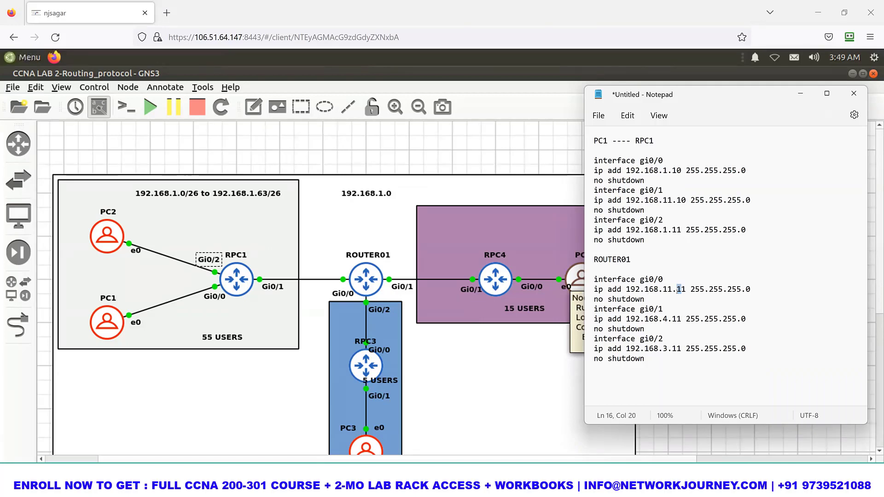
Review the host and network parts of ROUTER01's three interface addresses.
left_click(680, 318)
double_click(676, 349)
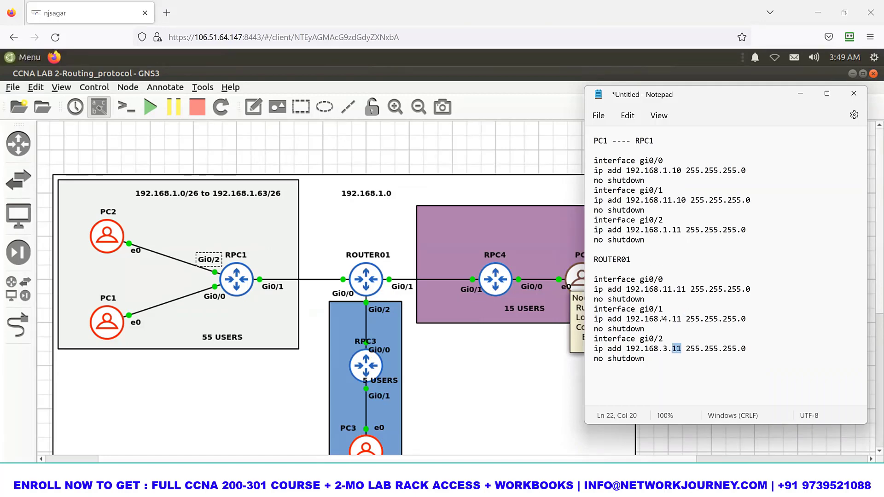
left_click_drag(663, 289, 672, 289)
left_click_drag(663, 319, 654, 289)
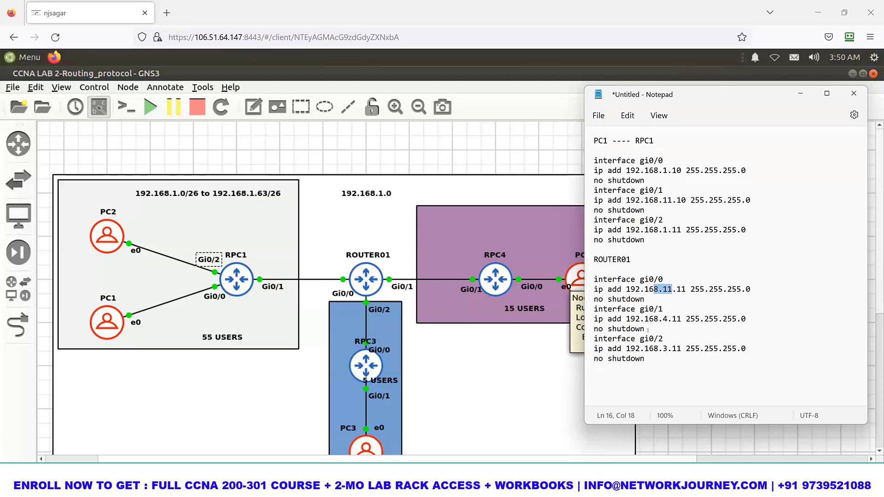
left_click_drag(663, 318, 668, 319)
left_click_drag(658, 348, 668, 348)
Add the heading "RPC4" below the ROUTER01 section and place a copy of ROUTER01's gi0/1 block under it.
left_click(657, 363)
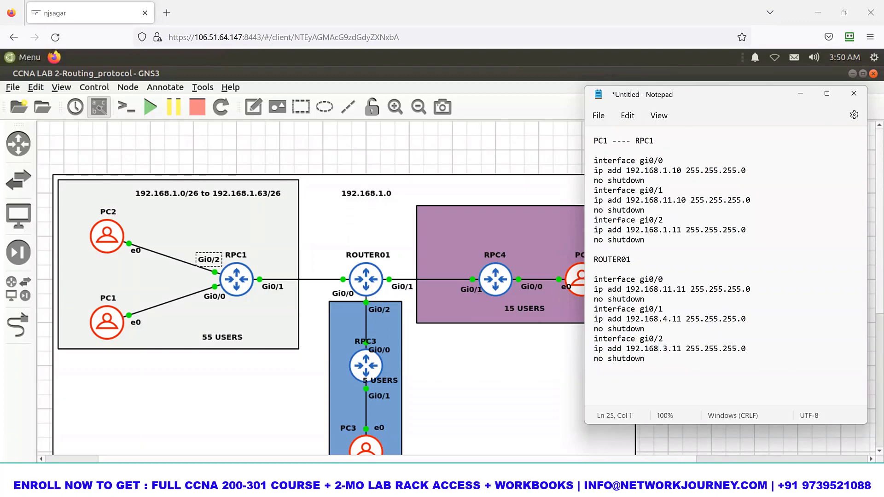
type("RPC4")
key("Return")
left_click_drag(645, 330, 596, 309)
key("ctrl+c")
left_click(619, 388)
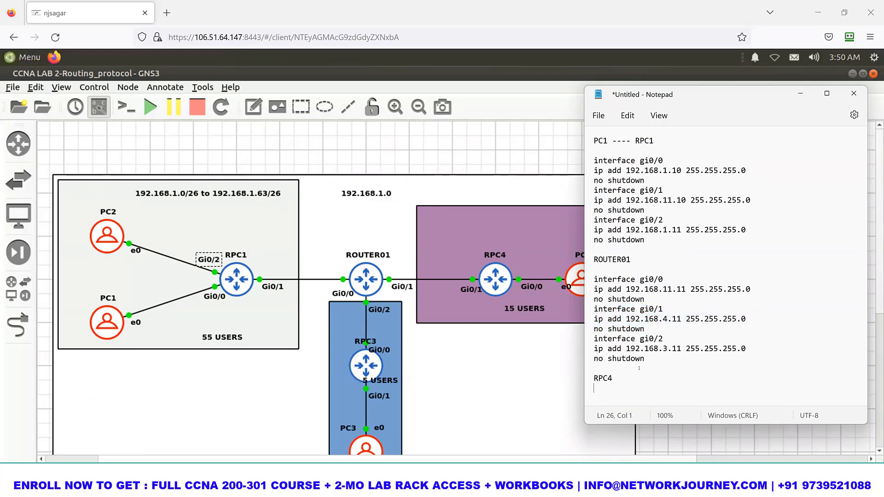
key("ctrl+v")
scroll(716, 301, "up", 1)
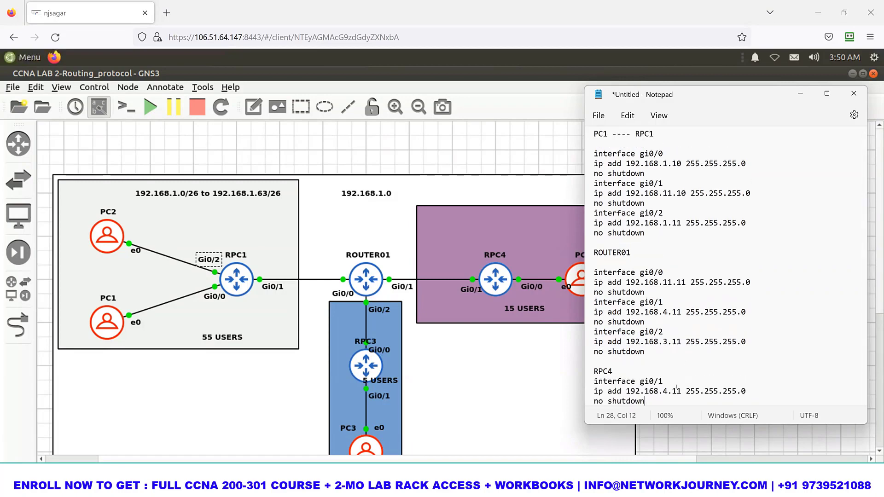
Change RPC4's gi0/1 address to 192.168.4.12 and start a new line after its "no shutdown".
left_click_drag(677, 391, 682, 392)
type("2")
left_click(671, 402)
key("Return")
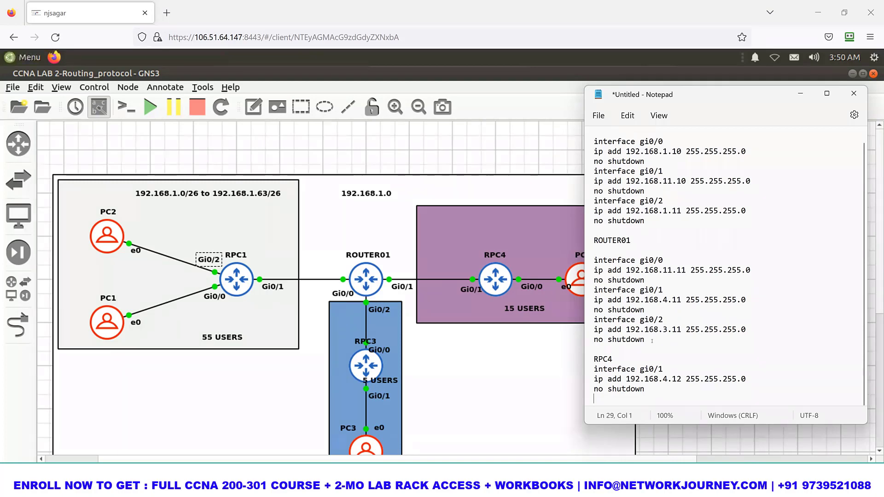
Duplicate RPC4's three-line interface gi0/1 block directly below itself.
scroll(652, 341, "down", 2)
left_click_drag(594, 309, 671, 336)
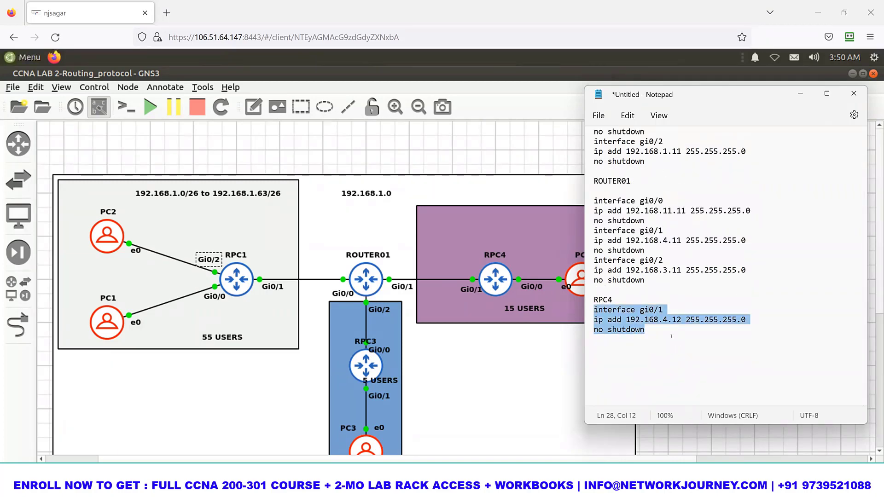
key("ctrl+c")
left_click(671, 337)
key("ctrl+v")
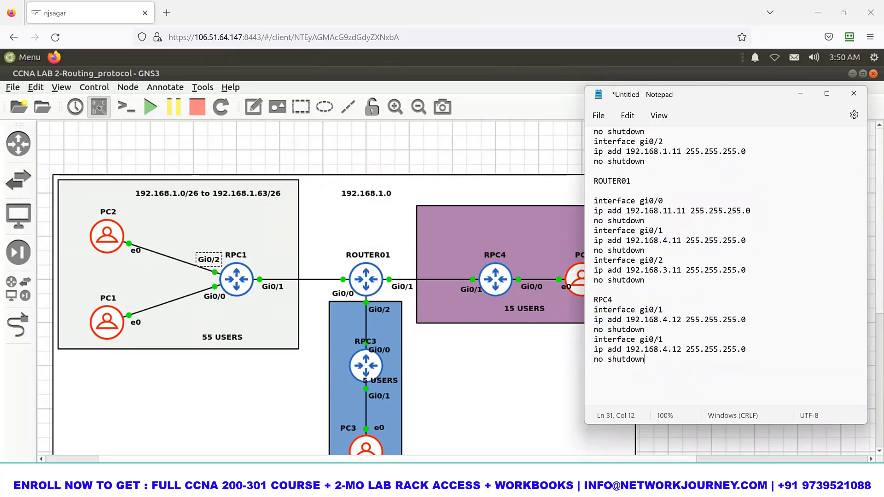
Change the duplicated RPC4 block to interface gi0/0 with the address 192.168.14.12.
left_click(664, 337)
key("BackSpace")
type("0")
type("1")
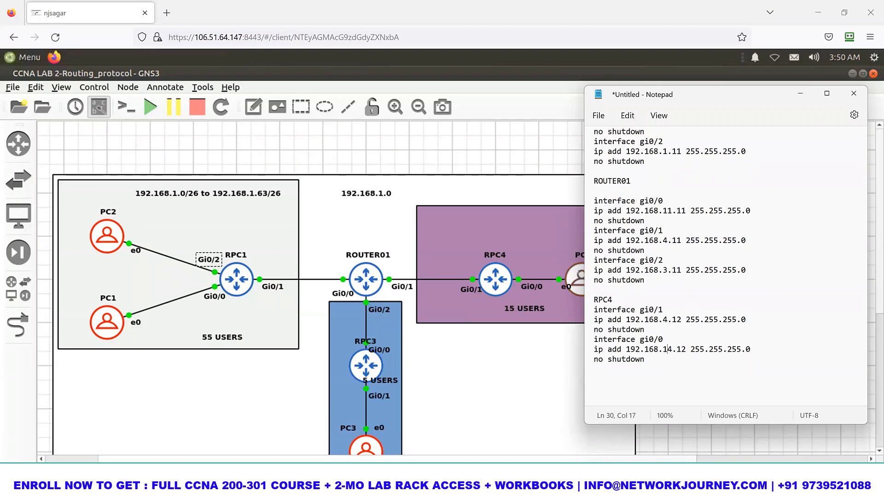
Add the heading "RPC3" two blank lines below the RPC4 section and start a new line under it.
scroll(663, 359, "down", 1)
left_click(662, 343)
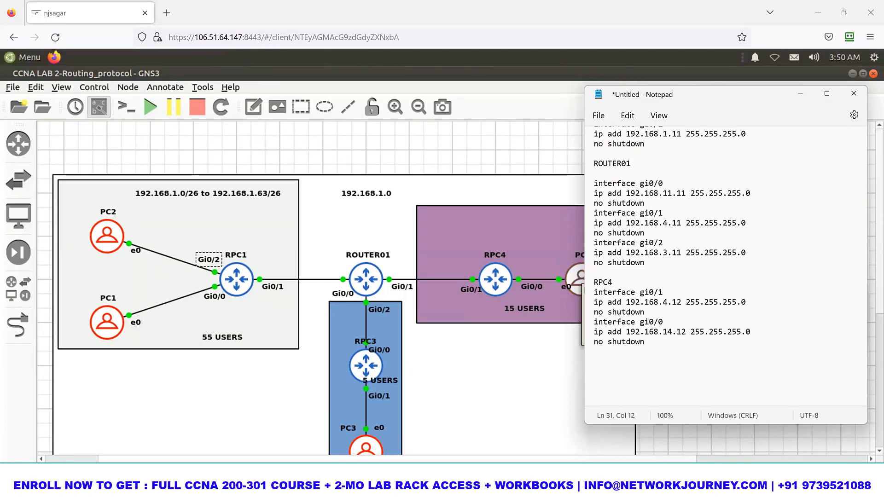
key("Return")
key("Return")
key("Return")
type("RPC3")
key("Return")
Copy RPC4's three-line interface gi0/1 block to the line under the RPC3 heading.
scroll(656, 273, "down", 2)
left_click_drag(594, 252, 644, 272)
key("ctrl+c")
left_click(592, 363)
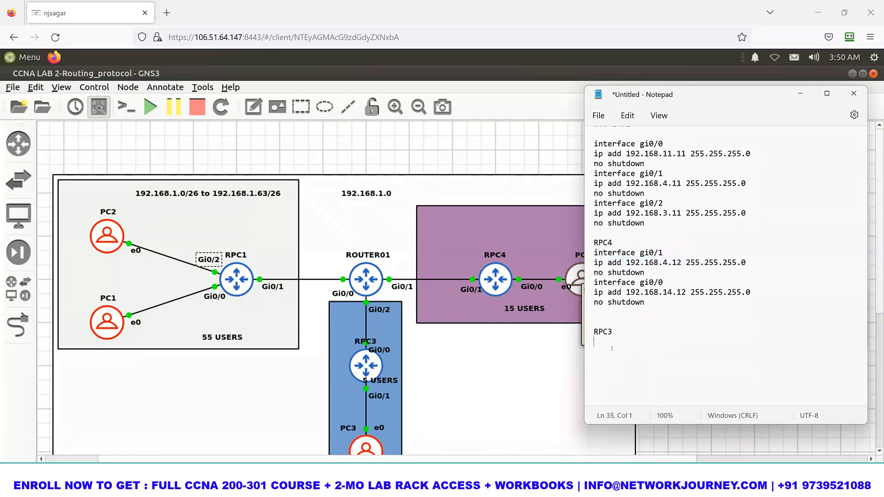
key("ctrl+v")
Change the copied RPC3 block to interface gi0/0 with the address 192.168.3.12.
double_click(661, 342)
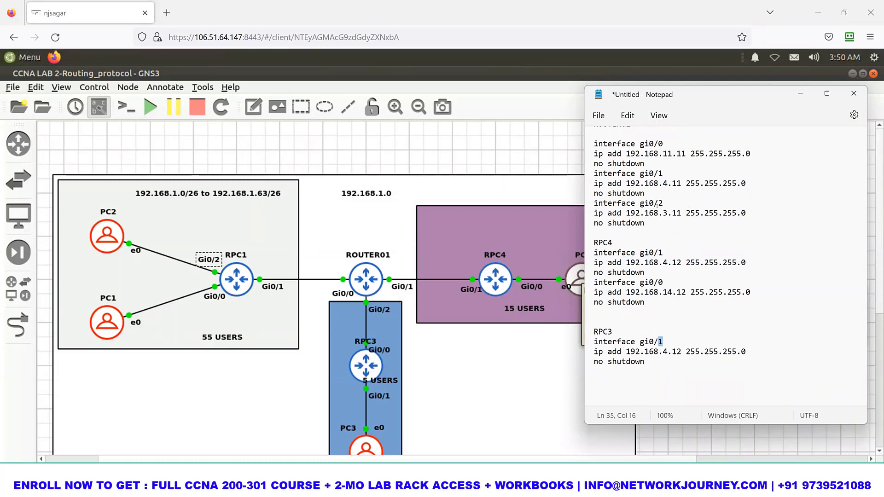
type("0")
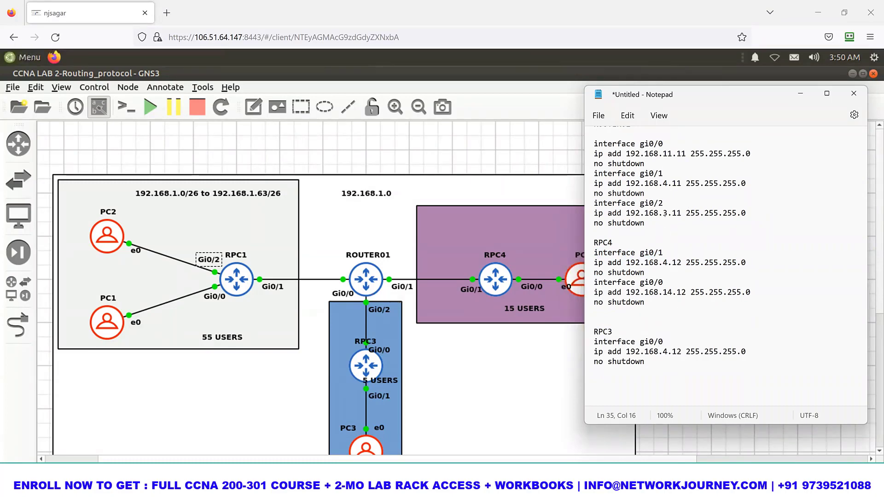
left_click_drag(661, 213, 683, 213)
double_click(676, 351)
left_click_drag(668, 351, 666, 352)
key("shift+Left")
key("ctrl+v")
key("BackSpace")
type("2")
Duplicate RPC3's three-line interface gi0/0 block directly below itself.
left_click_drag(659, 361, 569, 343)
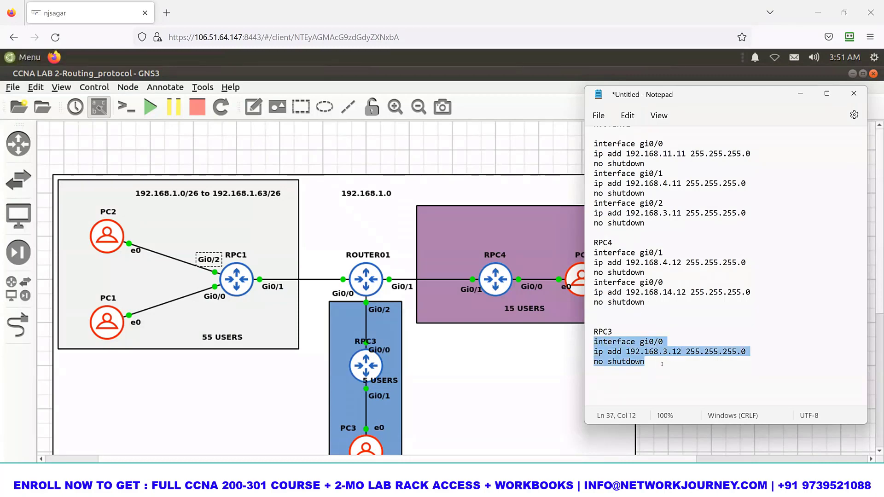
key("Down")
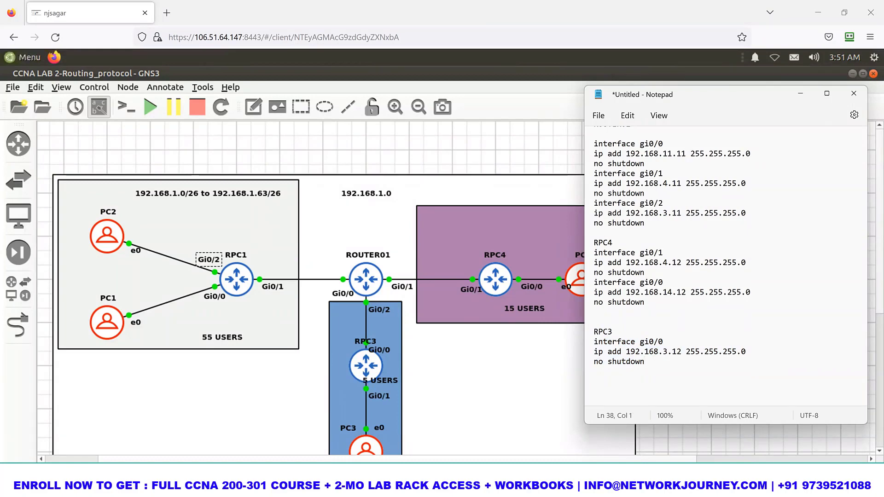
key("ctrl+v")
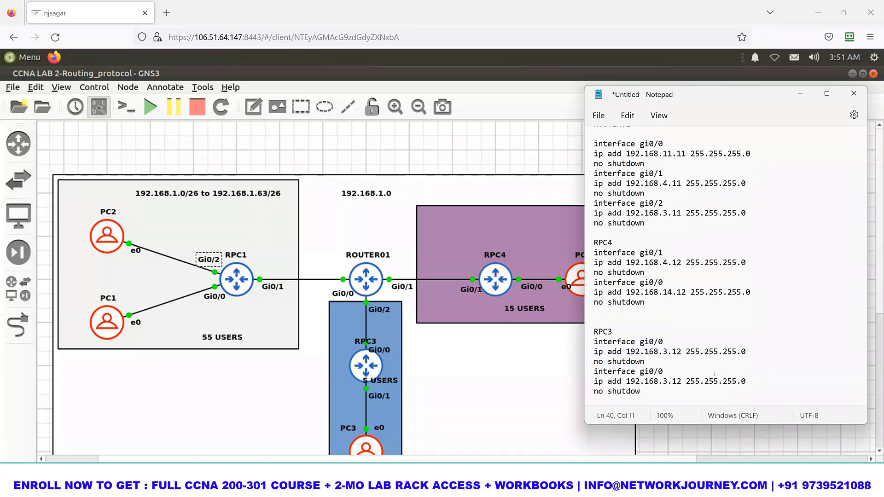
Change the duplicated RPC3 block to interface gi0/1 with the address 192.168.13.12.
left_click(713, 372)
key("BackSpace")
type("1")
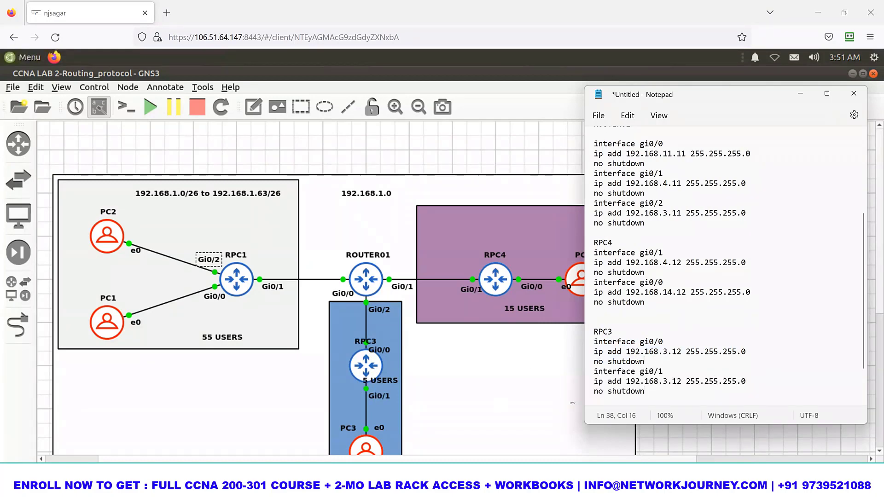
left_click(662, 381)
type("1")
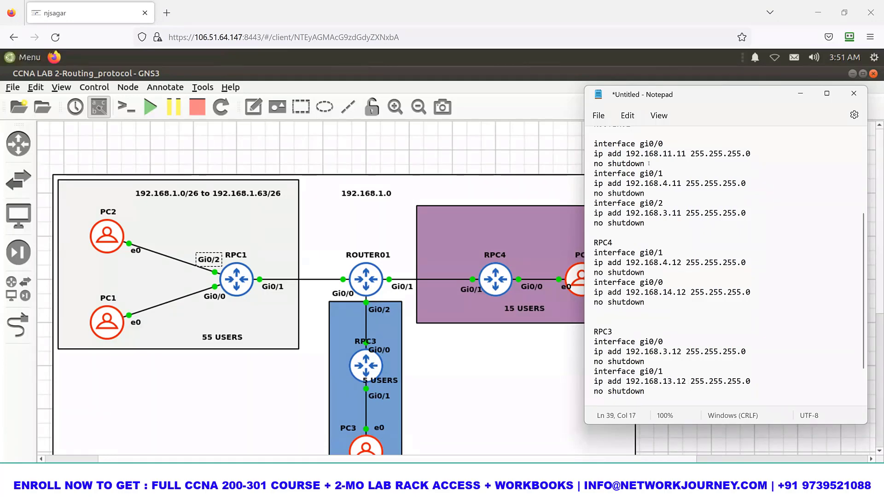
left_click_drag(692, 288, 642, 263)
left_click_drag(648, 153, 663, 203)
scroll(674, 232, "up", 5)
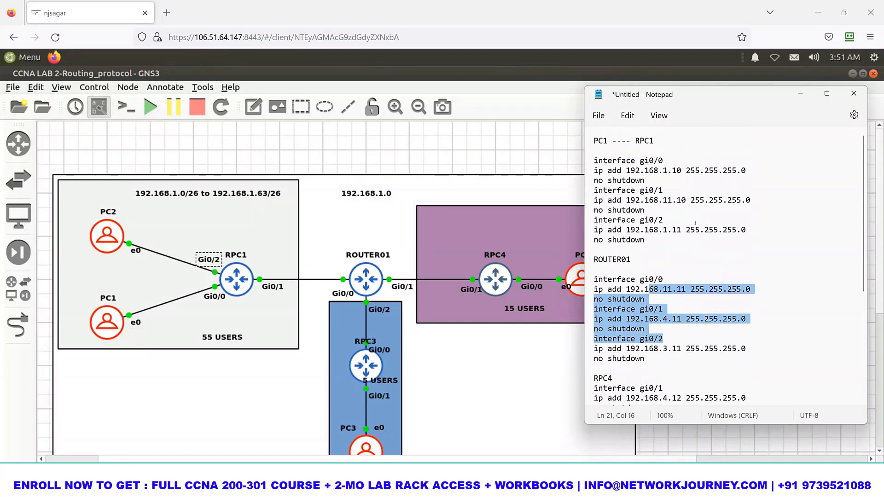
scroll(734, 245, "down", 6)
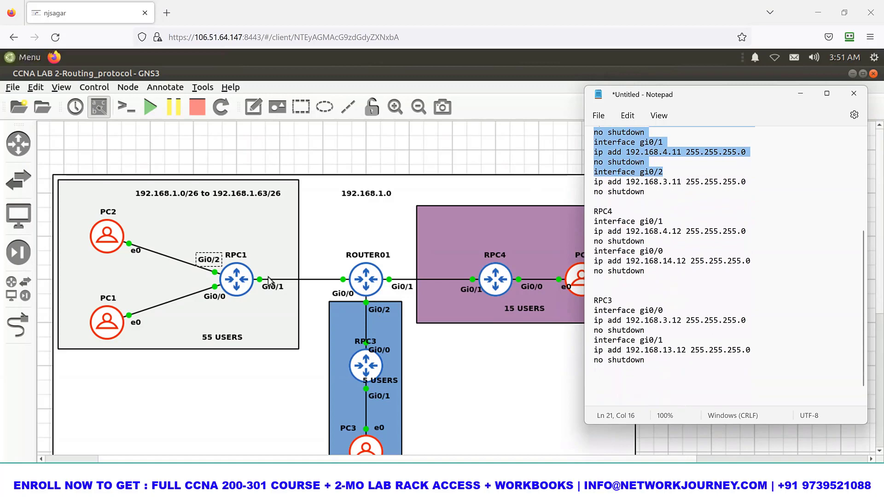
Open RPC1's console and bring up its command prompt.
left_click(240, 279)
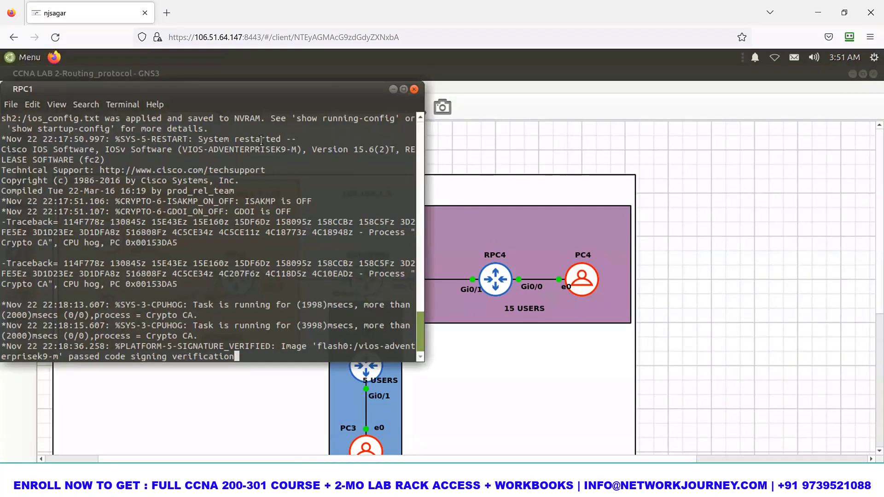
key("Return")
key("Return")
key("Return")
key("Return")
key("Return")
key("Return")
key("Return")
key("Return")
key("Return")
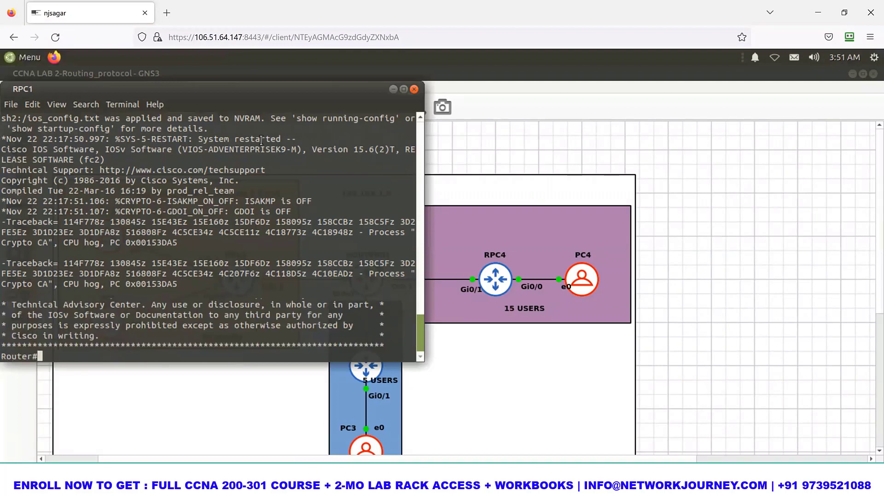
key("Return")
key("Return")
key("Return")
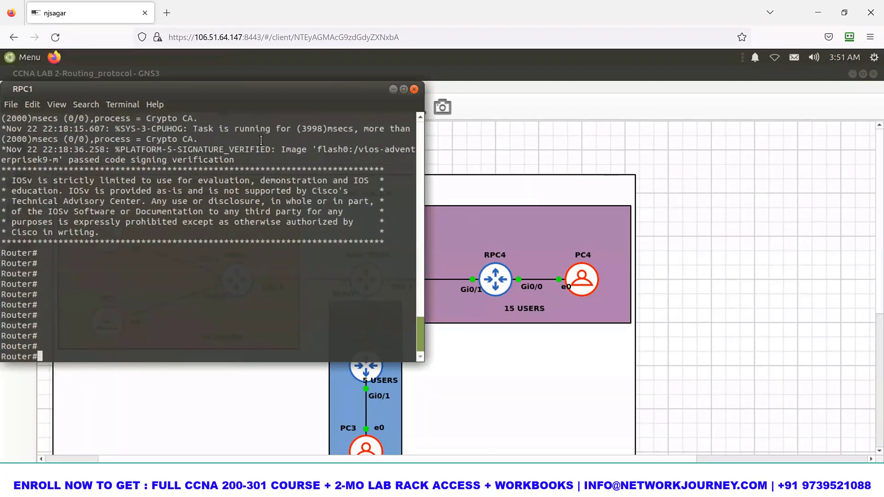
Run sh ip int br on RPC1, and enter global configuration mode with conf t.
type("sh ip int br")
key("Return")
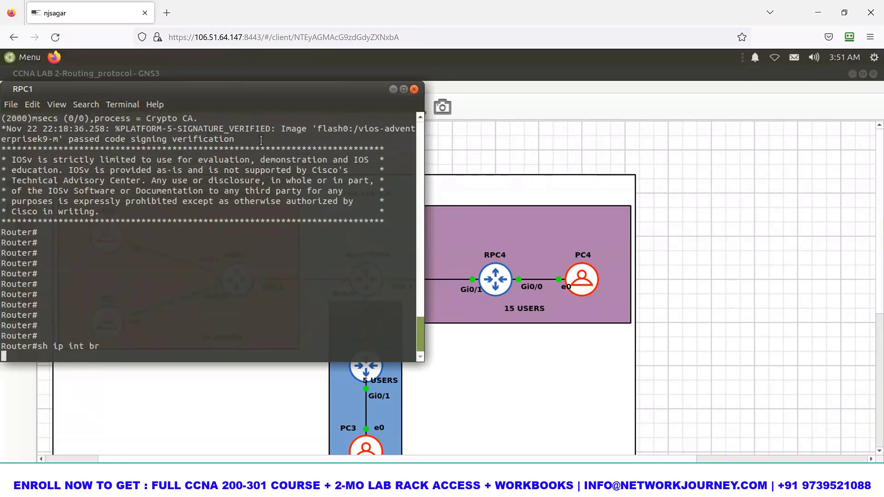
type("conf t")
key("Return")
key("Return")
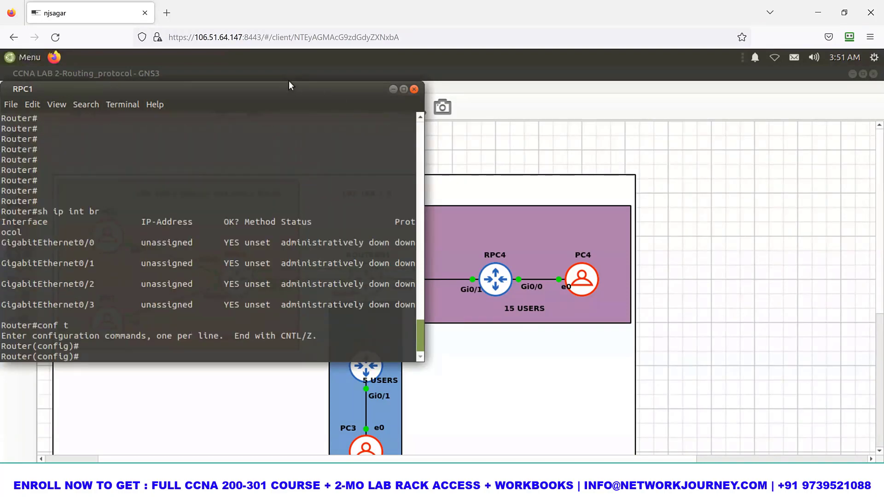
Shrink the RPC1 console and arrange it side by side with Notepad, showing the start of the notes.
left_click_drag(603, 114, 706, 89)
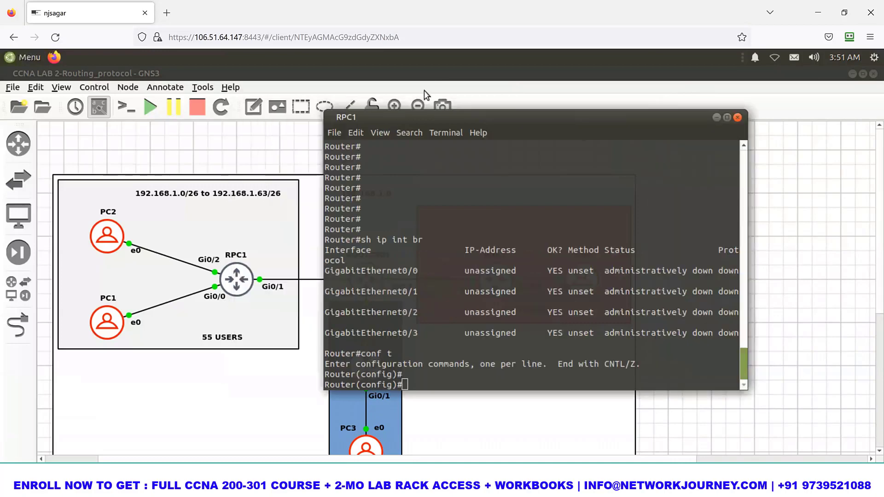
left_click_drag(415, 84, 569, 168)
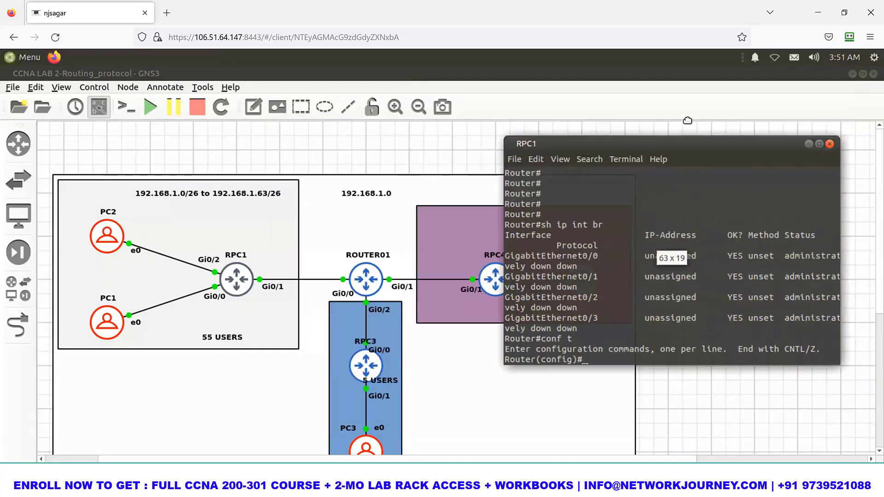
left_click_drag(719, 175, 717, 119)
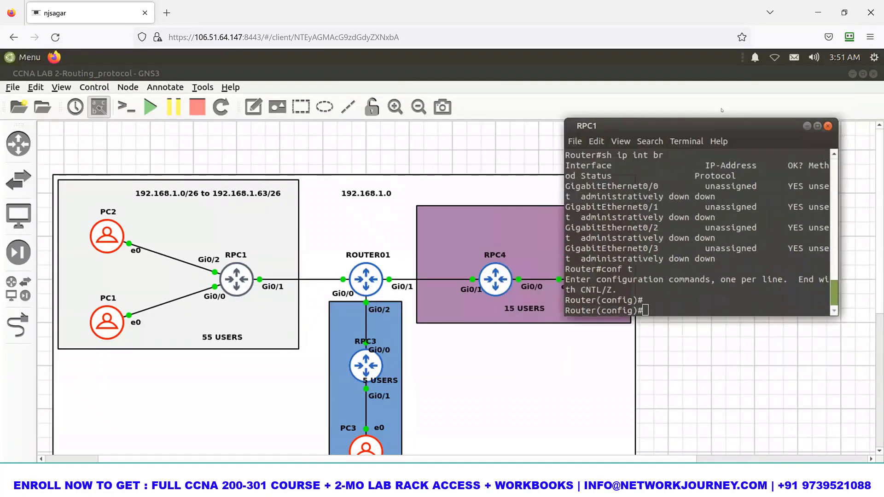
key("alt+Tab")
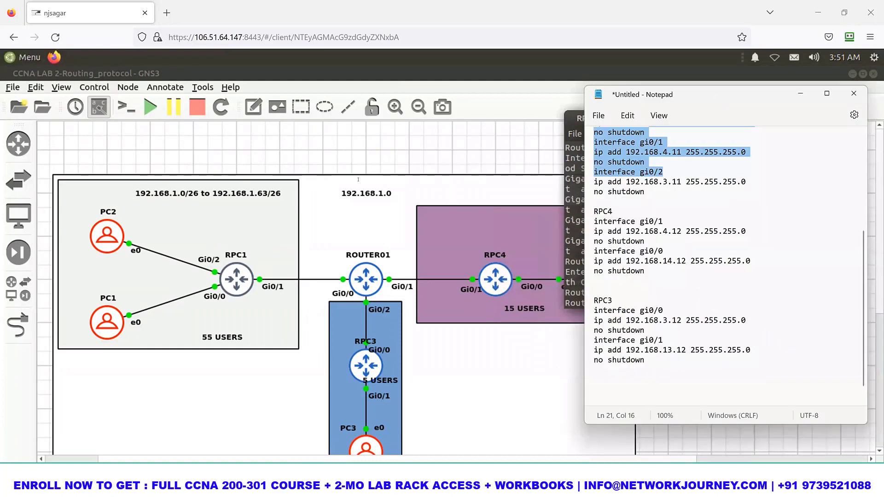
left_click_drag(704, 94, 342, 94)
scroll(335, 179, "up", 6)
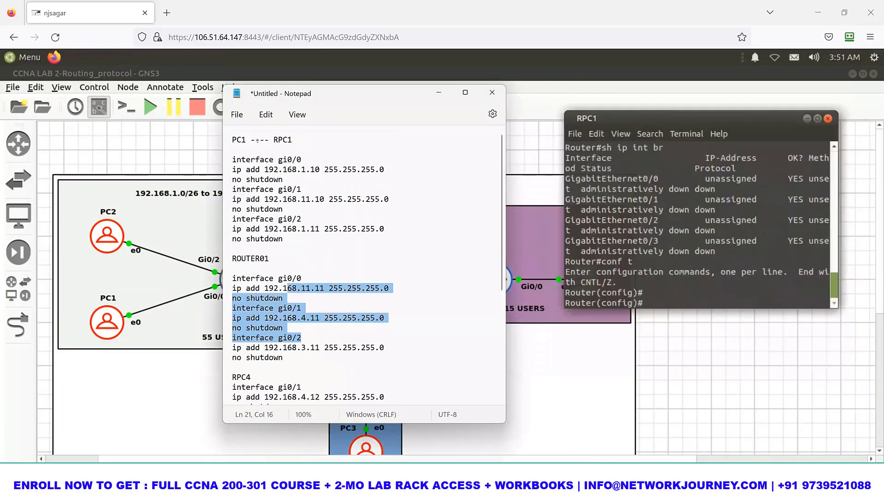
Shorten the first heading in the notes to RPC1 and add the line hostname RPC1 above its interface gi0/0 block.
left_click_drag(270, 140, 137, 123)
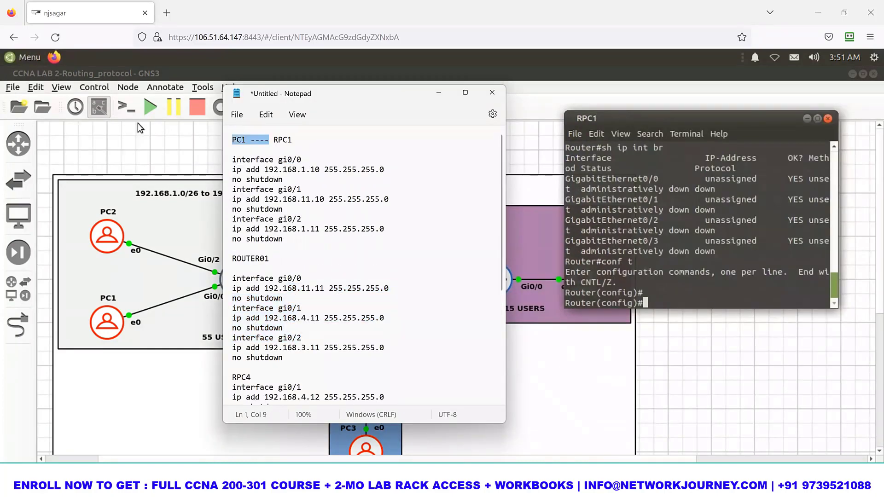
key("Delete")
key("Delete")
left_click(264, 150)
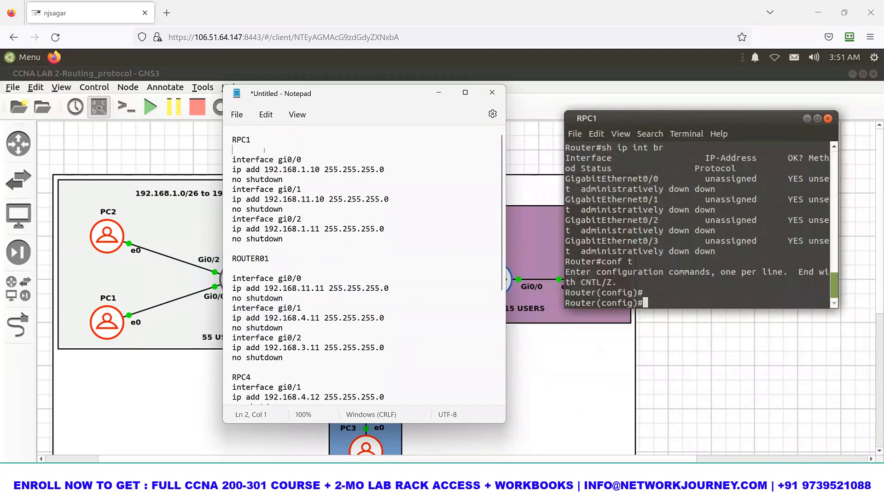
key("Return")
type("hostname")
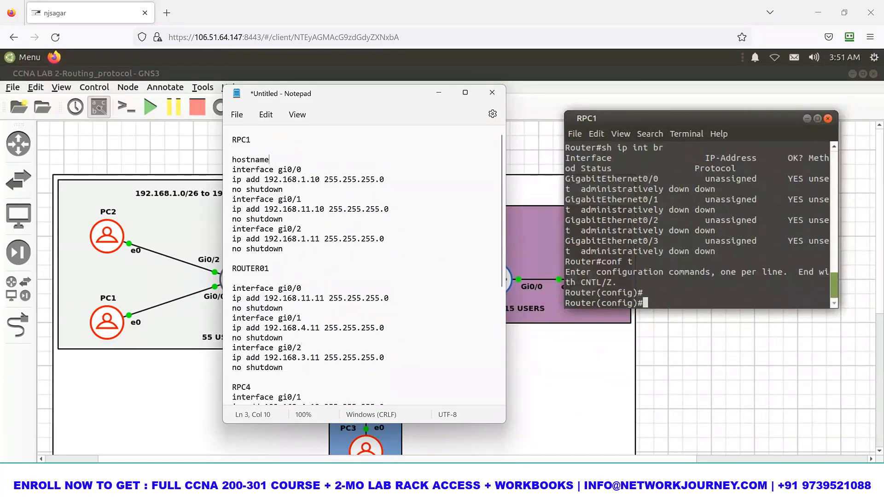
type(" RPC1")
Select RPC1's configuration from hostname RPC1 to the last no shutdown, and open the Guacamole clipboard editor.
left_click_drag(283, 249, 231, 160)
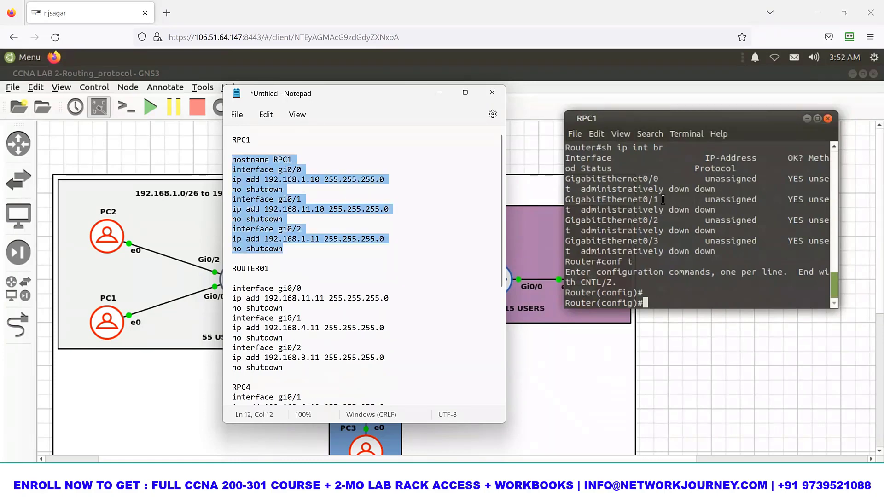
left_click(663, 199)
key("ctrl+alt+shift")
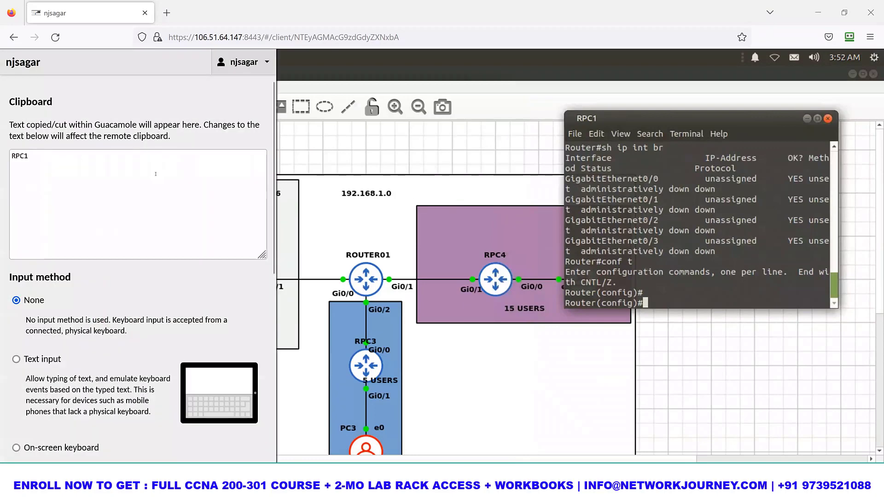
Try to replace the text in the Guacamole clipboard with RPC1's configuration.
left_click(136, 170)
key("ctrl+a")
type("RPC1")
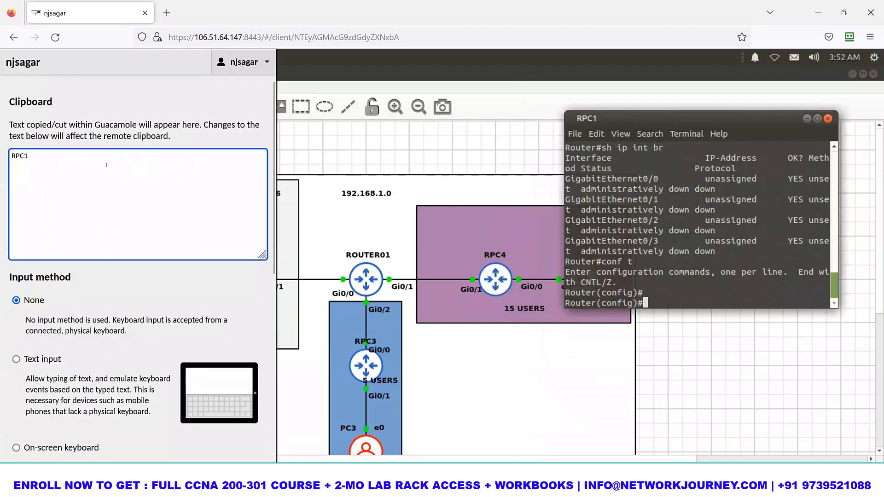
key("ctrl+a")
type("RPC1")
Copy the selected RPC1 configuration from Notepad again and try to paste it over the Guacamole clipboard text.
key("alt+Tab")
right_click(273, 179)
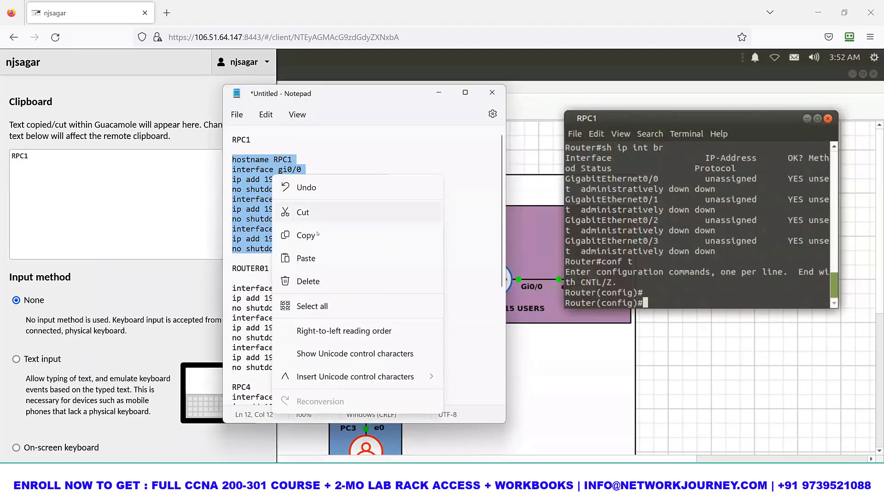
left_click(317, 232)
key("alt+Tab")
left_click_drag(31, 156, 11, 156)
key("ctrl+v")
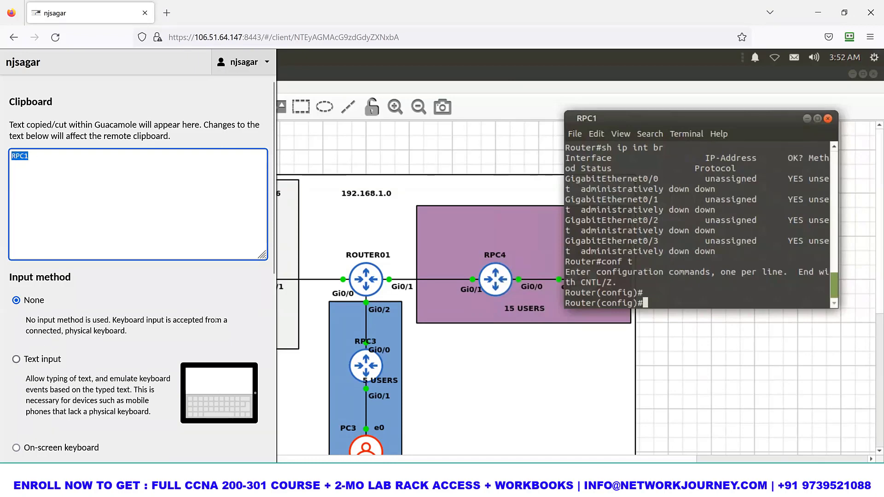
Retry pasting RPC1's configuration over the selected text in the Guacamole clipboard.
key("alt+Tab")
right_click(266, 225)
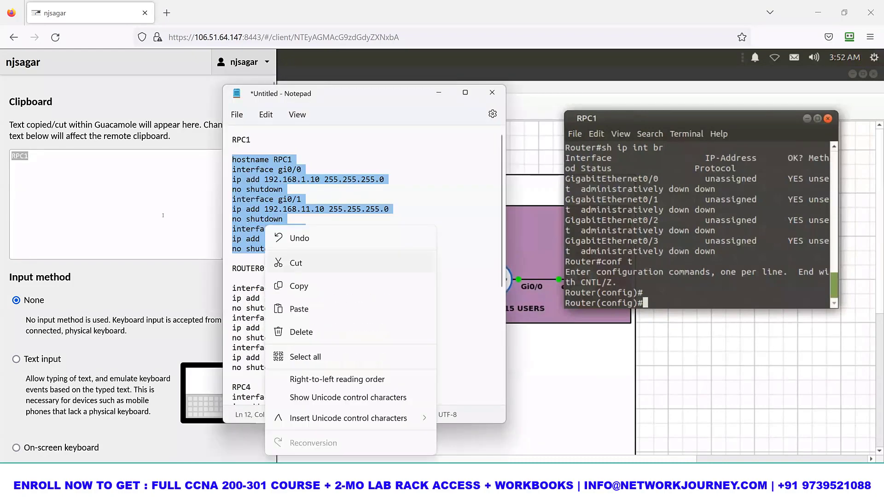
left_click(75, 181)
left_click_drag(44, 168, 11, 156)
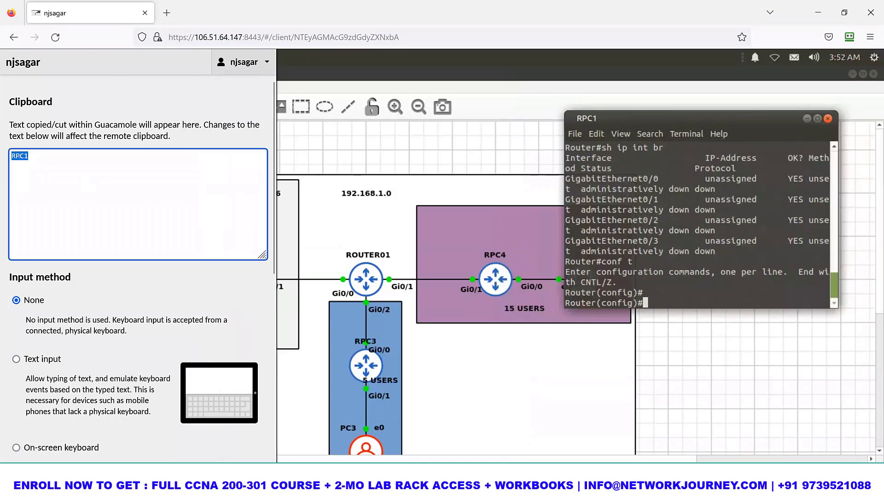
right_click(19, 158)
left_click(65, 240)
Clear the Guacamole clipboard and switch the input method to Text input.
key("ctrl+a")
key("BackSpace")
left_click(16, 359)
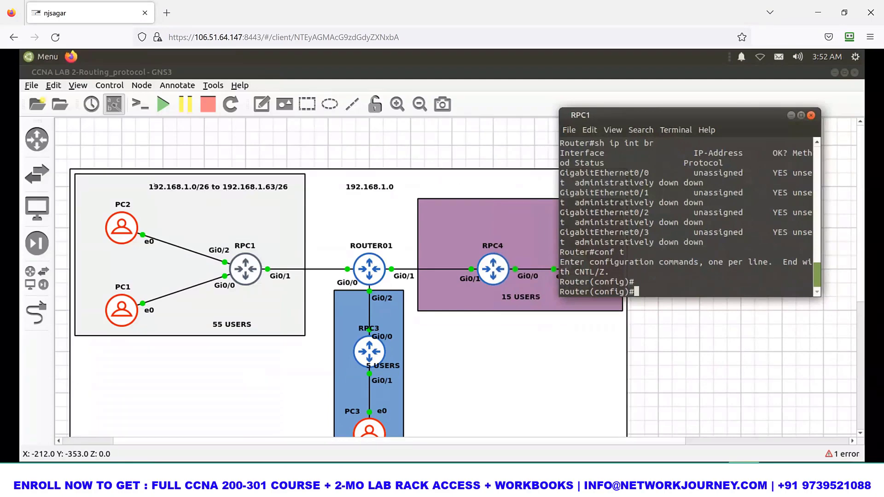
Reopen the Guacamole clipboard, copy RPC1's configuration from Notepad once more and try to paste it into the empty box.
key("ctrl+alt+shift")
right_click(133, 179)
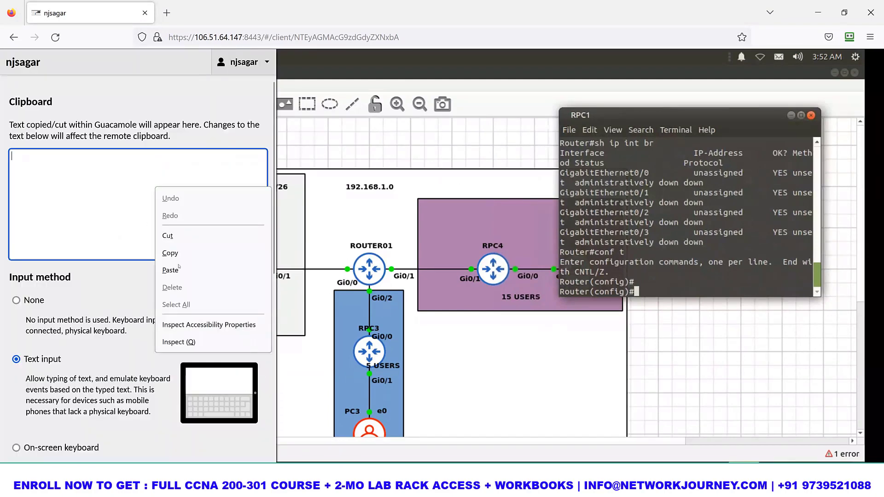
left_click(87, 177)
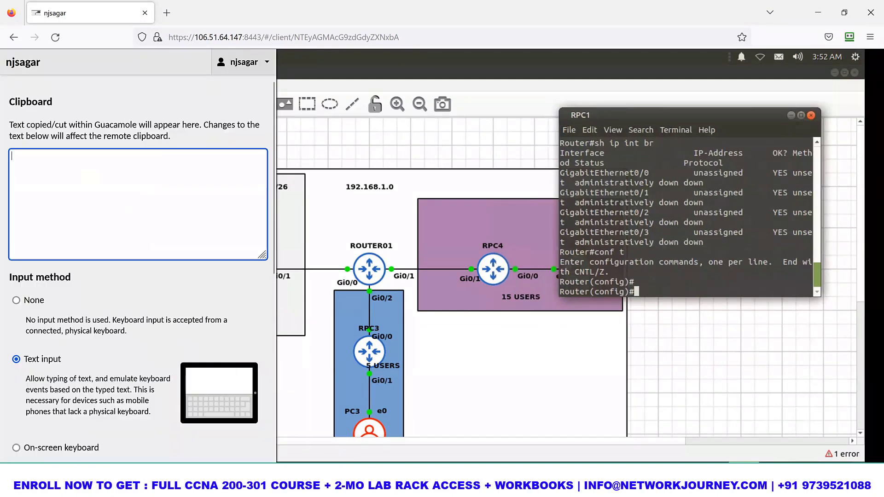
key("alt+Tab")
right_click(269, 195)
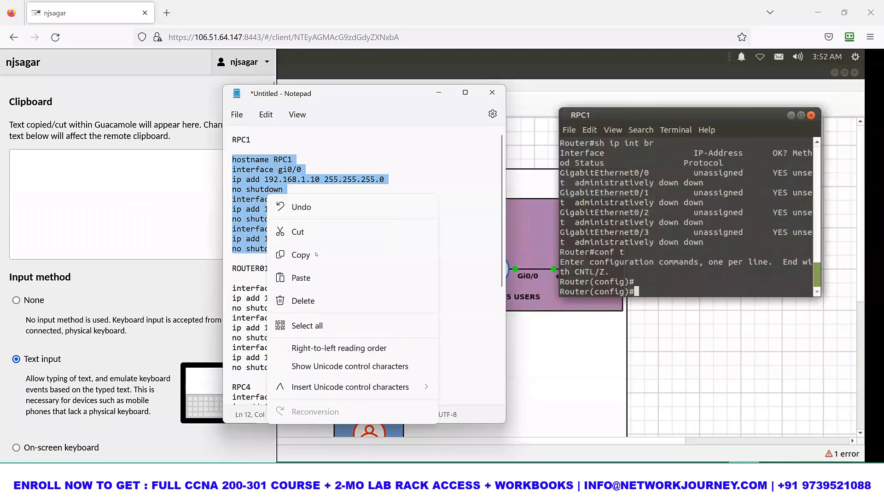
left_click(316, 254)
key("alt+Tab")
right_click(55, 171)
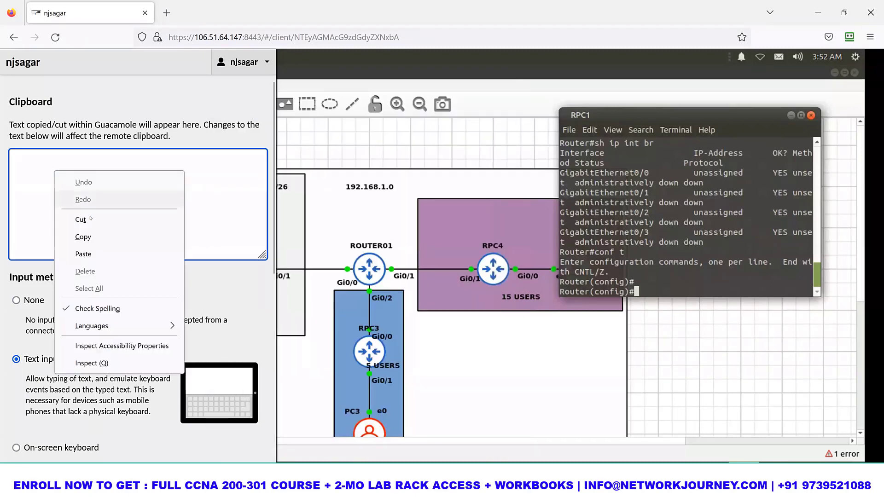
left_click(88, 254)
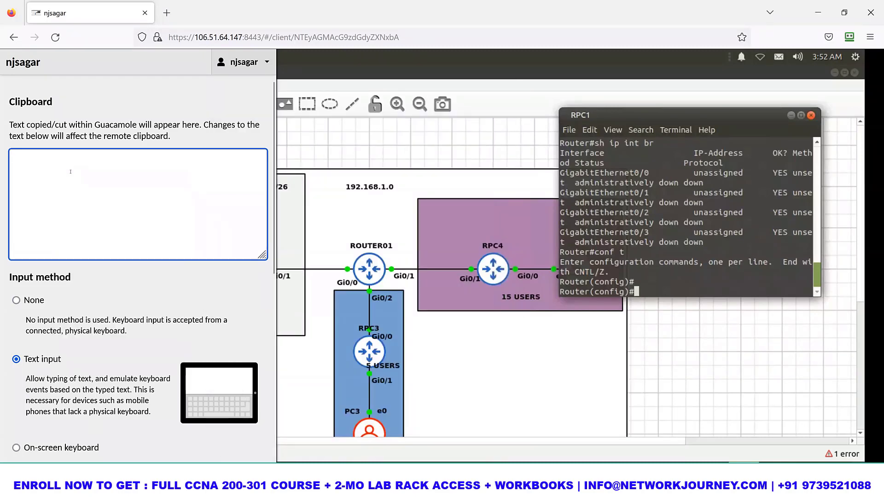
Close the Guacamole sidebar, bring back the RPC1 console and try to paste the clipboard contents at its configuration prompt.
left_click(645, 169)
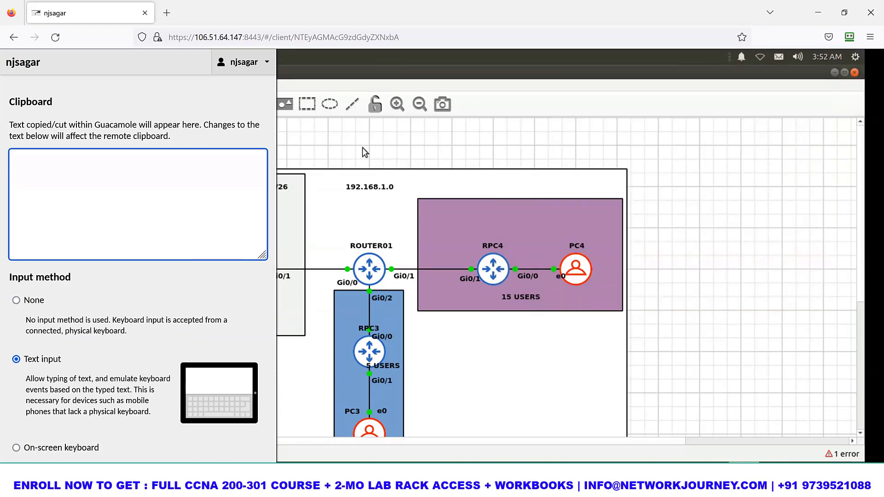
key("ctrl+alt+shift")
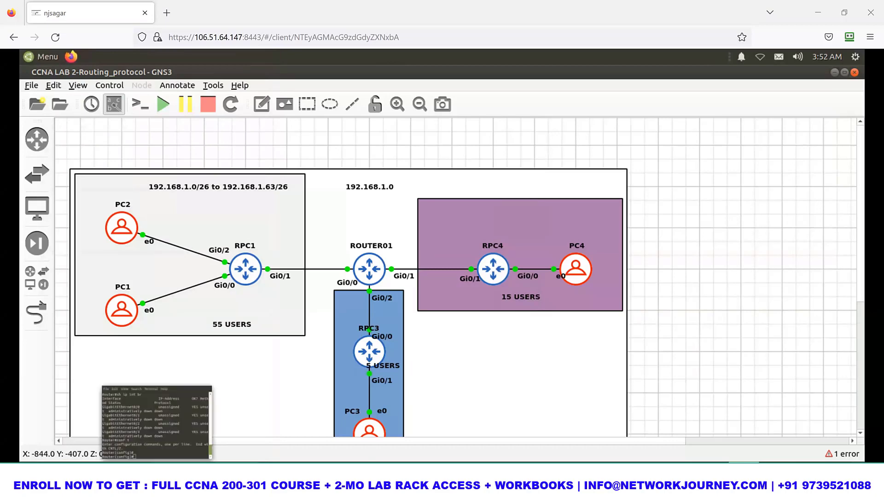
left_click(159, 469)
right_click(700, 211)
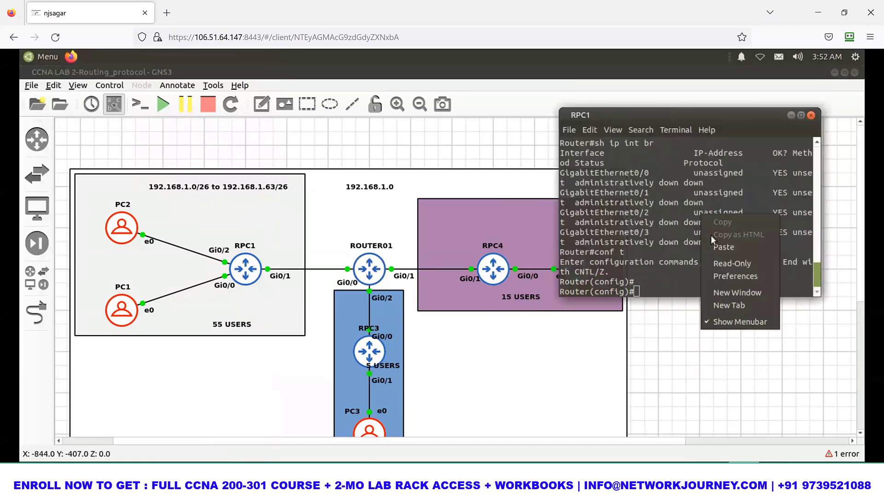
left_click(729, 245)
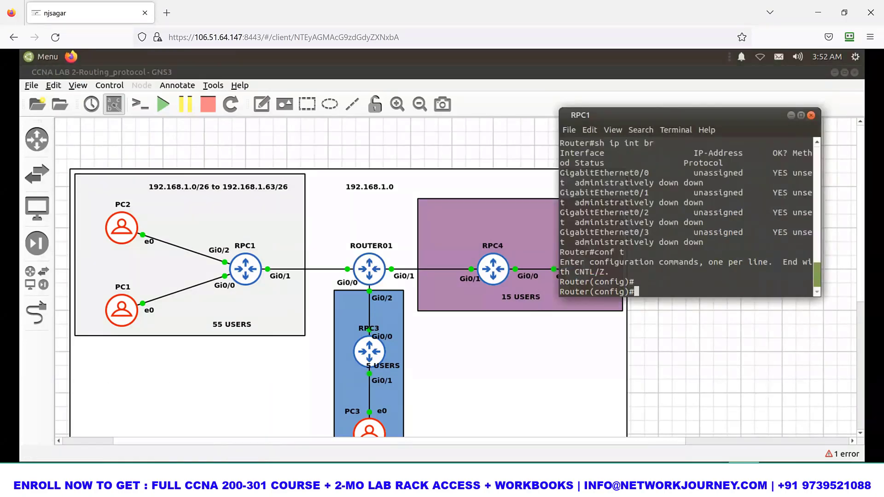
Find and open the Text Editor on the remote desktop, then resize and reposition its blank document beside the topology.
key("alt+Tab")
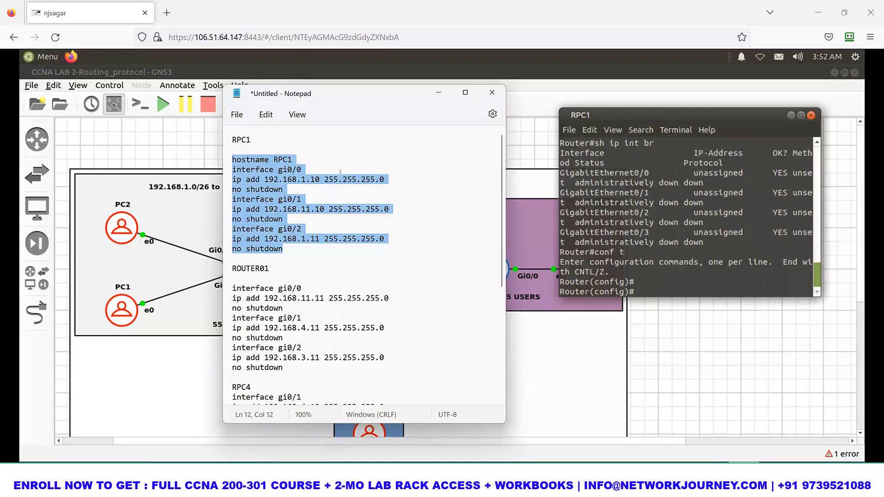
left_click(42, 57)
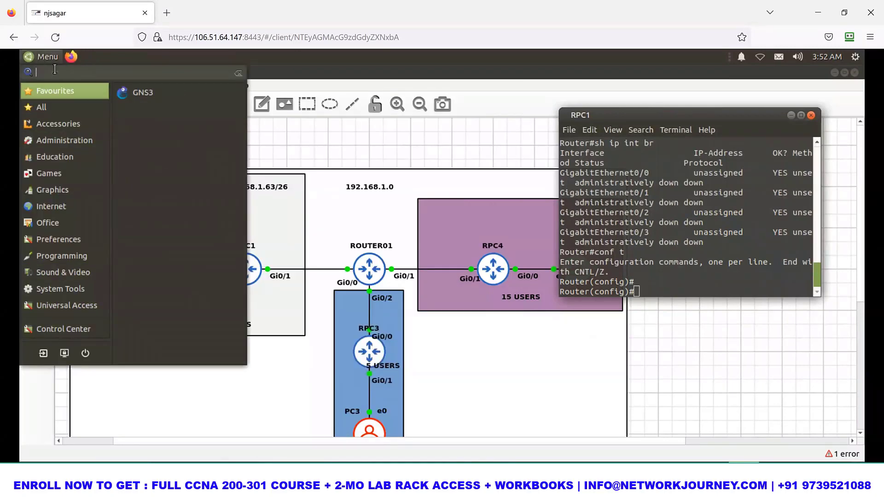
type("term")
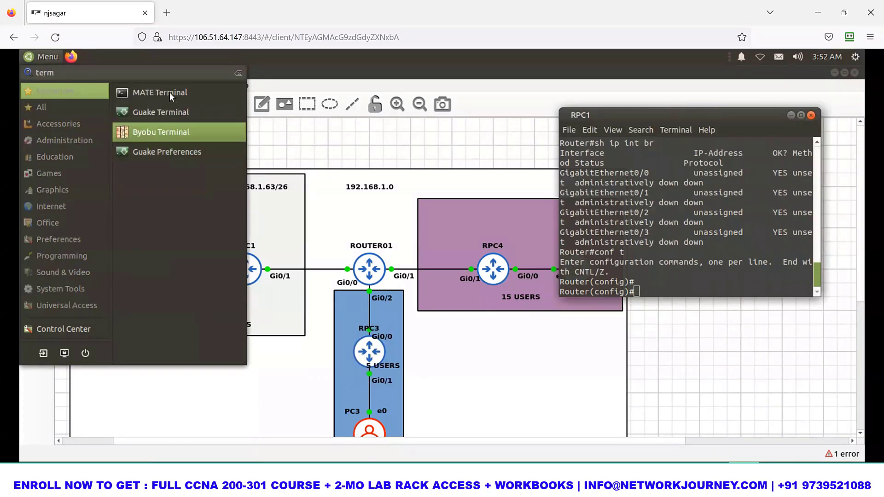
key("ctrl+a")
type("text")
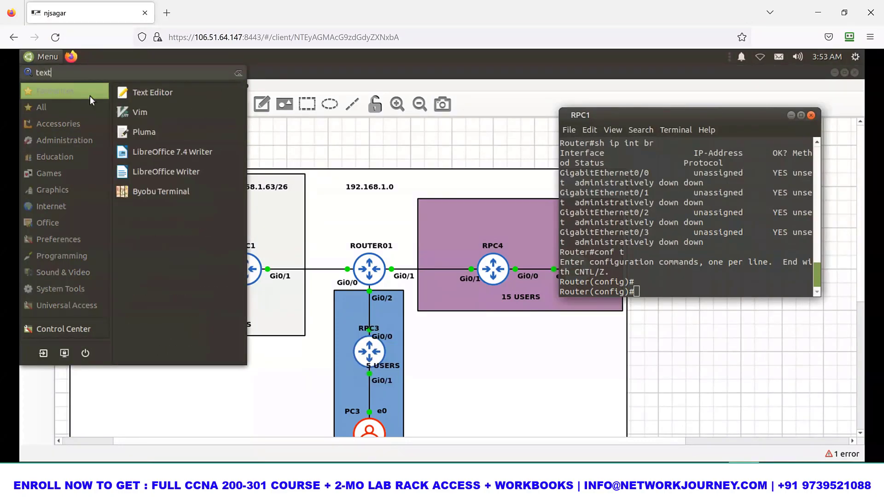
left_click(142, 90)
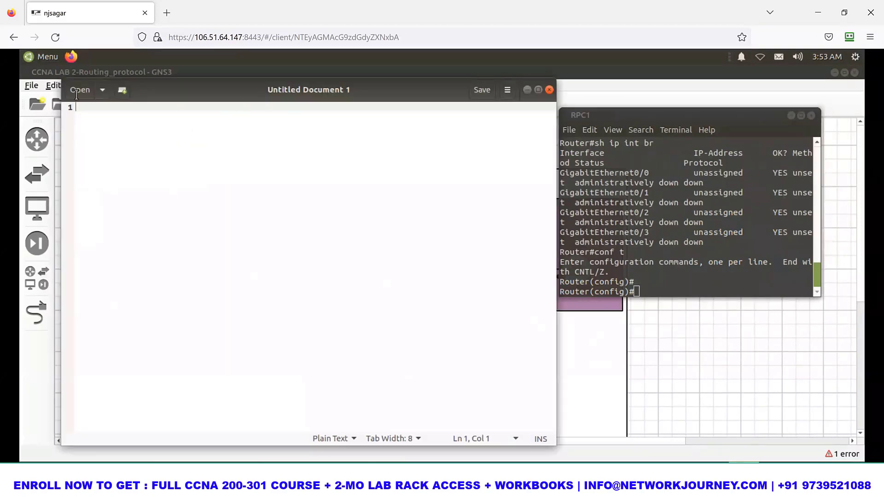
left_click_drag(59, 83, 526, 85)
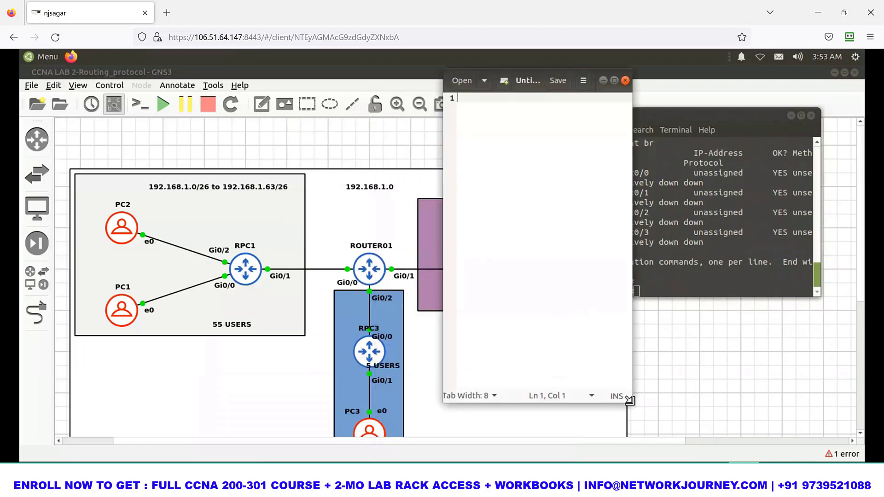
left_click_drag(630, 402, 826, 398)
left_click_drag(557, 88, 506, 114)
Copy the entire Notepad configuration draft and try to paste it into the blank Text Editor document.
key("alt+Tab")
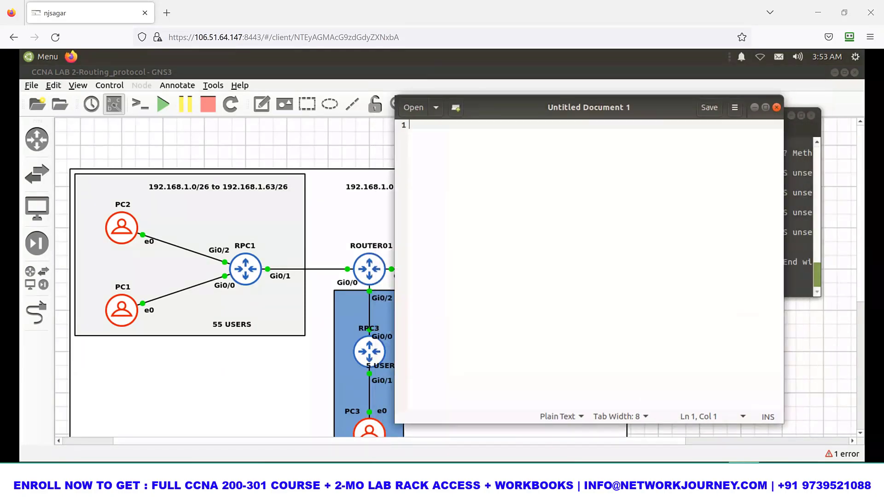
key("ctrl+a")
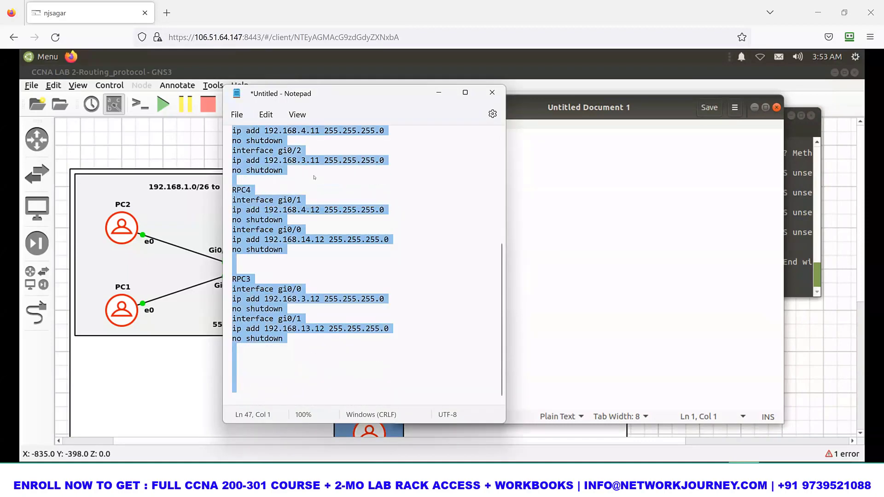
key("alt+Tab")
right_click(483, 184)
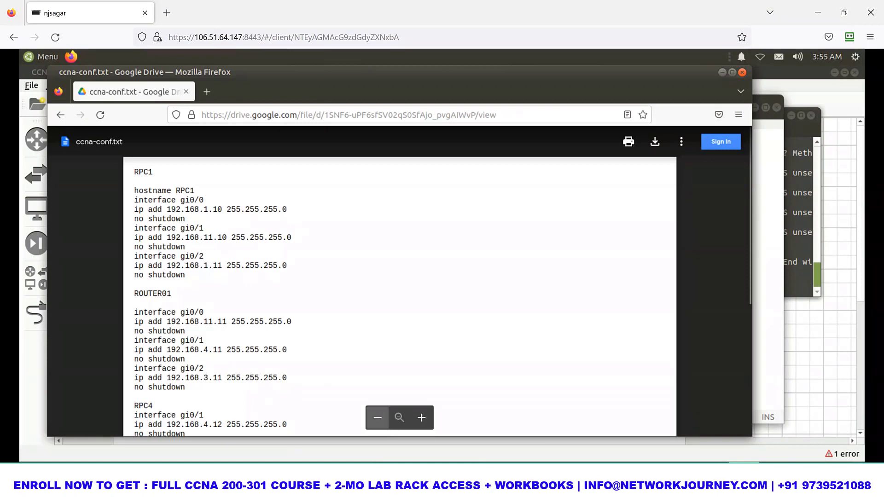
Copy RPC1's hostname and gi0/0 to gi0/2 configuration from ccna-conf.txt and apply it at the RPC1 configuration prompt.
left_click_drag(185, 275, 132, 191)
mouse_move(225, 469)
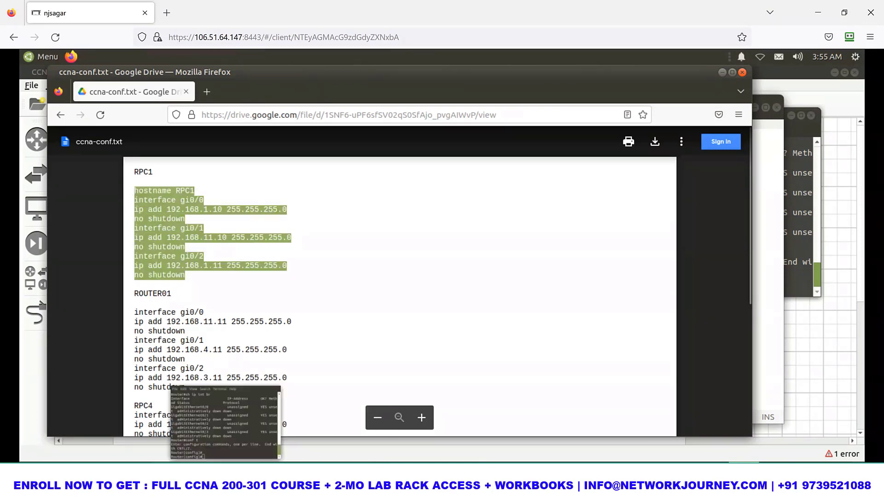
right_click(660, 267)
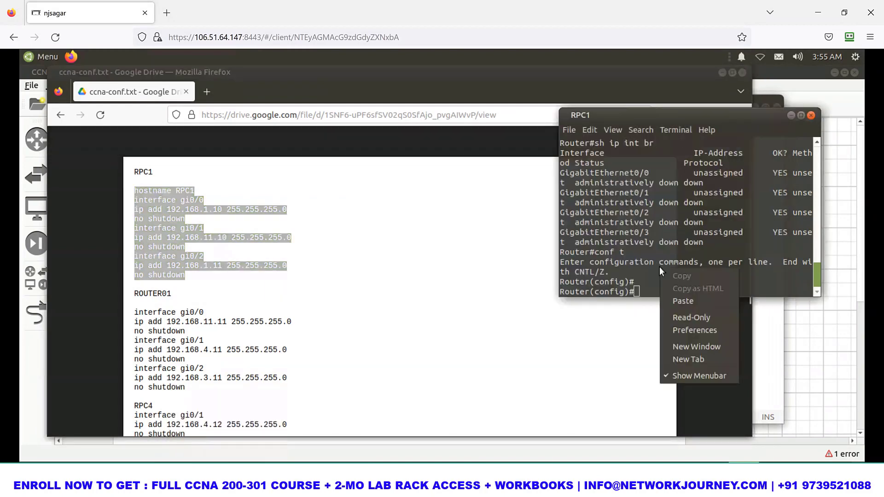
left_click(680, 305)
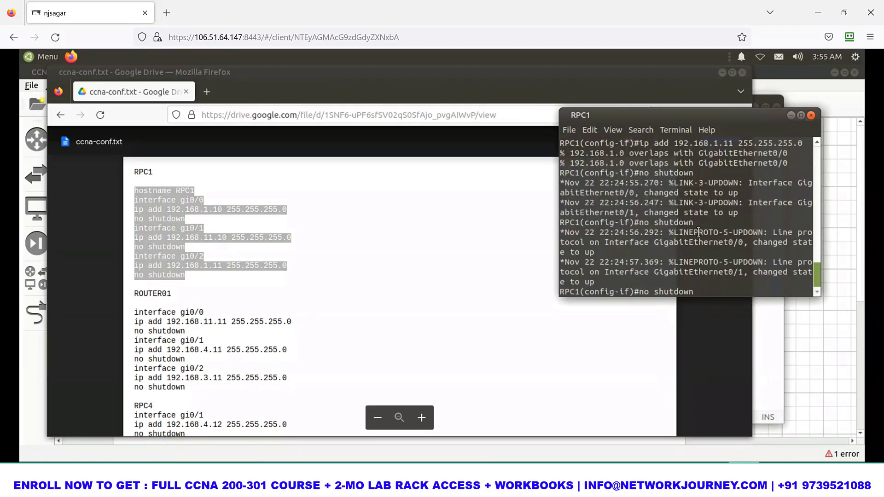
key("Return")
key("Return")
key("Return")
key("Return")
key("Return")
key("Return")
key("Return")
key("Return")
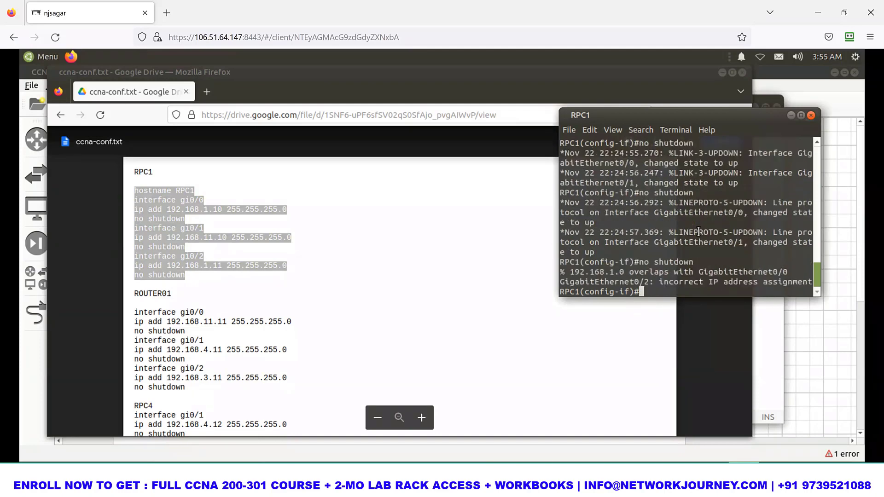
Leave configuration mode on RPC1 and list its interface status with sh ip int br.
type("end")
key("Return")
key("Return")
type("sh ip int br")
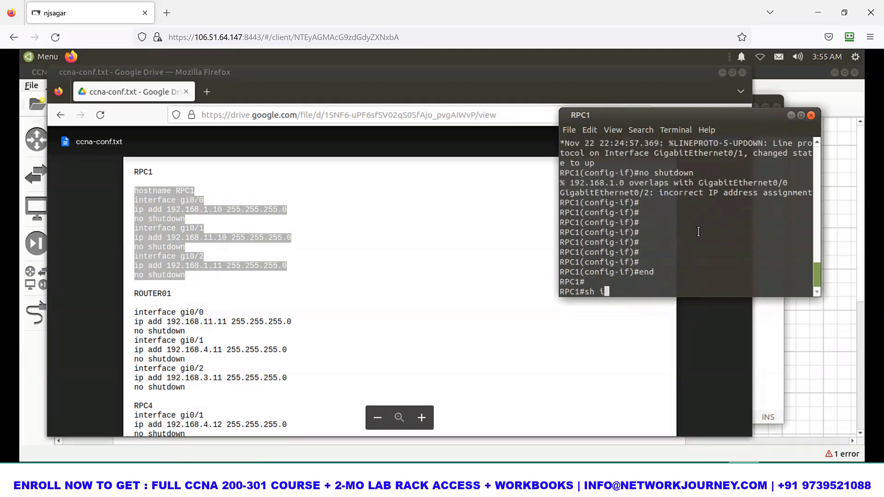
key("Return")
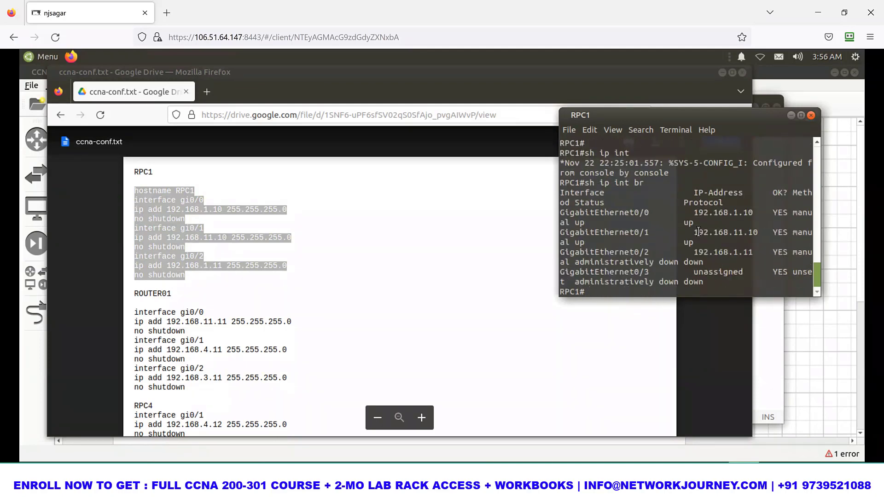
Review the gi0/0 and gi0/2 address lines in the RPC1 section of ccna-conf.txt.
left_click(206, 281)
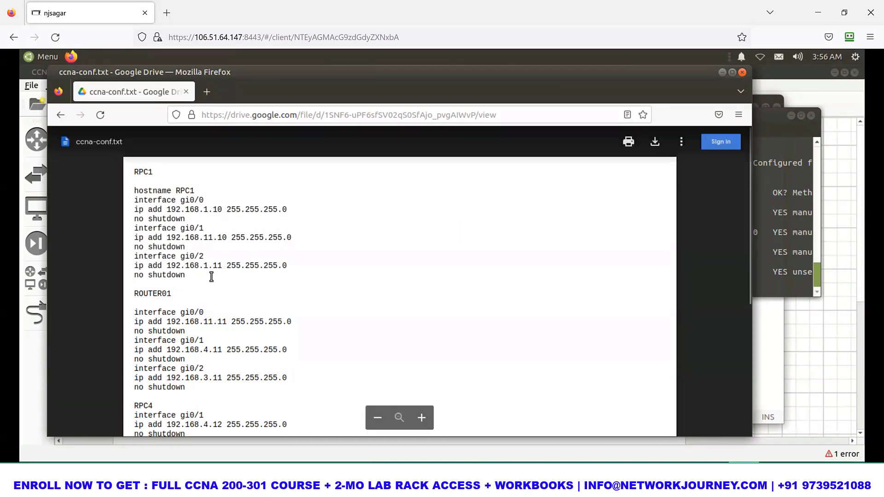
left_click_drag(190, 210, 241, 211)
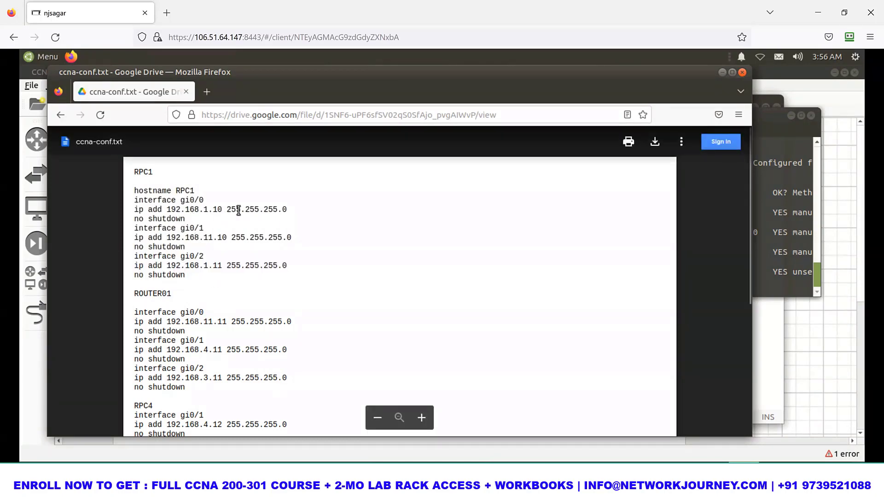
left_click(208, 273)
left_click_drag(194, 276, 192, 245)
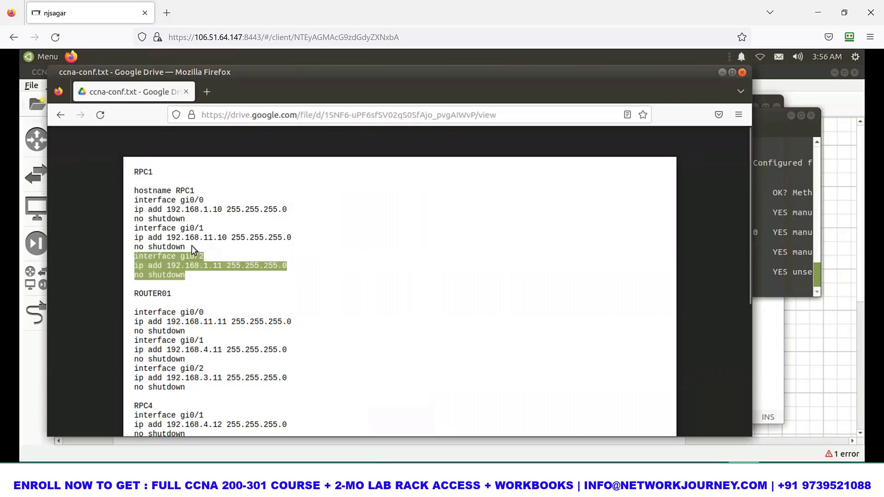
left_click(387, 427)
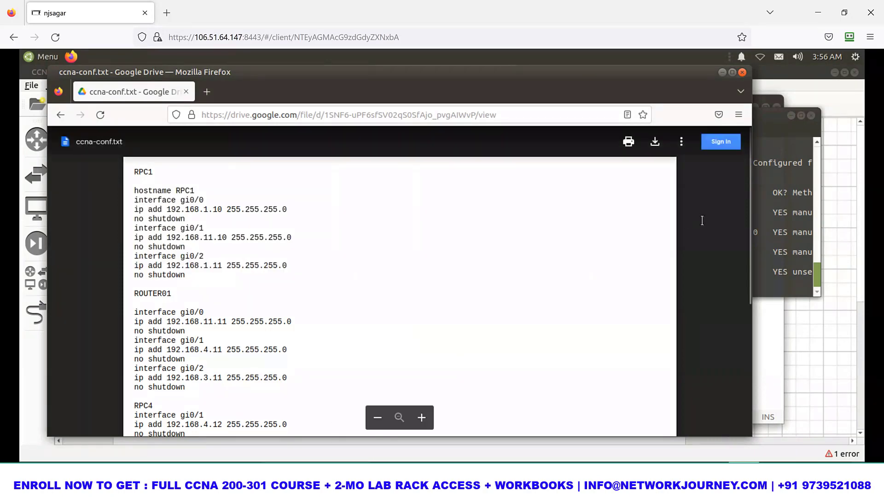
Run sh ip int br again on RPC1 and widen the console to check the interface addresses and status on single lines.
left_click(763, 222)
key("Return")
key("Return")
key("Return")
key("Return")
key("Return")
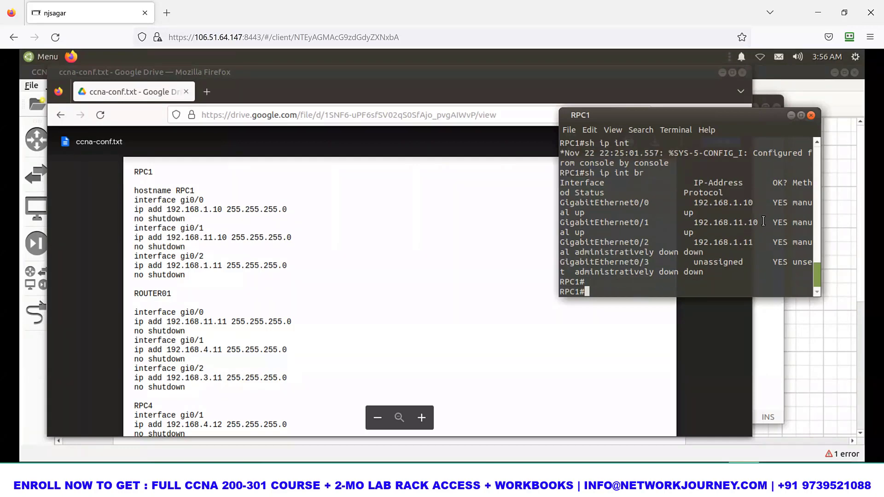
type("sh ip int br")
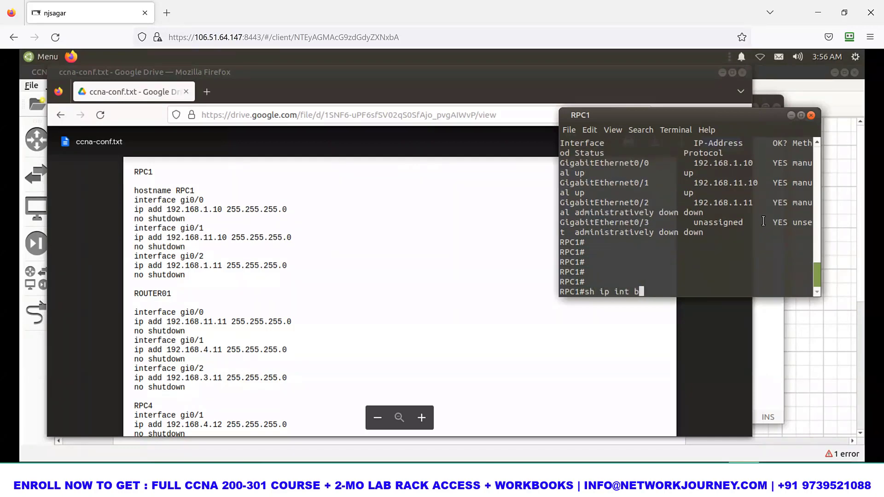
key("Return")
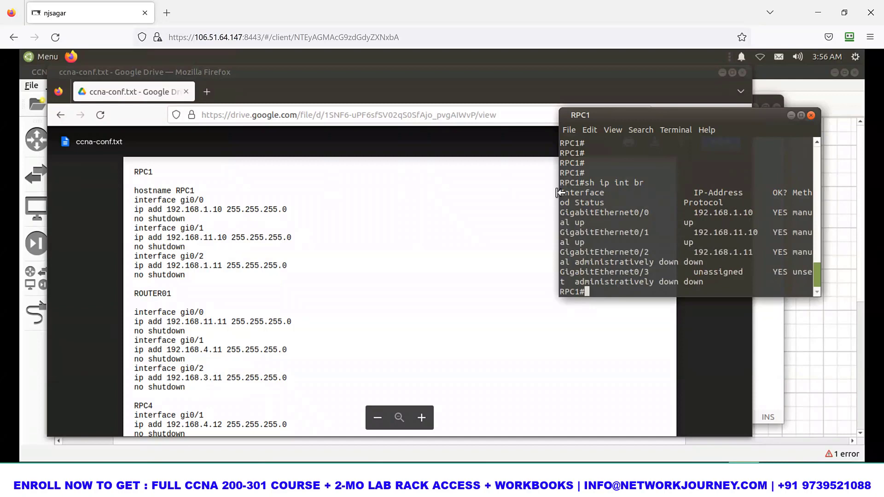
left_click_drag(559, 198, 356, 203)
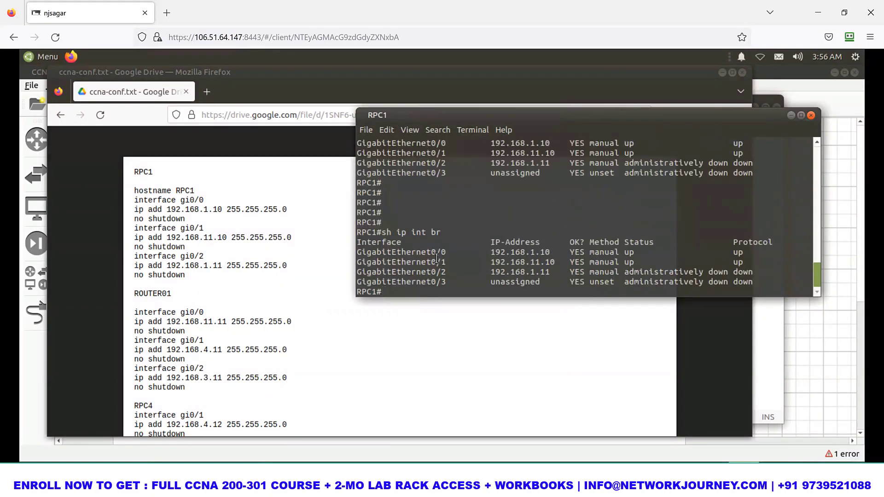
left_click_drag(423, 251, 699, 261)
Save RPC1's running configuration with wr mem and return to the ccna-conf.txt view.
left_click(658, 206)
type("wr mem")
key("Return")
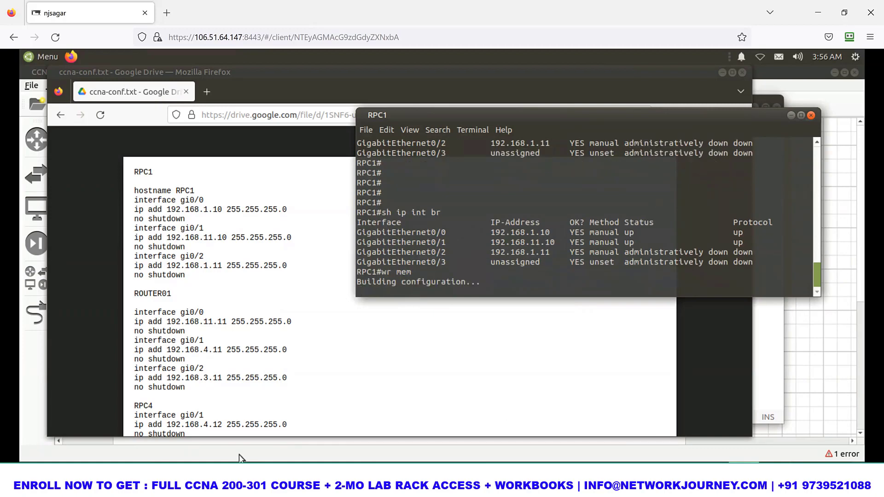
left_click(28, 469)
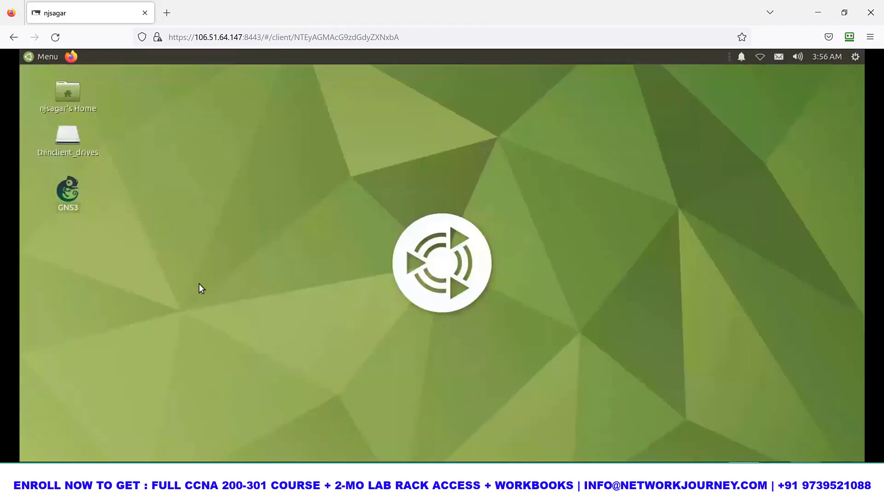
left_click(183, 416)
left_click(570, 469)
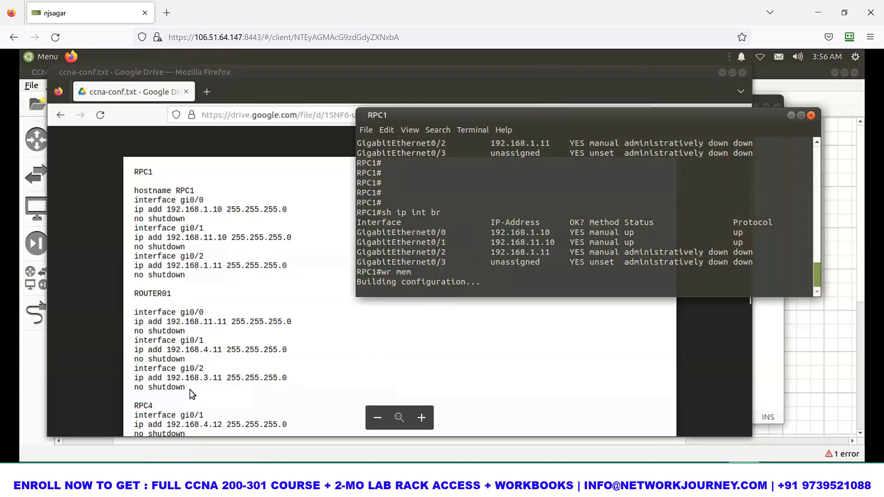
Copy the ROUTER01 interface configuration from ccna-conf.txt and open ROUTER01's console from the topology to its R01 prompt.
left_click_drag(190, 389, 136, 315)
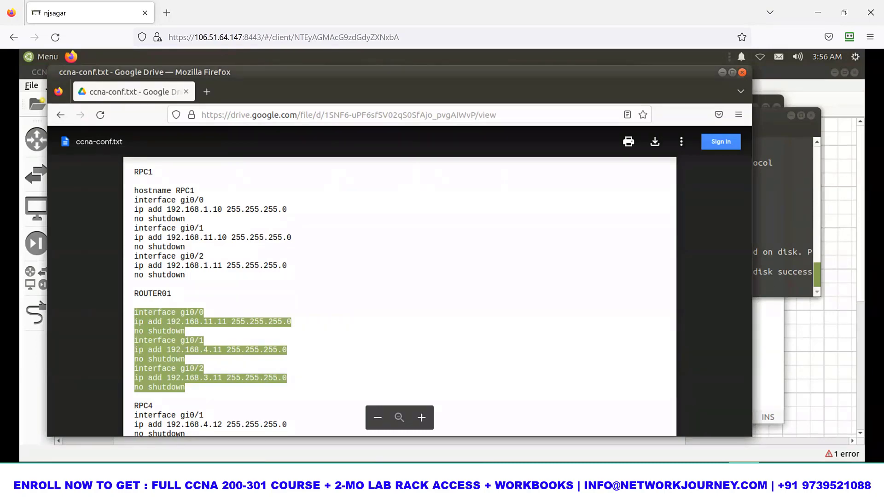
left_click(139, 469)
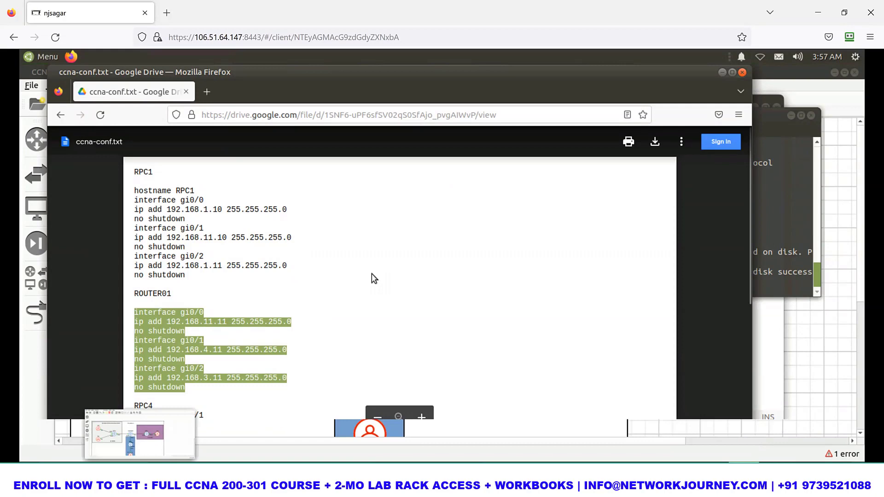
double_click(372, 274)
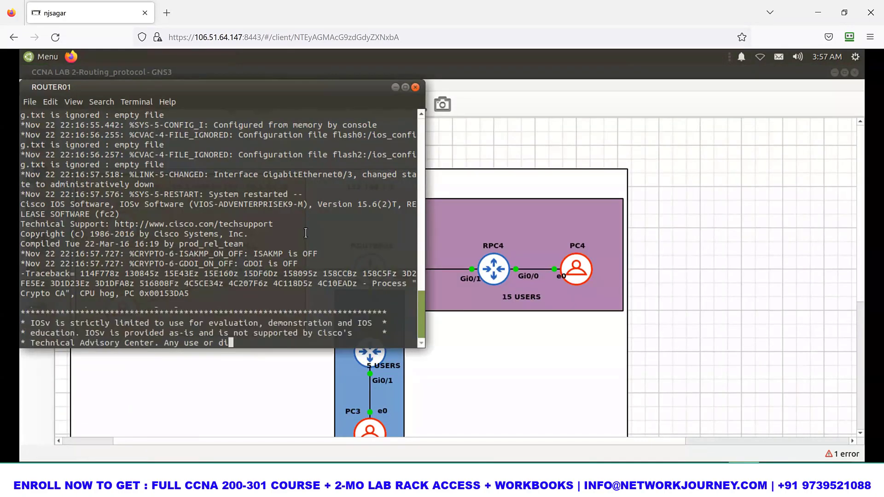
key("Return")
key("Return")
key("Return")
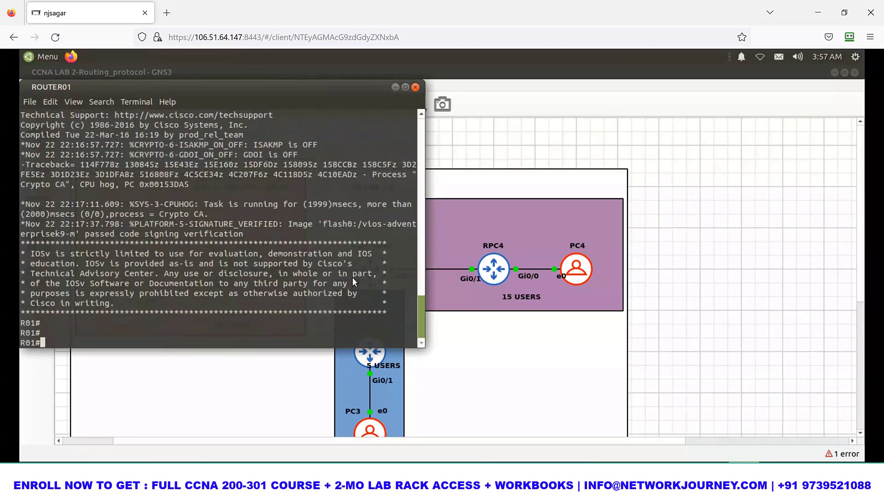
In ROUTER01's configuration mode, paste gi0/0 192.168.11.11, gi0/1 192.168.4.11 and gi0/2 192.168.3.11, mask 255.255.255.0, each with no shutdown.
key("Return")
key("Return")
type("conf t")
key("Return")
right_click(352, 277)
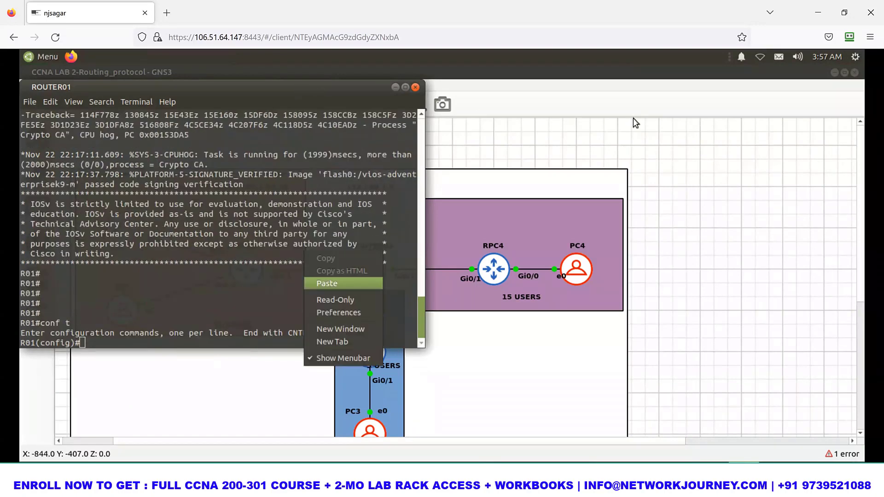
key("Return")
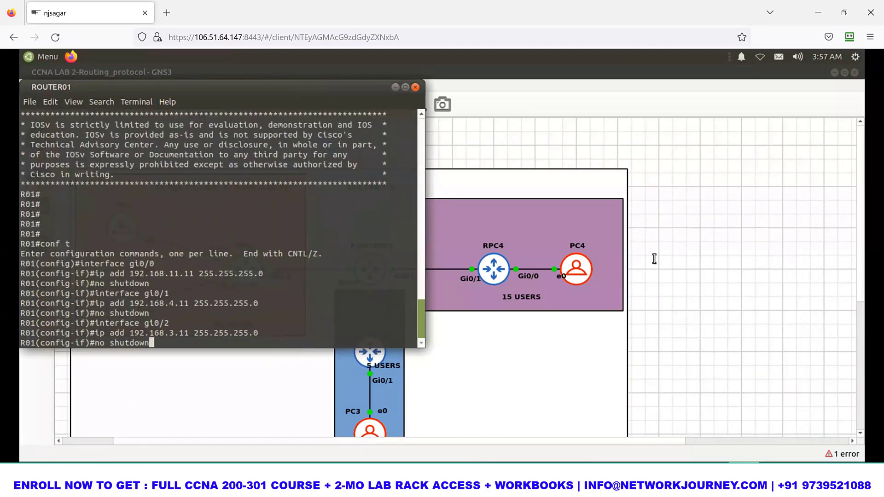
left_click_drag(223, 86, 447, 118)
key("Return")
key("Return")
key("Return")
key("Return")
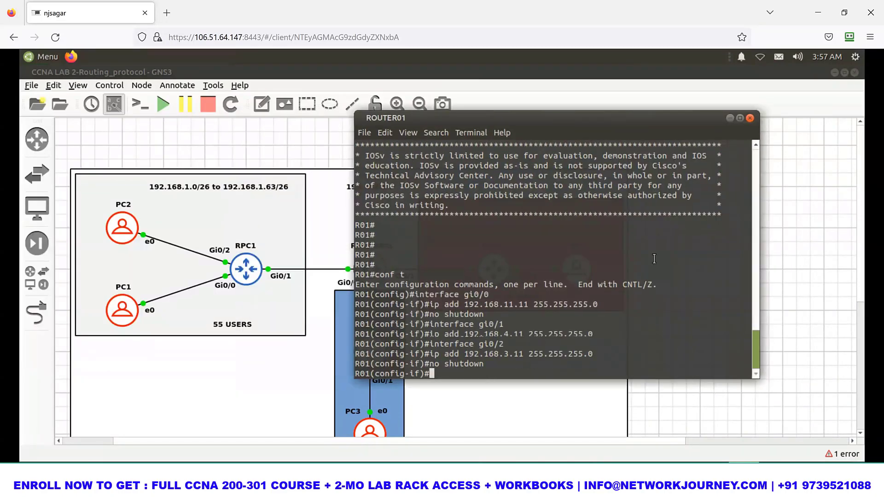
key("Return")
key("Return")
Exit configuration mode on ROUTER01, save with wr mem and move its console clear of the ROUTER01 and RPC3 nodes.
type("end")
key("Return")
type("wr mem")
key("Return")
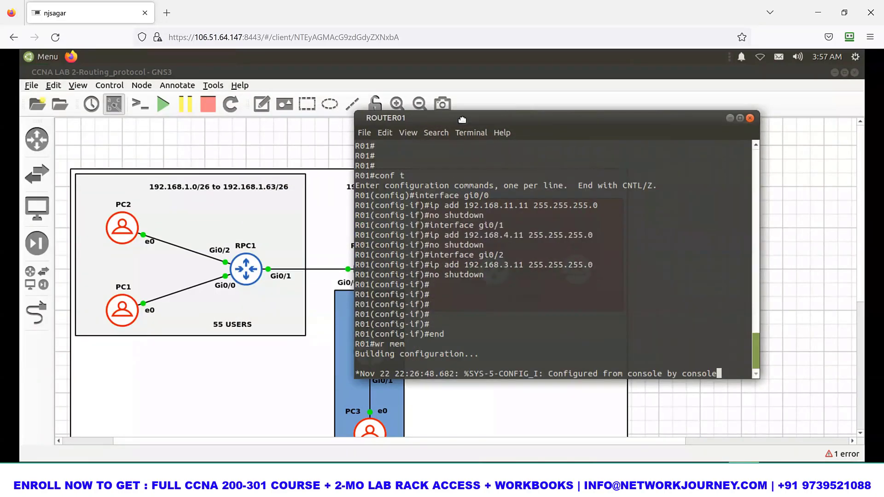
left_click_drag(458, 117, 679, 127)
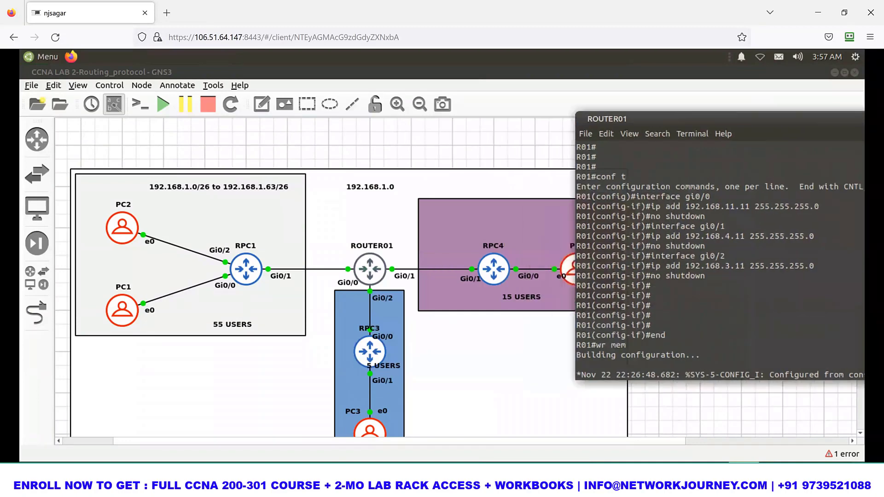
Return to ccna-conf.txt in the remote browser and copy the RPC4 interface configuration for gi0/1 and gi0/0.
left_click(258, 469)
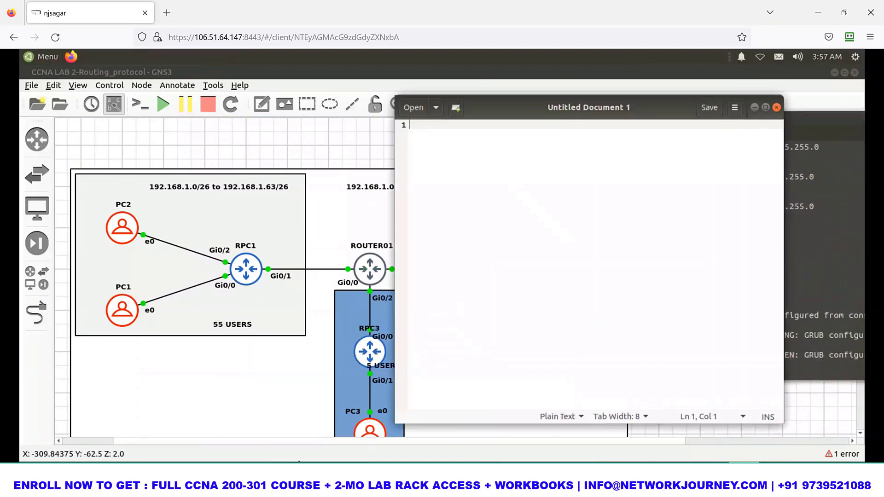
left_click(299, 468)
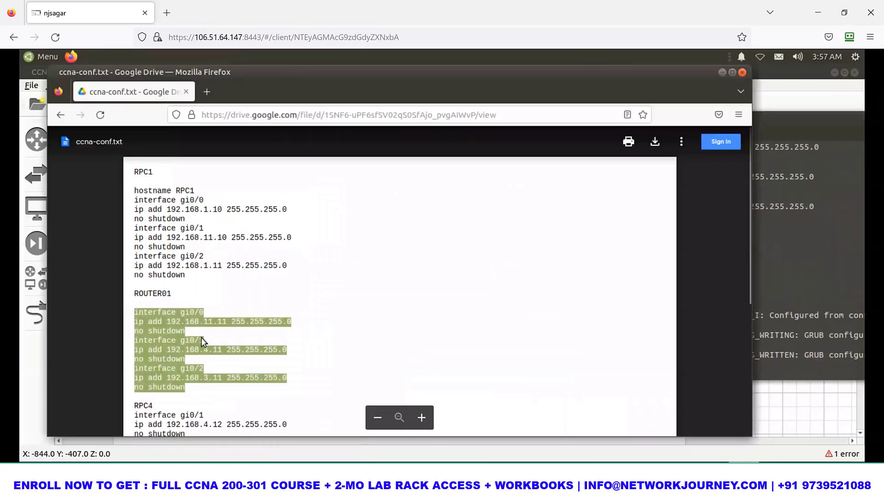
scroll(198, 261, "down", 4)
left_click_drag(134, 212, 186, 259)
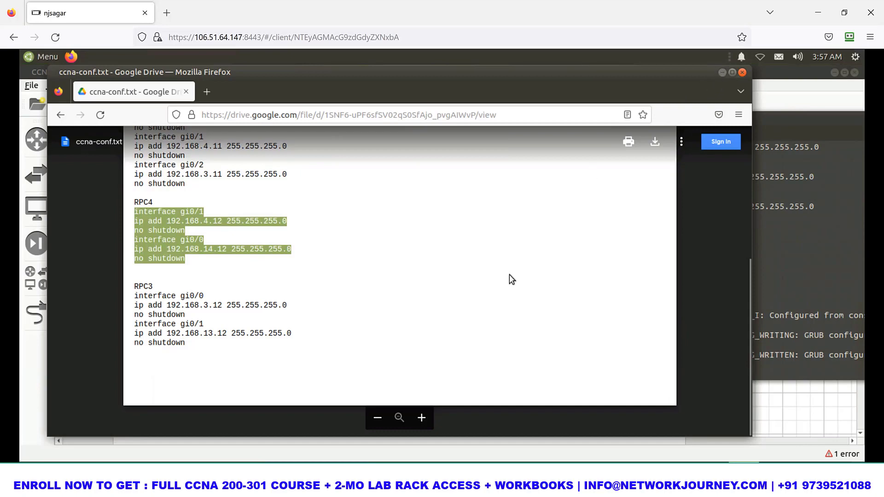
Open RPC4's console from the topology and bring it to the Router# prompt.
double_click(502, 265)
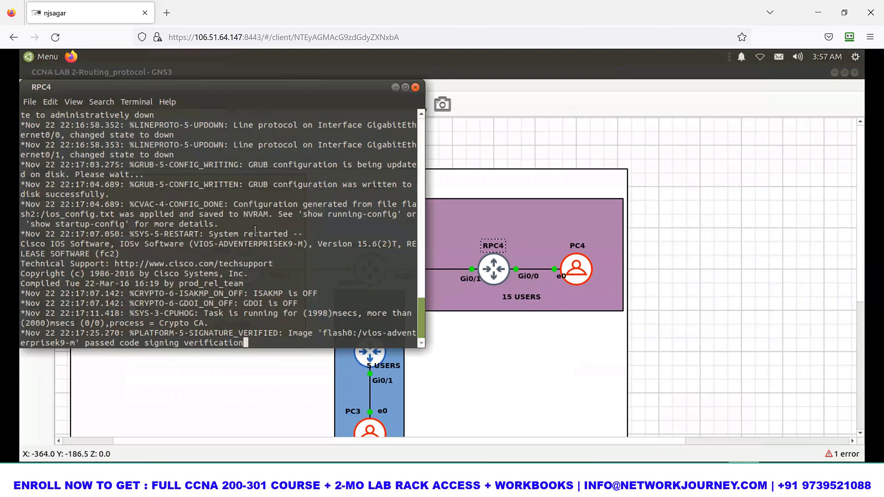
key("Return")
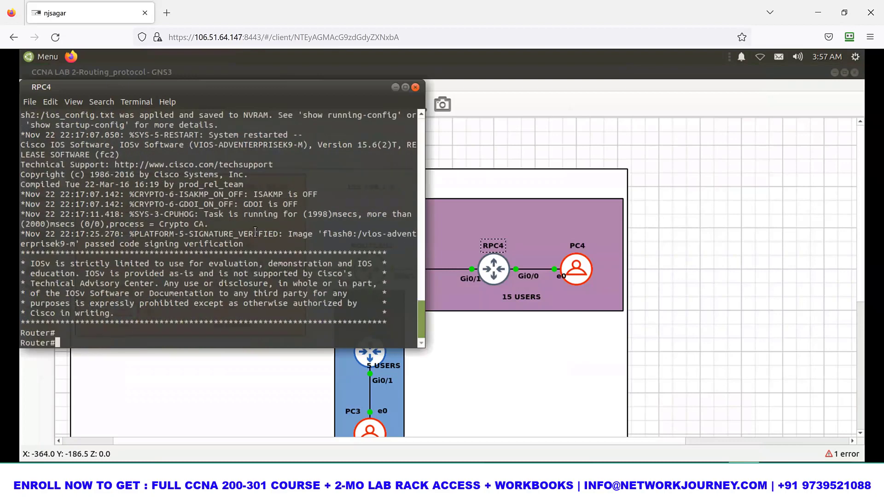
key("Return")
key("Return")
key("Return")
key("Return")
key("Return")
key("Return")
key("Return")
Enter configuration mode on RPC4 with conf t and paste gi0/1 192.168.4.12 and gi0/0 192.168.14.12, mask 255.255.255.0, each with no shutdown.
type("conf t")
key("Return")
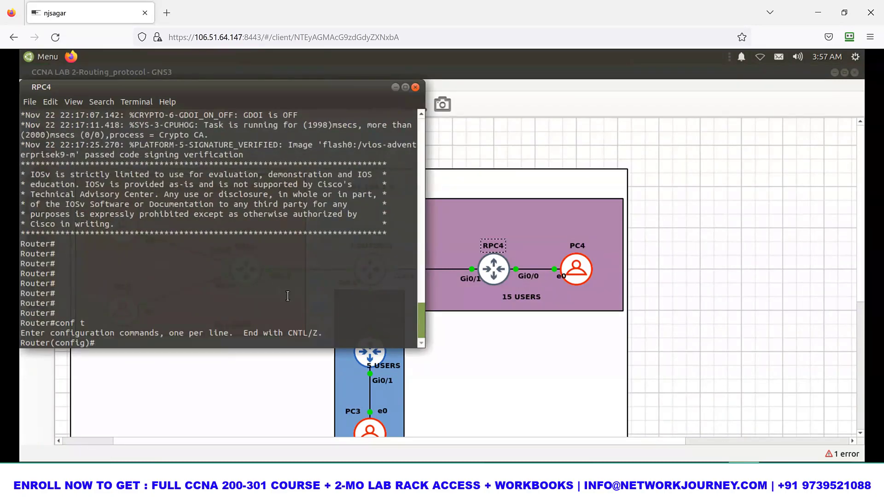
right_click(263, 259)
left_click(292, 286)
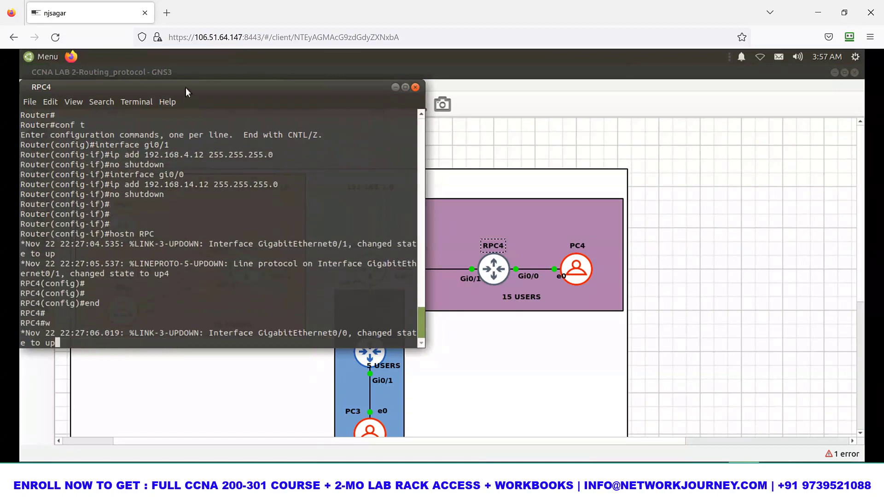
Set the hostname to RPC4, save with wr mem and move its console clear of the ROUTER01 and RPC3 nodes.
left_click(587, 207)
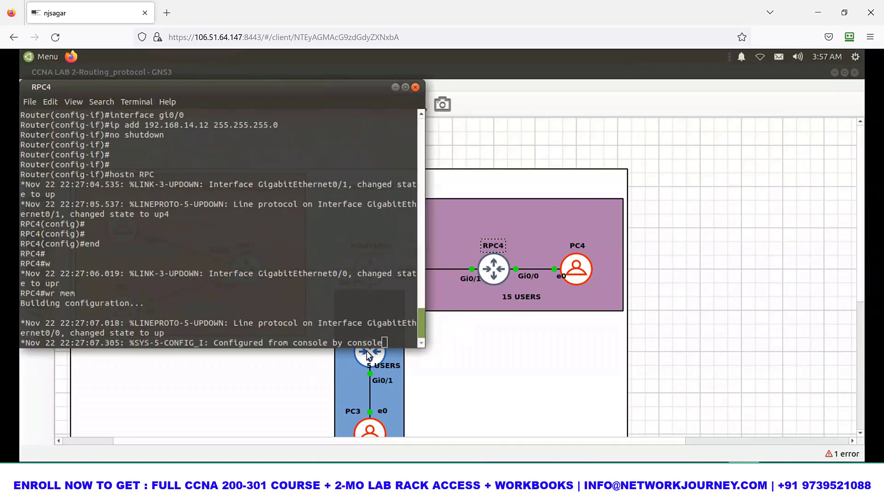
left_click_drag(184, 87, 662, 108)
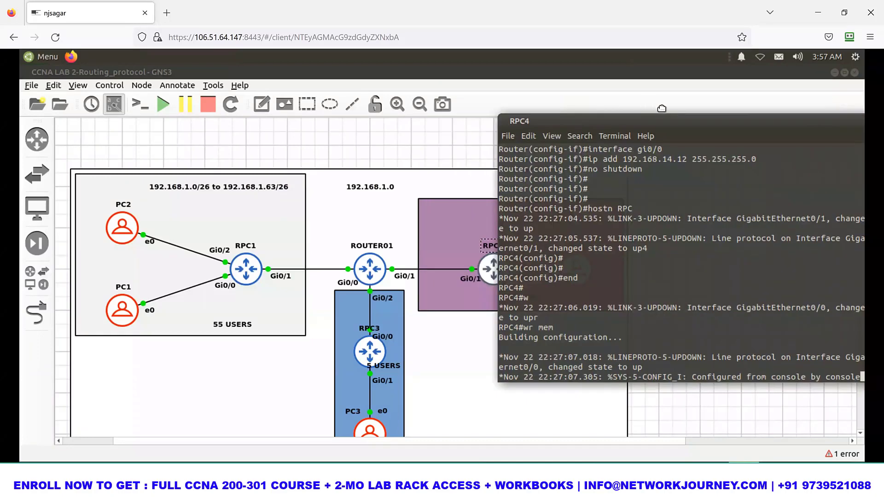
Open the console of RPC3 and copy the RPC3 commands for gi0/0 and gi0/1 from ccna-conf.txt.
left_click(370, 352)
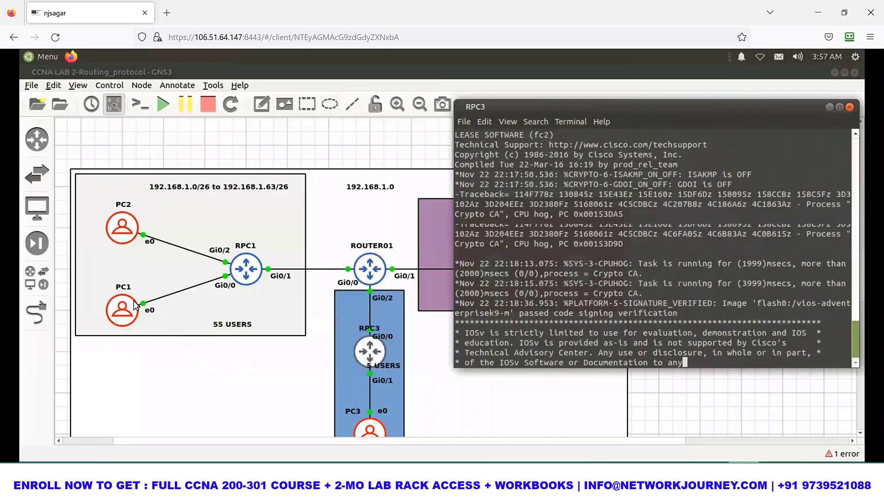
key("alt+Tab")
left_click_drag(186, 343, 134, 296)
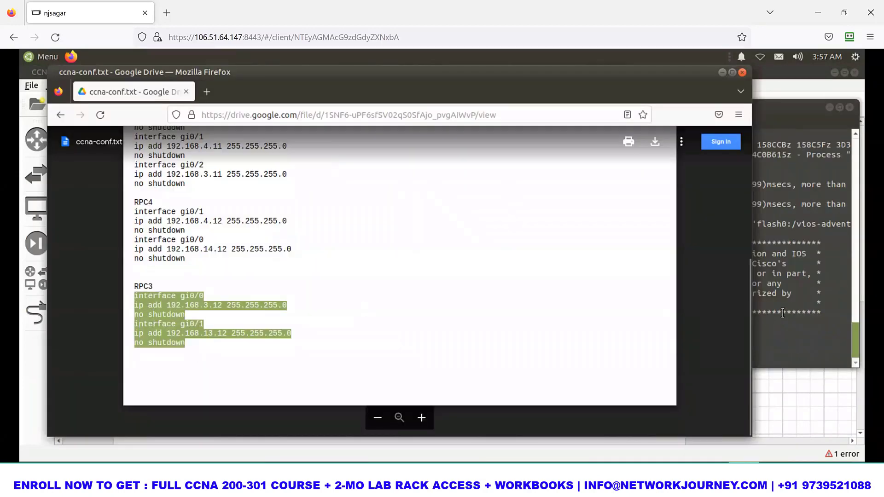
Enter global configuration mode in the RPC3 console and set the router's hostname to RPC3.
left_click(819, 308)
type("conf t")
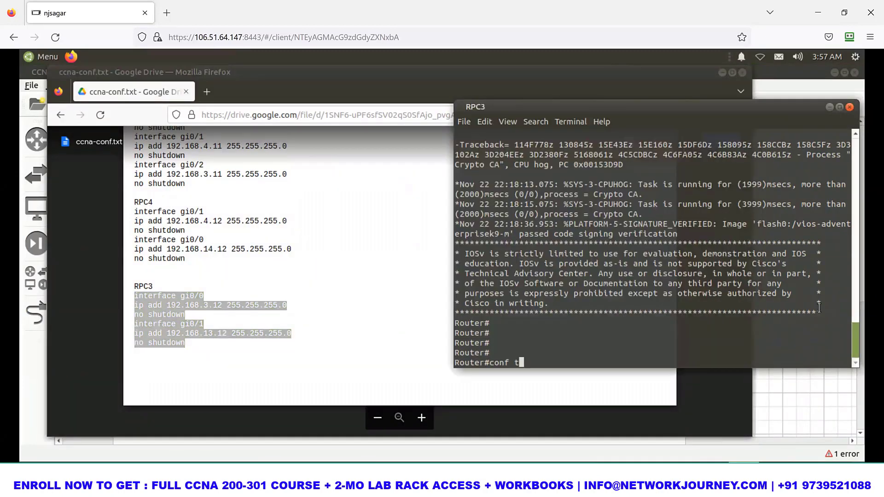
key("Return")
type("hostn ")
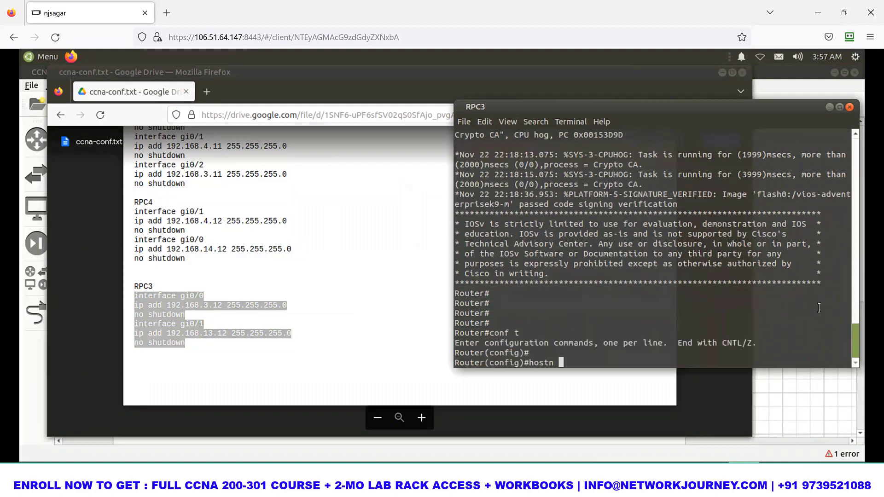
type("RPC3")
key("Return")
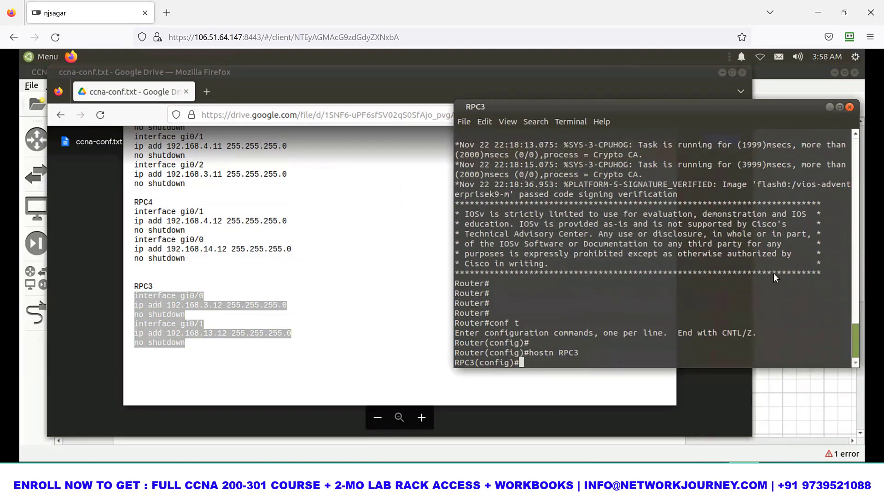
Paste the copied commands to enable RPC3's gi0/0 with 192.168.3.12 and gi0/1 with 192.168.13.12, both using mask 255.255.255.0.
right_click(773, 273)
left_click(803, 303)
key("Return")
key("Return")
key("Return")
key("Return")
key("Return")
key("Return")
key("Return")
Leave configuration mode on RPC3 and save its configuration with wr mem.
type("end")
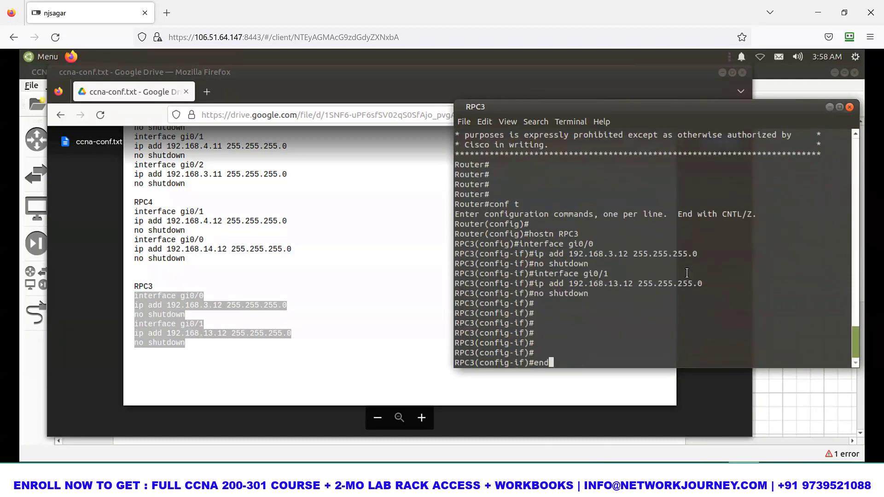
key("Return")
key("Return")
key("Return")
type("wr mem")
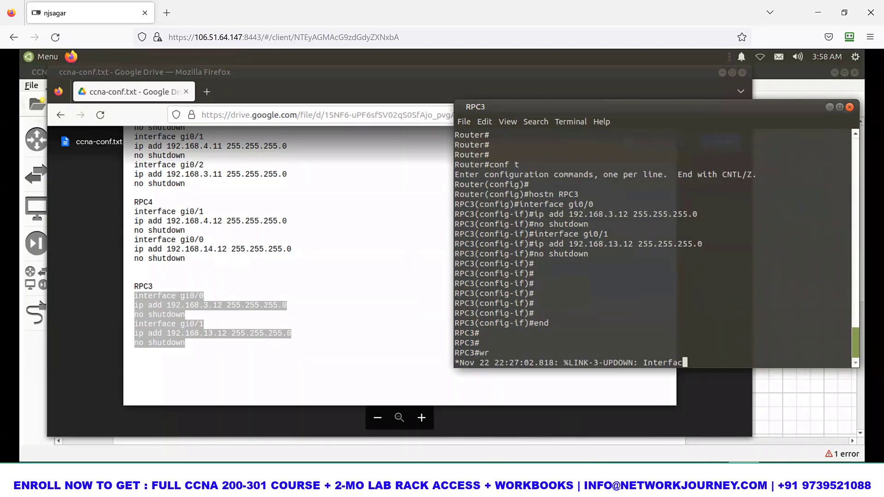
key("Return")
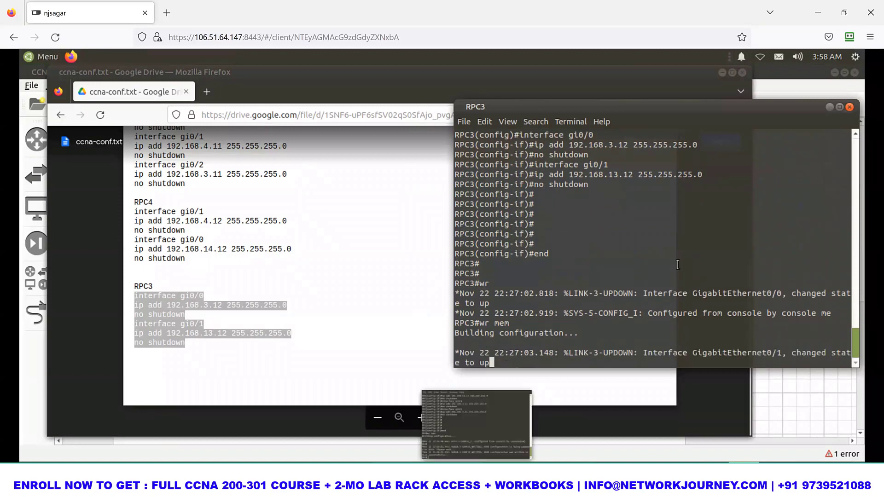
left_click(476, 469)
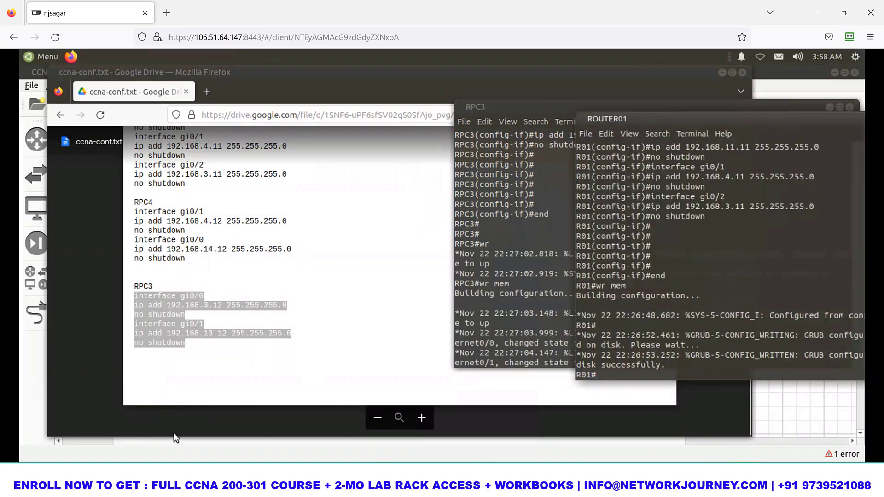
key("Return")
key("Return")
key("Return")
key("Return")
key("Return")
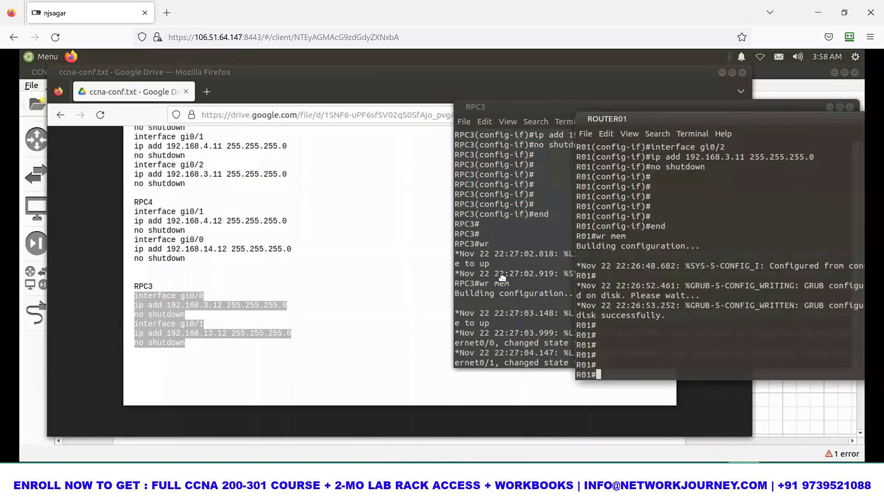
Ping RPC1's Gi0/0 address 192.168.1.10 from PC1, checking the address in the RPC1 console, and stop the ping.
left_click(109, 470)
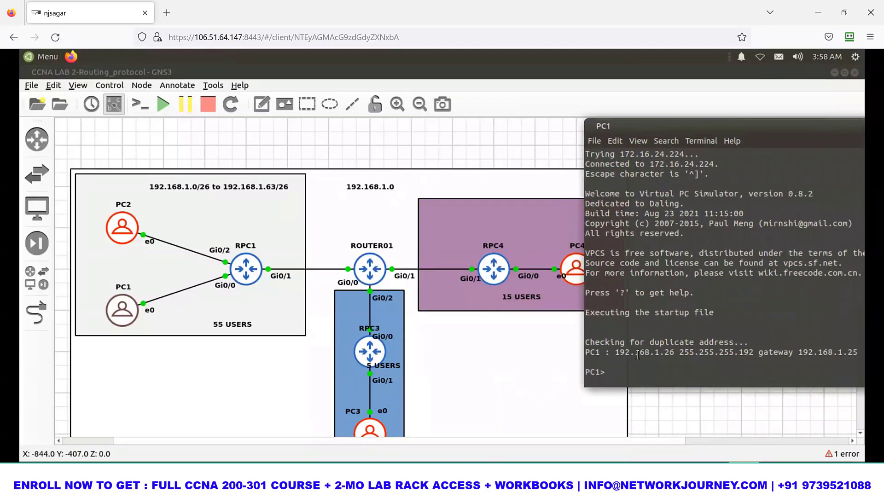
type("tra")
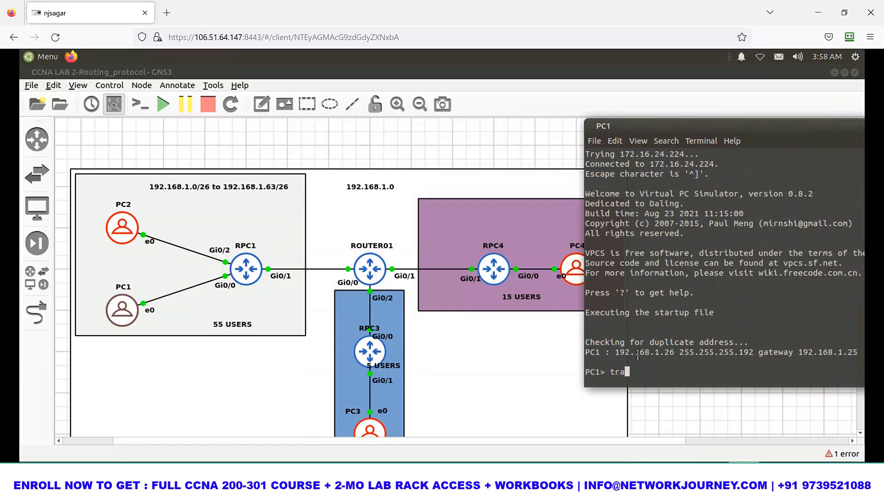
key("BackSpace")
key("BackSpace")
key("BackSpace")
type("ping 192.168.1.")
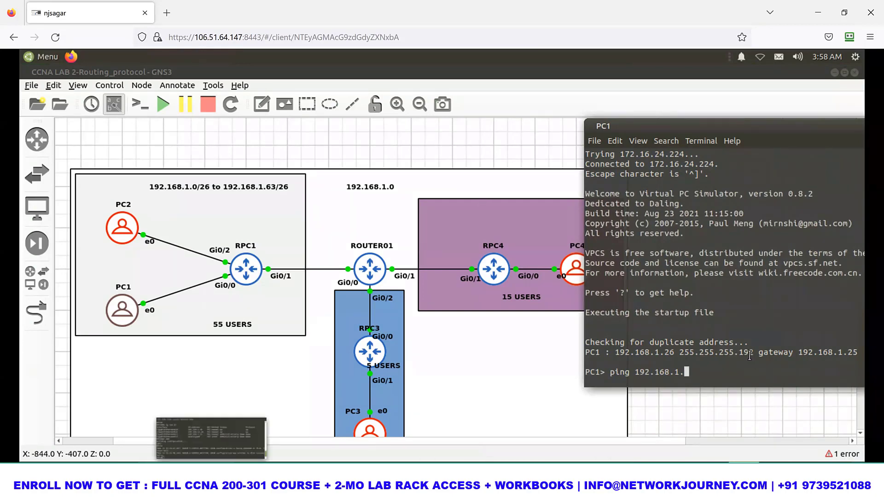
left_click(212, 468)
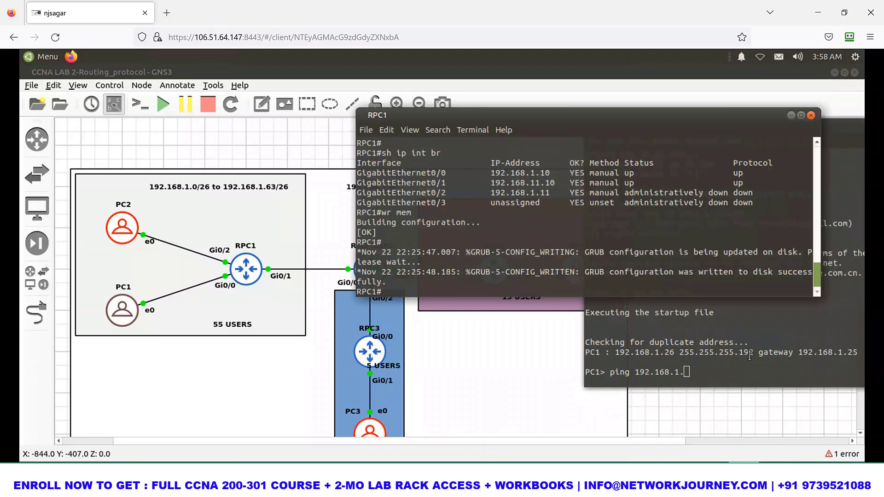
left_click(750, 355)
type("1")
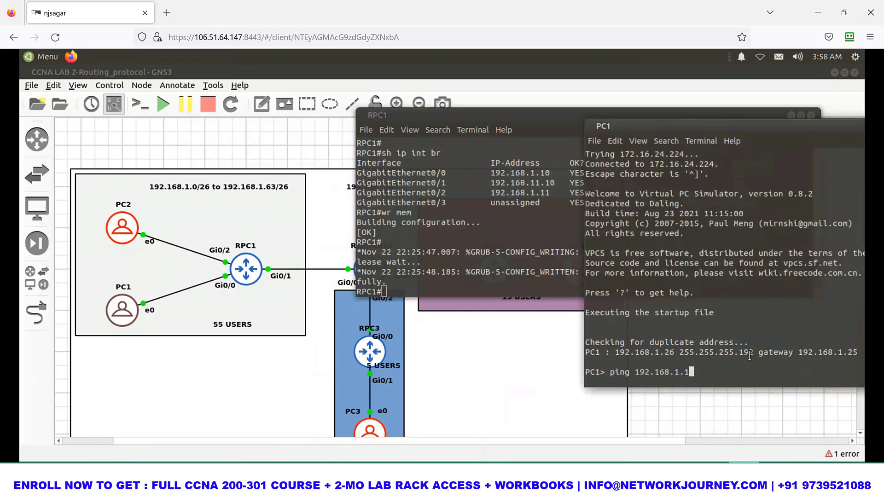
type("0")
key("Return")
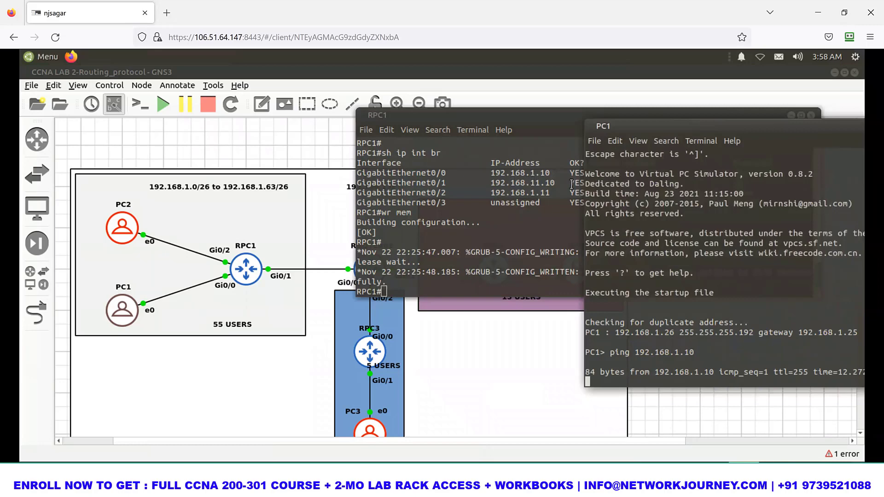
key("ctrl+c")
key("Return")
key("Return")
Look up RPC1's Gi0/1 address and ping 192.168.11.10 from PC1.
key("alt+Tab")
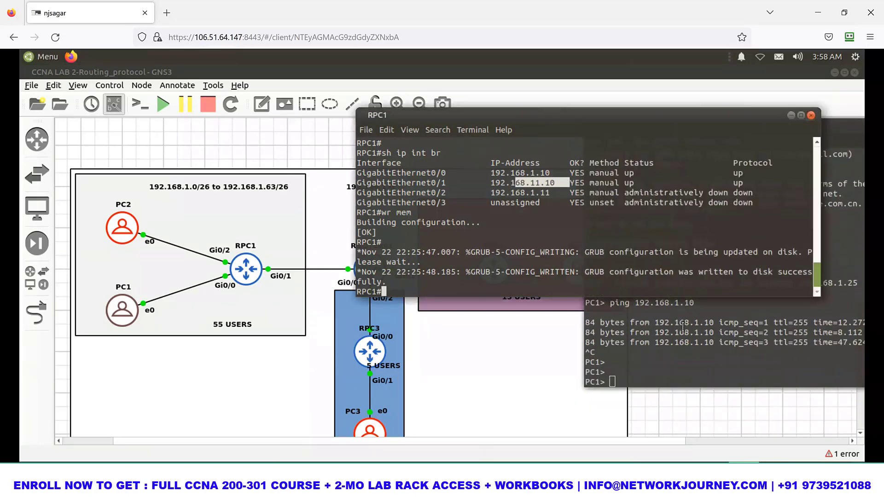
left_click(683, 327)
key("Up")
key("BackSpace")
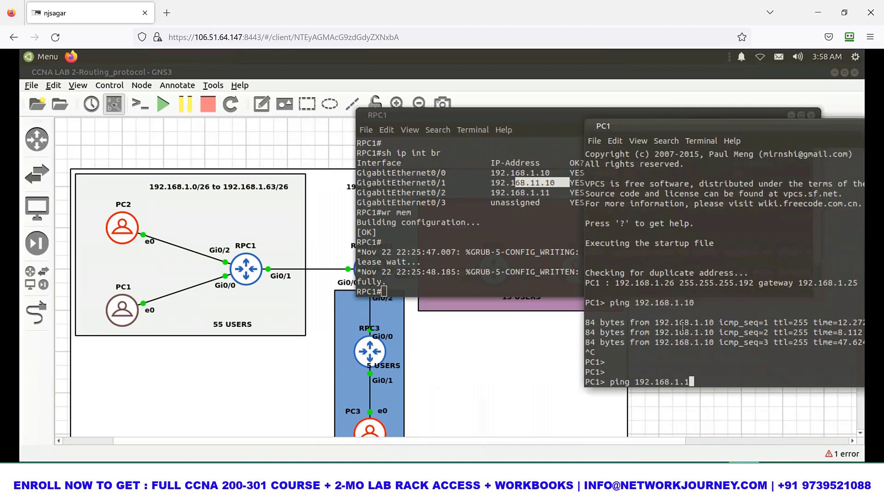
key("BackSpace")
key("BackSpace")
type("1.10")
key("Return")
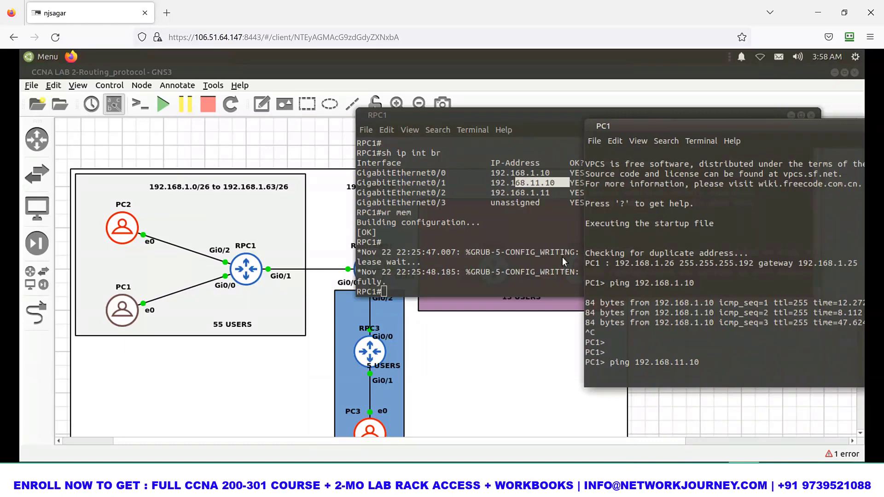
Open the console of PC4 and display its IP settings with show ip.
key("alt+Tab")
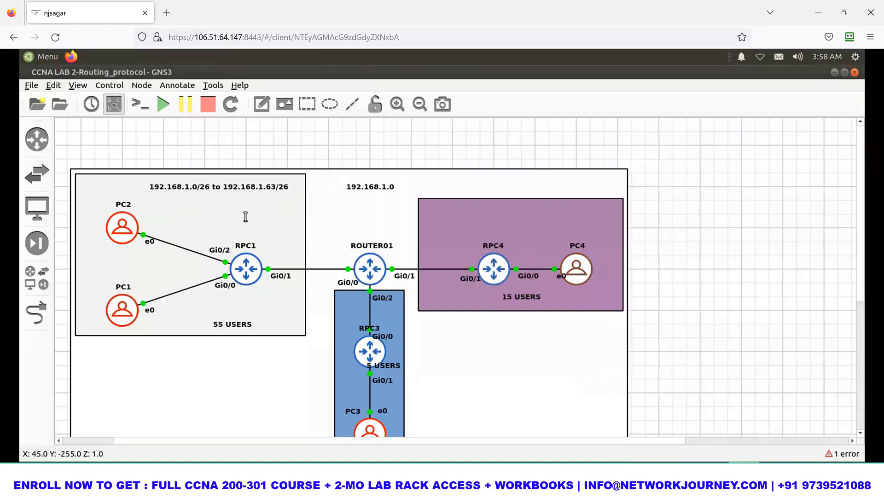
key("alt+Tab")
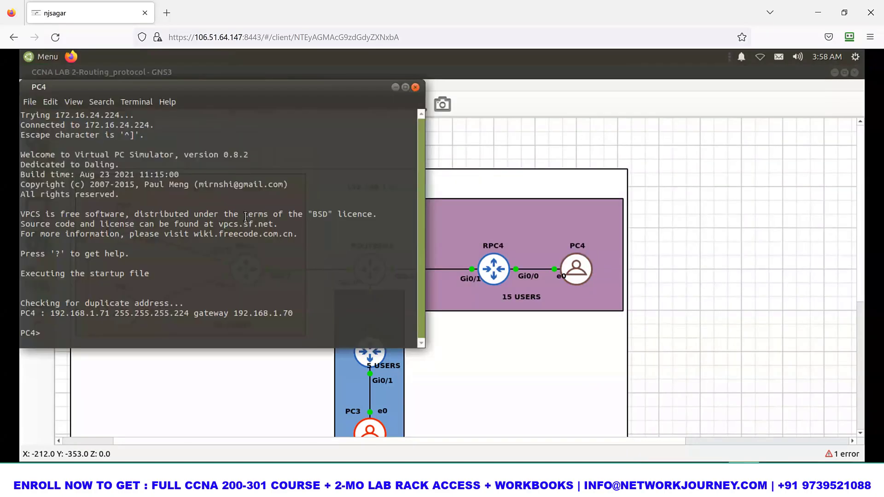
type("show ip a")
key("BackSpace")
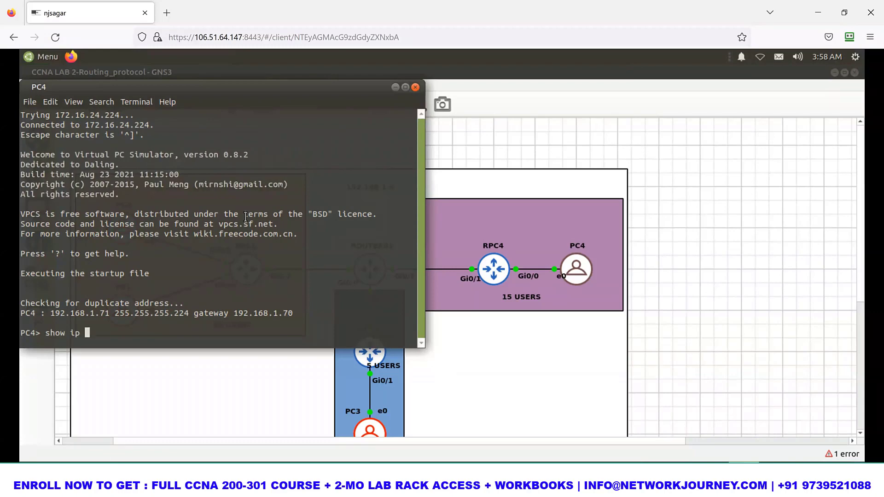
key("Return")
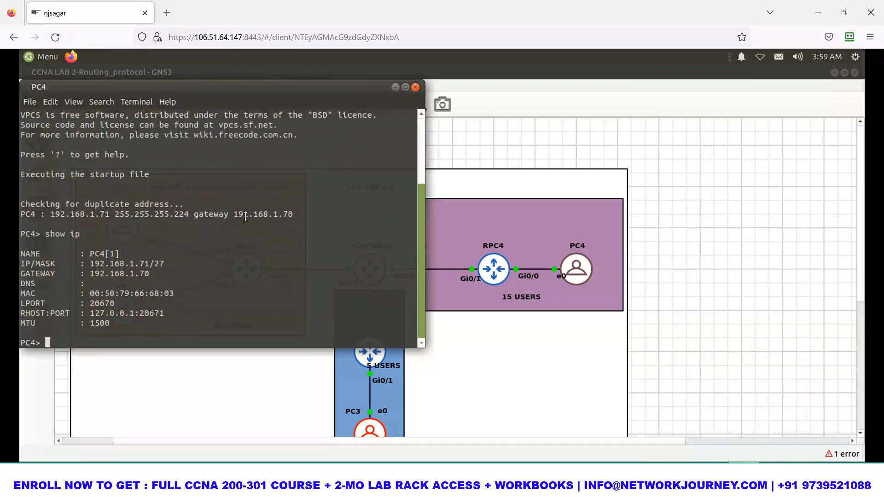
key("Return")
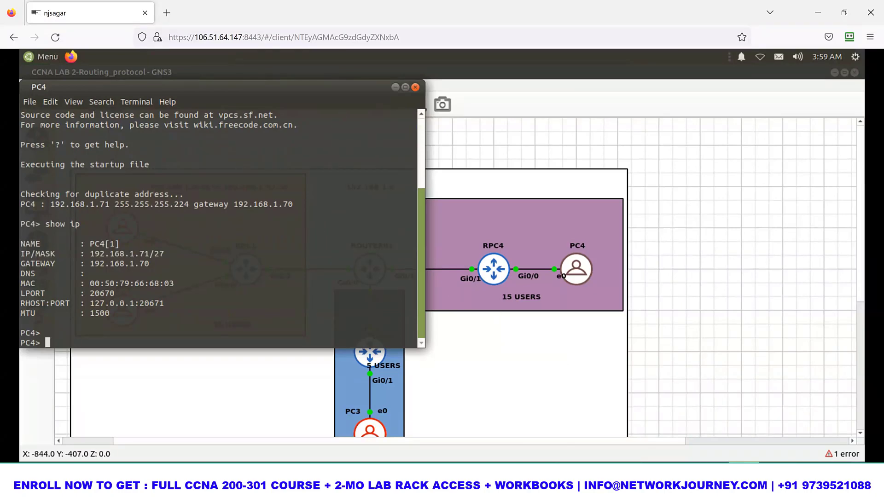
Bring up the RPC4 console and list its interface addresses with sh ip int br.
left_click(671, 470)
left_click(672, 470)
left_click(429, 470)
type("sh ip in")
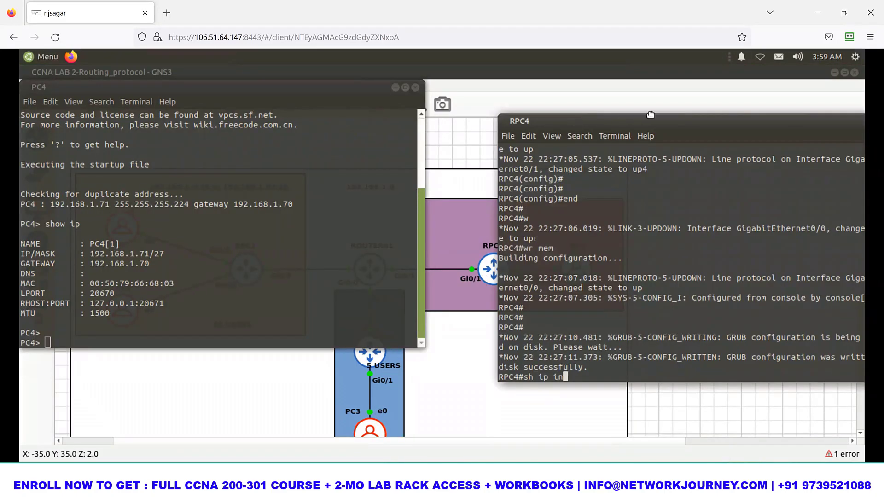
type("t br")
key("Return")
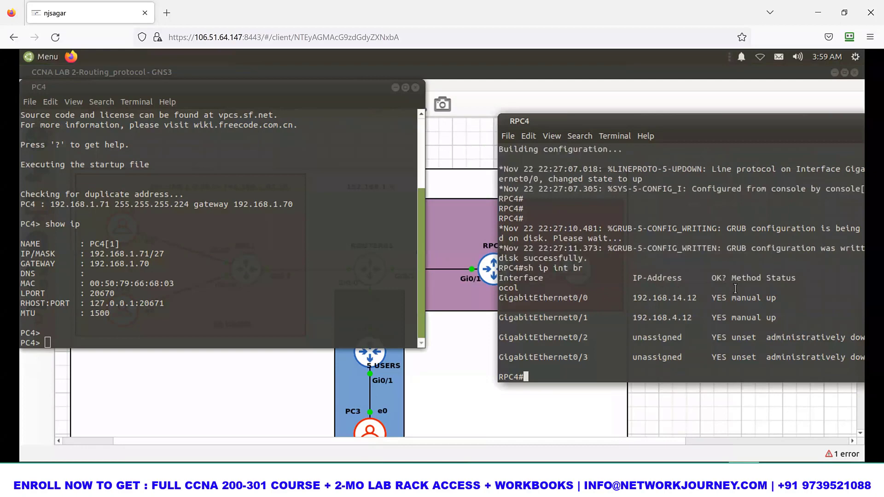
Set PC4's IP address to 192.168.14.1 with mask 255.255.255.0 and gateway 192.168.14.12.
left_click(358, 244)
left_click_drag(644, 121, 731, 114)
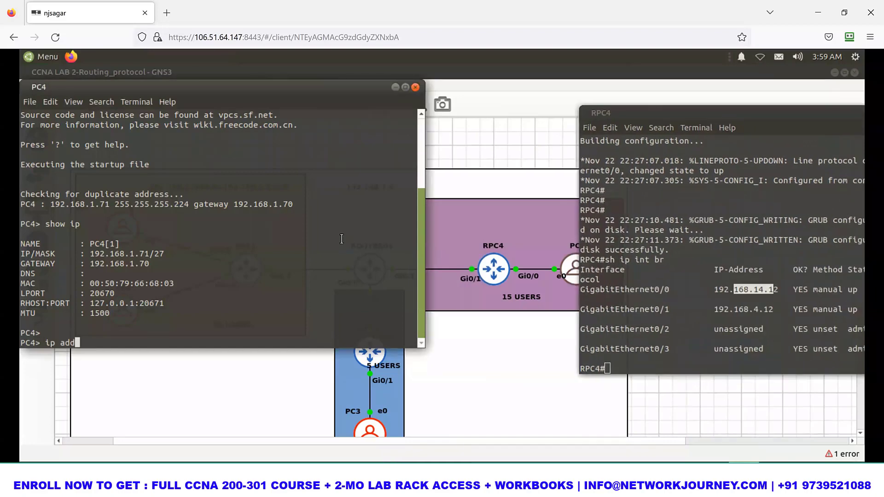
key("BackSpace")
key("BackSpace")
key("BackSpace")
type("192.168.14.1 255.255.255.0")
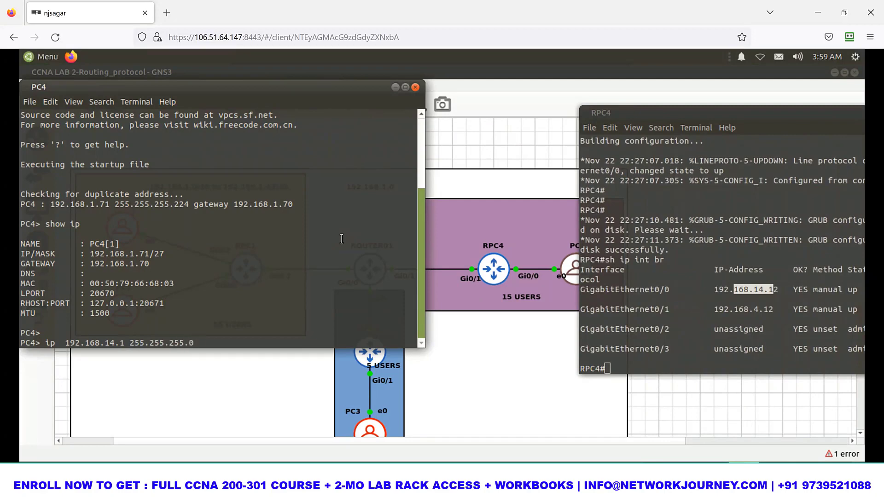
type(" 192.168.14.12")
key("Return")
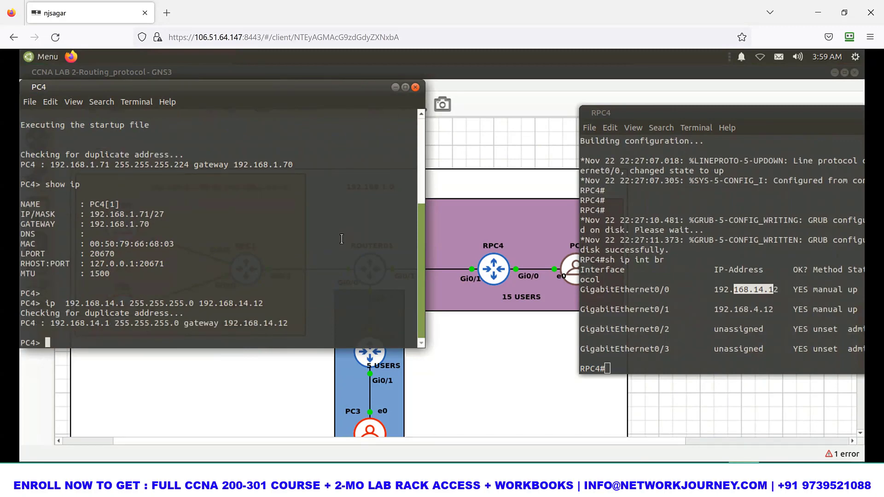
Save PC4's configuration to its startup file.
key("Return")
key("Return")
key("Return")
key("Return")
type("save")
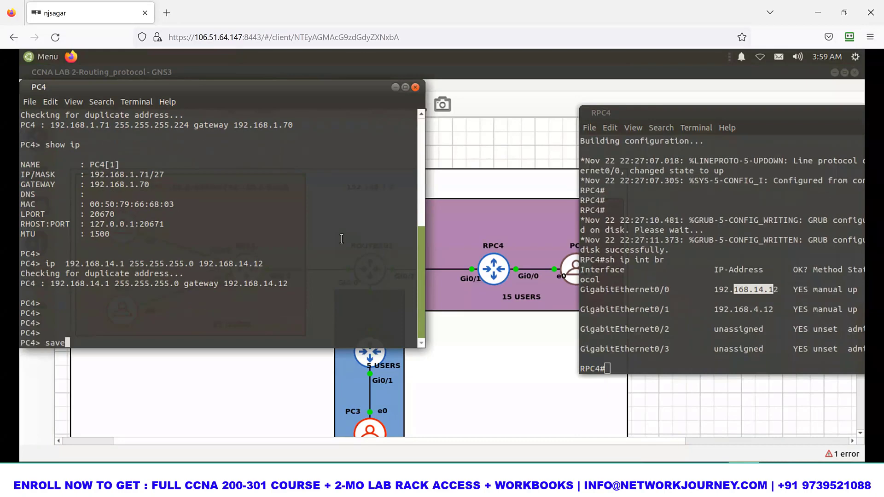
key("Return")
Ping the gateway 192.168.14.12 from PC4.
type("ping 192.168.1")
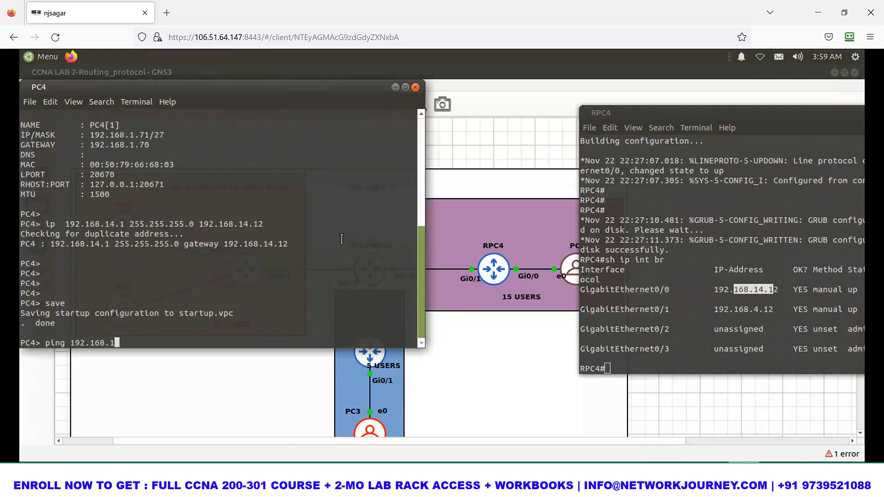
type("4.12")
key("Return")
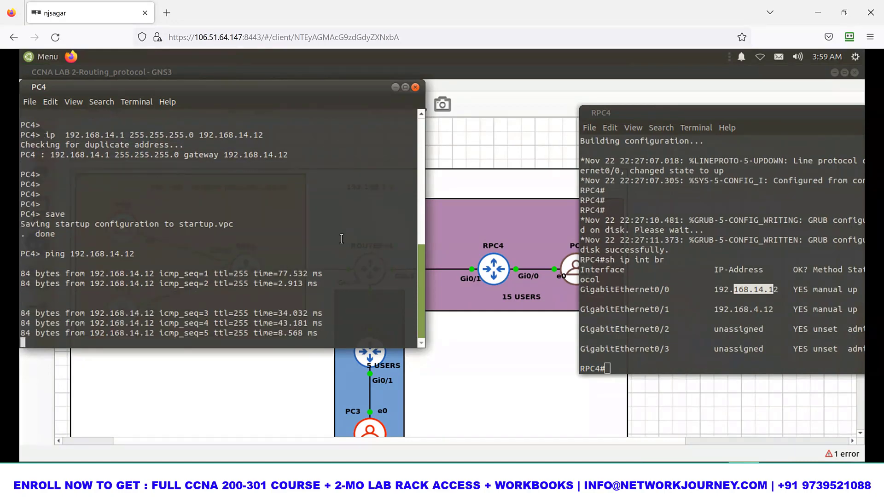
key("Return")
Move the PC4 console aside to uncover the topology diagram.
left_click_drag(427, 107, 665, 128)
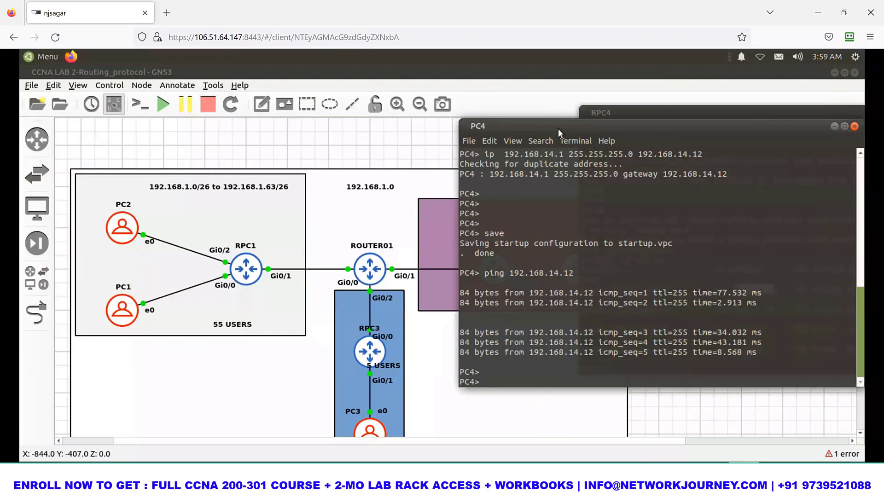
left_click_drag(558, 128, 608, 132)
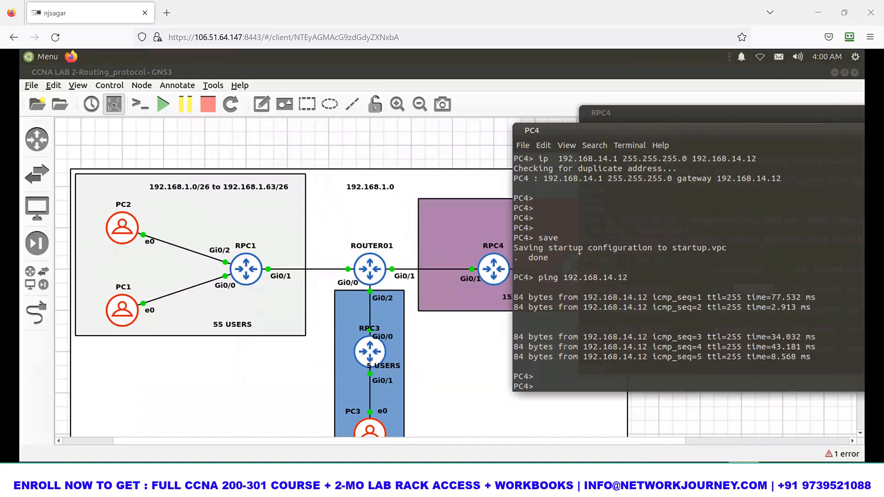
mouse_move(576, 224)
left_mouse_down()
mouse_move(561, 225)
mouse_move(584, 314)
left_mouse_up()
mouse_move(143, 298)
left_mouse_down()
mouse_move(175, 276)
mouse_move(354, 260)
left_mouse_up()
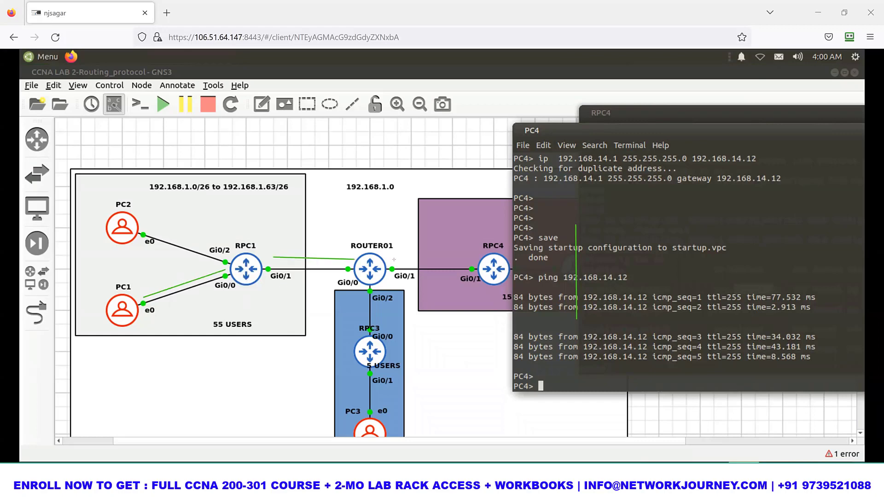
left_click_drag(485, 260, 618, 259)
left_click_drag(533, 273, 520, 276)
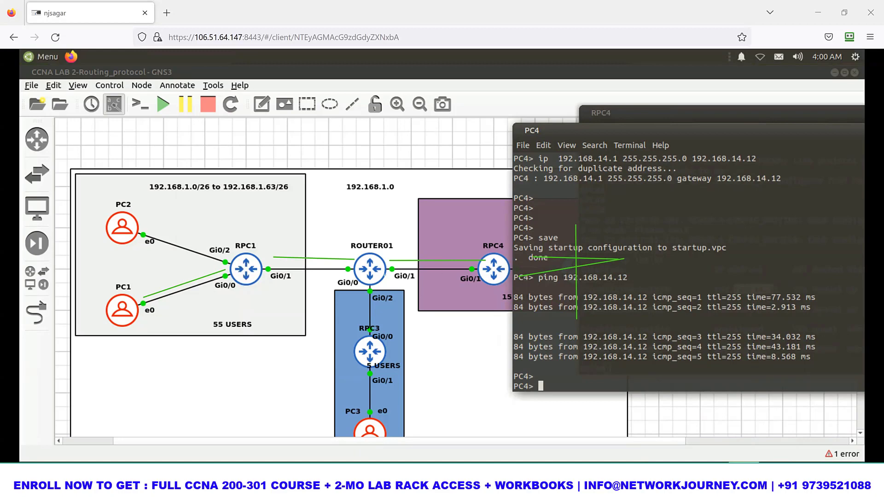
left_click_drag(481, 275, 252, 273)
key("e")
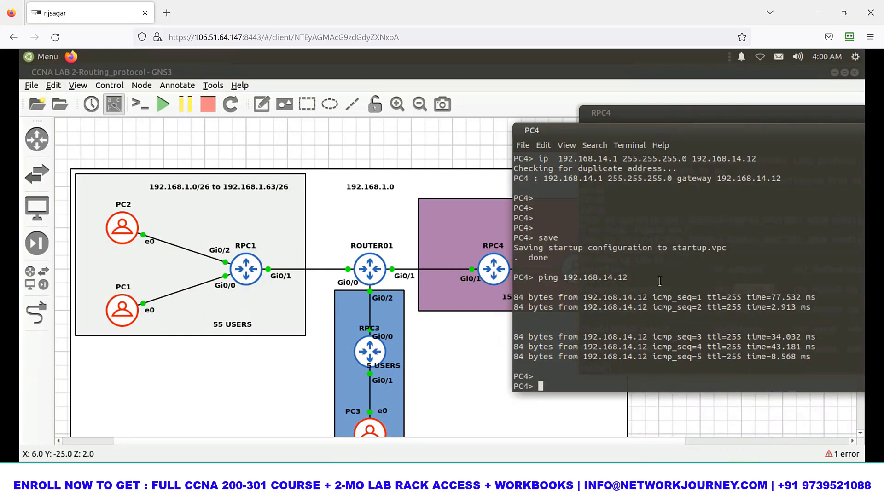
left_click_drag(567, 278, 659, 280)
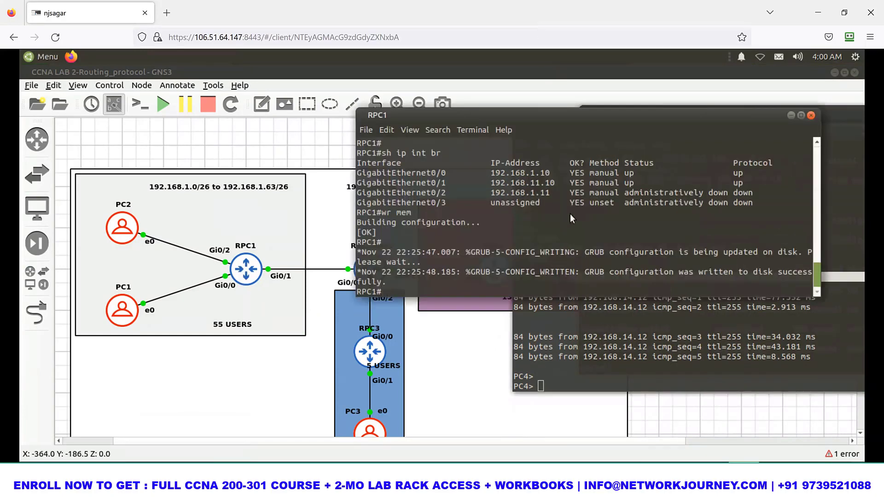
Clear the RPC1, PC4 and RPC4 consoles away from the topology diagram and bring the diagram to the front.
left_click(791, 115)
left_click_drag(629, 112, 801, 120)
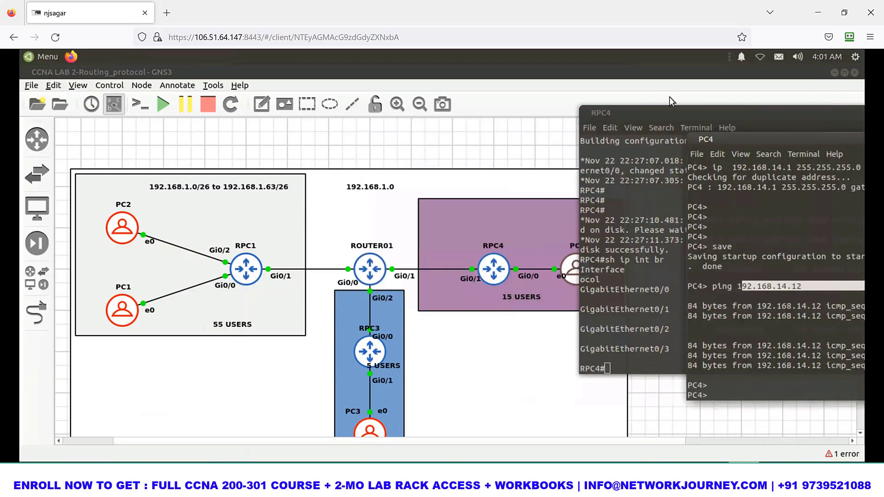
double_click(683, 108)
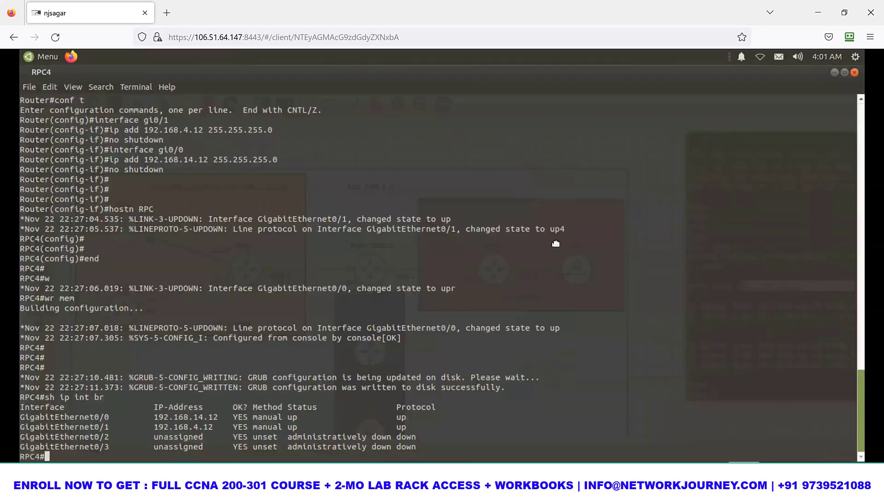
double_click(603, 73)
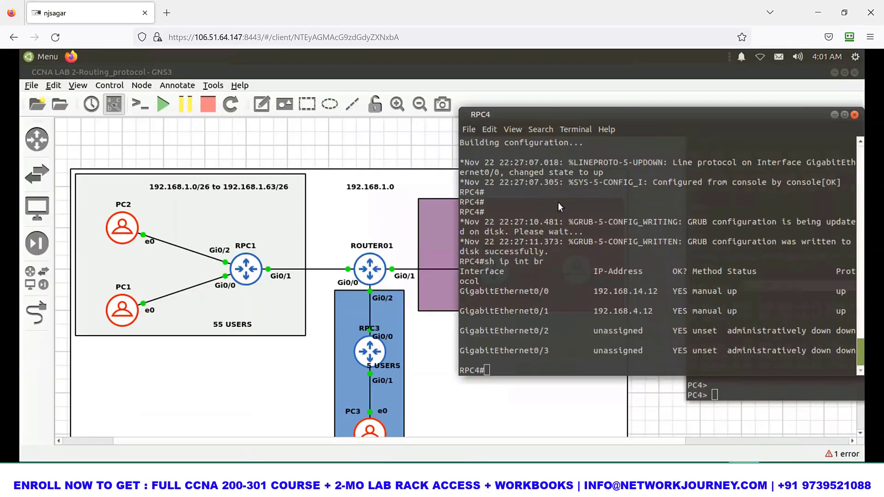
left_click_drag(558, 113, 699, 114)
left_click(575, 268)
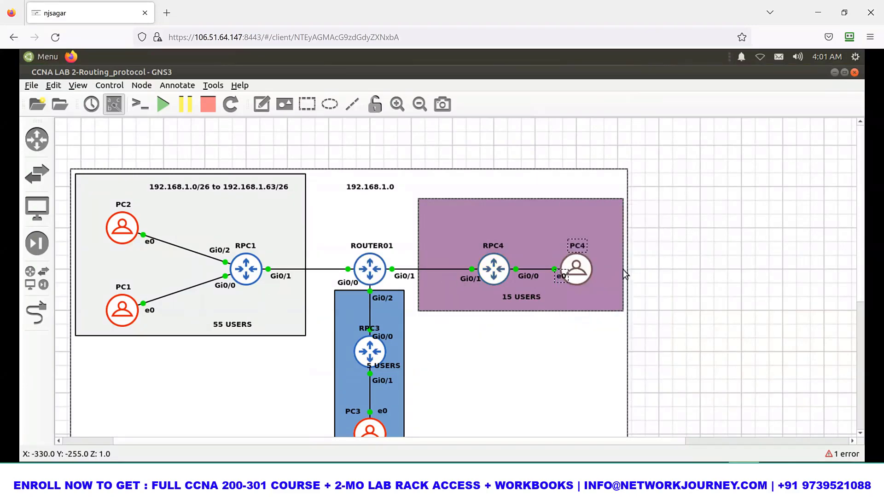
left_click(602, 317)
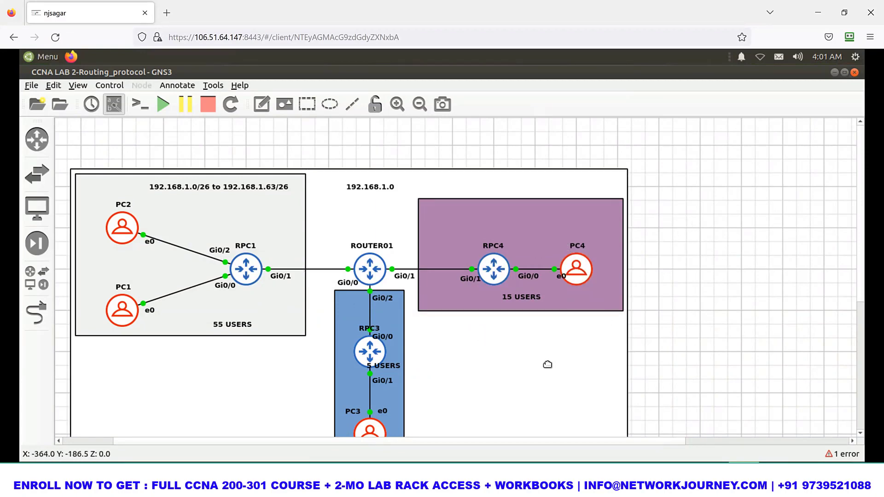
left_click_drag(552, 287, 591, 136)
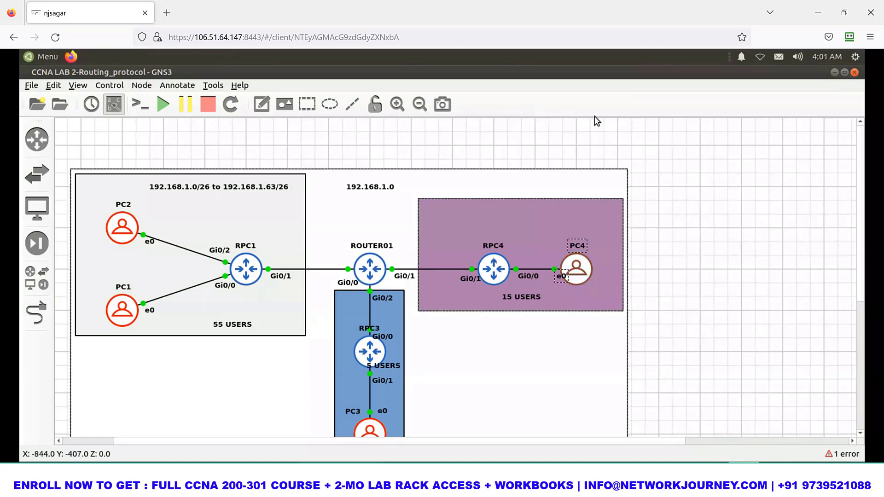
Bring up the RPC1 console beside the topology and list the options of the ip route command.
key("alt+Tab")
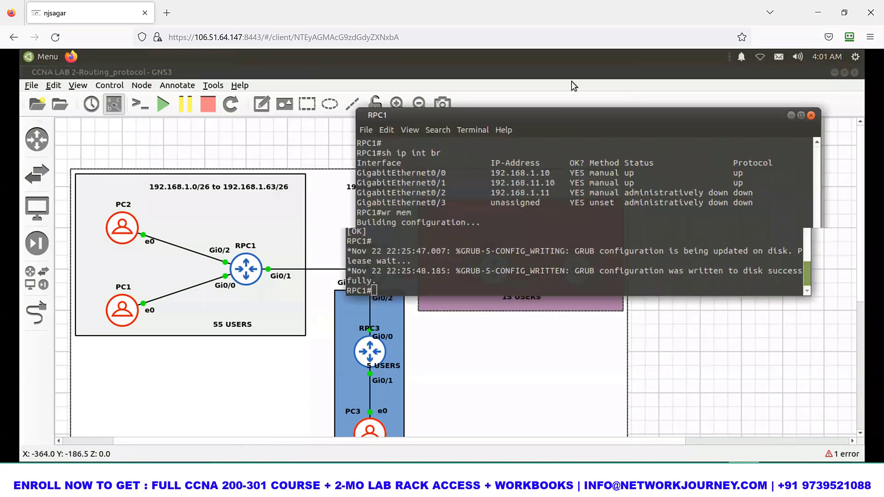
left_click_drag(844, 74, 576, 82)
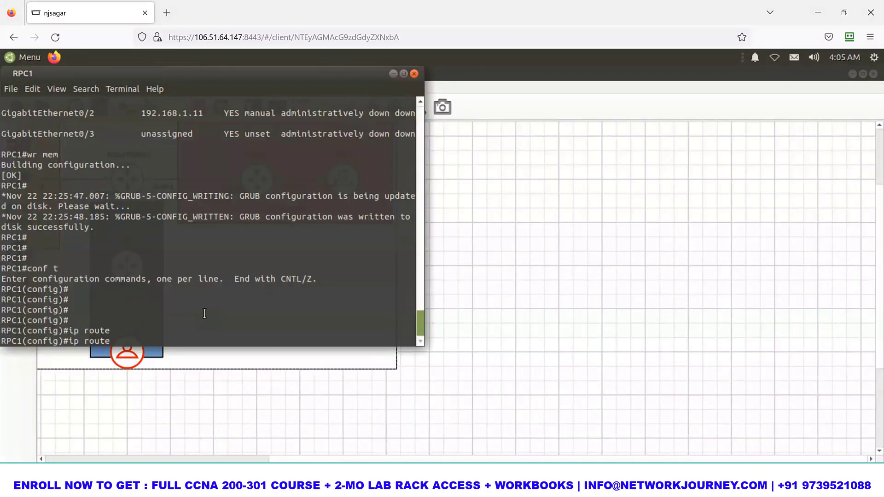
type("?")
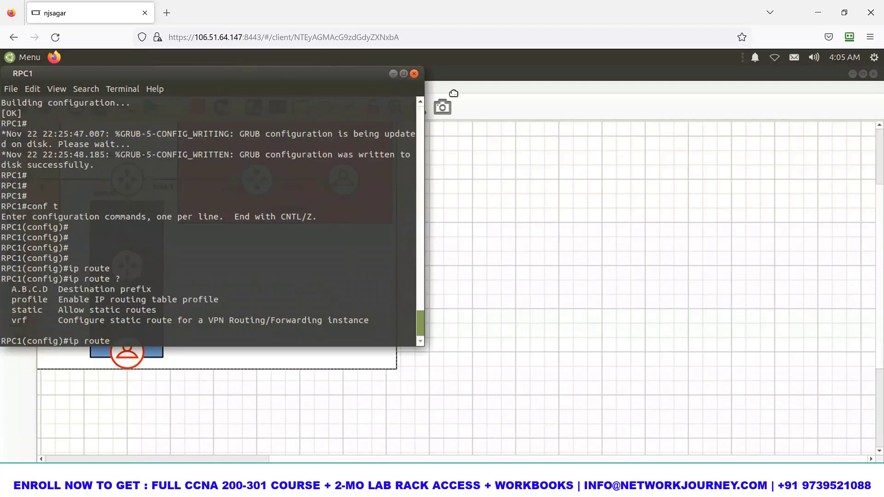
left_click_drag(498, 96, 668, 139)
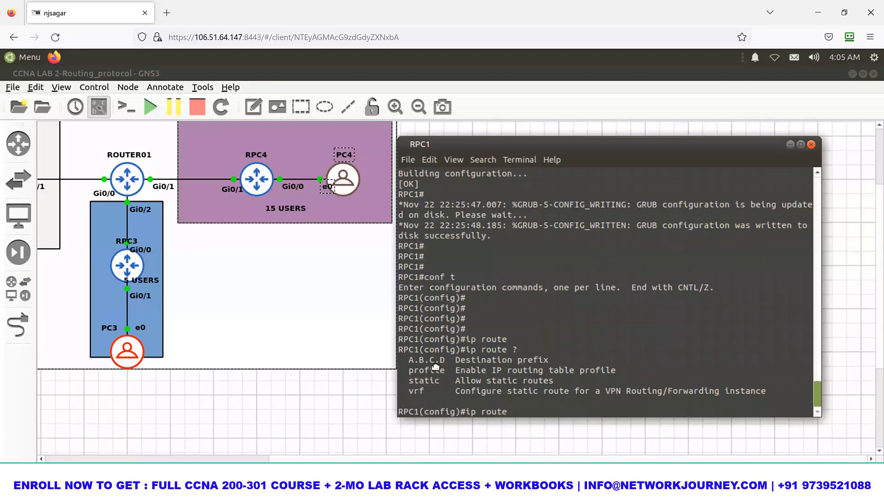
Display PC4's IP settings with show ip and examine its address and mask.
left_click(653, 470)
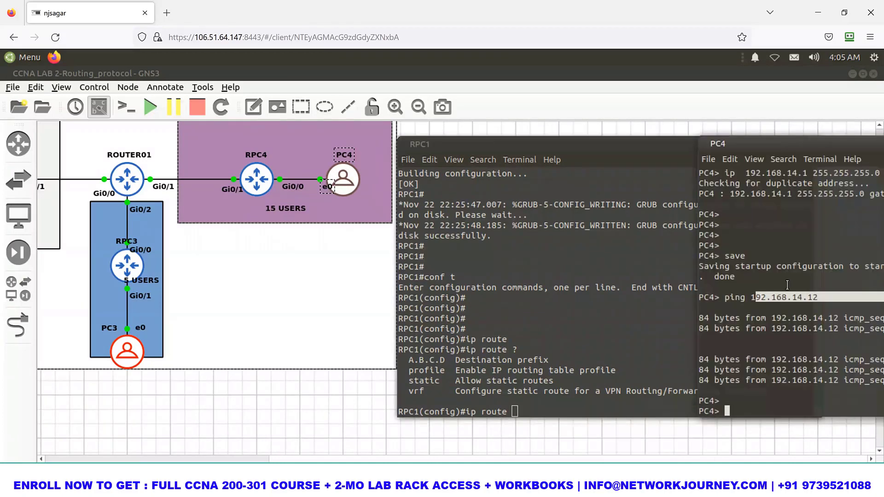
left_click(770, 303)
type("sho")
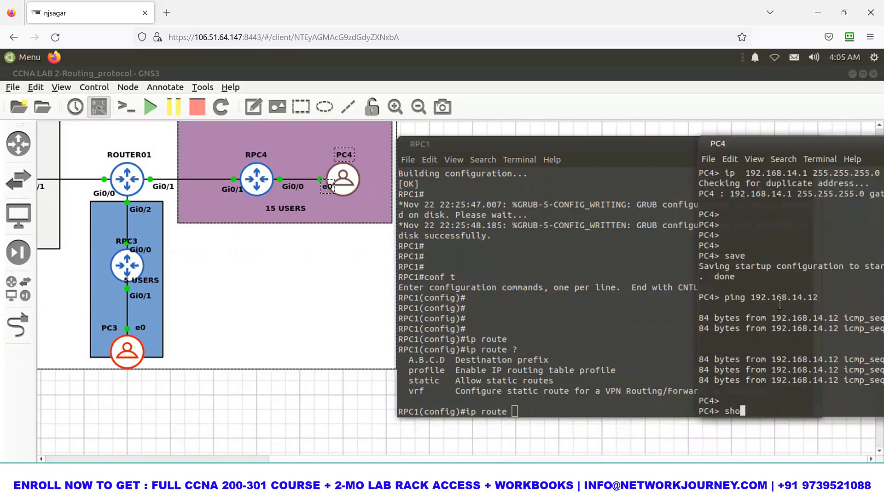
type("w ip")
key("Return")
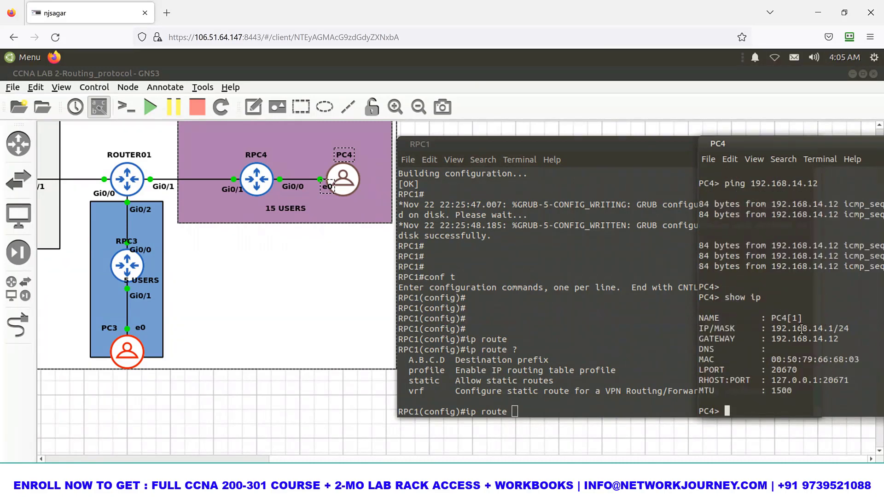
left_click_drag(833, 328, 802, 329)
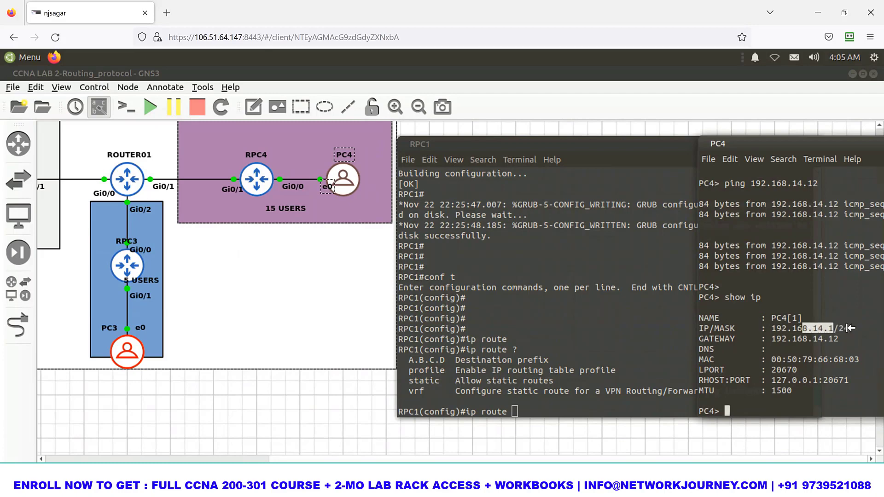
left_click_drag(850, 328, 771, 328)
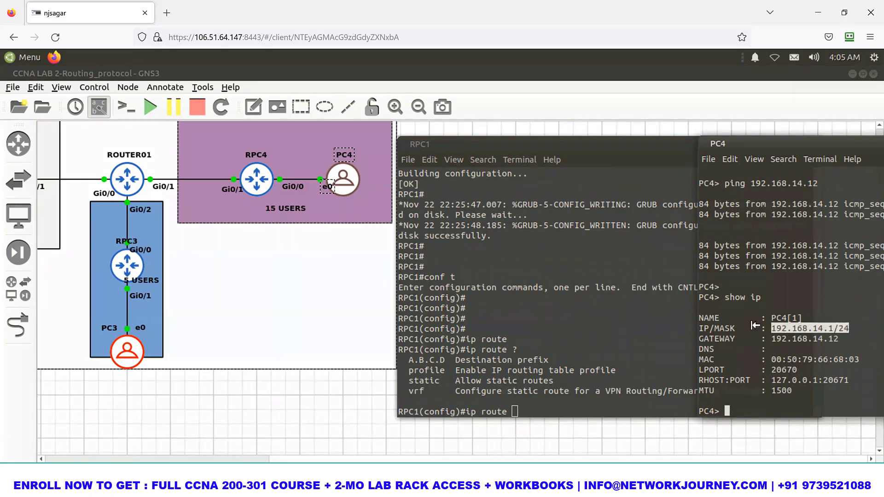
Enter 192.168.14.0 as the destination of RPC1's ip route command and query help for the next argument.
left_click(591, 311)
type("192.16")
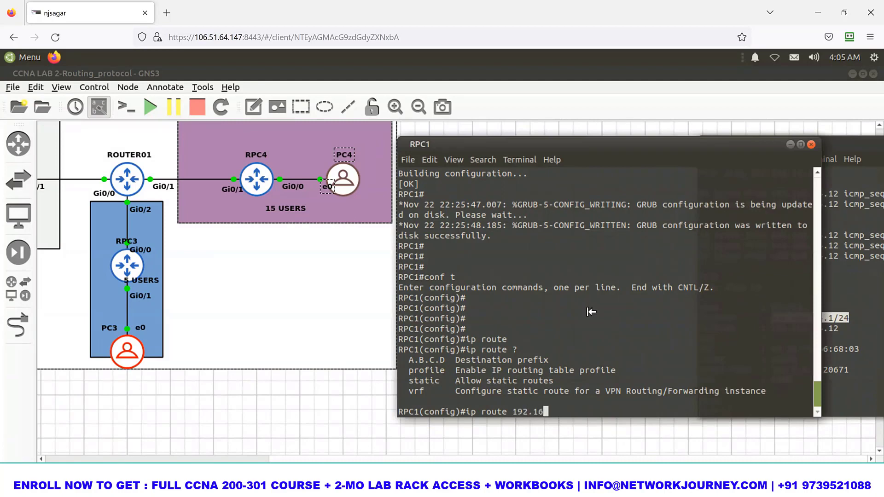
type("8.")
left_click_drag(573, 140, 545, 140)
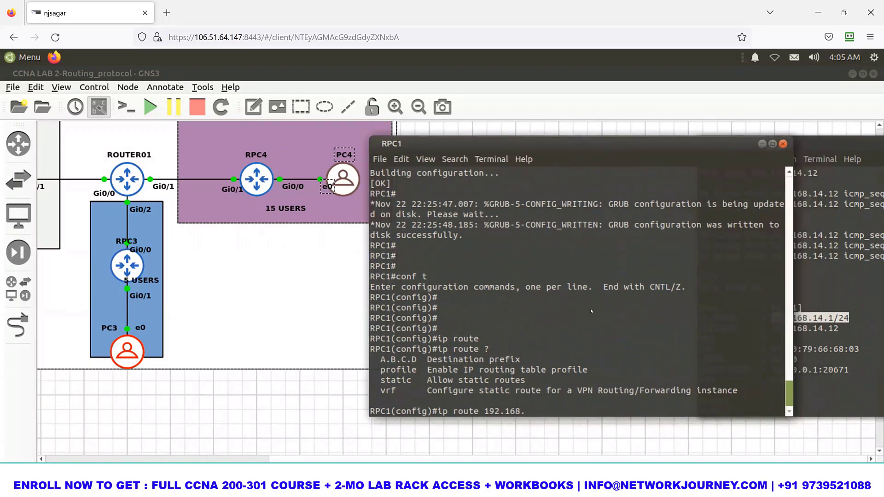
type("14.0 ")
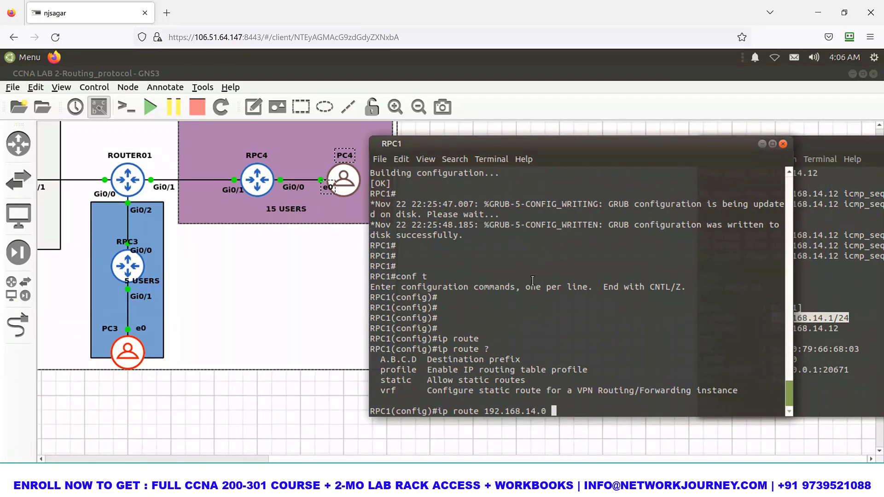
type("?")
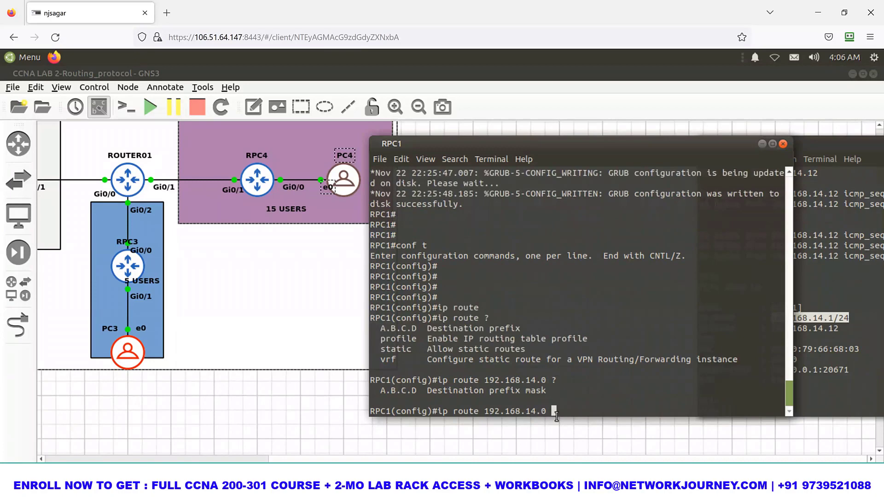
left_click_drag(427, 390, 552, 390)
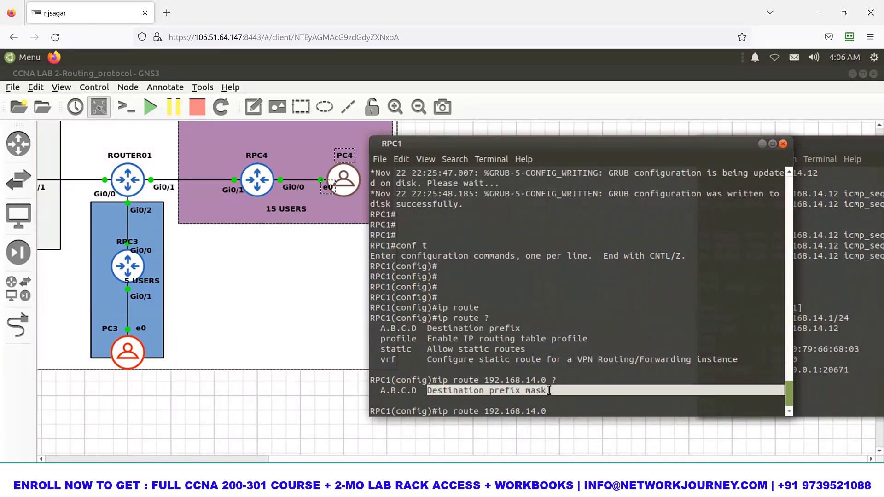
left_click_drag(494, 391, 464, 392)
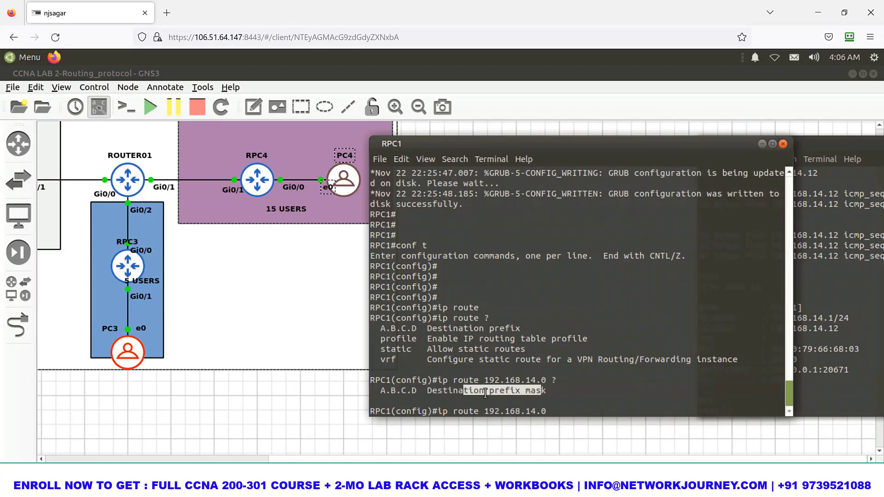
left_click(518, 391)
left_click_drag(537, 391, 474, 391)
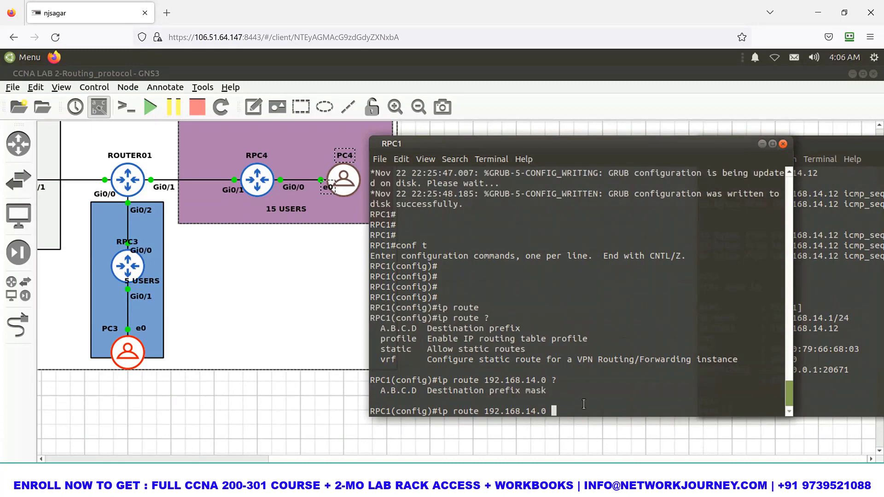
Add the mask 255.255.255.0 to RPC1's ip route command and list the available next-hop options.
type("255.255.255.0 ?")
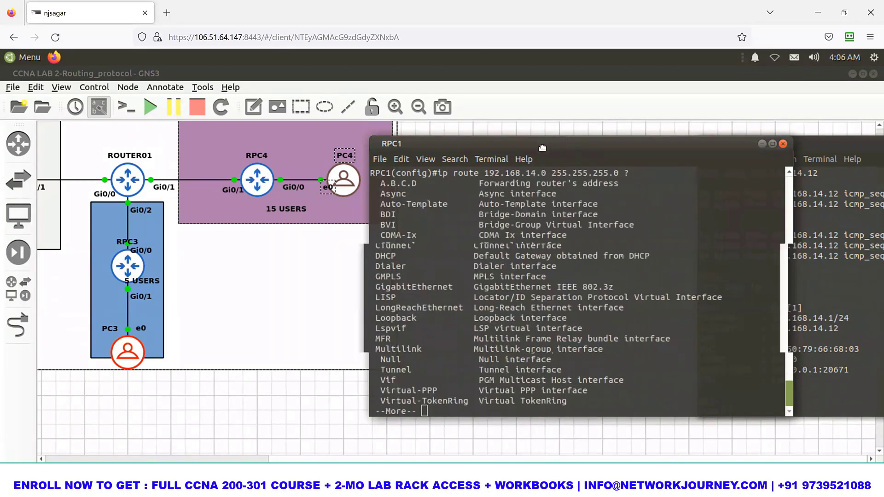
left_click_drag(543, 147, 539, 142)
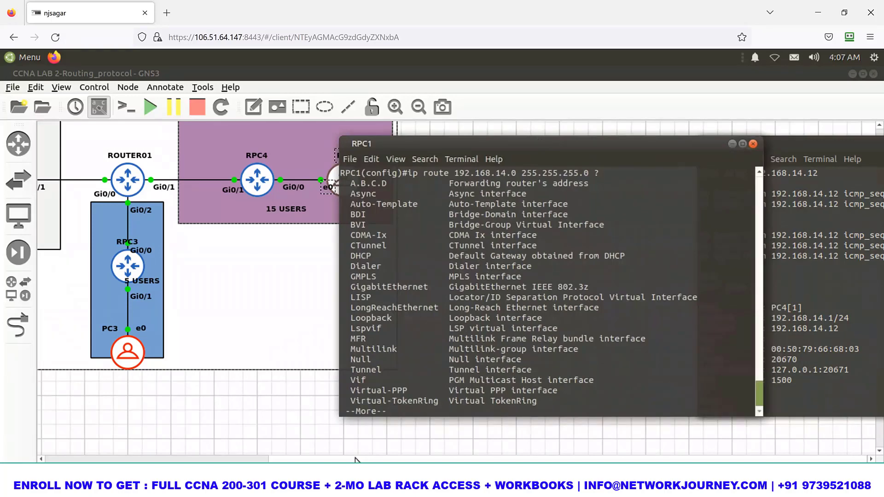
left_click_drag(337, 460, 293, 461)
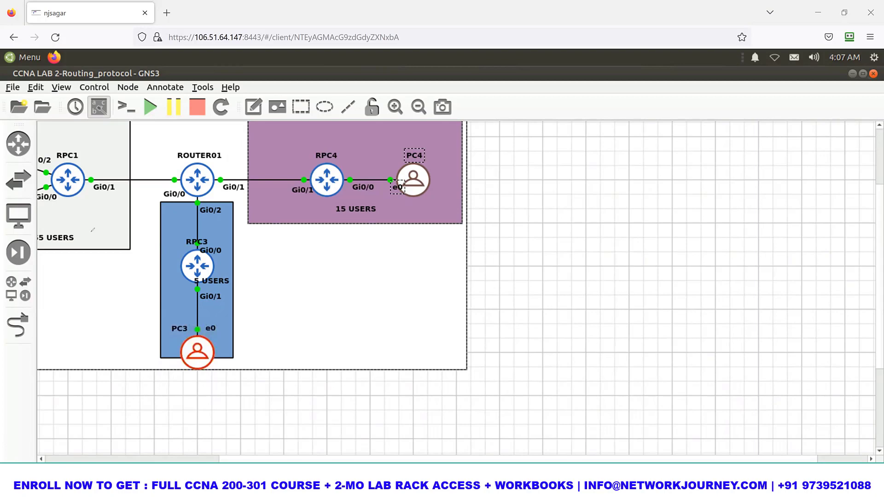
left_click_drag(90, 234, 74, 200)
left_click_drag(71, 209, 85, 209)
mouse_move(394, 141)
left_mouse_down()
mouse_move(456, 145)
mouse_move(397, 141)
left_mouse_up()
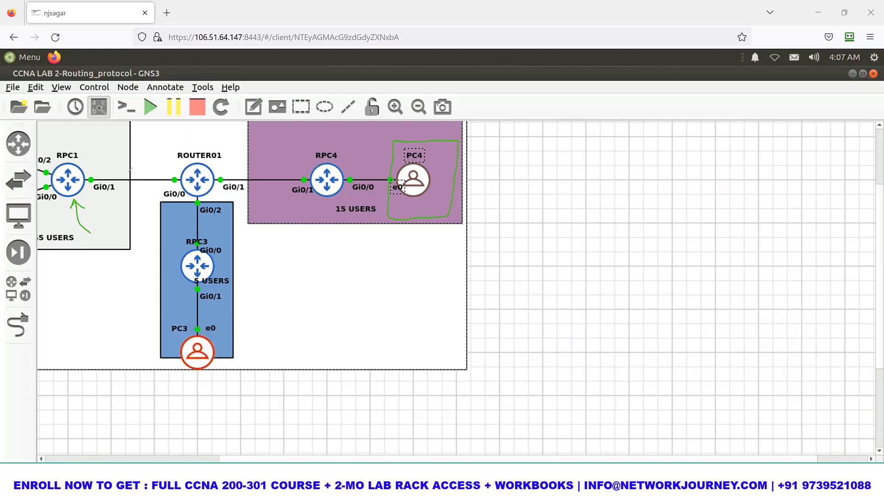
left_click_drag(91, 172, 375, 167)
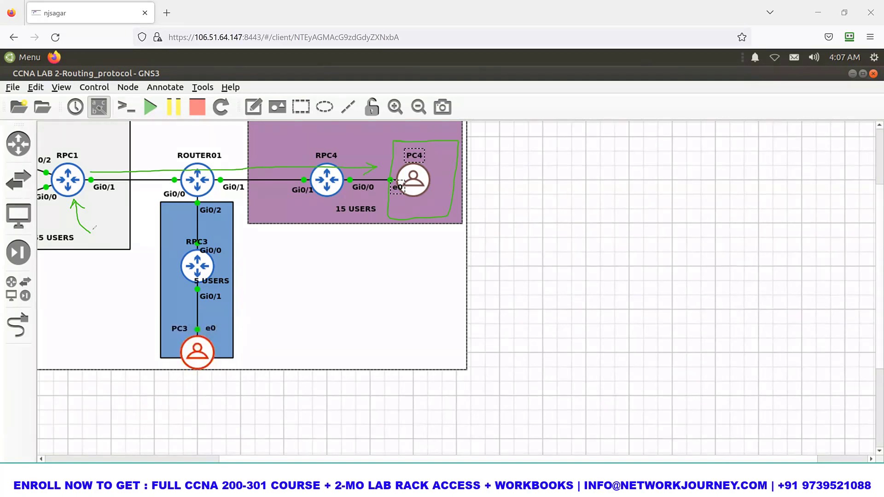
mouse_move(91, 167)
left_mouse_down()
mouse_move(83, 192)
mouse_move(97, 193)
mouse_move(89, 190)
mouse_move(93, 175)
left_mouse_up()
left_click_drag(176, 183, 172, 184)
mouse_move(149, 192)
left_mouse_down()
mouse_move(131, 190)
mouse_move(138, 170)
mouse_move(146, 193)
left_mouse_up()
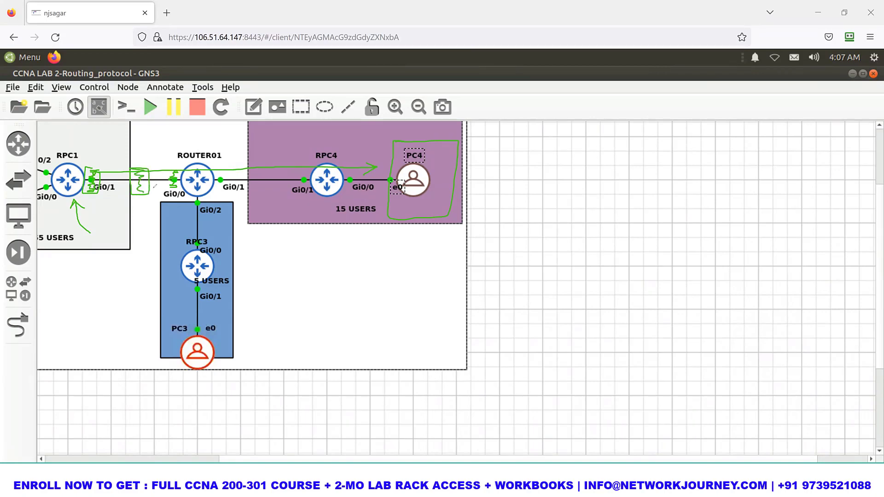
mouse_move(142, 162)
left_mouse_down()
mouse_move(148, 145)
mouse_move(186, 139)
mouse_move(187, 131)
mouse_move(207, 142)
left_mouse_up()
mouse_move(88, 164)
left_mouse_down()
mouse_move(99, 168)
mouse_move(85, 191)
mouse_move(100, 188)
left_mouse_up()
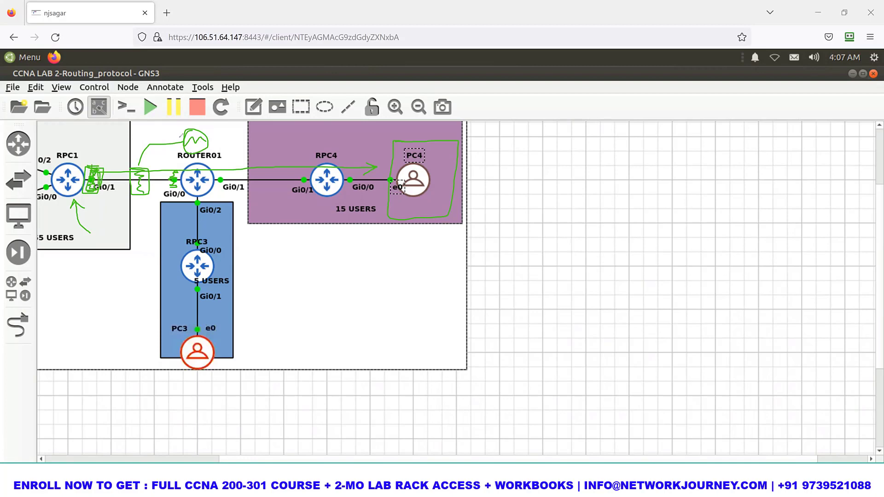
left_click_drag(182, 136, 179, 138)
mouse_move(128, 163)
left_mouse_down()
mouse_move(170, 134)
mouse_move(302, 140)
mouse_move(386, 166)
mouse_move(374, 176)
left_mouse_up()
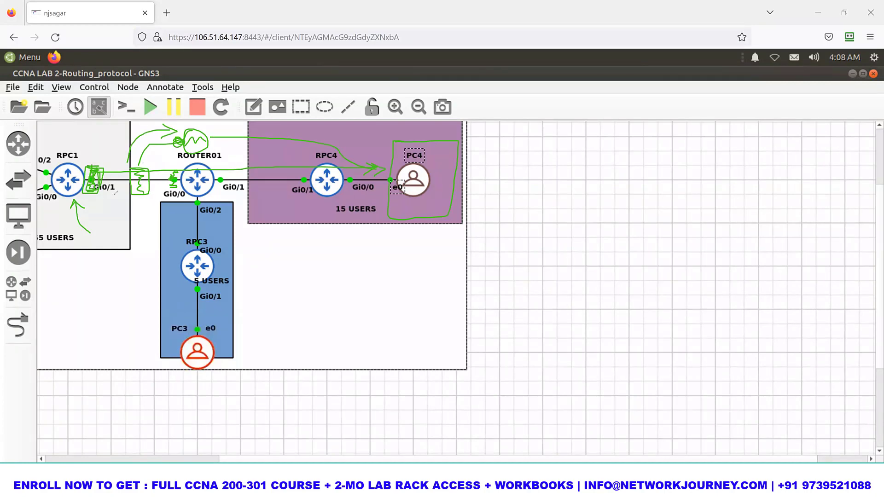
left_click_drag(94, 159, 109, 143)
left_click_drag(179, 168, 176, 171)
key("Escape")
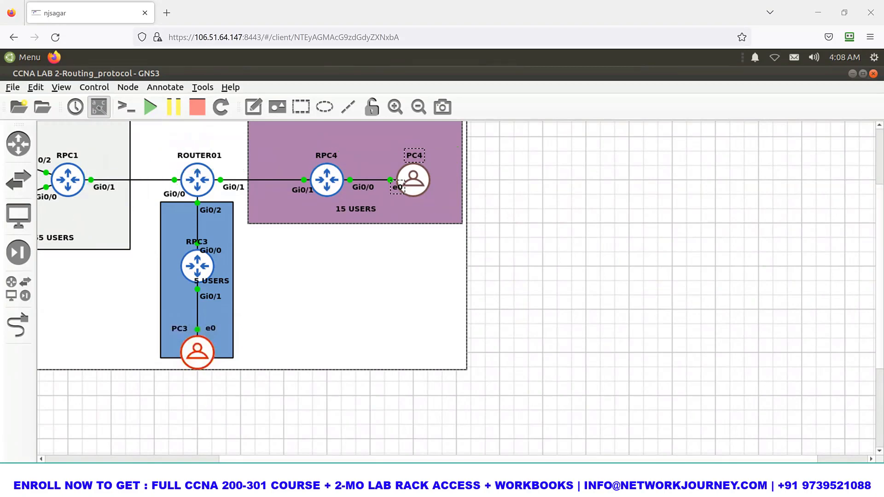
scroll(567, 449, "down", 3)
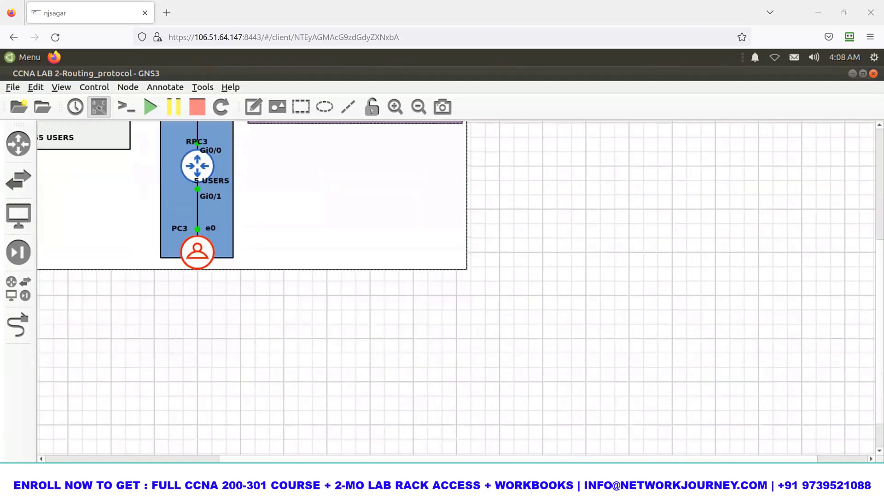
Add gi0/1 as the exit interface in RPC1's ip route command and list the remaining options.
key("alt+Tab")
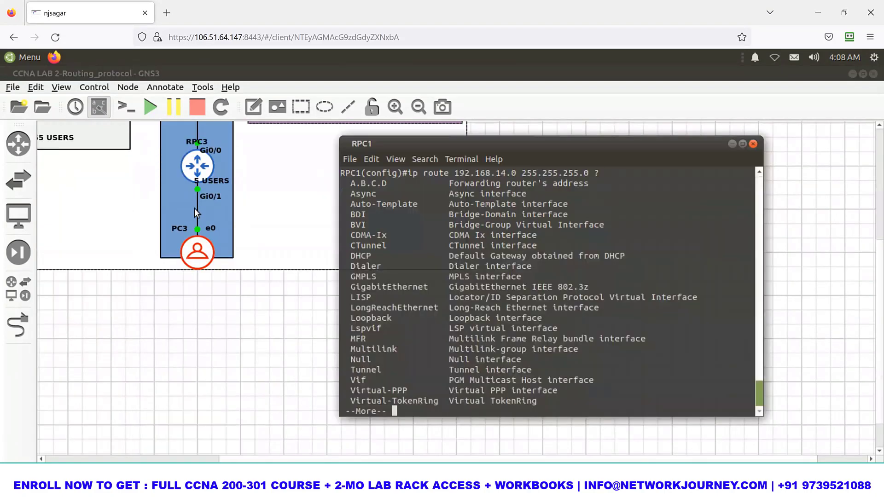
scroll(194, 208, "up", 6)
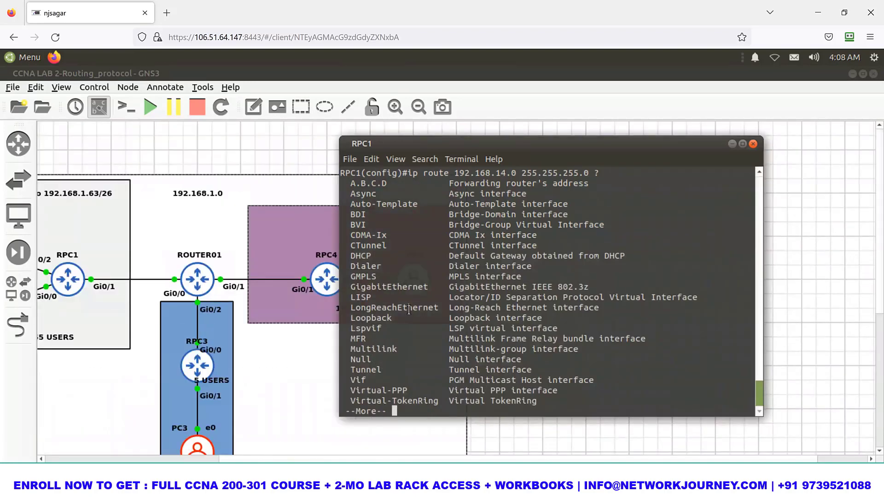
type("qgi0/")
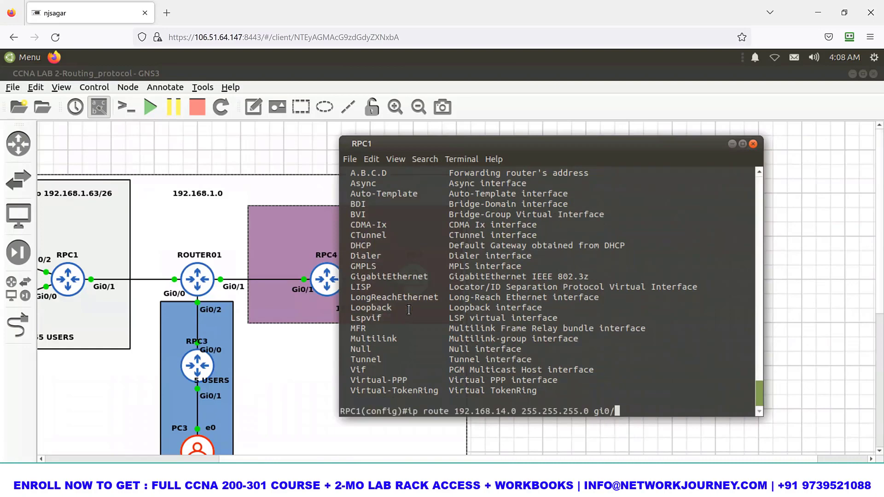
type("1 ?")
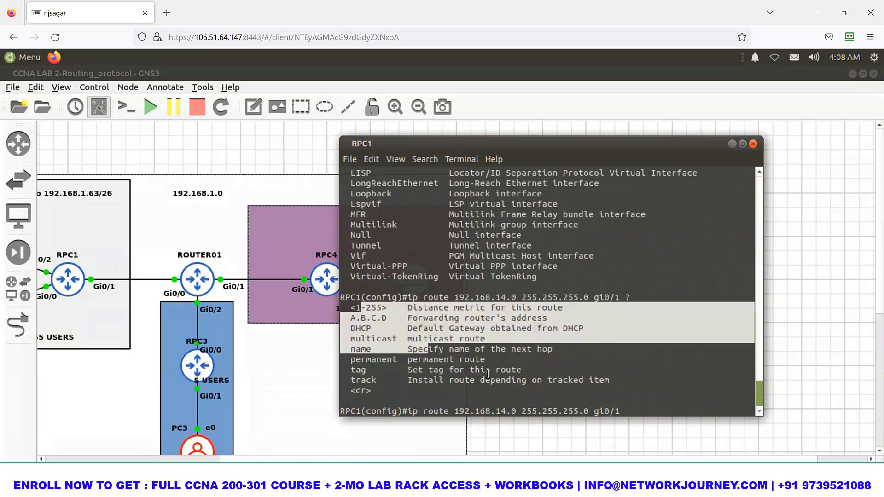
left_click_drag(501, 380, 475, 369)
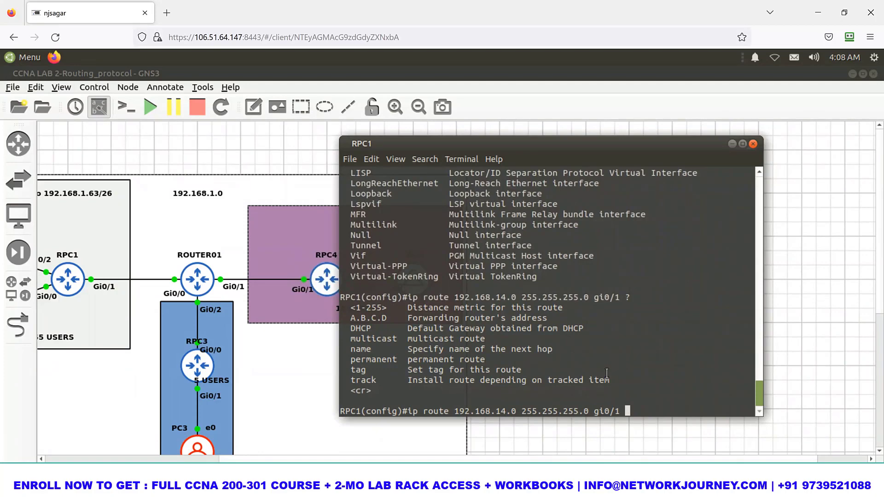
Apply RPC1's static route to 192.168.14.0 255.255.255.0 through gi0/1.
key("Return")
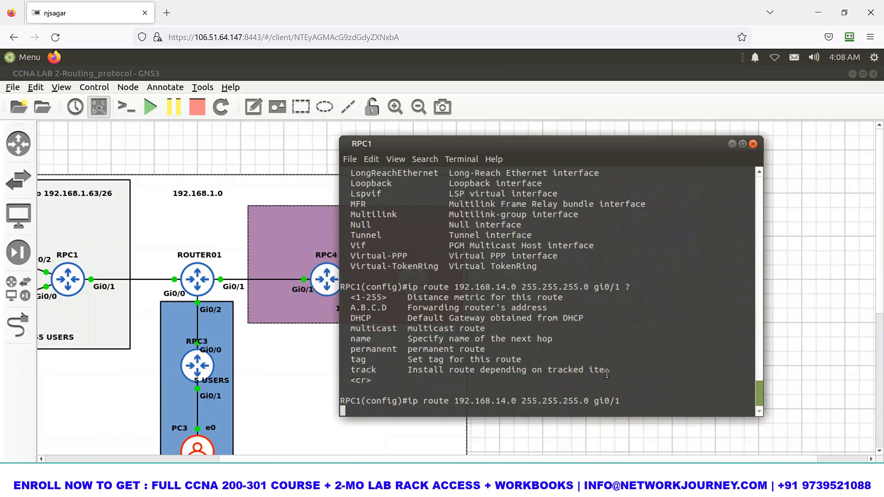
key("Return")
key("Return")
key("Return")
key("Return")
key("Return")
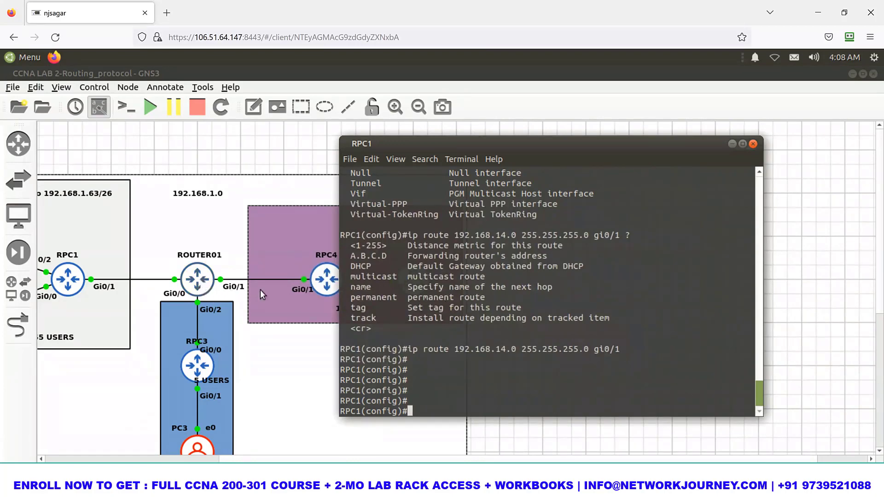
Copy the network address 192.168.14.0 from the RPC1 console and open a console to ROUTER01.
left_click_drag(515, 348, 455, 349)
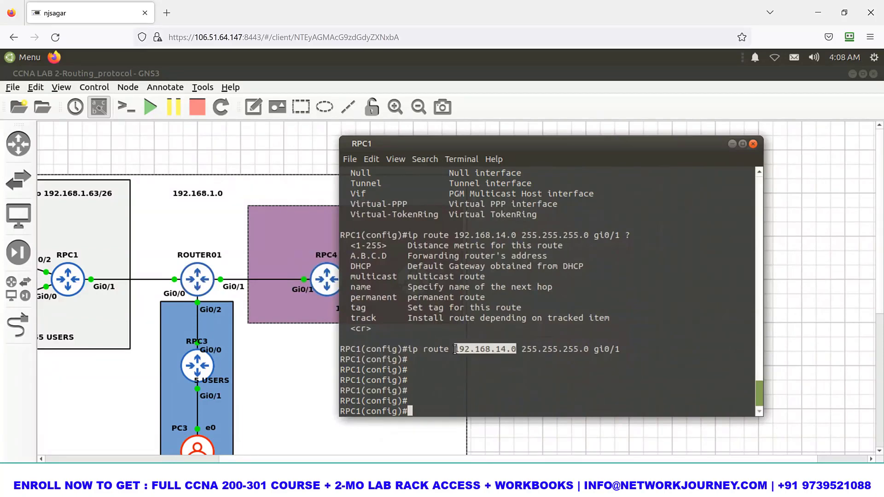
right_click(494, 357)
left_click(516, 362)
double_click(197, 279)
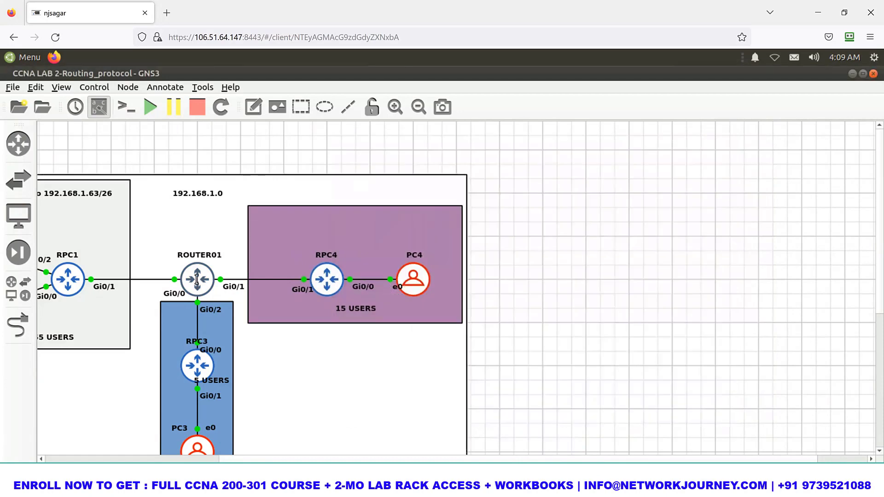
key("Return")
key("Return")
key("Return")
key("Return")
key("Return")
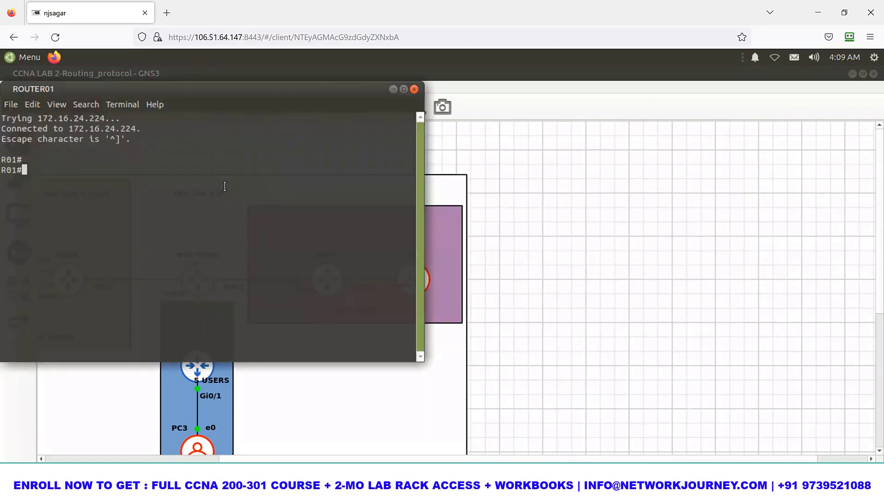
Check ROUTER01's routing table for 192.168.14.0 with show ip route, moving its console off the topology's edge.
left_click_drag(317, 90, 538, 132)
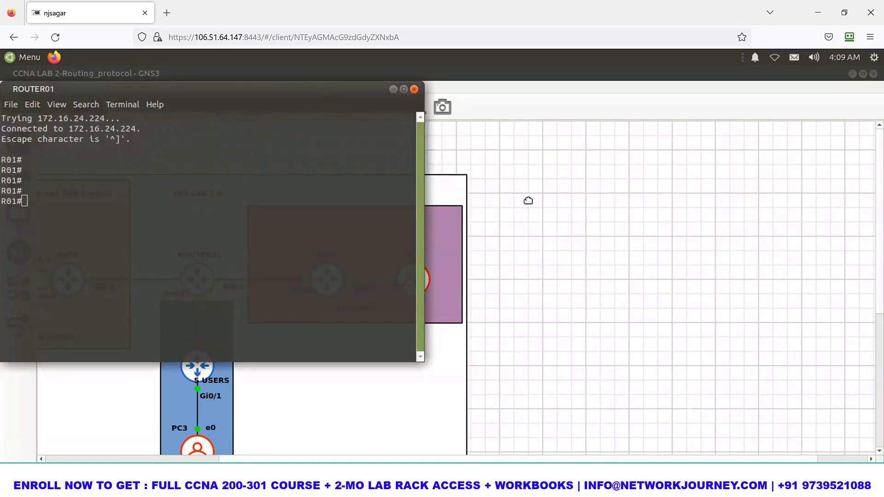
type("show ip route")
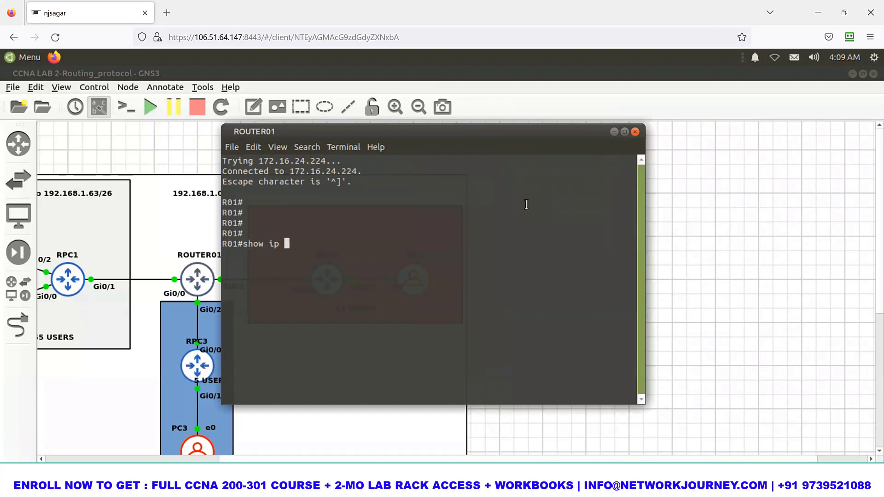
right_click(548, 241)
left_click(549, 242)
key("Return")
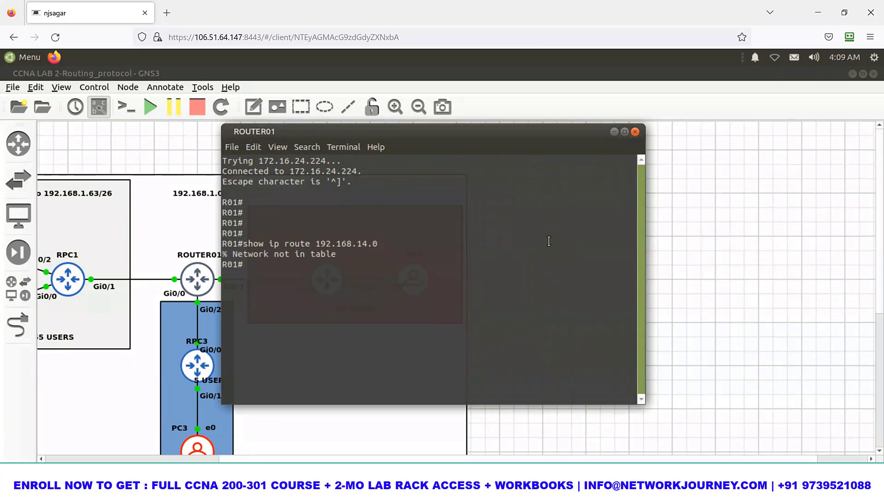
Enter global configuration mode on ROUTER01 and shrink its console so the router topology stays visible.
type("conf t")
key("Return")
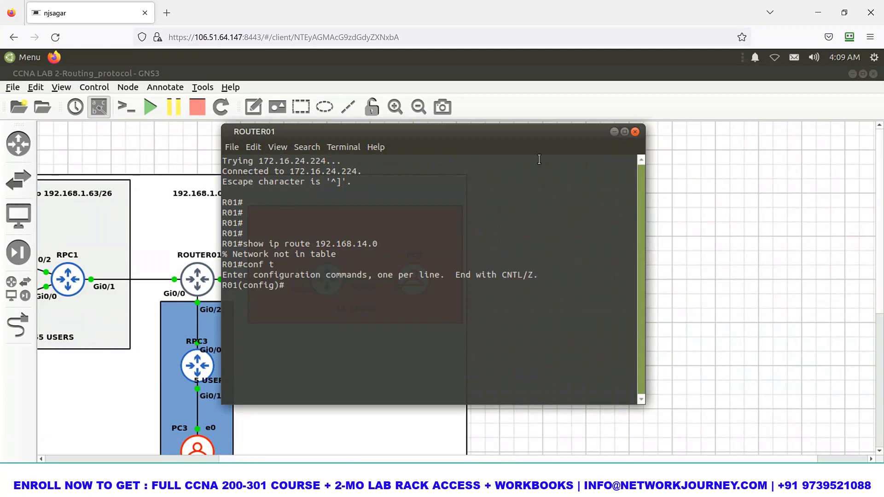
left_click_drag(526, 134, 662, 121)
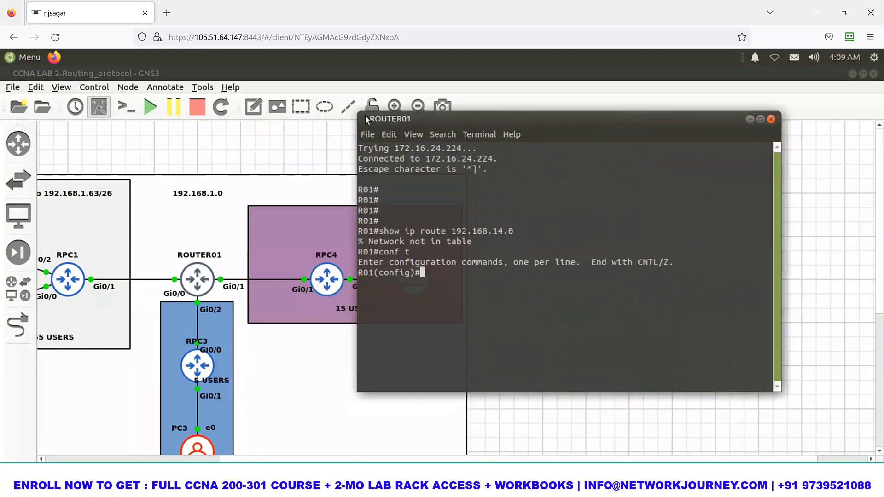
left_click_drag(360, 112, 493, 205)
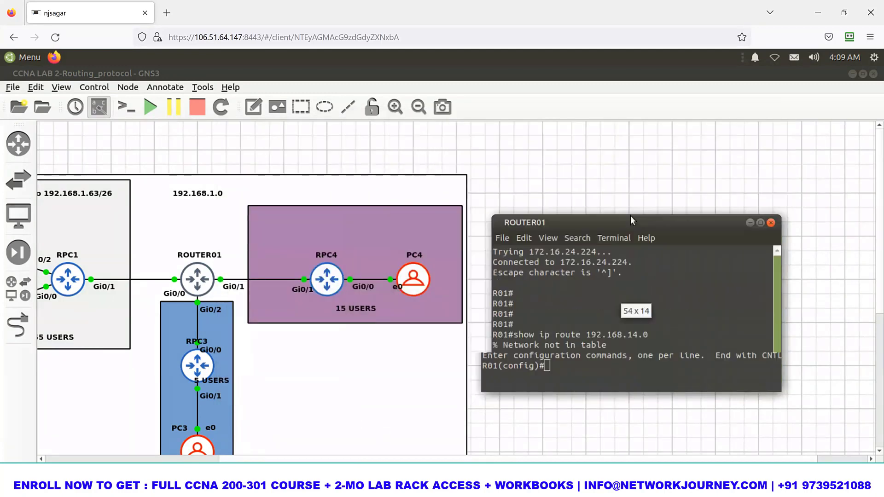
left_click_drag(611, 223, 694, 65)
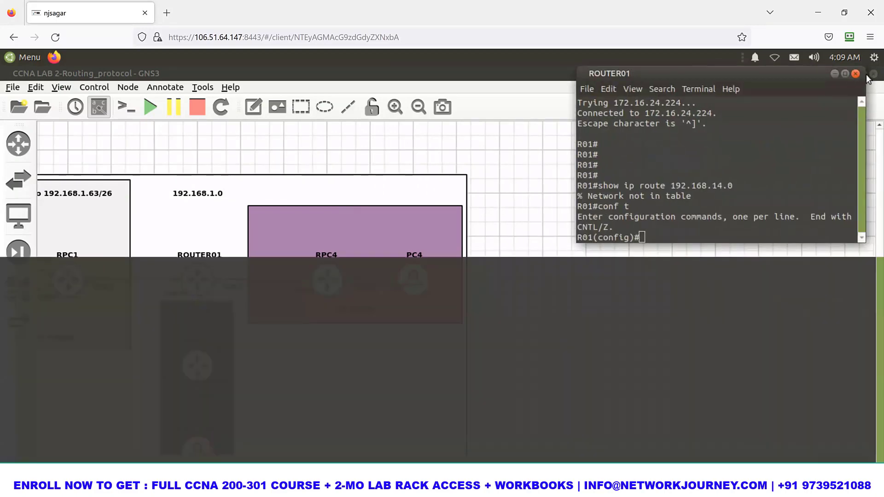
left_click(863, 74)
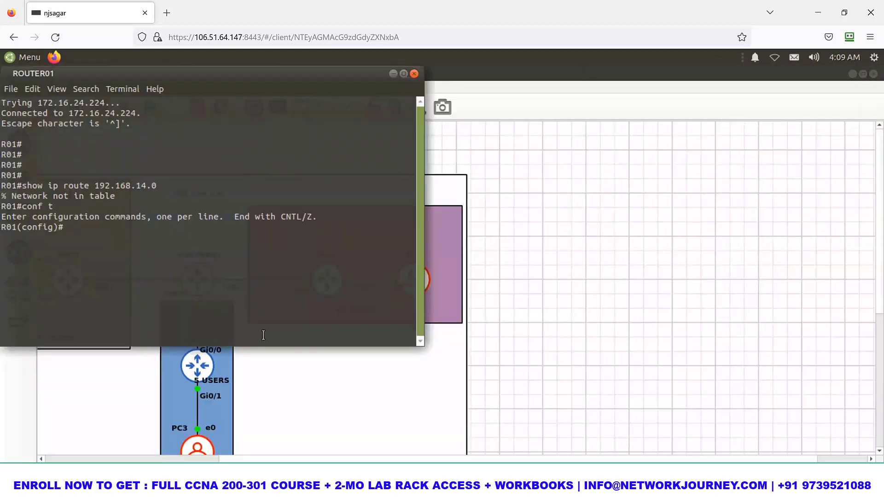
left_click_drag(263, 347, 260, 152)
Begin ROUTER01's ip route command with destination 192.168.14.0 and mask 255.255.255.0, bringing up PC4's console for reference.
type("ip ro")
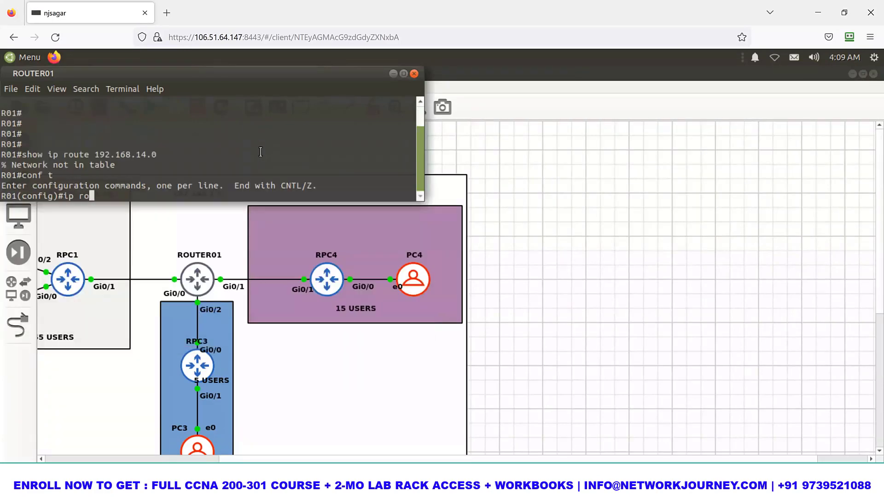
type("ute 192.")
mouse_move(514, 489)
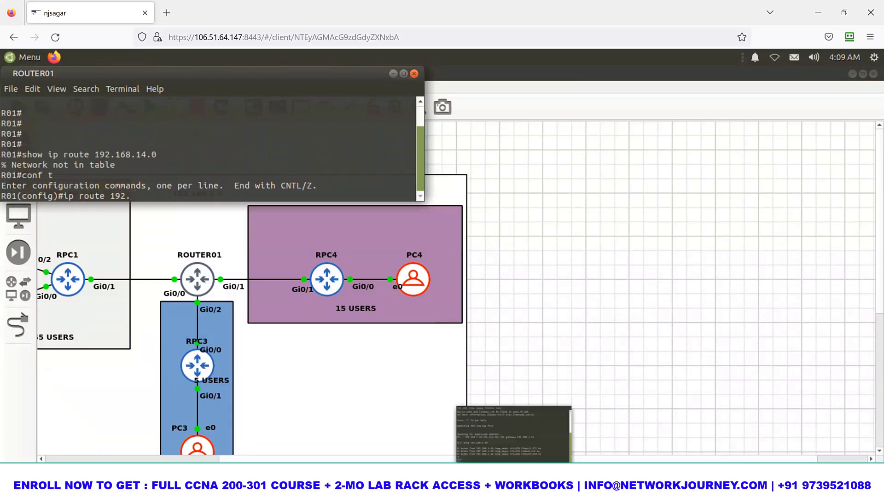
left_click(583, 489)
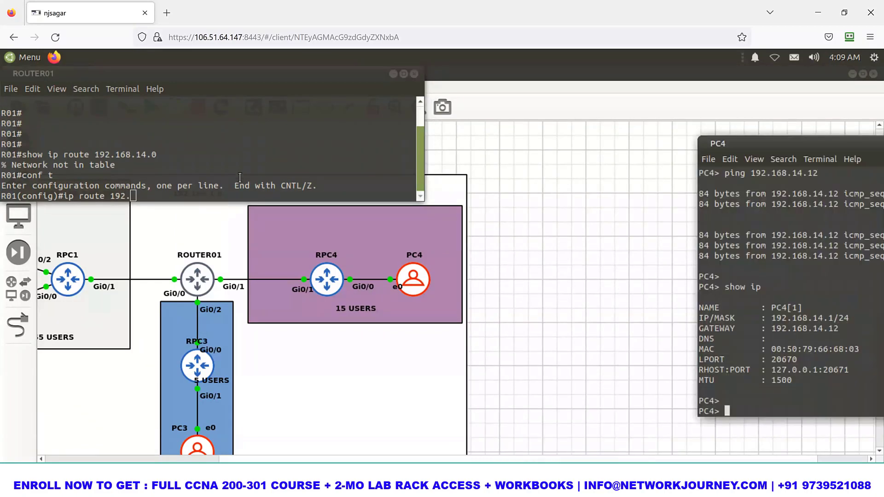
left_click(245, 155)
type("16")
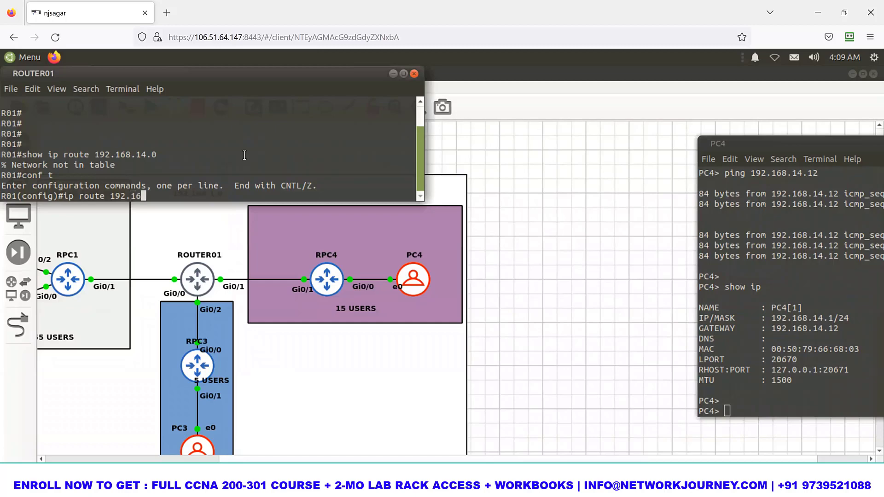
type("8.14.0 255.255.255.")
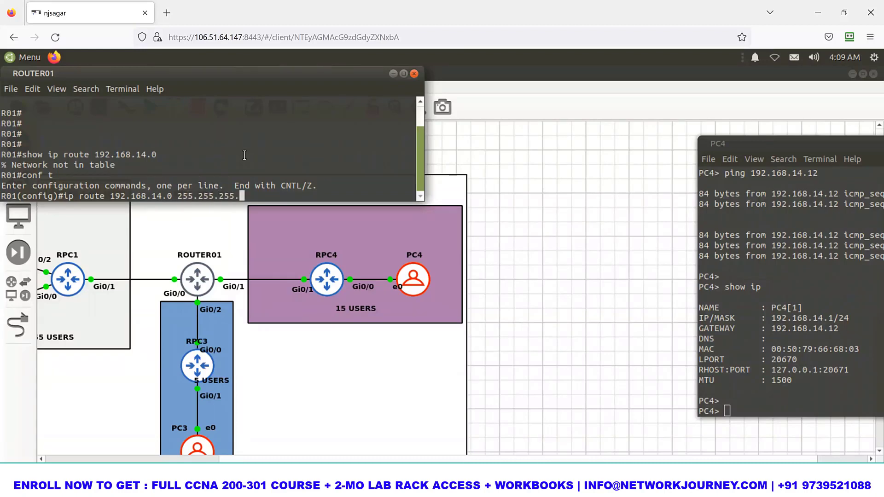
type("0")
mouse_move(169, 254)
left_mouse_down()
mouse_move(235, 307)
mouse_move(230, 256)
mouse_move(180, 271)
left_mouse_up()
left_click_drag(416, 256, 410, 255)
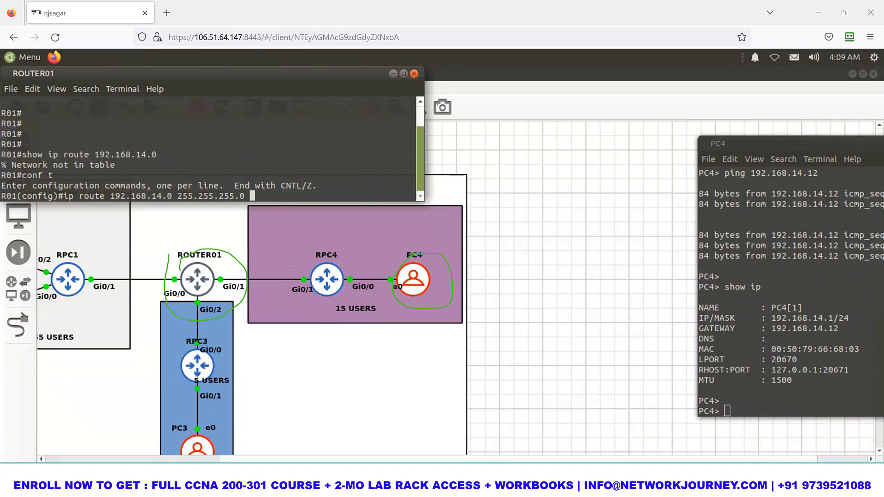
left_click_drag(312, 243, 303, 272)
mouse_move(223, 271)
left_mouse_down()
mouse_move(230, 291)
mouse_move(217, 294)
left_mouse_up()
key("Escape")
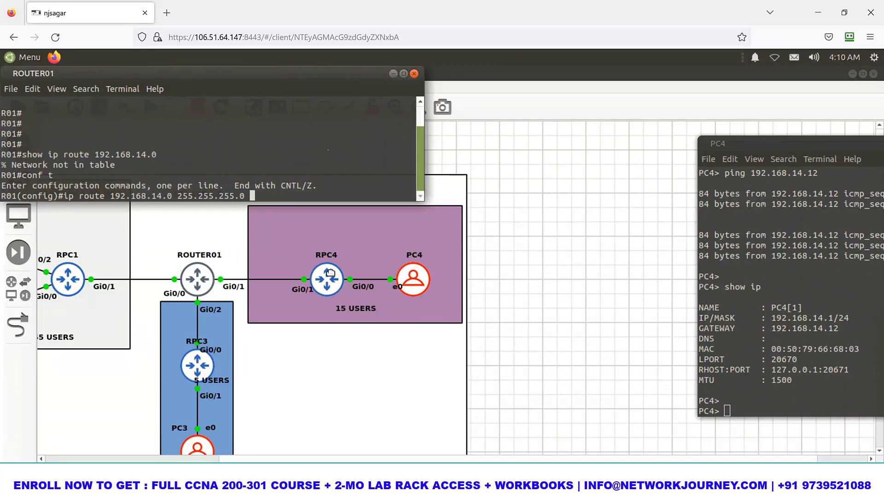
Bring up the RPC4 console and highlight the IP address of its GigabitEthernet0/1 interface.
mouse_move(593, 488)
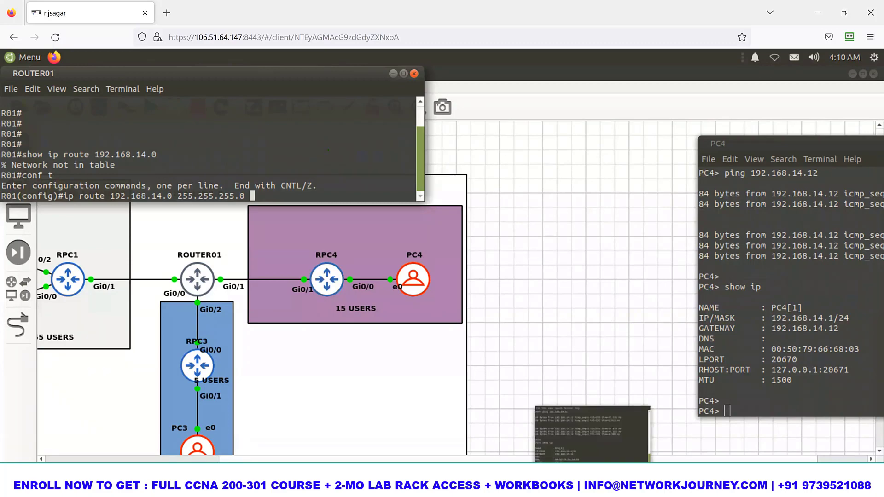
left_click(419, 488)
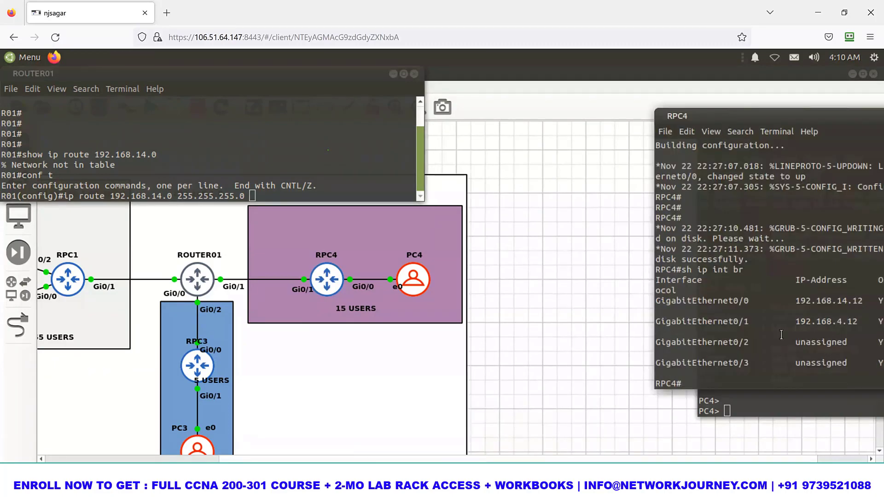
double_click(797, 322)
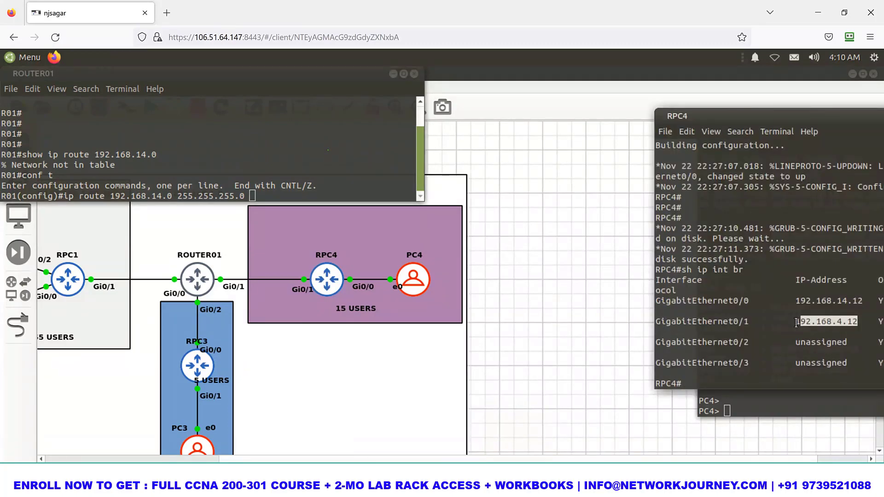
key("Return")
Complete ROUTER01's static route to 192.168.14.0 with next hop 192.168.4.12 and apply it.
left_click(281, 131)
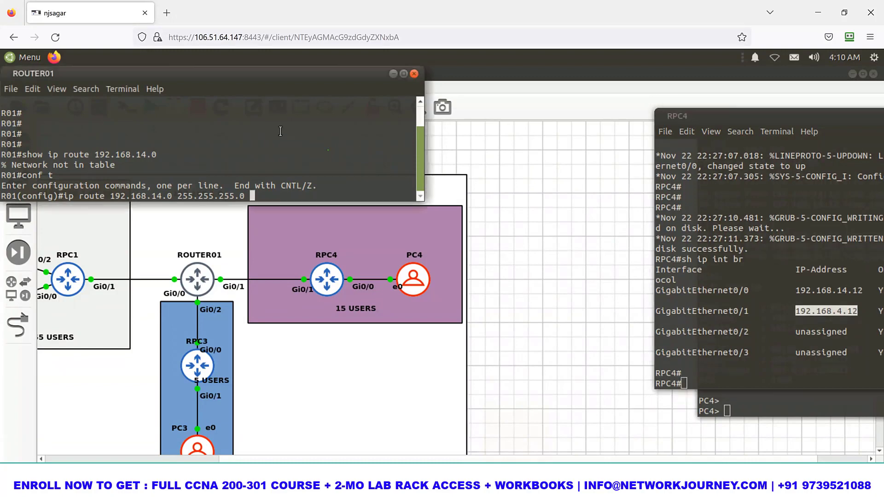
right_click(313, 172)
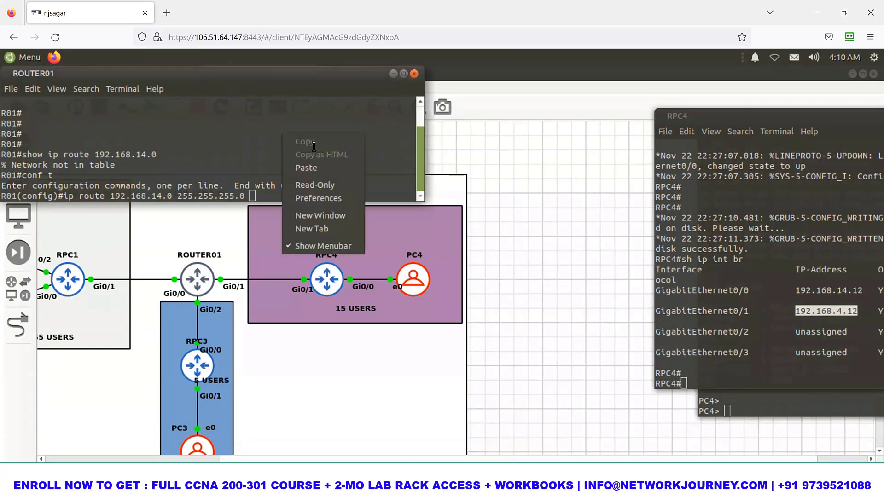
left_click(306, 166)
key("BackSpace")
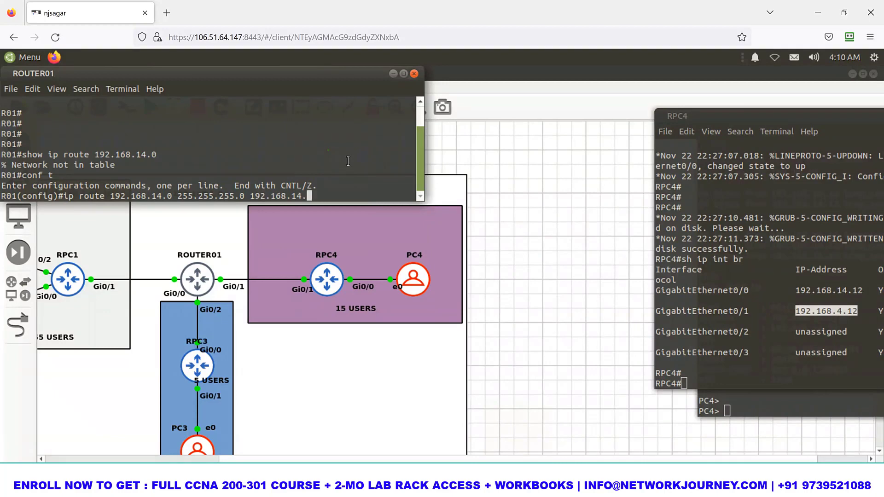
key("BackSpace")
key("BackSpace")
key("BackSpace")
type("4.12")
key("Return")
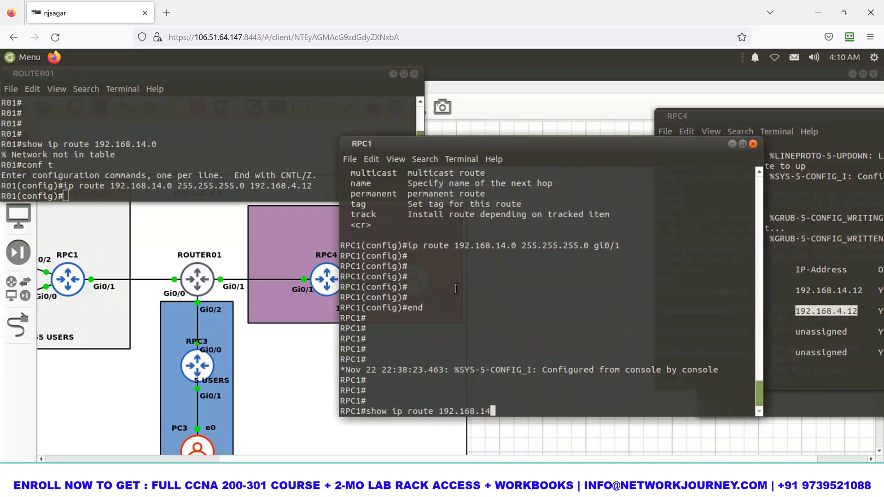
Check PC4's IP address in its console, and look up the route to 192.168.14.1 on RPC1.
type(".1")
mouse_move(665, 453)
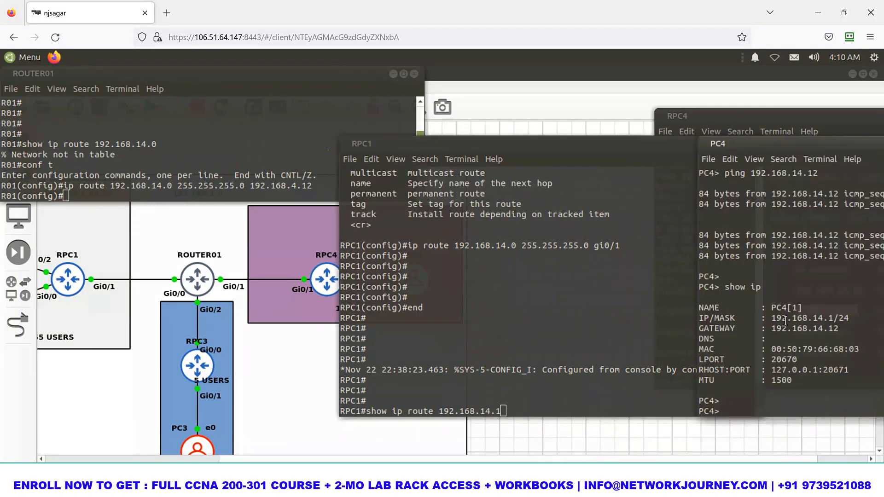
left_click_drag(787, 320, 843, 318)
left_click(588, 299)
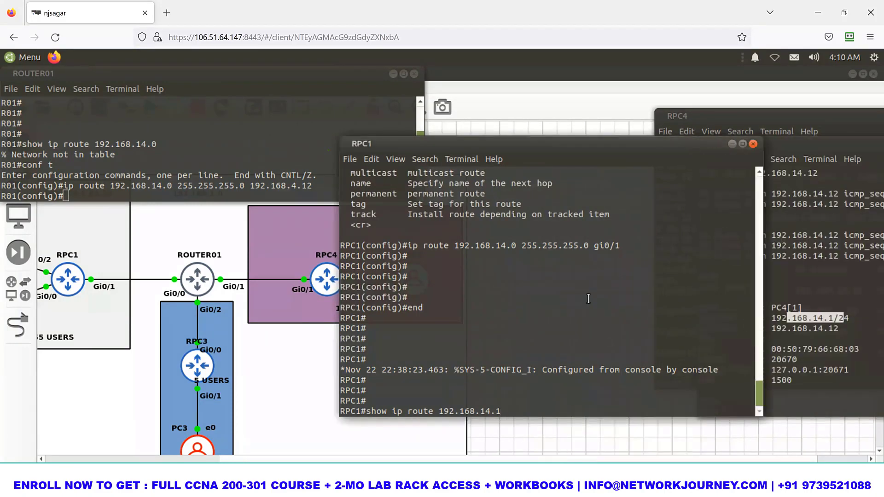
key("Return")
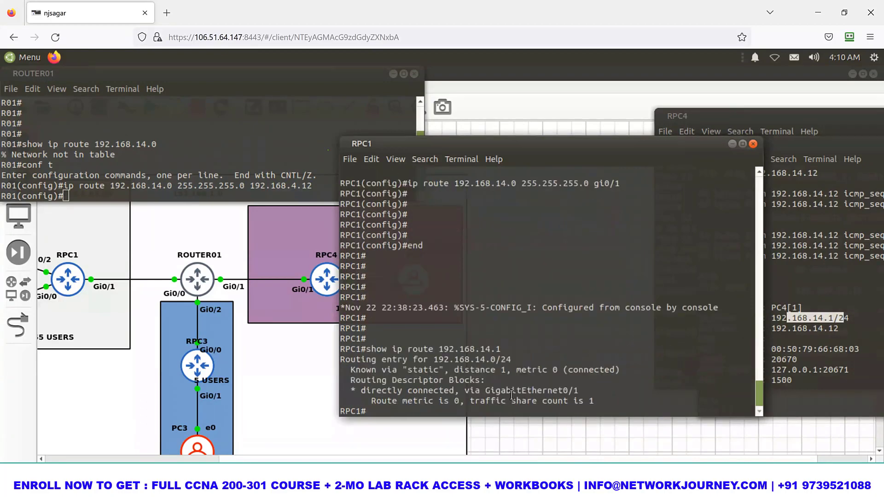
Highlight the route source and the outgoing interface in RPC1's routing entry for 192.168.14.0/24.
left_click_drag(444, 370, 403, 370)
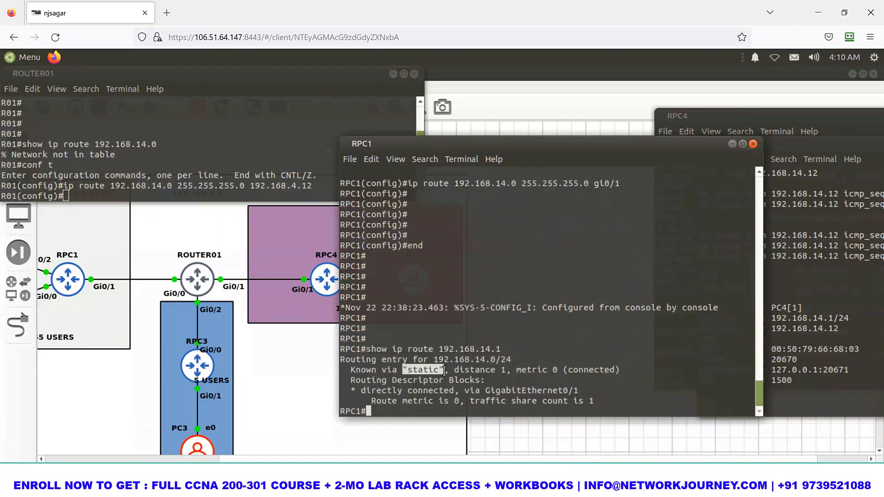
left_click(489, 393)
left_click_drag(500, 391, 610, 393)
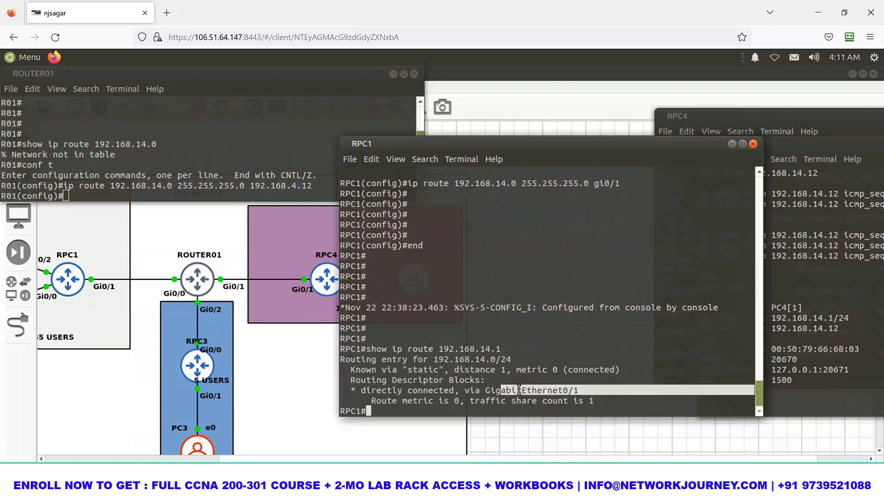
left_click(489, 390)
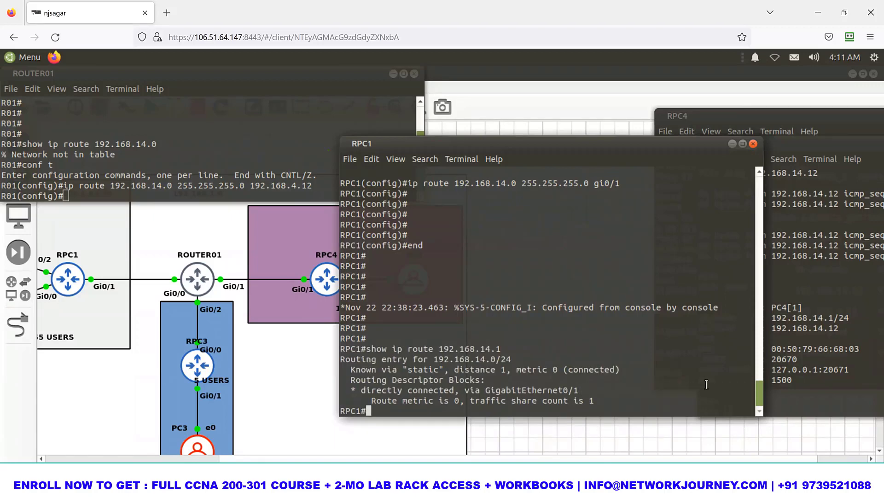
left_click_drag(490, 391, 592, 389)
left_click(497, 391)
left_click_drag(489, 390, 583, 390)
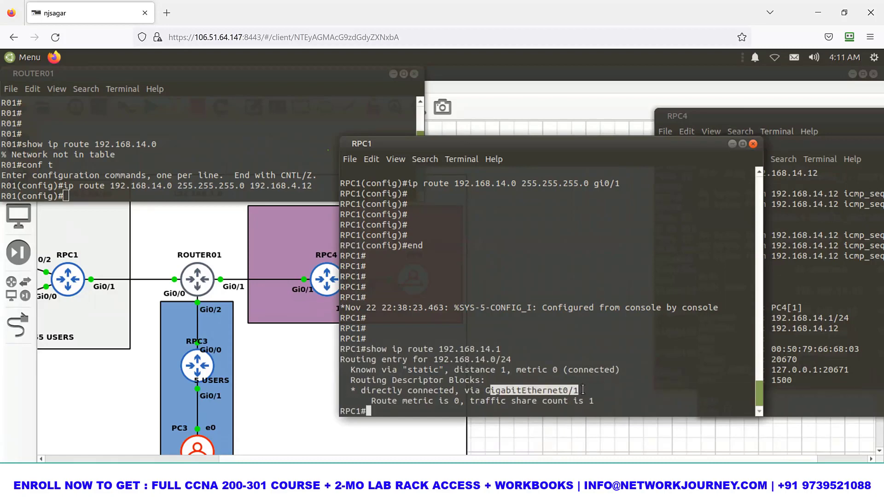
Show the running configuration of RPC1's gi0/1 interface and highlight its IP address line.
type("sh run int gi0/1")
key("Return")
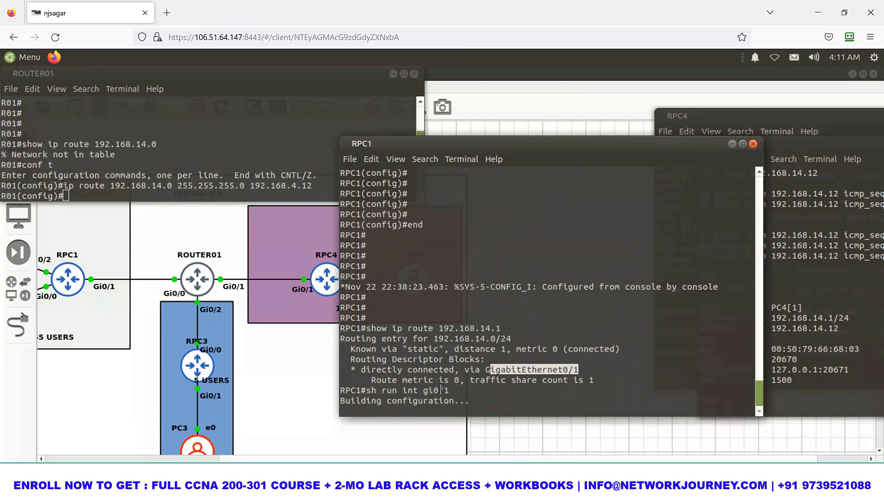
left_click_drag(361, 318, 493, 367)
left_click(464, 362)
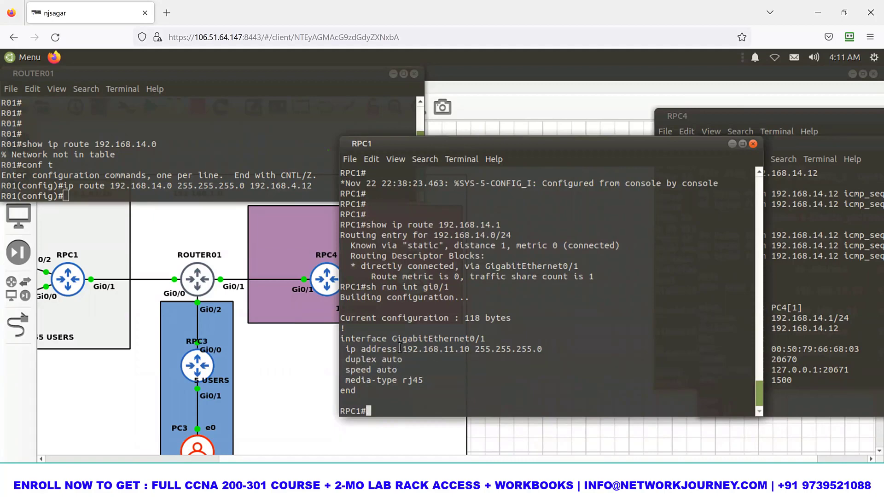
left_click_drag(402, 349, 480, 351)
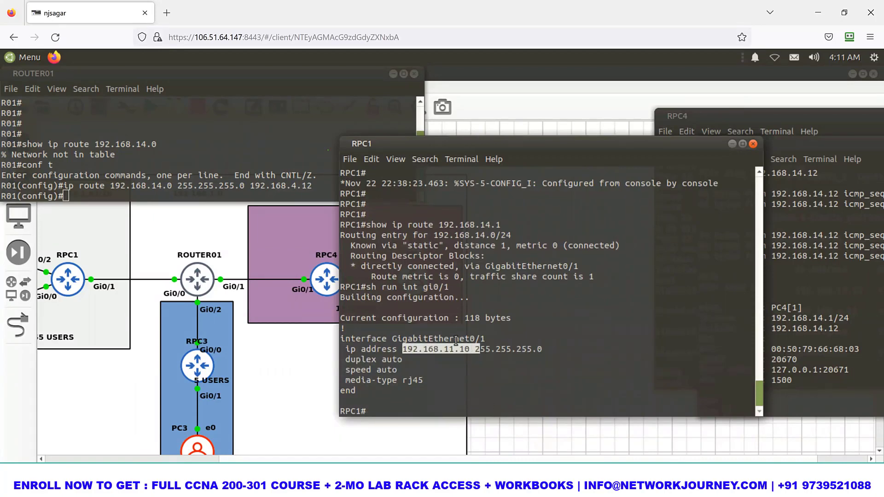
left_click_drag(479, 350, 463, 354)
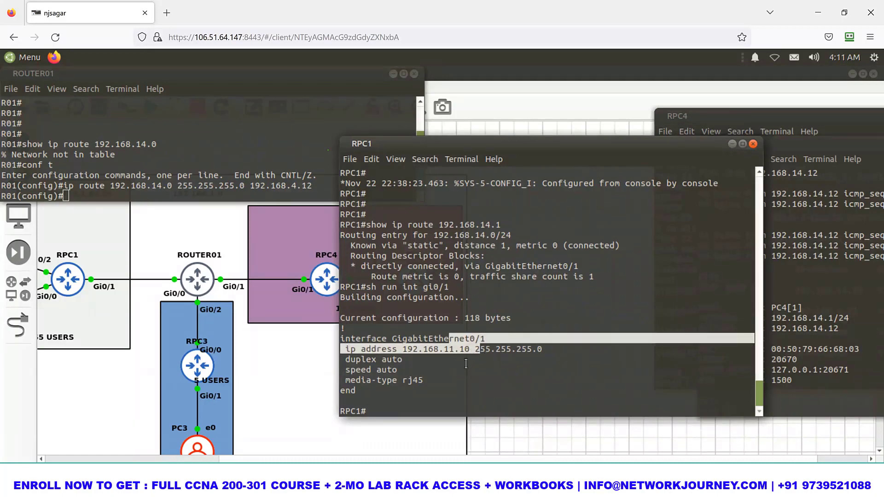
left_click(447, 365)
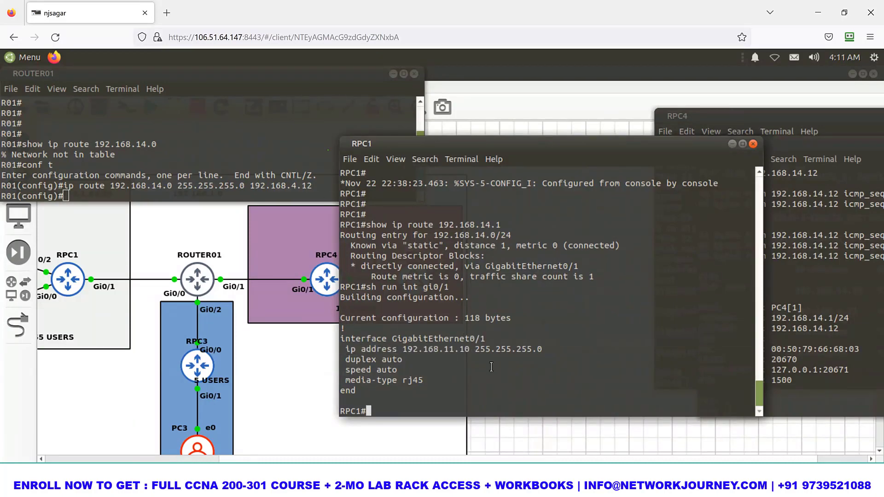
List the CDP neighbors on RPC1's GigabitEthernet 0/1 interface and highlight the command with its output.
type("sh cdp nei")
key("Tab")
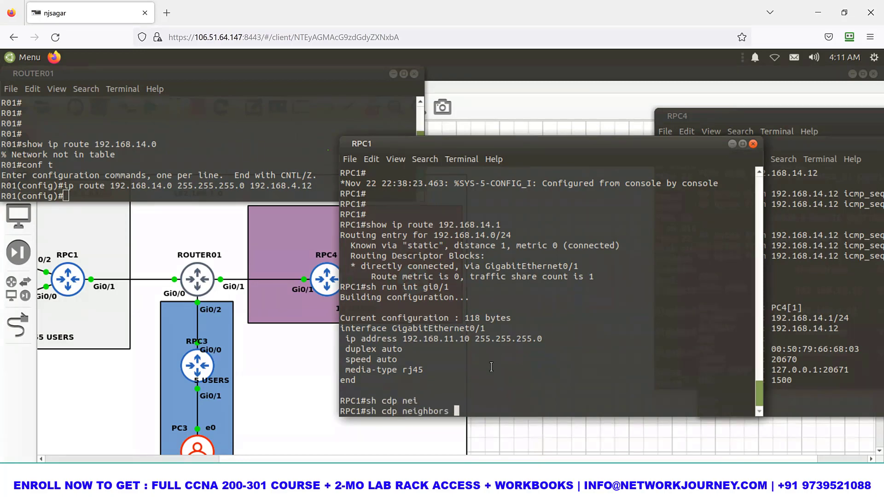
type("gi")
key("Tab")
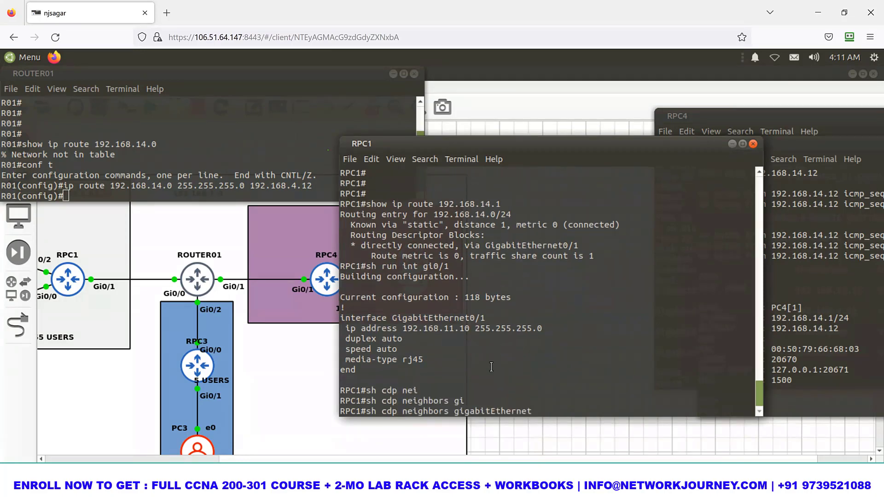
type("0/1")
key("Return")
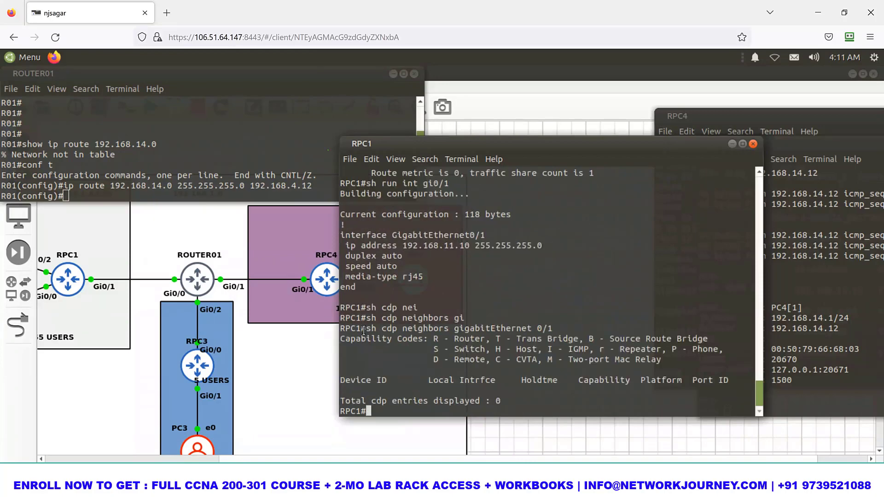
left_click_drag(528, 398, 387, 329)
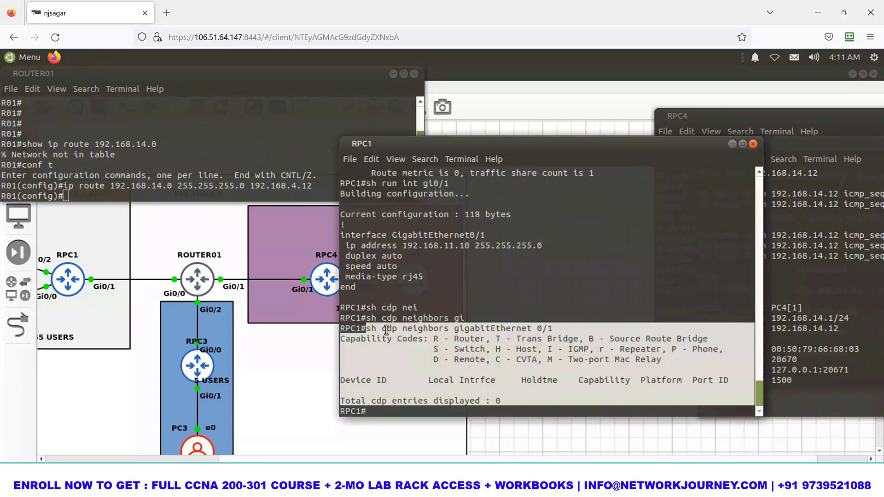
left_click(557, 385)
triple_click(453, 364)
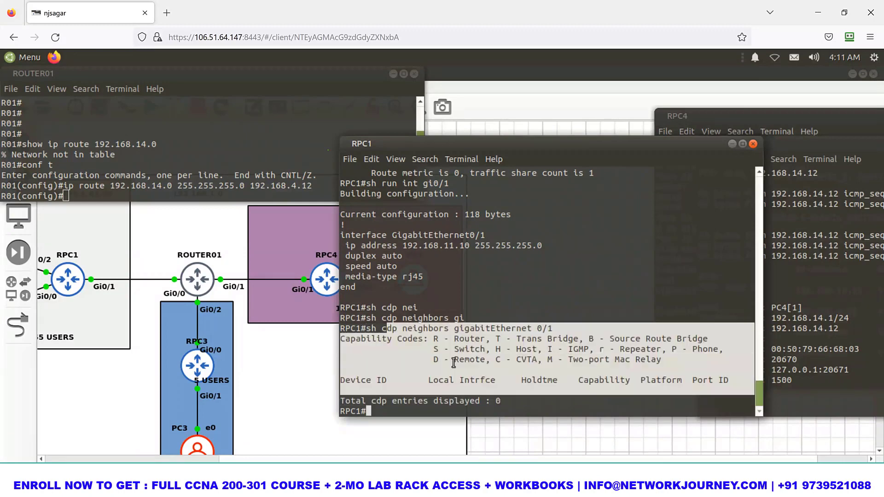
left_click(420, 335)
left_click_drag(369, 328, 556, 381)
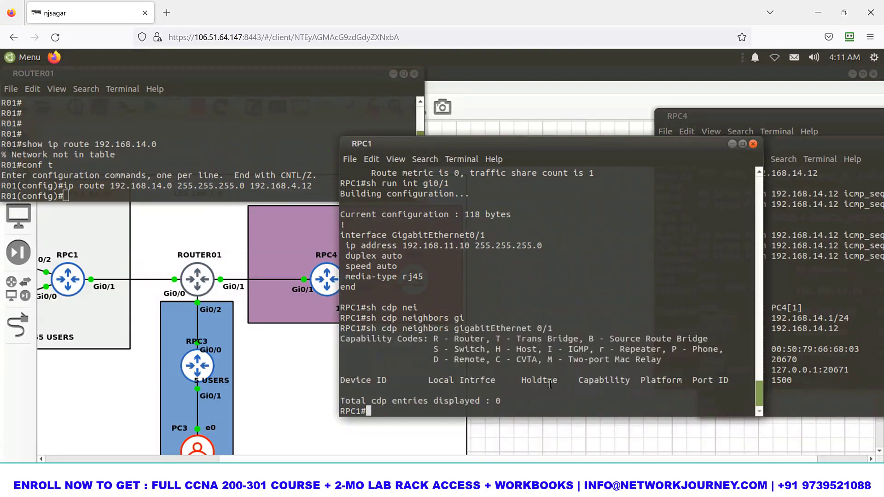
left_click(380, 332)
Display RPC1's ARP table and highlight the entry for the GigabitEthernet0/1 interface.
type("sh ip arp")
key("Return")
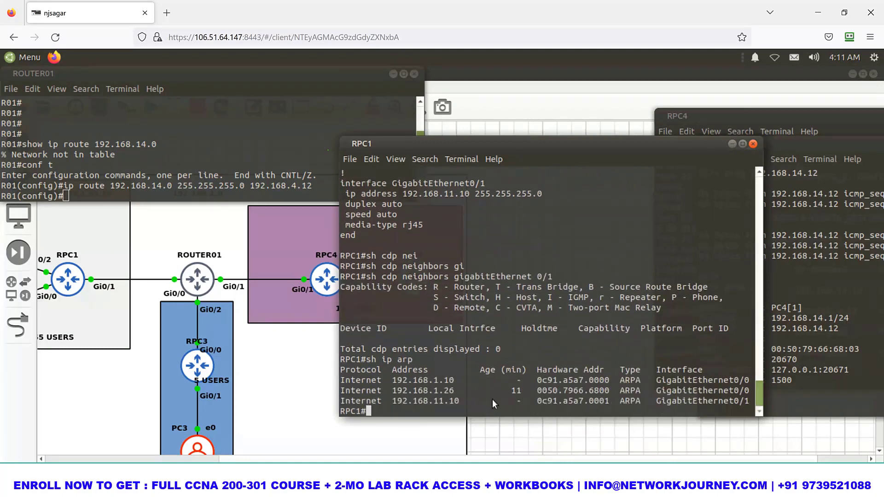
scroll(479, 380, "up", 2)
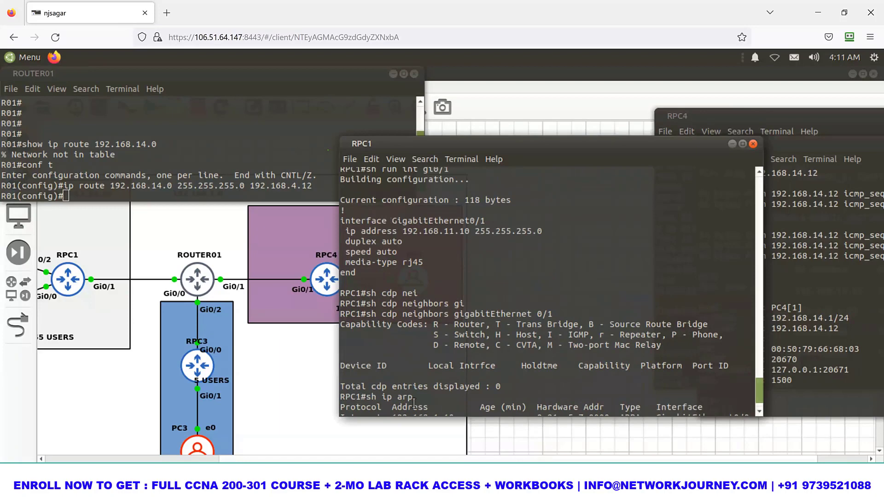
scroll(436, 401, "down", 2)
left_click_drag(654, 400, 413, 400)
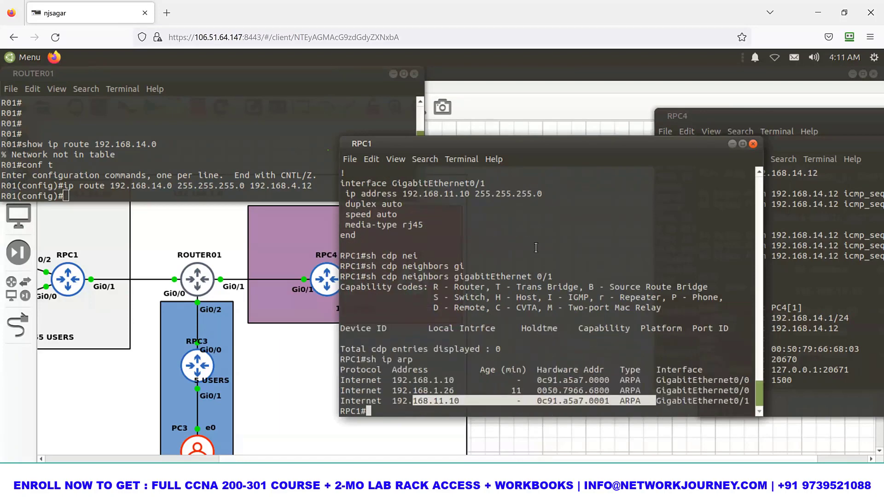
Review RPC1's earlier console output and highlight the exit interface in the 192.168.14.1 route lookup.
scroll(487, 328, "up", 4)
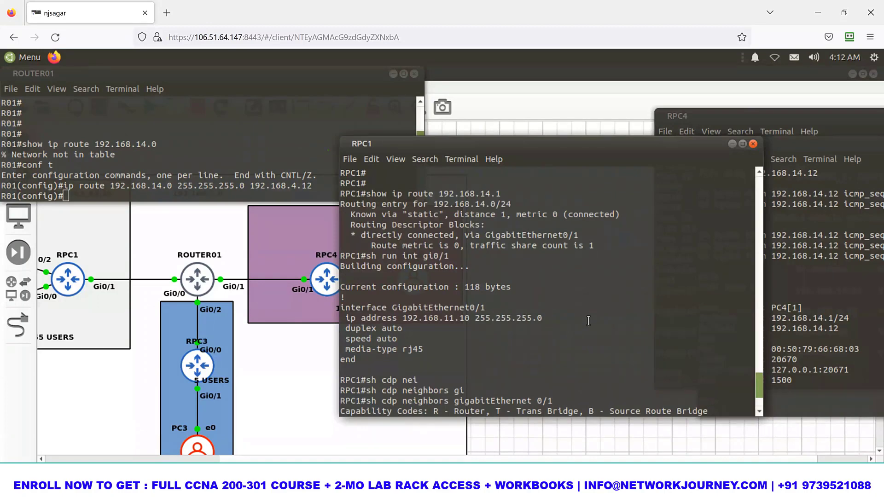
scroll(464, 320, "down", 2)
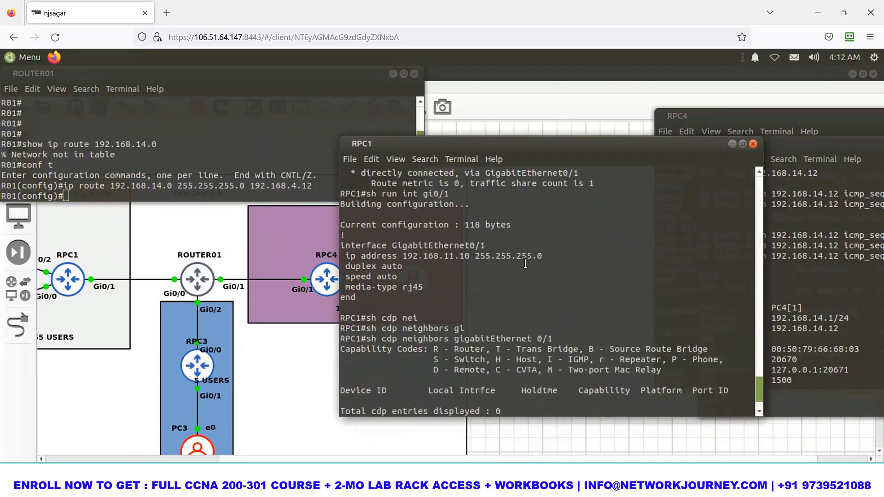
scroll(524, 263, "up", 6)
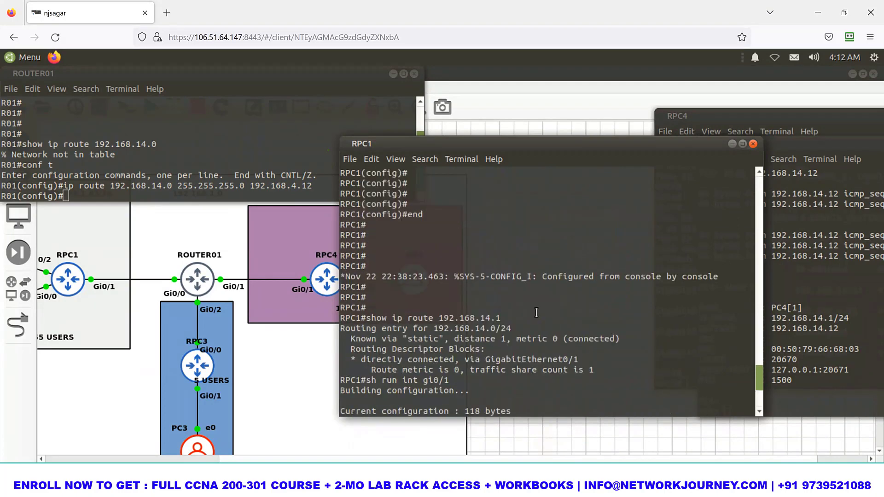
scroll(530, 317, "up", 4)
scroll(521, 375, "down", 4)
left_click_drag(495, 359, 579, 360)
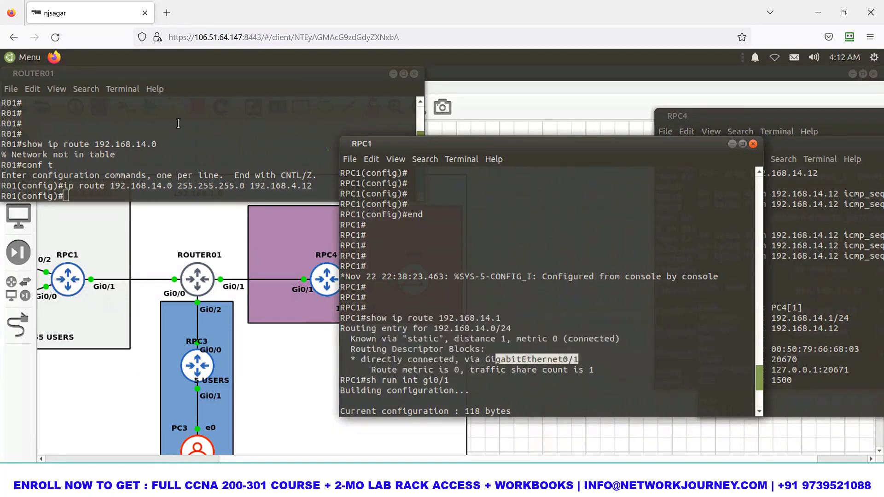
Shift the ROUTER01 console aside and return ROUTER01 from configuration mode to privileged mode.
left_click_drag(152, 73, 207, 72)
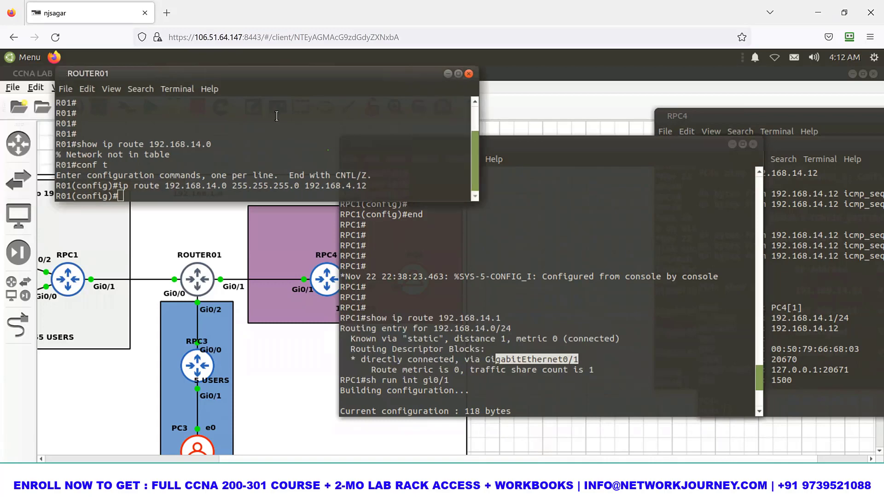
key("Return")
key("Return")
key("Return")
type("end")
key("Return")
key("Return")
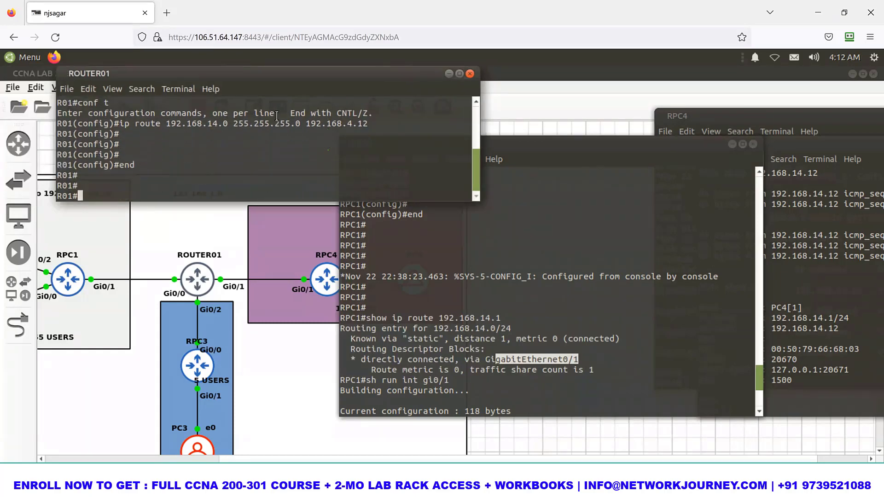
Look up the route to 192.168.14.1 on ROUTER01 and examine the resulting routing entry.
type("sh ip route")
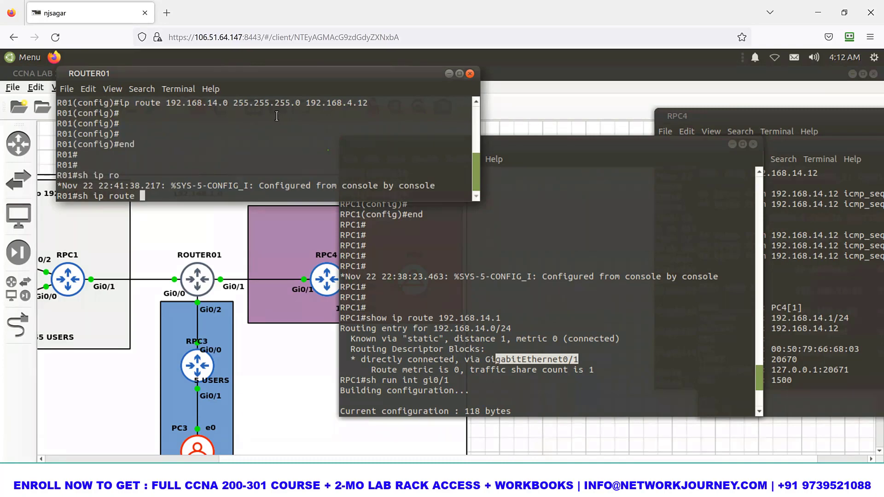
type(" 192.168.14.1")
key("Return")
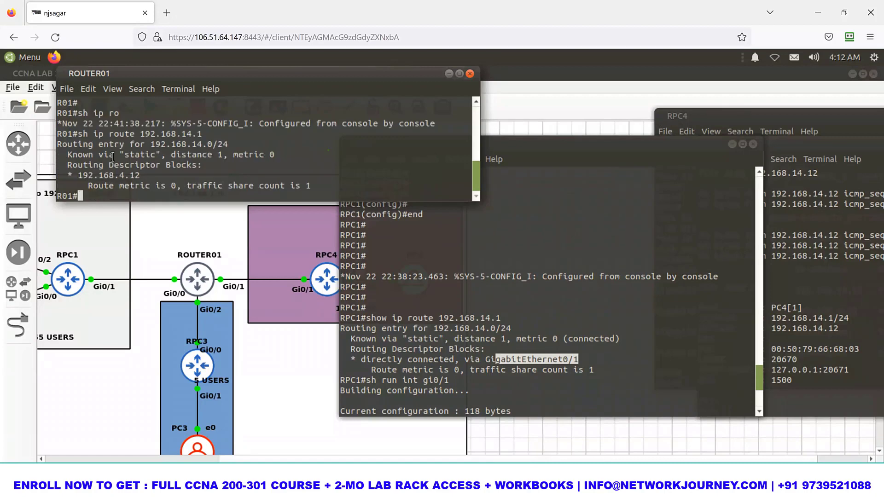
left_click_drag(274, 154, 115, 154)
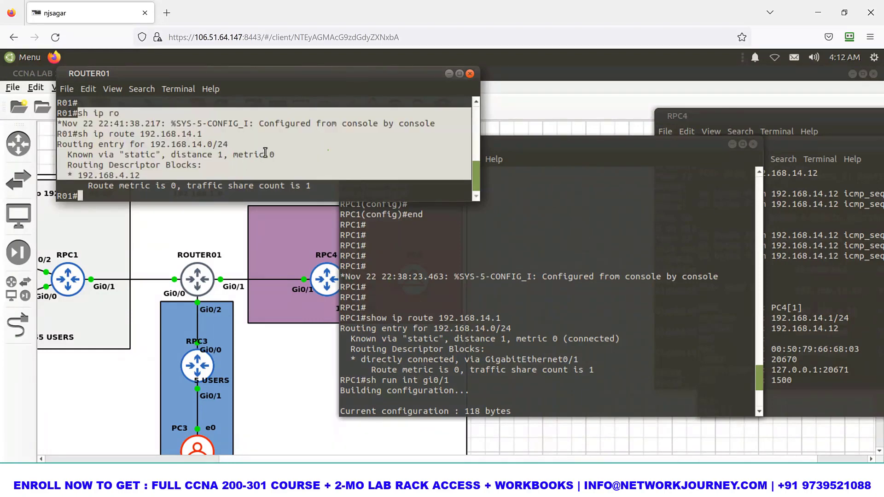
Compare the next-hop address in ROUTER01's static route command with the exit interface in RPC1's routing entry.
scroll(265, 152, "up", 2)
left_click_drag(305, 125, 388, 125)
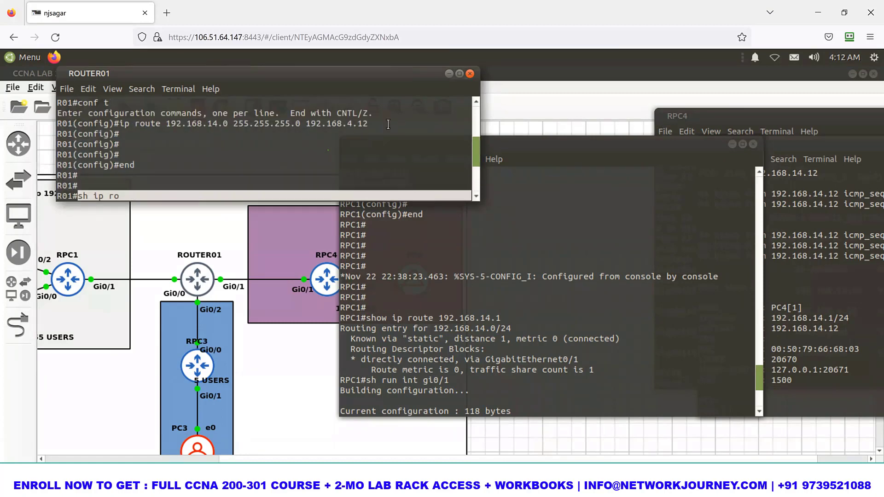
left_click(563, 266)
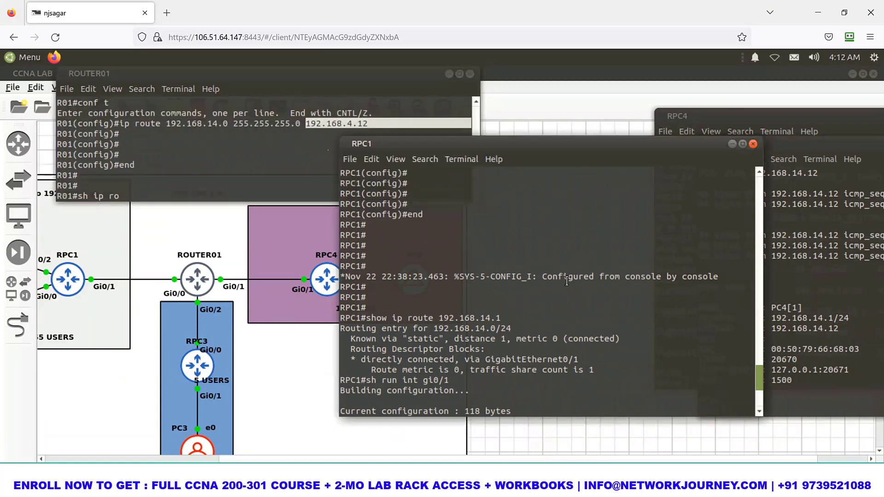
left_click_drag(572, 359, 485, 360)
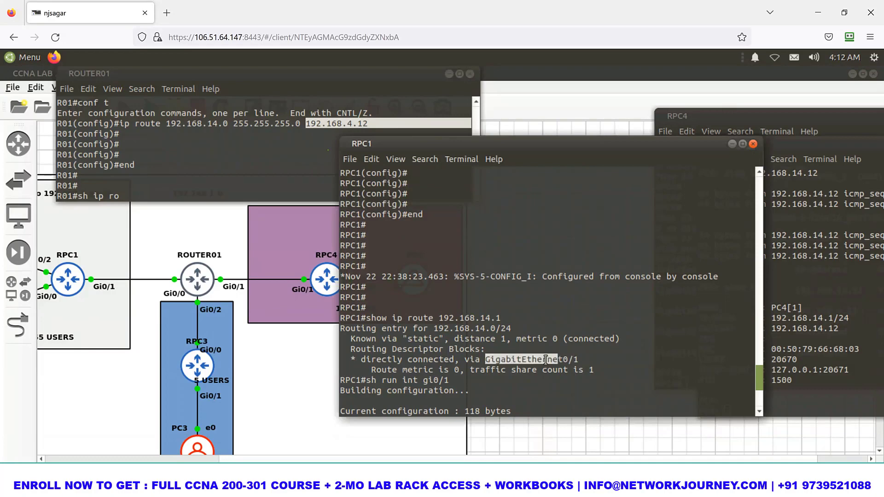
left_click(268, 200)
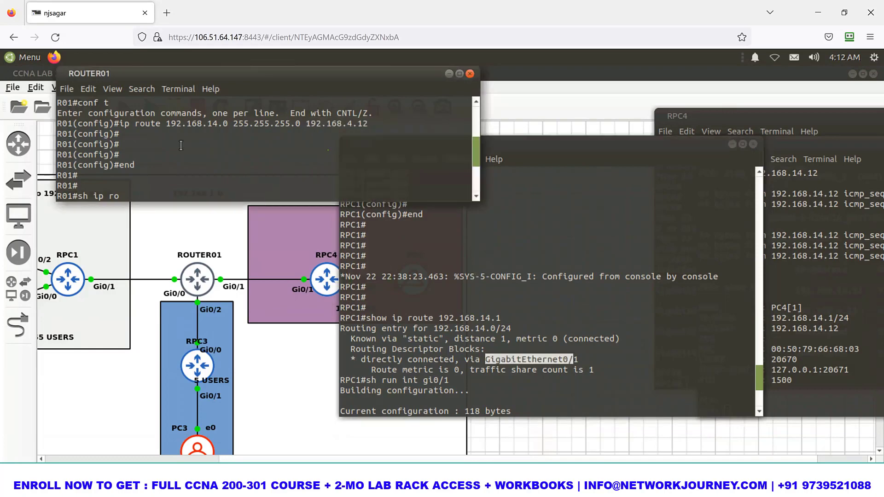
type("ute 192.168.14.1")
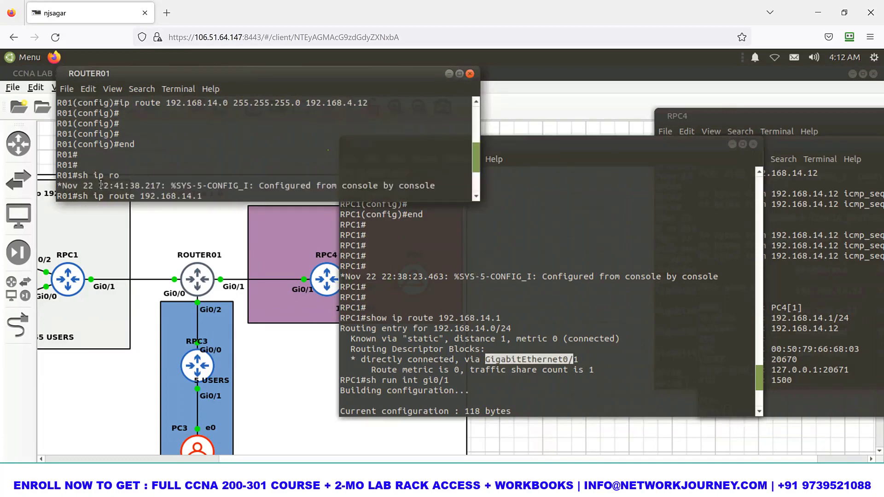
Run the 192.168.14.1 route lookup on ROUTER01 and compare its next-hop entry with the exit interface in RPC1's entry.
key("Return")
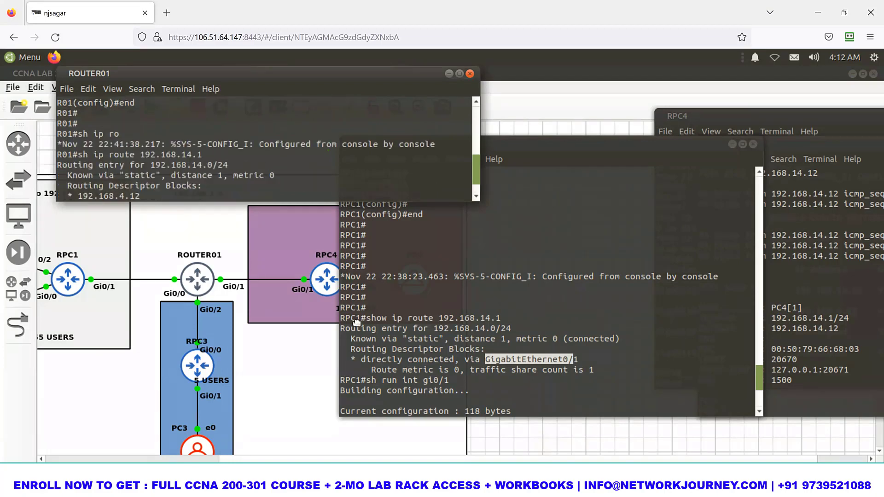
left_click(494, 362)
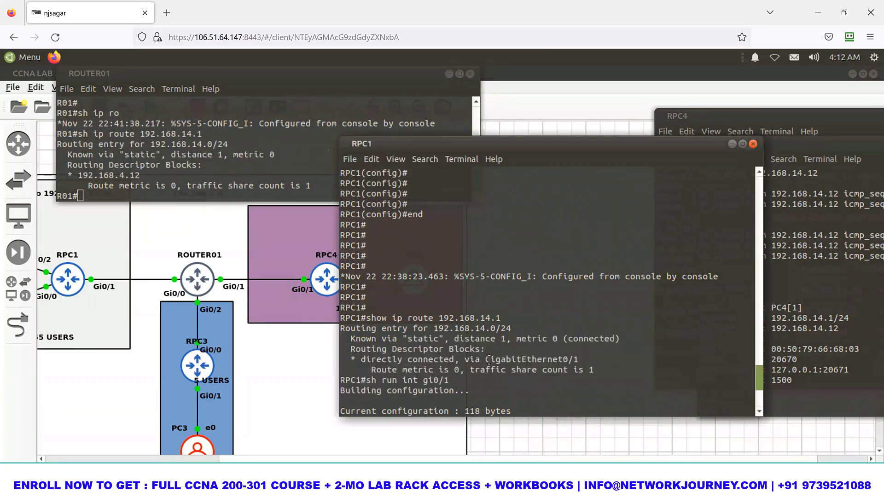
left_click_drag(489, 359, 592, 360)
left_click(83, 175)
left_click_drag(83, 175, 152, 177)
left_click(115, 177)
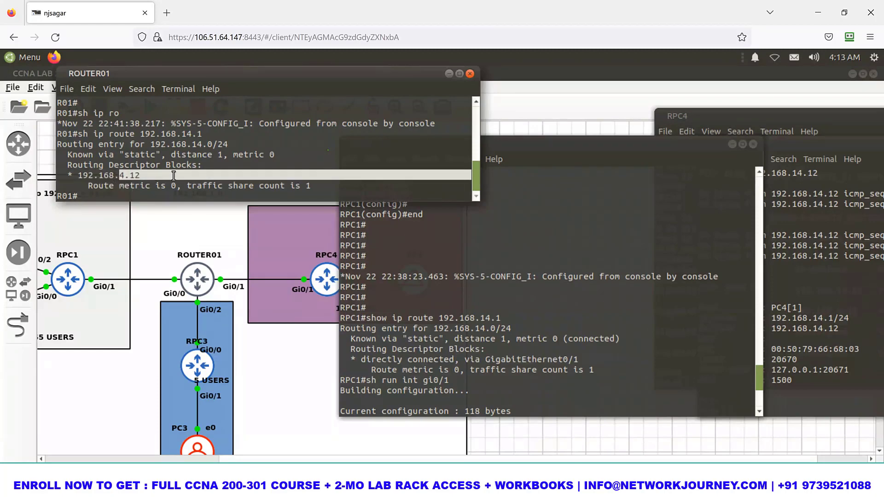
Display the ARP table on ROUTER01 and highlight the interface listed for the next hop 192.168.4.12.
left_click(398, 153)
type("sh ip aro")
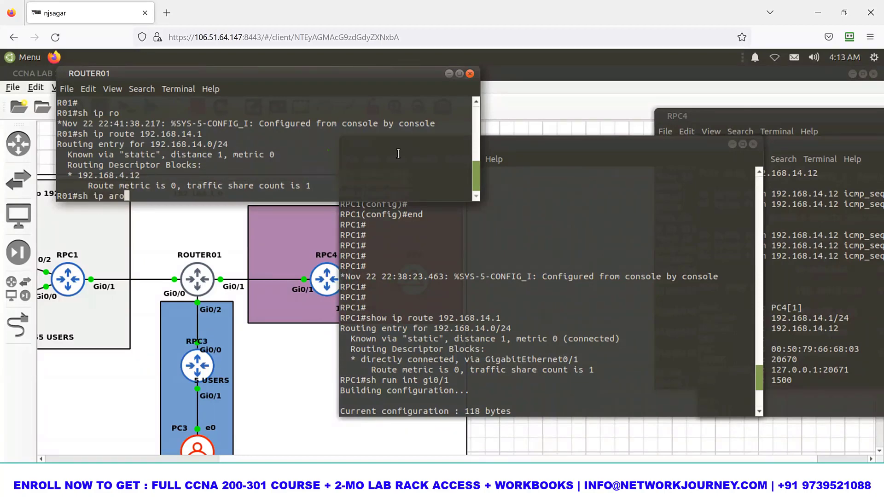
key("Return")
key("Up")
key("BackSpace")
type("p arp")
key("Return")
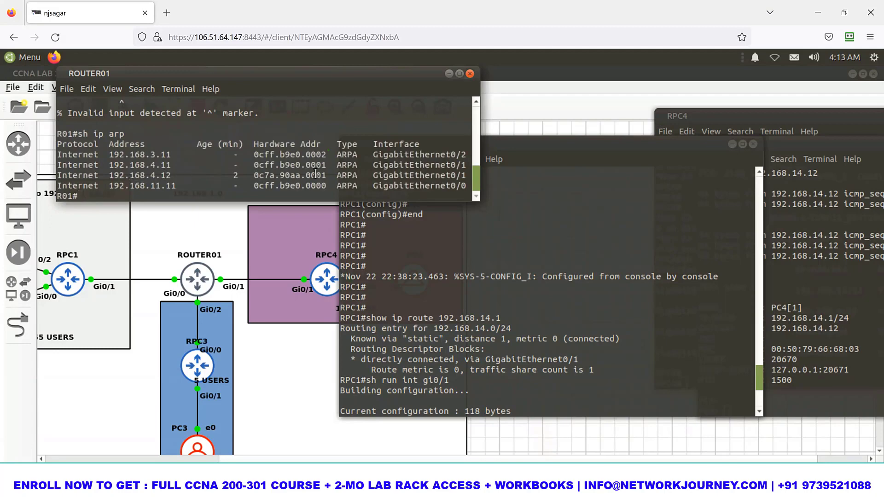
left_click_drag(466, 176, 441, 175)
Look up the route to 192.168.14.1 on RPC4 and compare its routing entry with ROUTER01's earlier output.
double_click(328, 283)
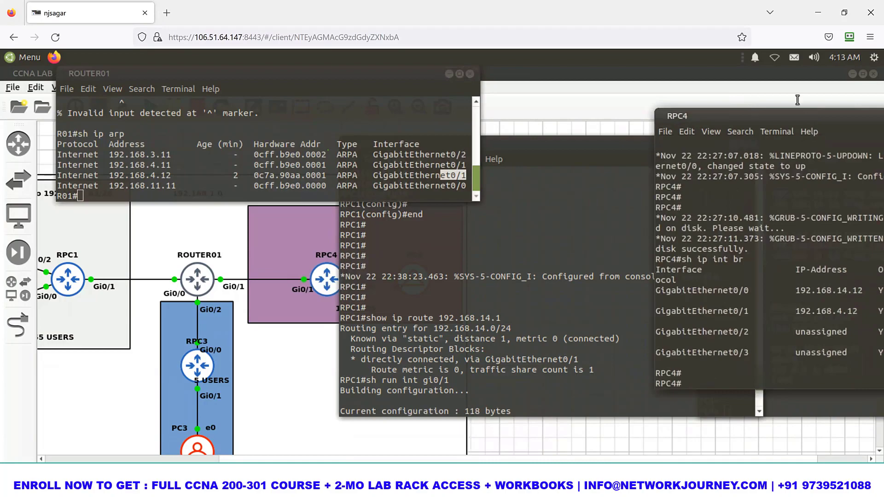
left_click_drag(866, 116, 691, 83)
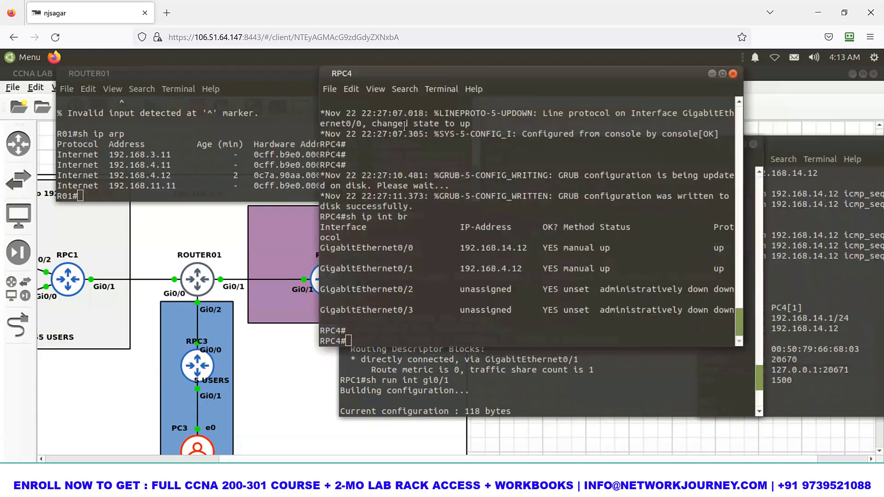
double_click(333, 77)
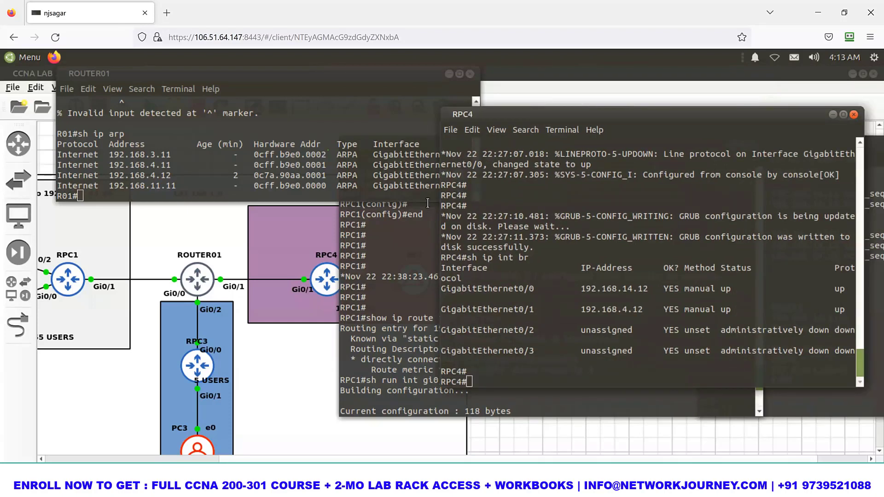
type("show ip")
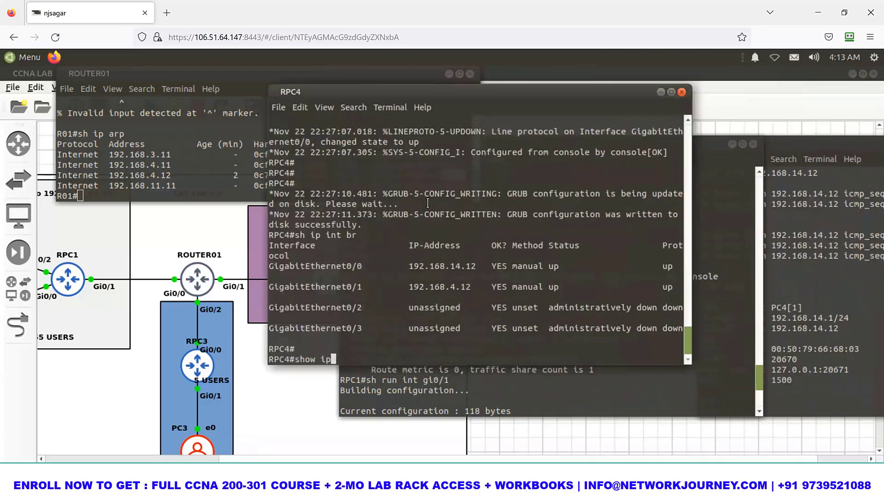
type(" route 192.168.14.1")
key("Return")
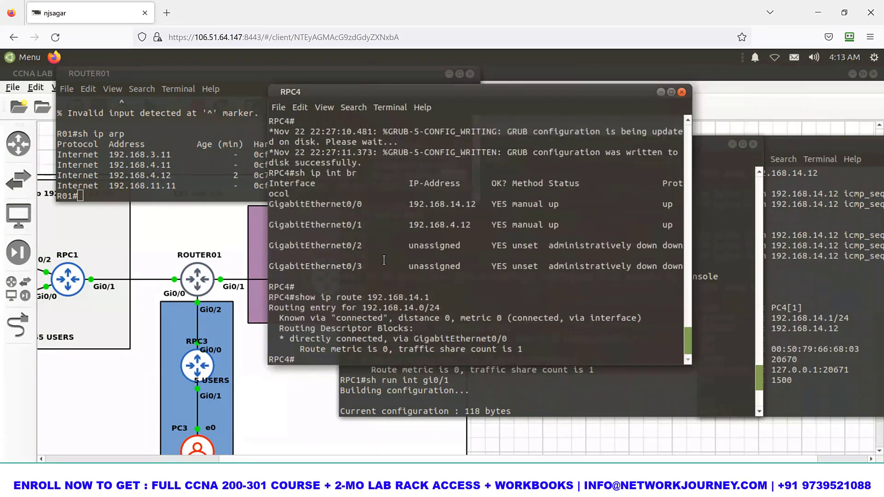
left_click_drag(292, 339, 341, 319)
left_click(154, 135)
scroll(153, 135, "up", 4)
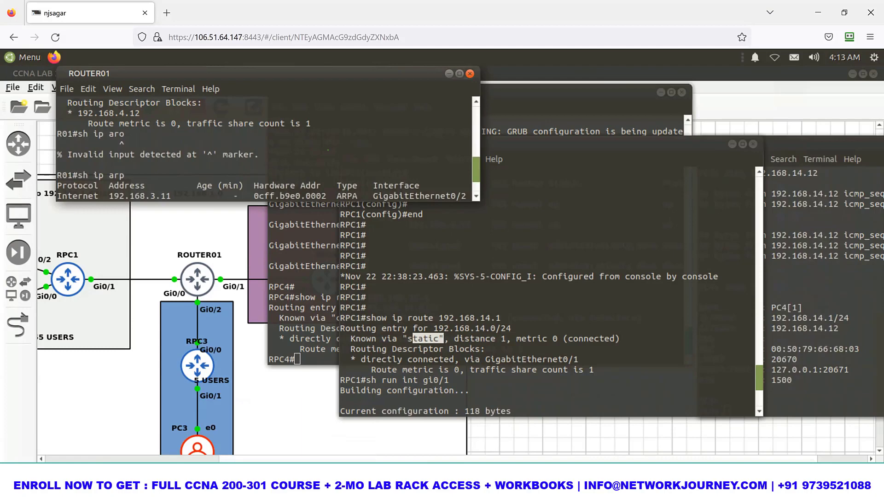
Open PC1's console and ping PC4 at 192.168.14.1.
mouse_move(167, 489)
left_click(512, 490)
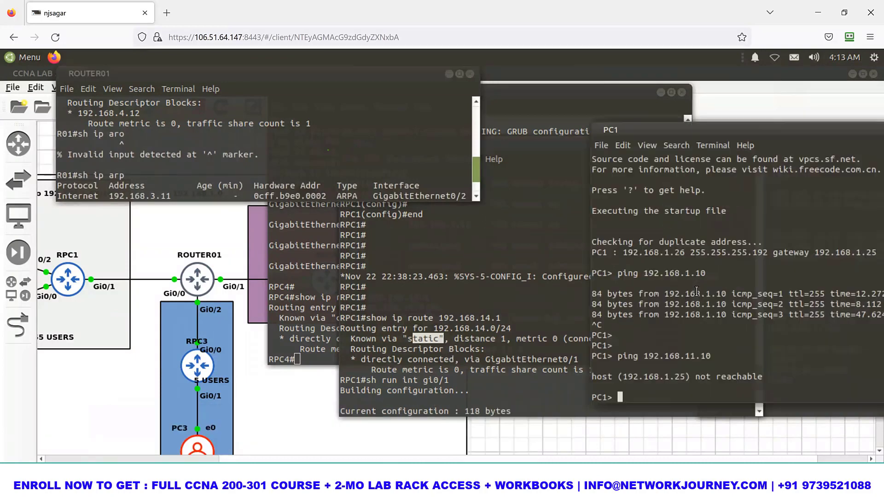
key("Up")
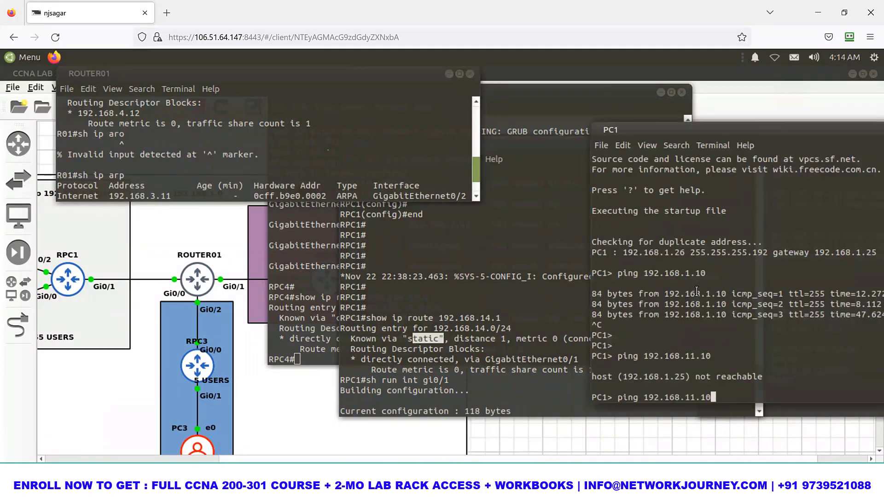
key("BackSpace")
key("BackSpace")
key("BackSpace")
key("BackSpace")
type("4.1")
key("Return")
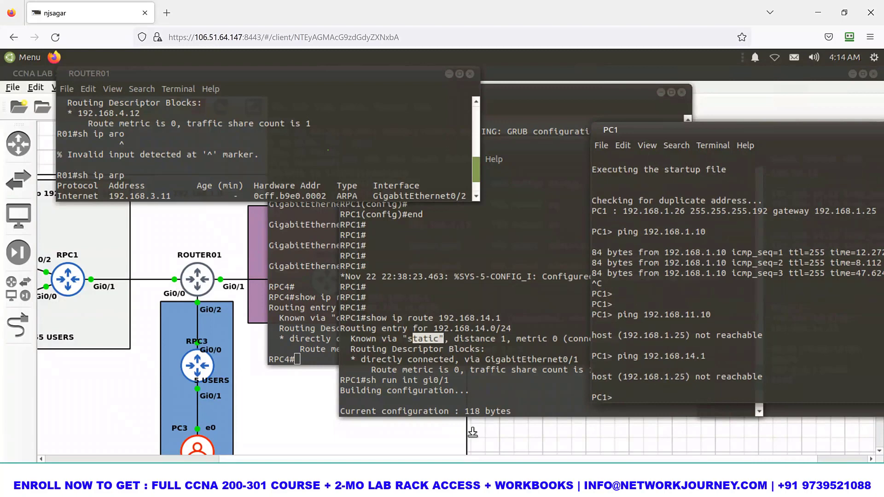
Display PC1's IP settings and highlight its IP address.
left_click(112, 273)
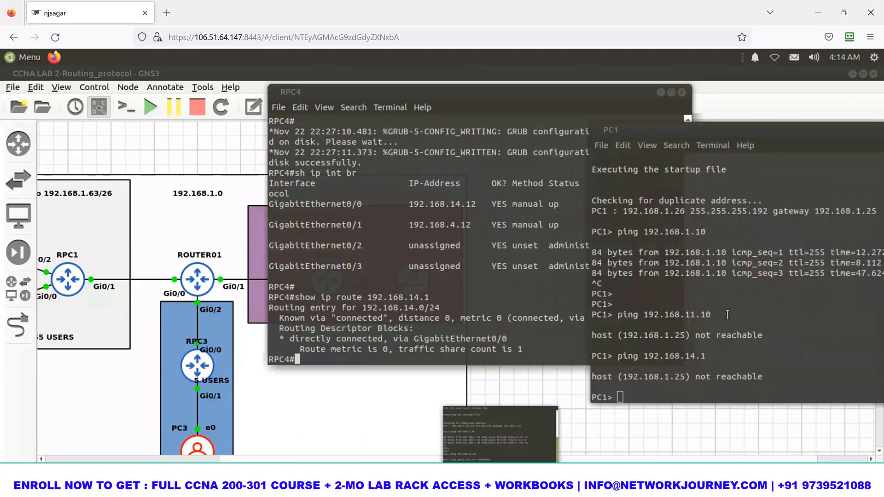
type("show ip")
key("Return")
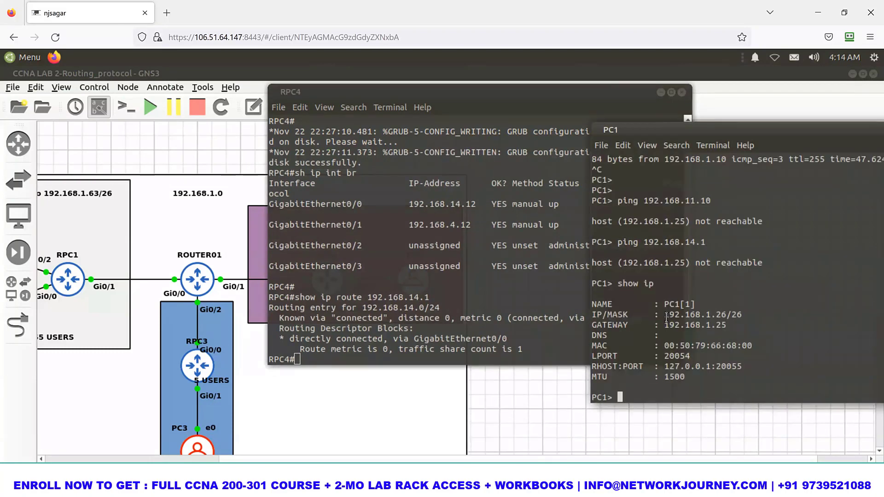
left_click_drag(726, 314, 664, 314)
key("Return")
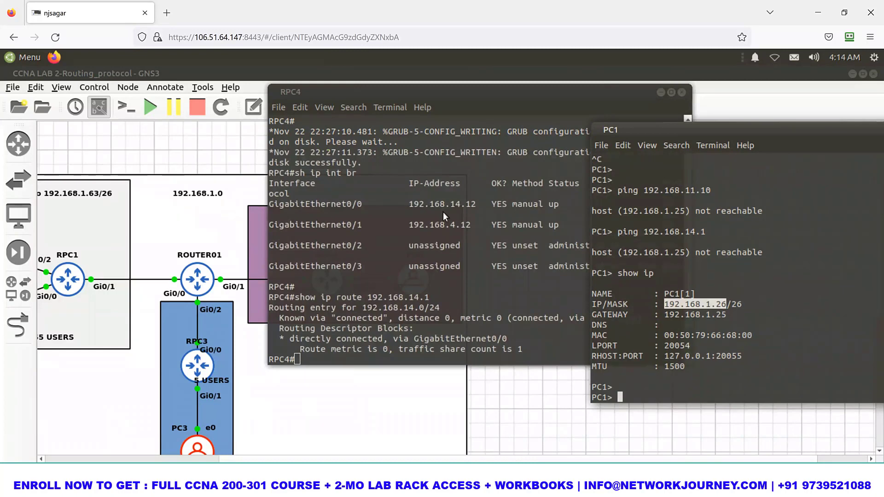
Look up the route to the 192.168.14.0 network on RPC4.
left_click(467, 258)
type("show ip route")
right_click(443, 212)
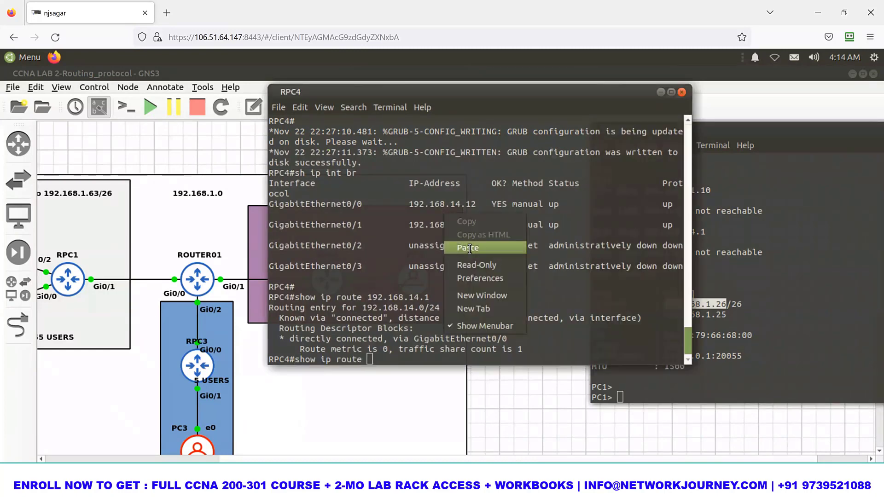
left_click(470, 249)
type("192.168.14.0")
key("Return")
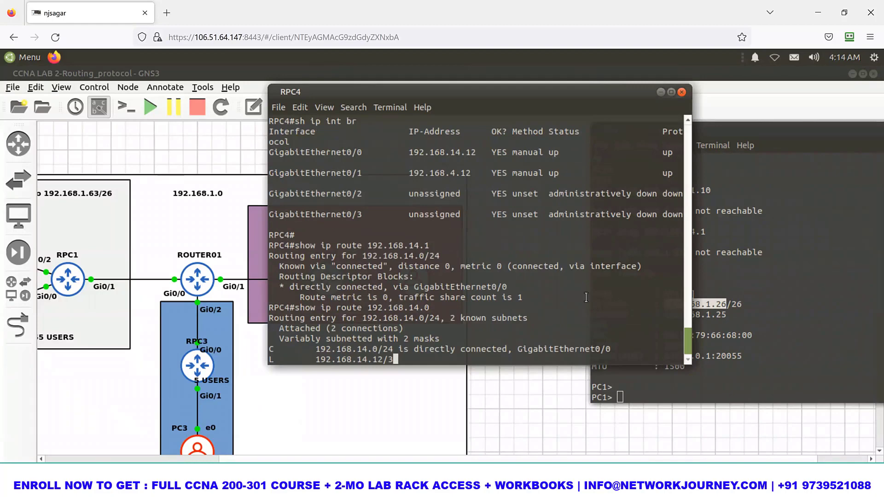
Check RPC4's routing table for a route back to PC1's address 192.168.1.26.
key("Up")
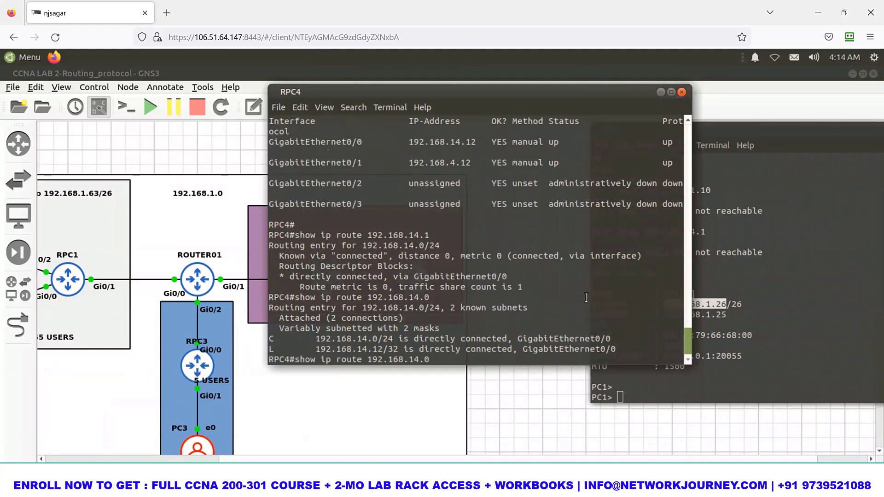
key("BackSpace")
key("BackSpace")
key("BackSpace")
type(".26")
key("Return")
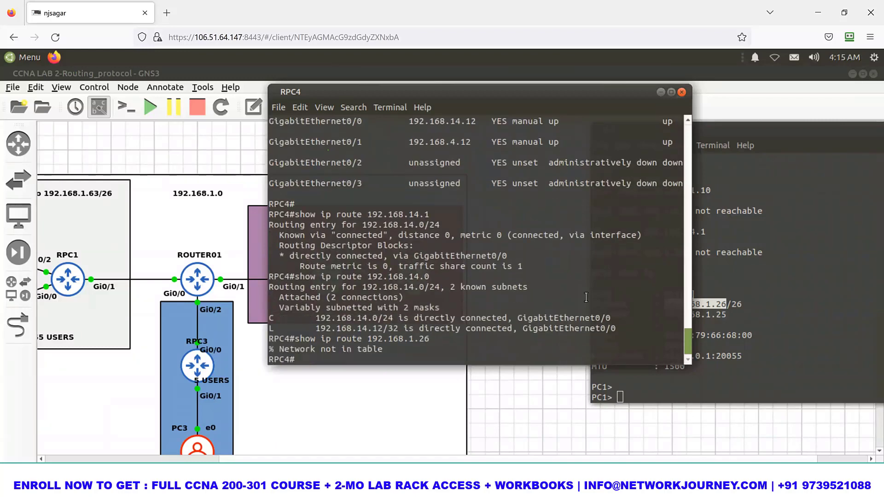
Configure a static route on RPC4 to 192.168.1.0 with mask 255.255.255.0 through exit interface gi0/1.
type("conf t")
key("Return")
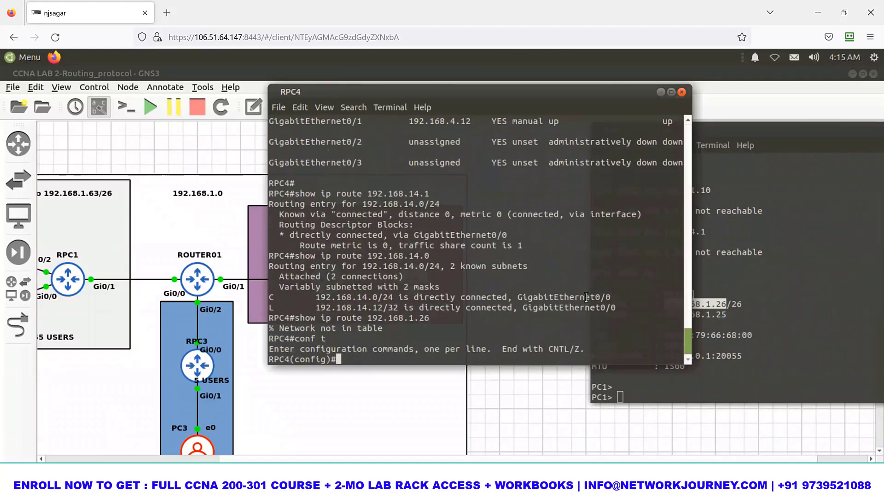
type("ip rout")
key("Tab")
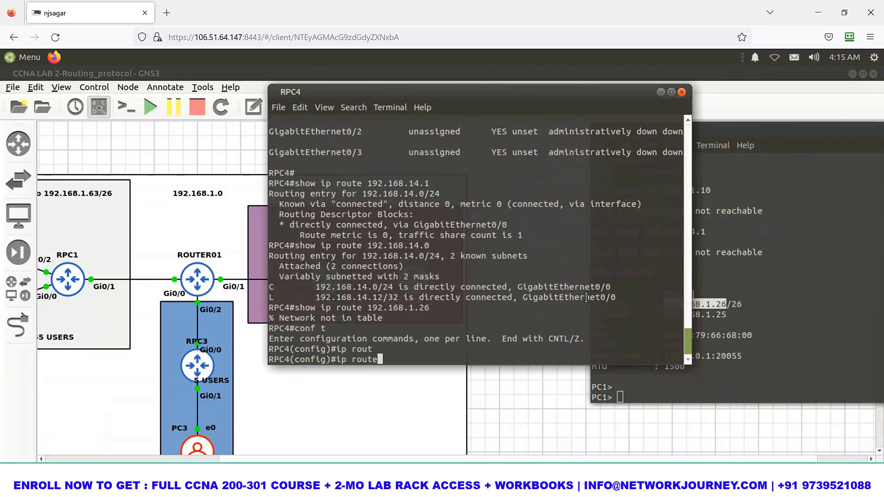
key("Tab")
type("192")
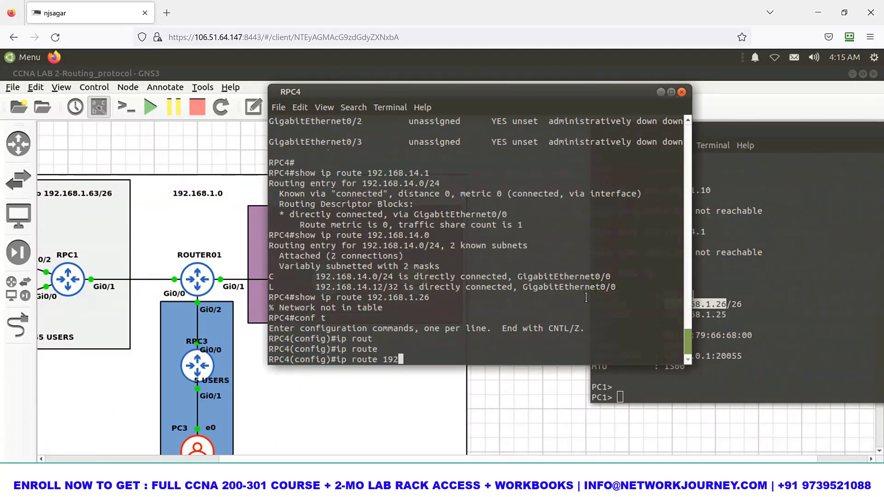
type(".168.1.0.")
key("BackSpace")
type("255.2")
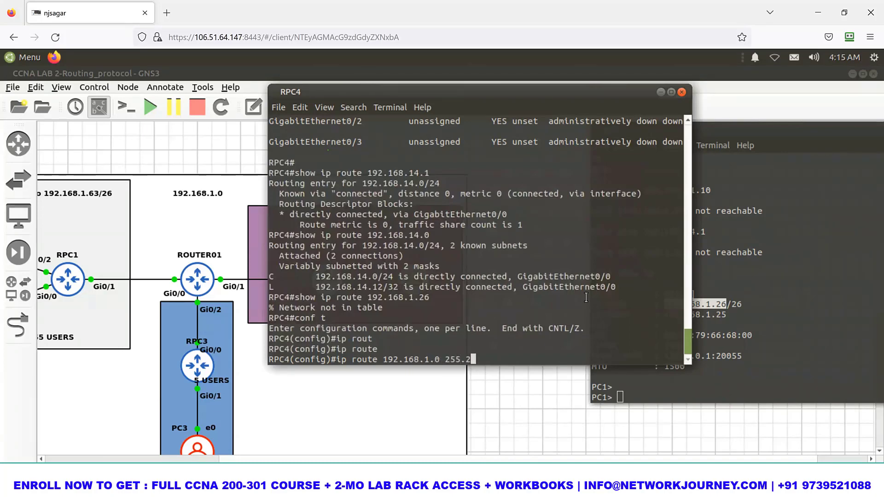
type("55.255.0")
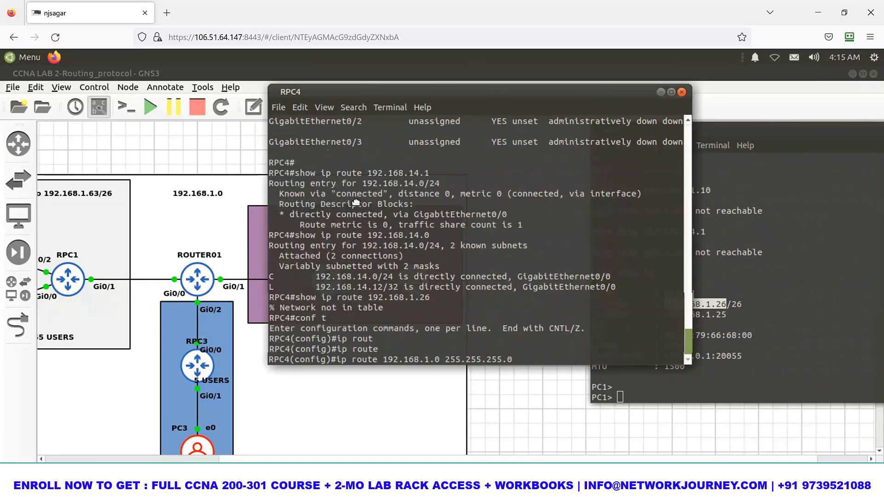
left_click_drag(491, 90, 561, 106)
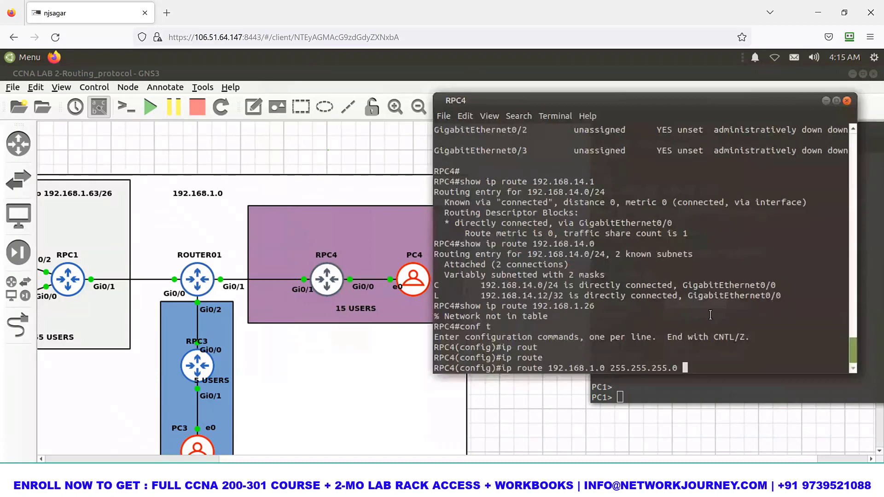
type("gi0/1")
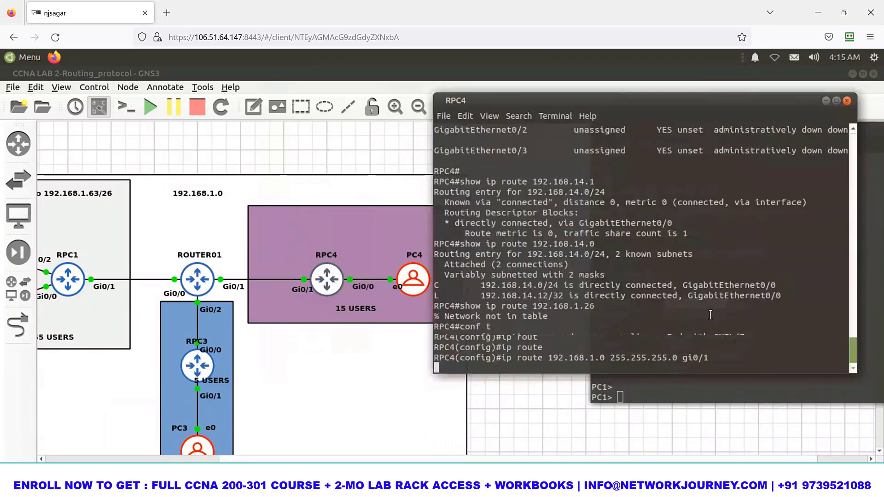
key("Return")
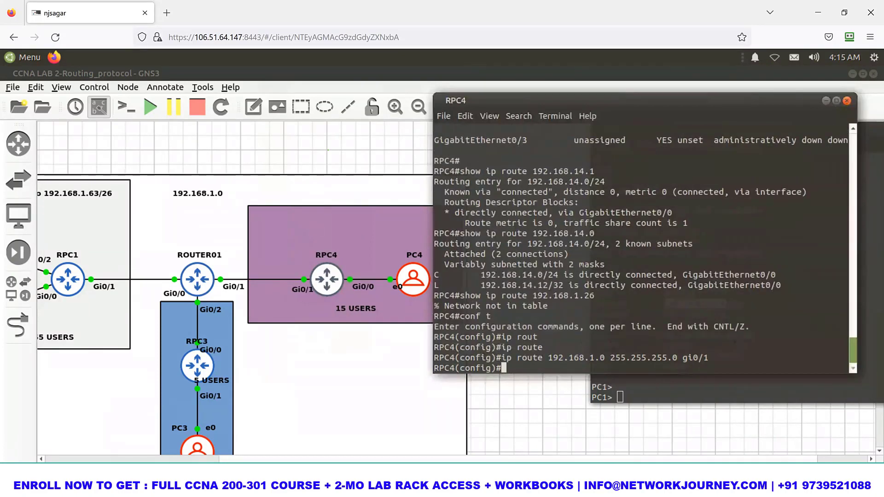
Look up the route to PC1's address 192.168.1.26 on ROUTER01, checking the address in PC1's console.
left_click(631, 459)
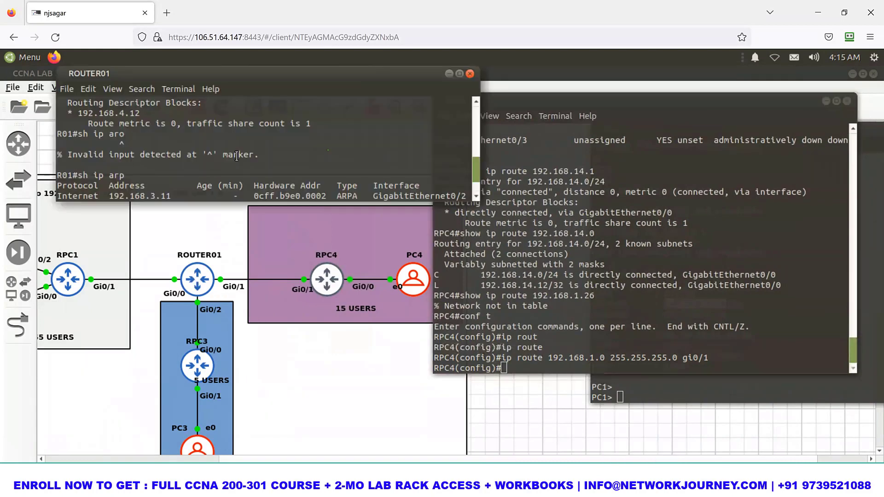
key("Return")
key("Return")
key("Return")
key("Return")
key("Return")
key("Return")
type("show ip route ")
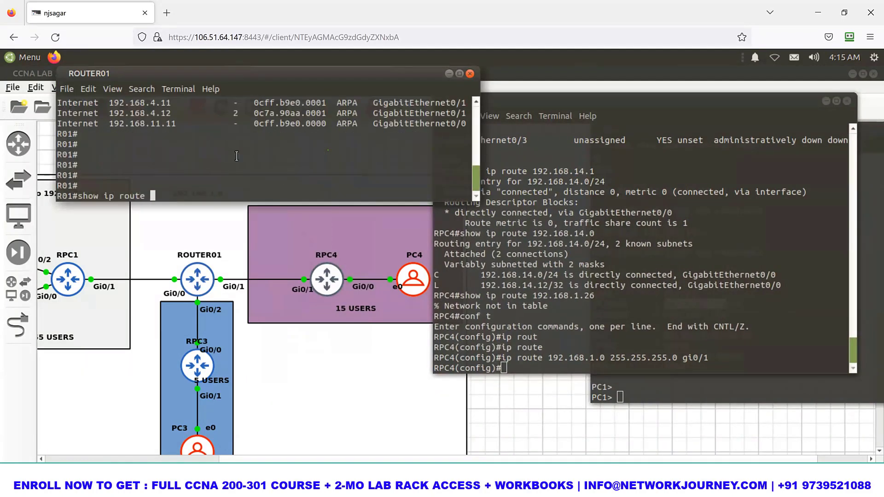
type("192.168.1.")
left_click(593, 221)
scroll(645, 355, "up", 4)
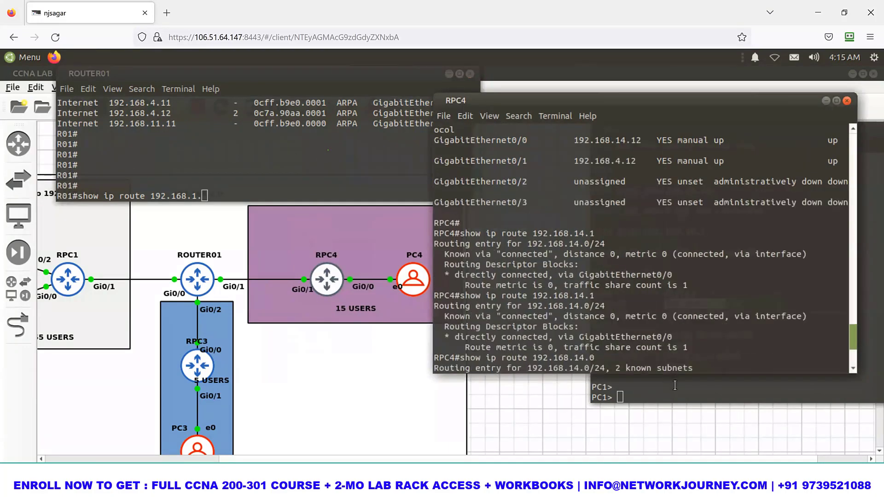
scroll(644, 322, "up", 7)
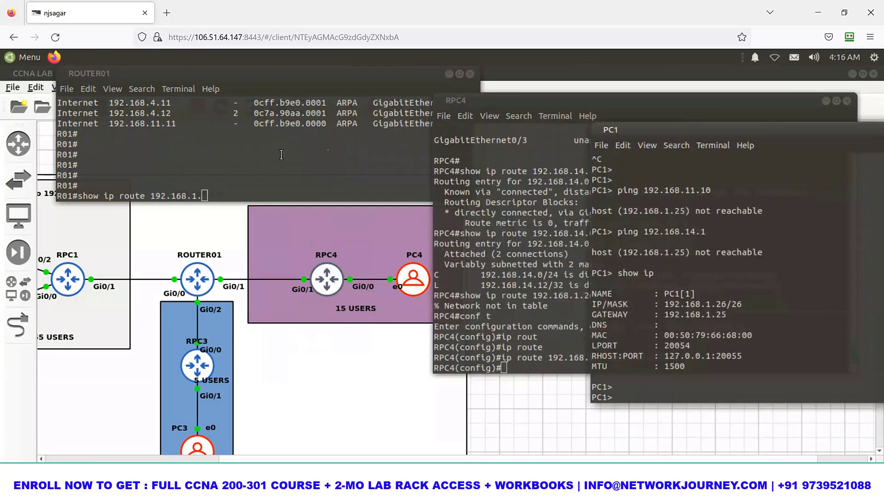
left_click(281, 155)
type("26")
key("Return")
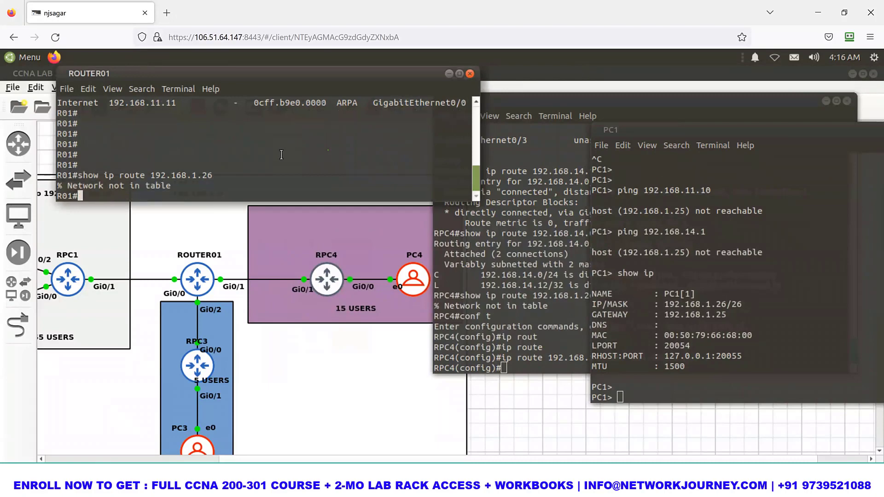
Configure a static route on ROUTER01 to 192.168.1.0 with mask 255.255.255.0 through exit interface gi0/0.
type("conf t")
key("Return")
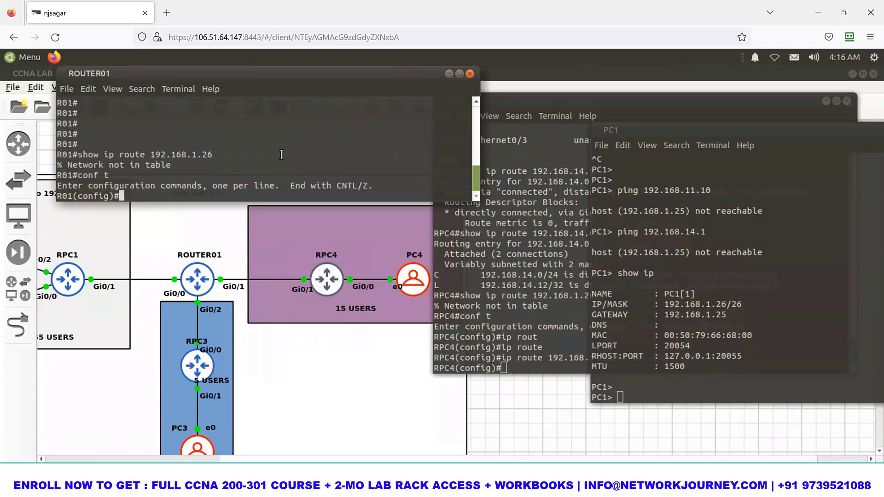
key("Return")
key("Return")
type("ip rout")
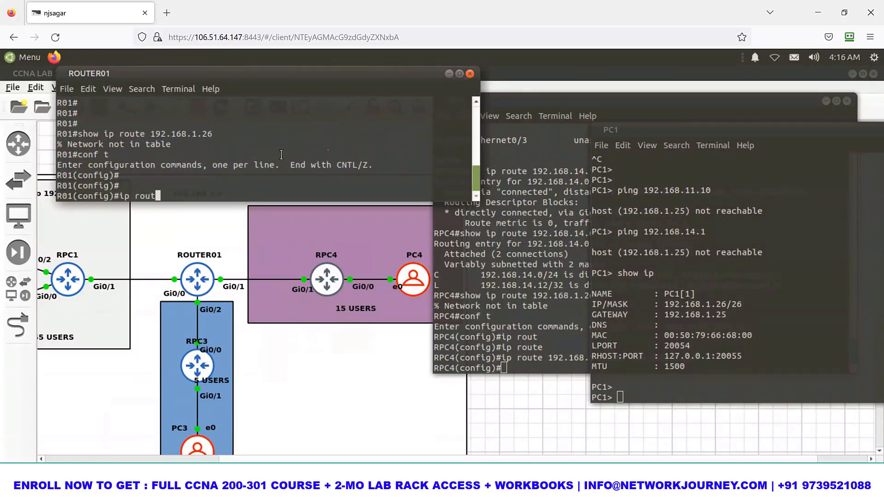
type("e 192.168.1.0 255.25")
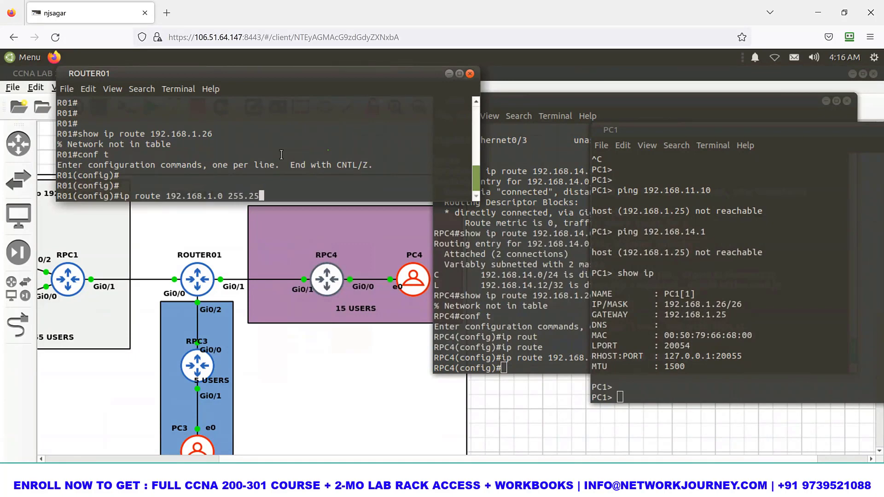
type("5.255.0 gi0/0")
key("Return")
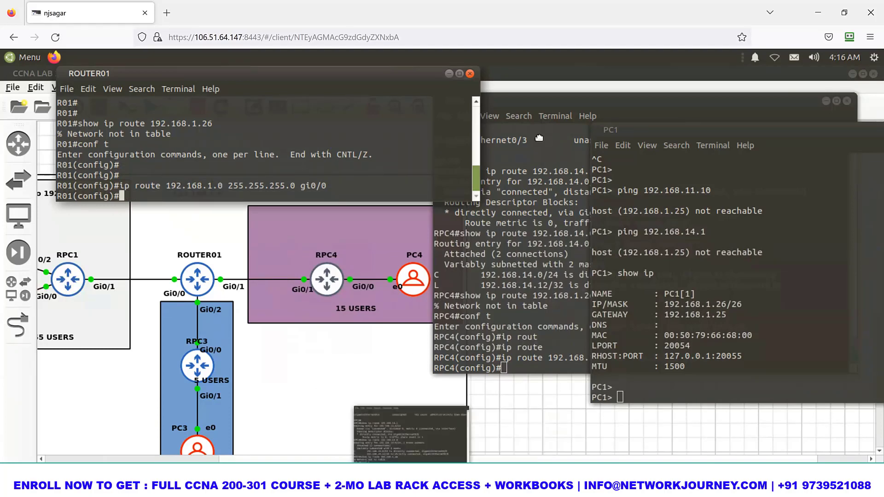
Look up the route to PC1's address 192.168.1.26 on RPC1 and check its exit interface.
left_click(173, 469)
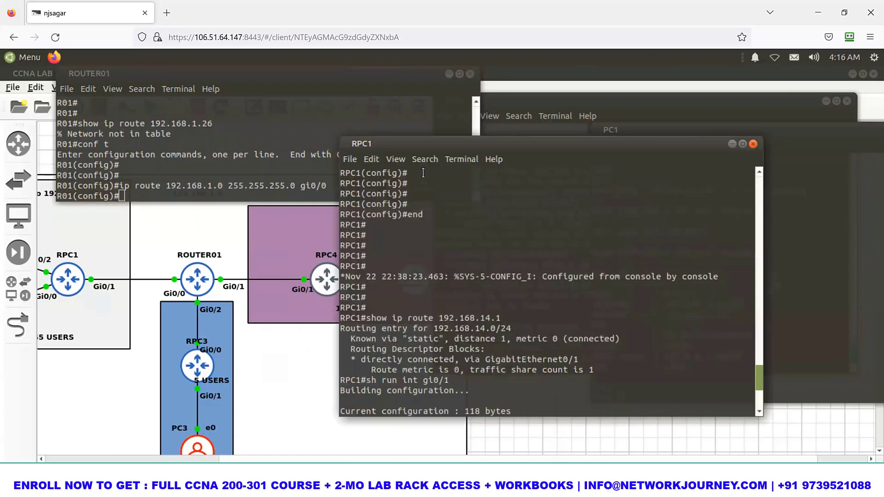
left_click_drag(423, 144, 313, 107)
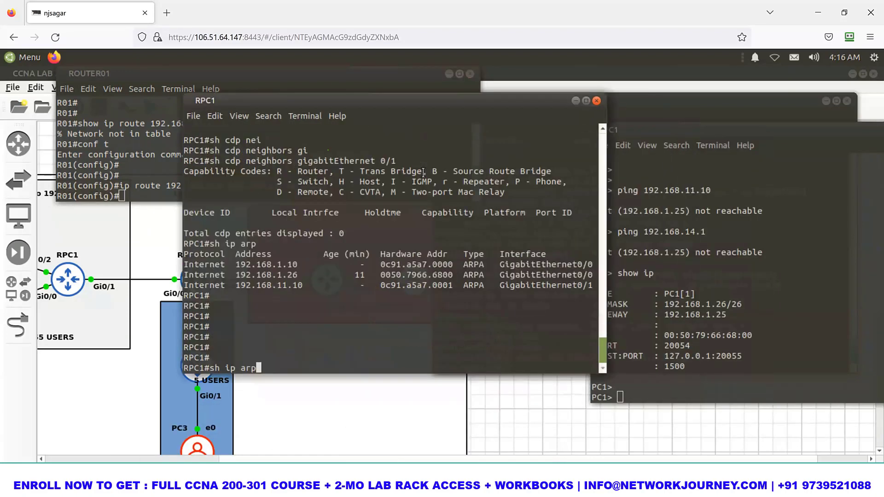
key("Up")
key("Up")
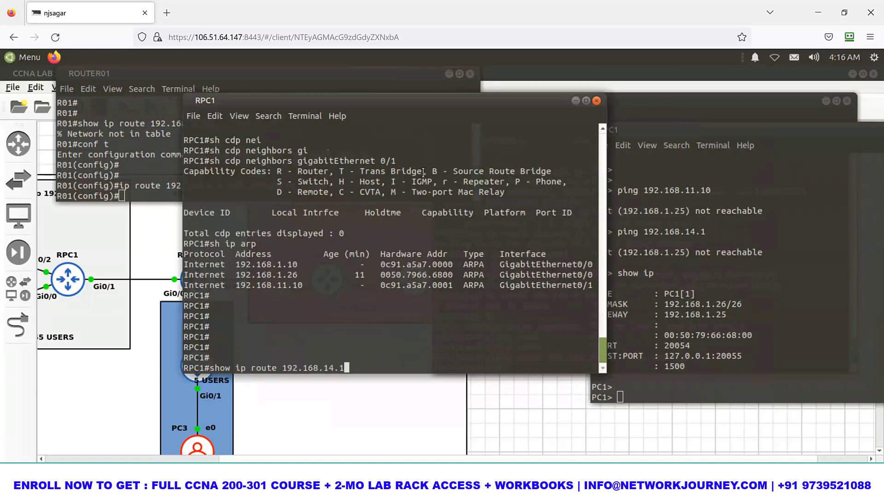
key("BackSpace")
key("BackSpace")
key("BackSpace")
type(".26")
key("Return")
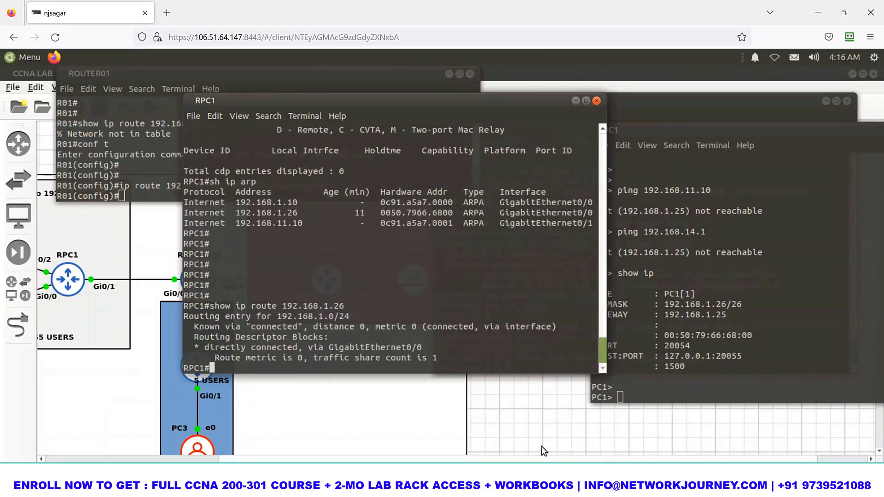
left_click_drag(210, 347, 339, 348)
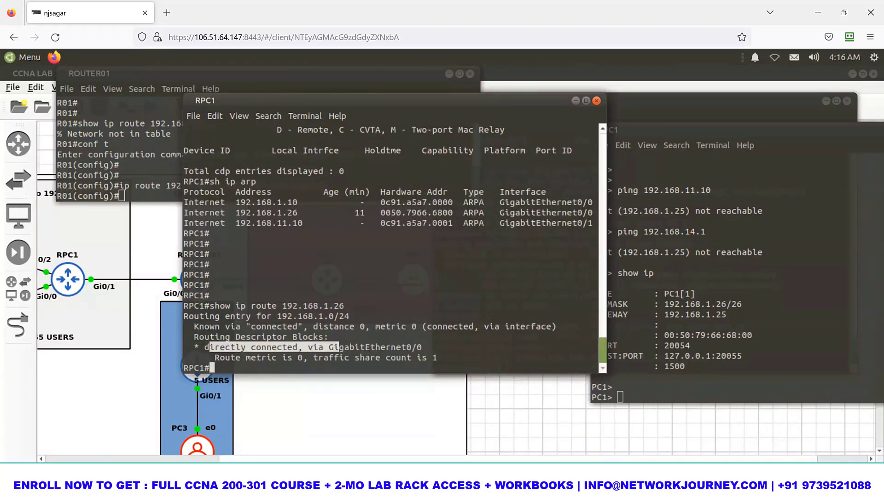
Ping PC4's address 192.168.14.1 from PC1, with PC4's console open alongside for reference.
left_click(687, 128)
left_click(544, 87)
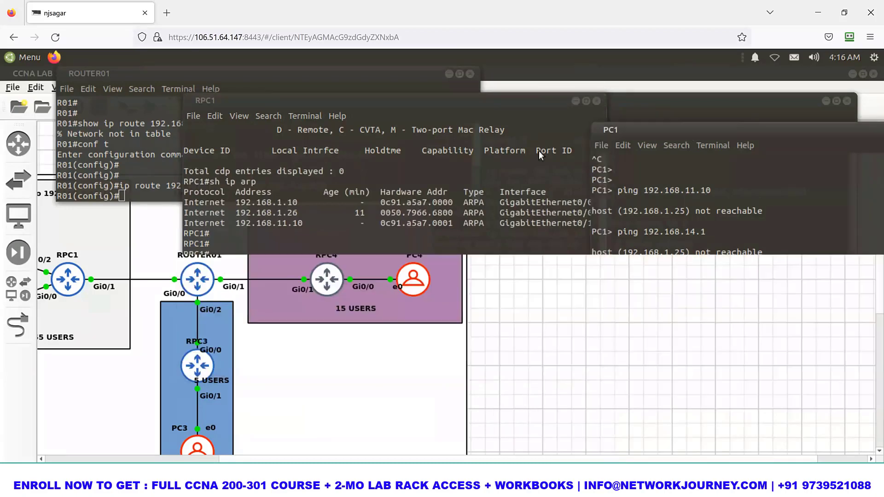
key("alt+Tab")
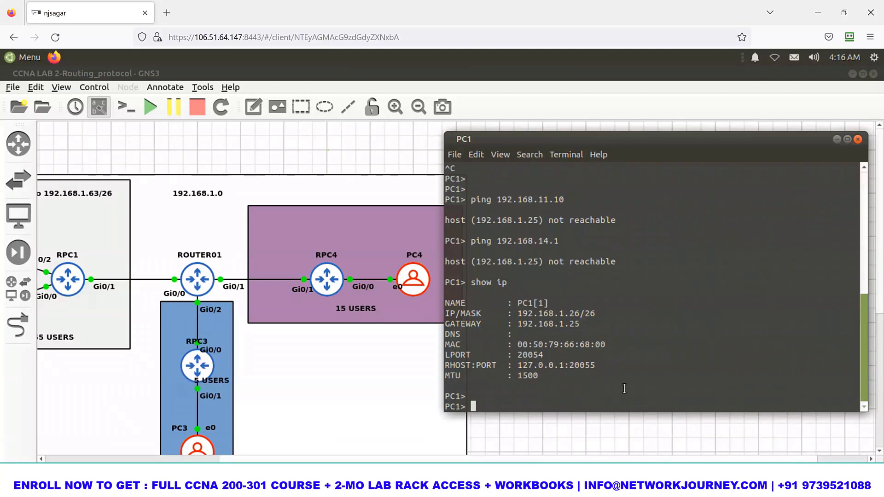
left_click(624, 469)
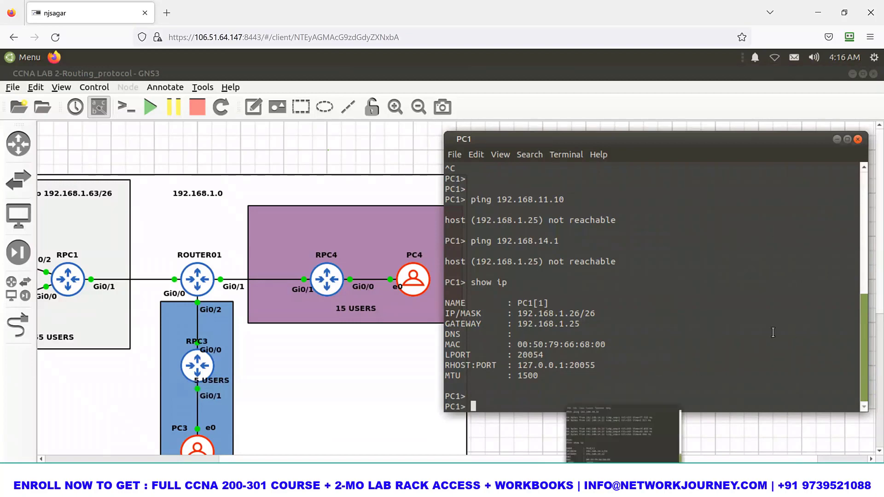
left_click(440, 248)
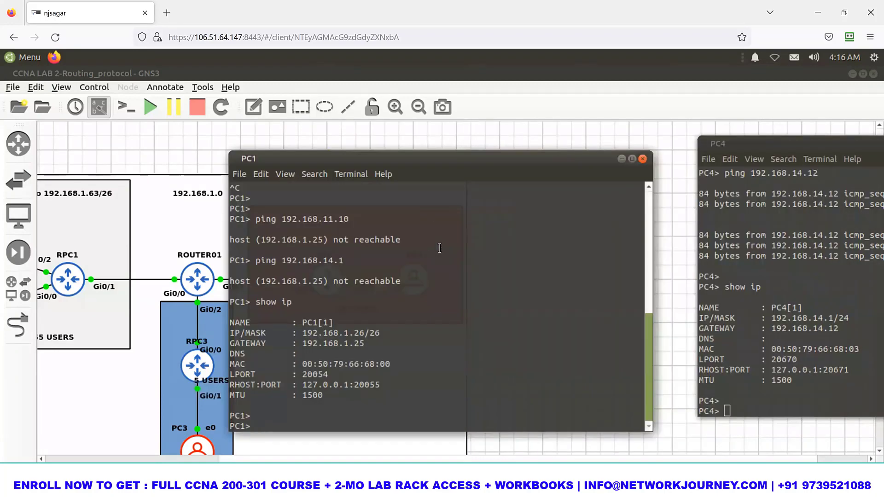
type("ping 192.168.14.1")
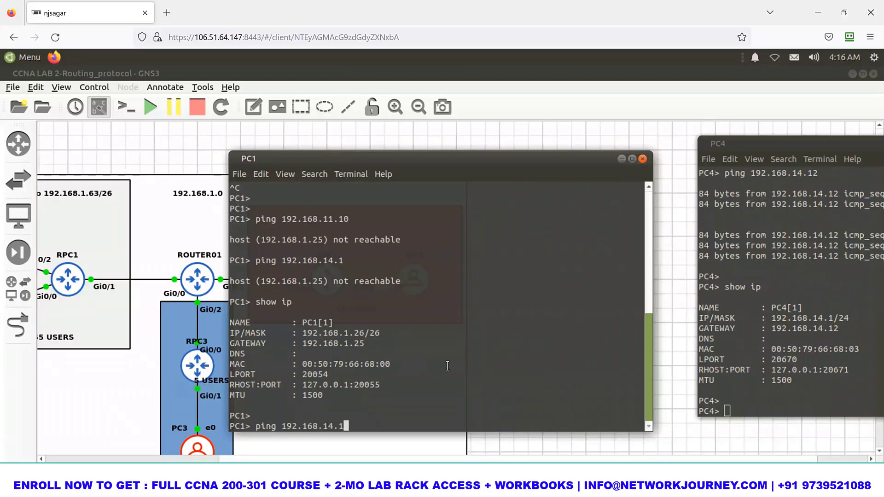
key("Return")
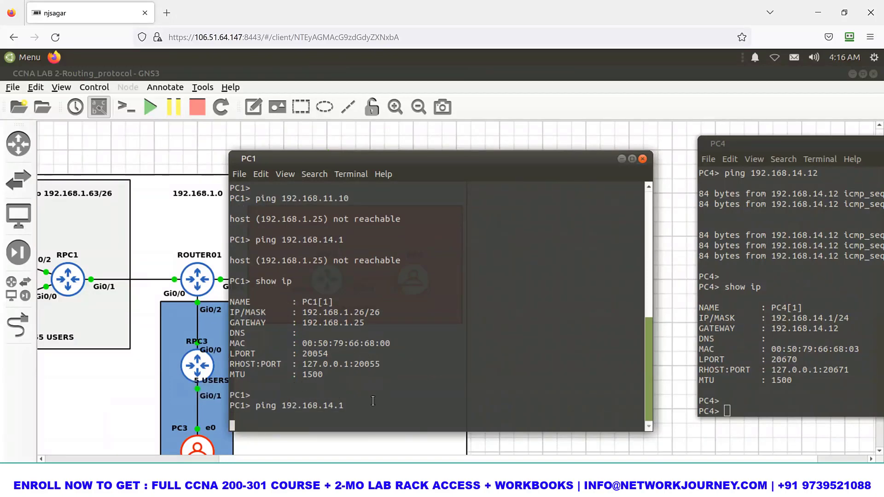
left_click_drag(309, 386, 401, 406)
left_click(342, 386)
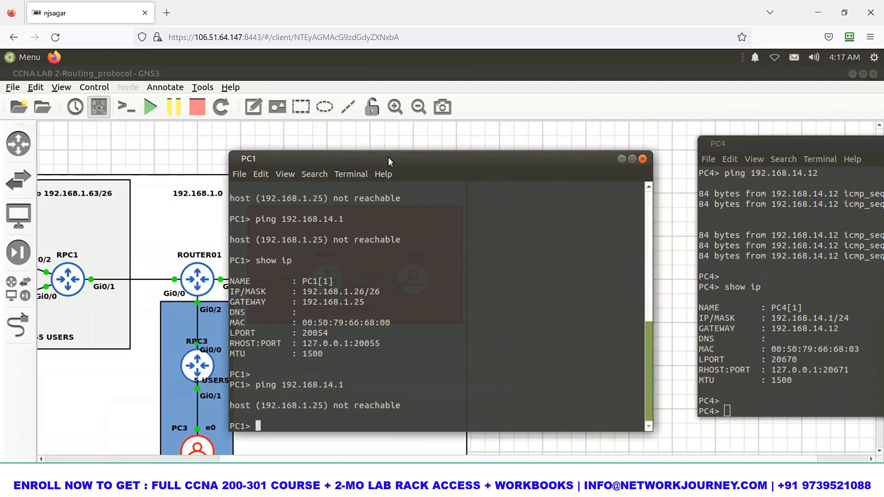
left_click_drag(302, 159, 328, 150)
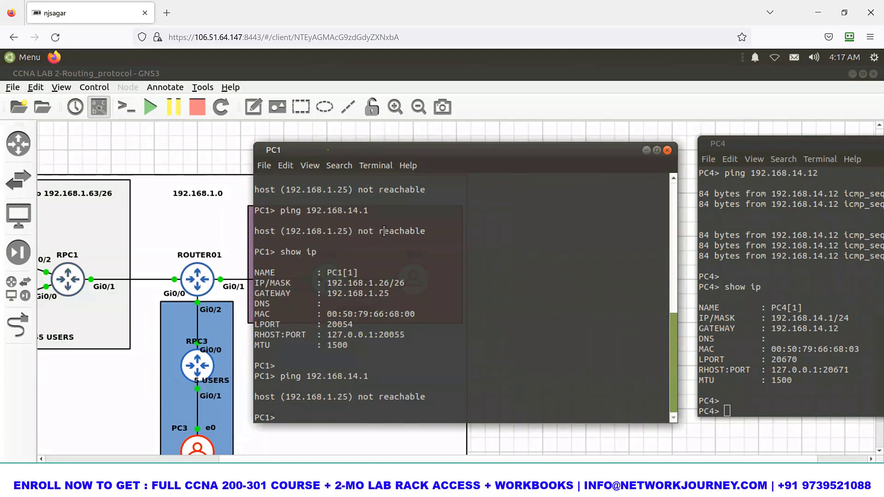
Ping PC4's address 192.168.14.1 twice from RPC1.
key("alt+Tab")
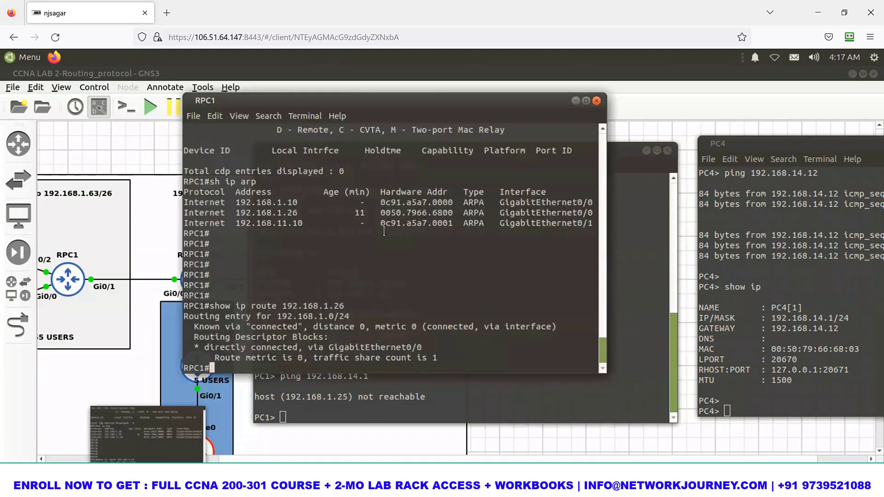
type("ping ")
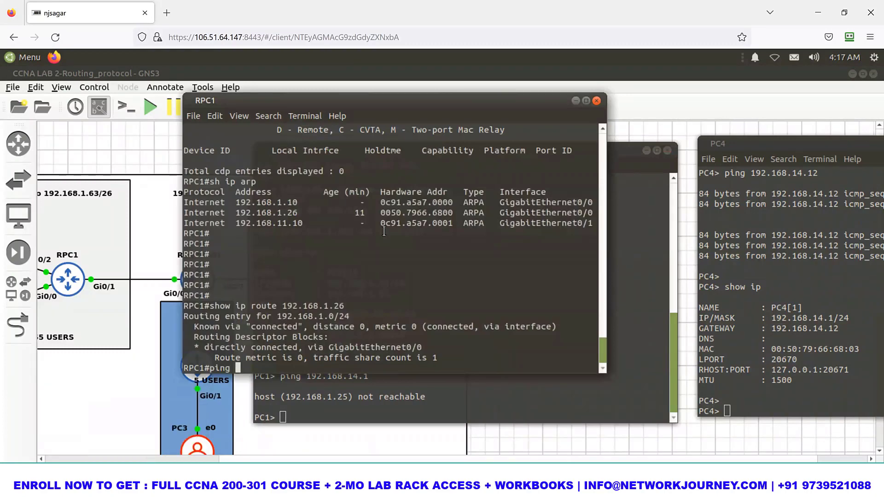
type("1")
type("92.168.14.1")
key("Return")
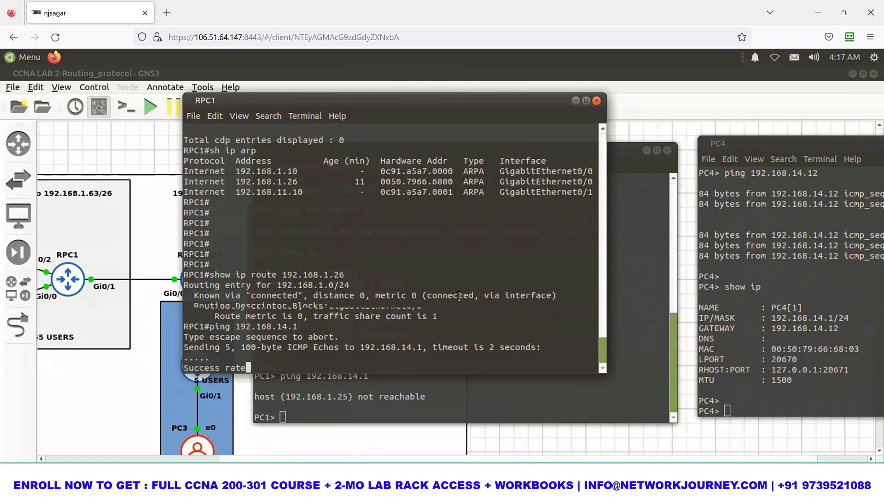
key("Up")
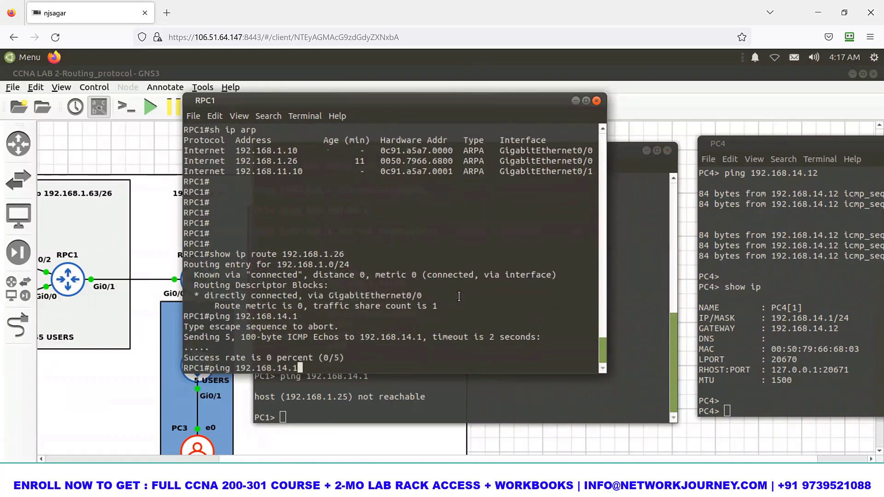
key("Return")
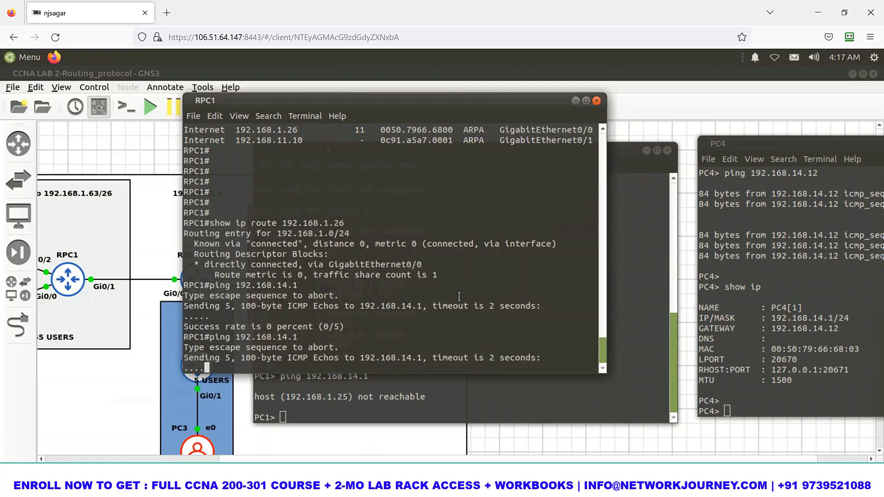
Trace the route from RPC1 to 192.168.14.1 and examine its first hop alongside PC1's ping output.
type("trac")
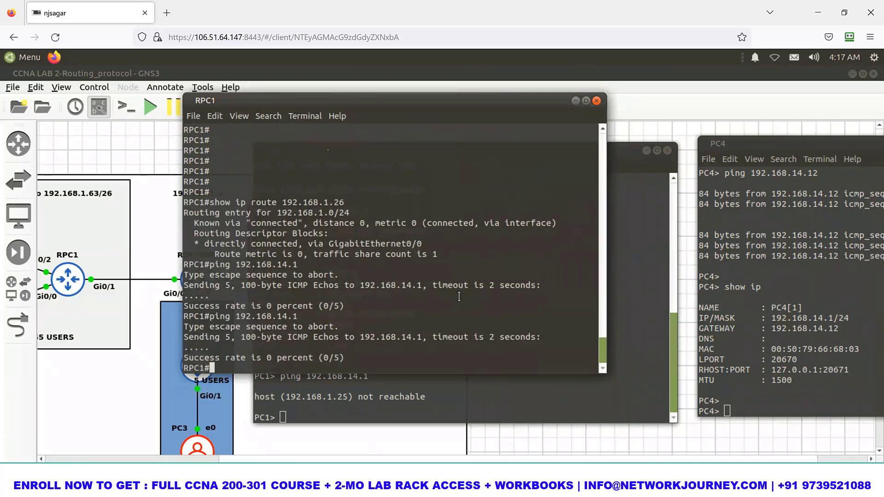
key("Tab")
type("19")
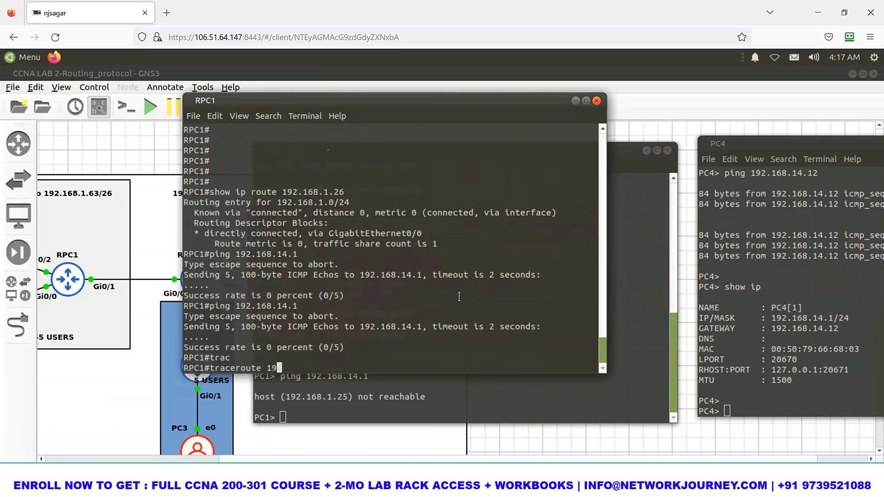
type("2.168.14.")
type("1")
key("Return")
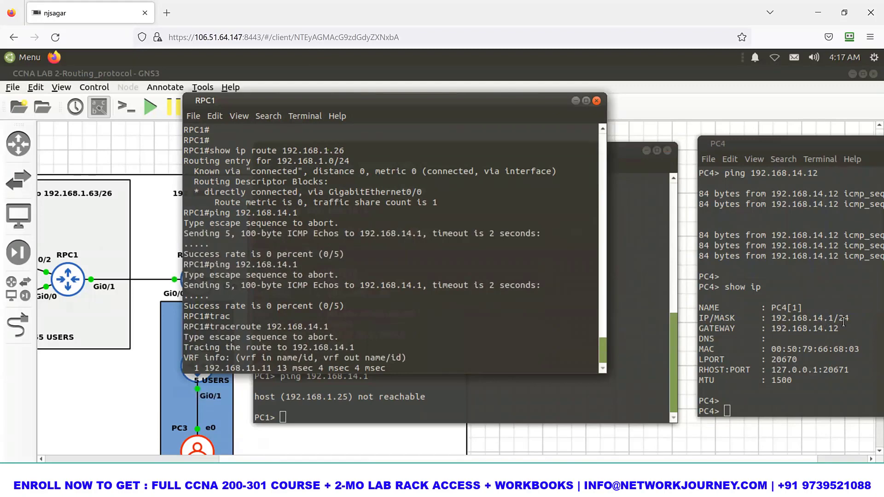
left_click_drag(843, 322, 827, 328)
left_click(324, 375)
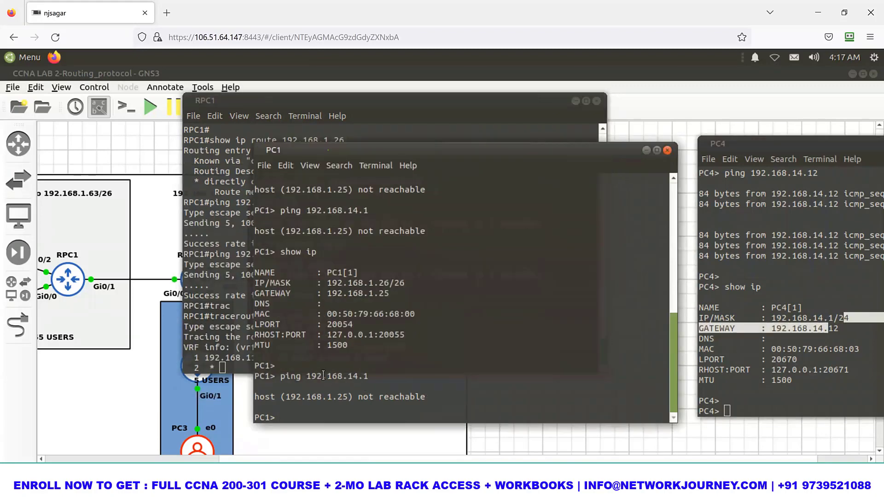
left_click_drag(323, 375, 470, 406)
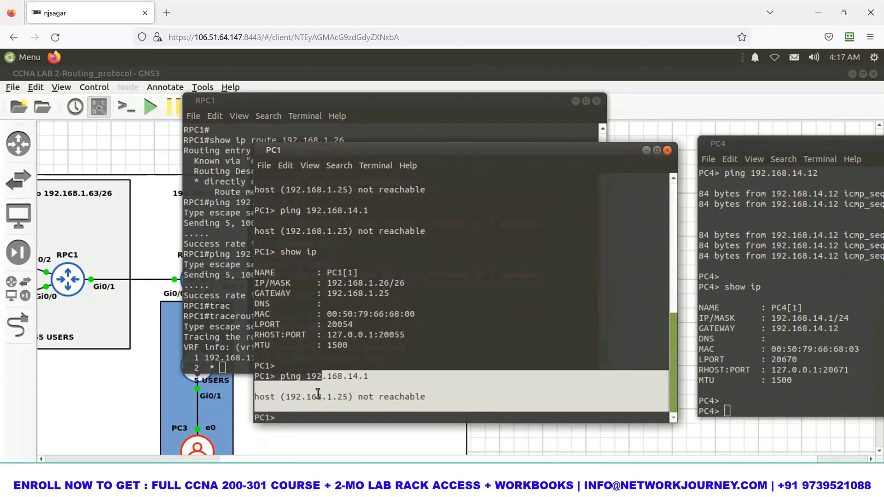
left_click(240, 354)
left_click(324, 395)
left_click(235, 337)
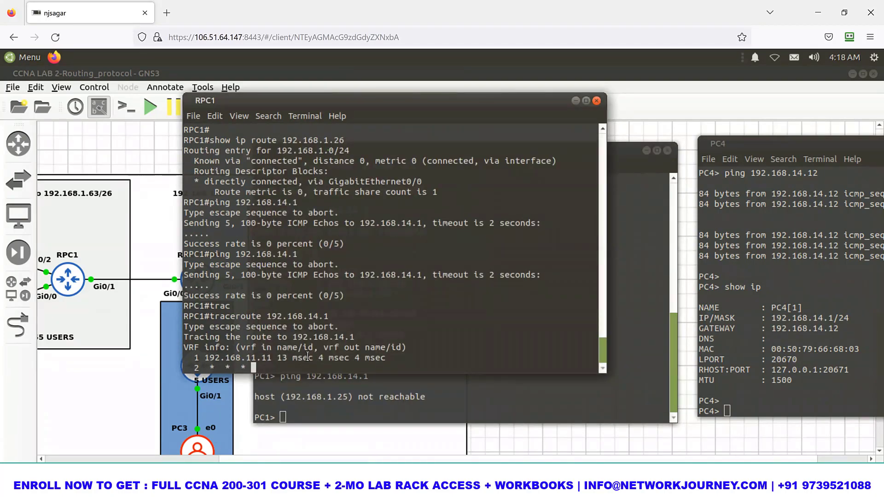
left_click_drag(245, 357, 307, 357)
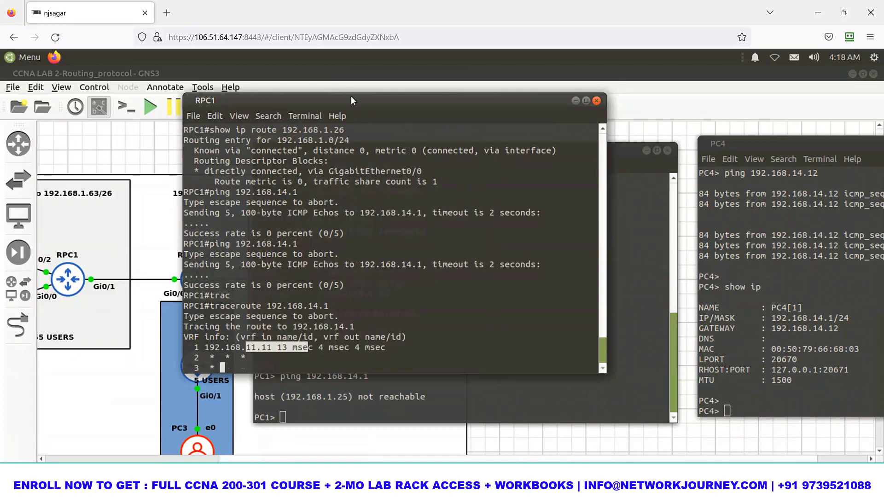
Exit configuration mode on ROUTER01 and display the brief IP interface summary to check the GigabitEthernet0/0 address.
left_click(340, 470)
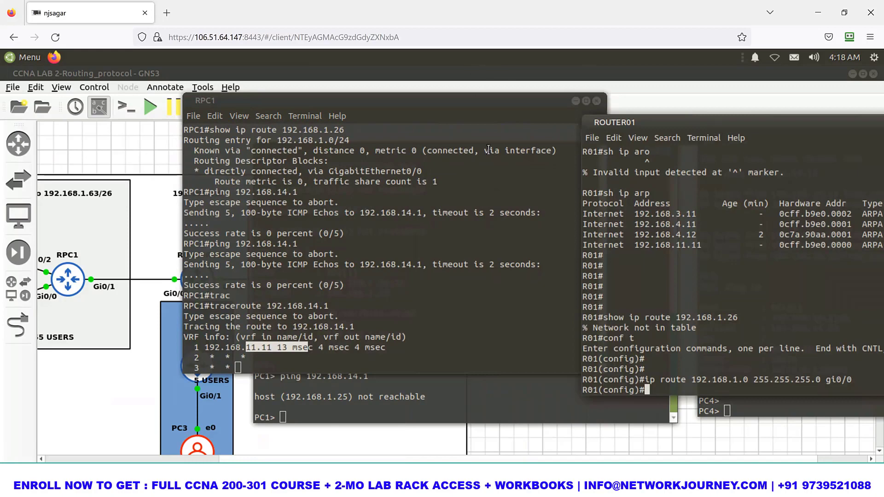
mouse_move(690, 122)
left_mouse_down()
mouse_move(507, 76)
mouse_move(451, 74)
left_mouse_up()
type("end")
key("Return")
key("Return")
key("Return")
type("sh ip")
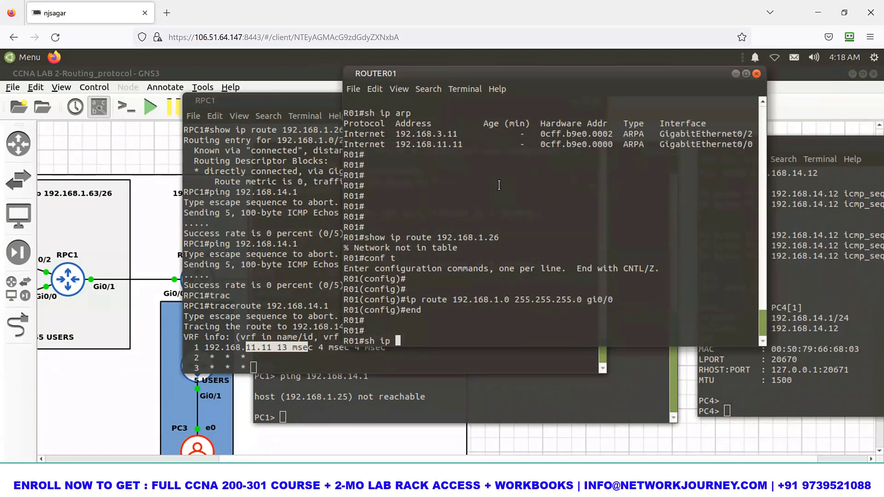
type(" int br")
key("Return")
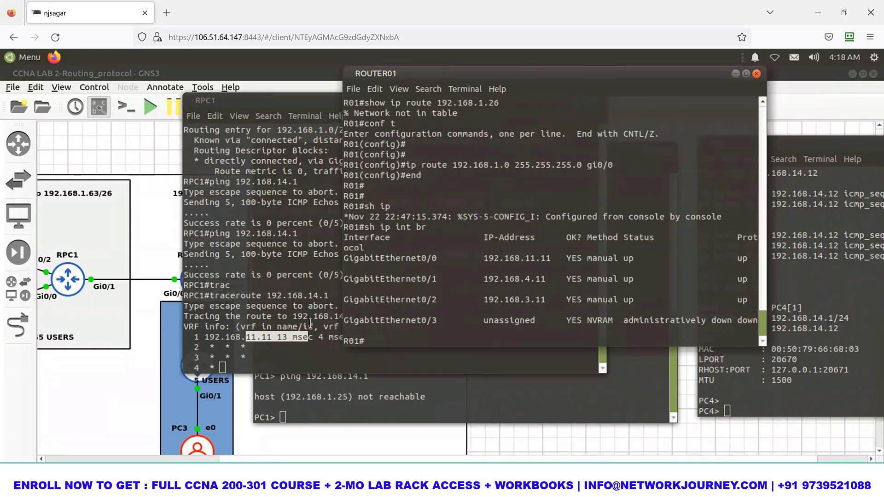
left_click_drag(416, 257, 539, 252)
left_click(538, 252)
Look up the route to PC4's address 192.168.14.1 on ROUTER01.
type("s")
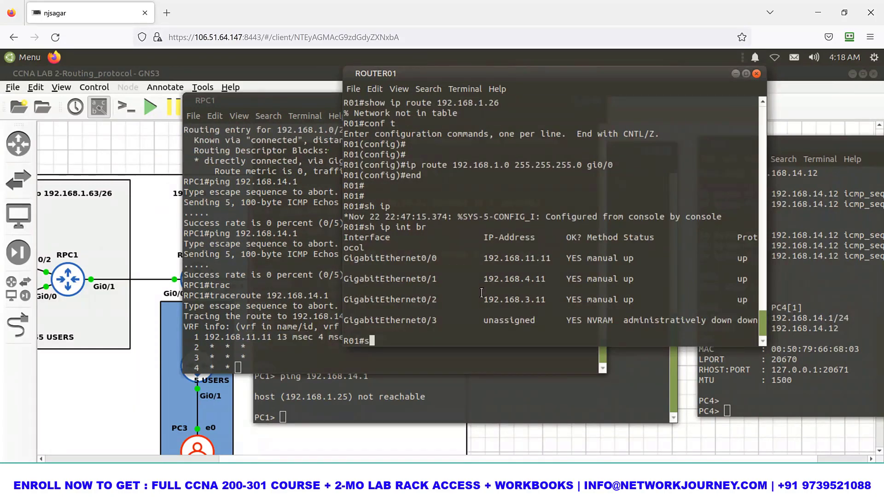
type("how ip route 192.168")
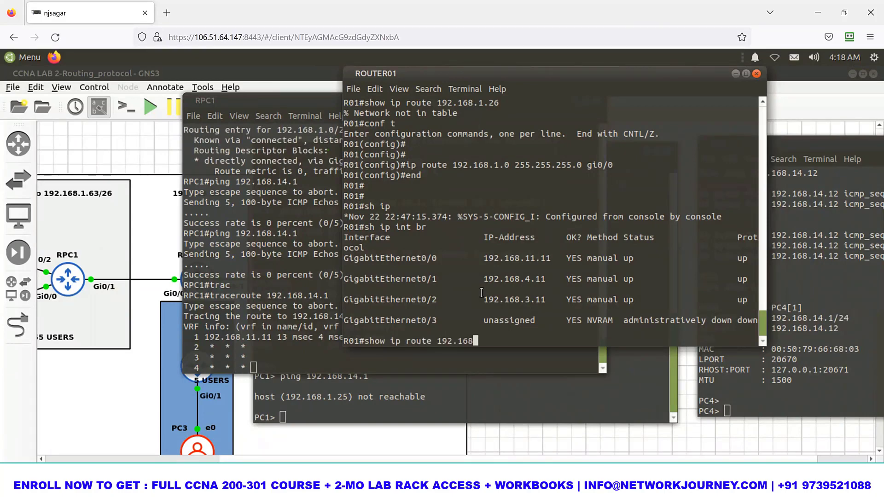
type(".14.1")
key("Return")
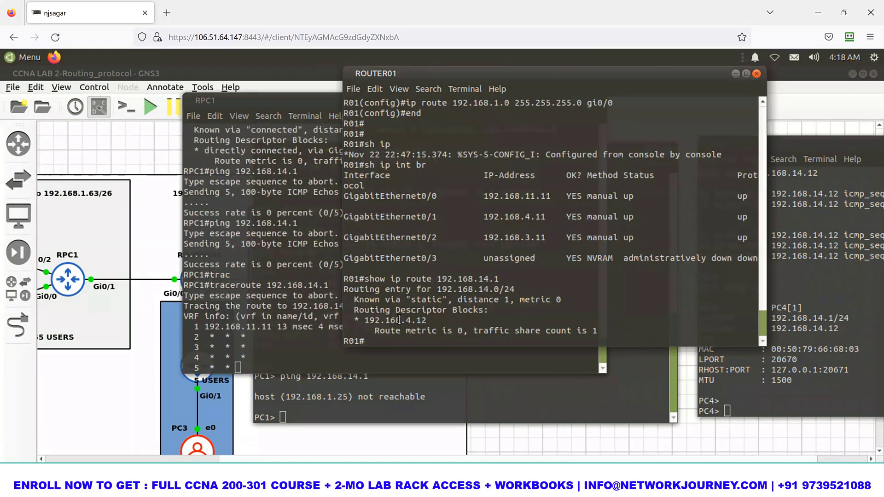
Examine the next hop and the destination address in ROUTER01's route lookup for 192.168.14.1.
left_click_drag(401, 319, 448, 319)
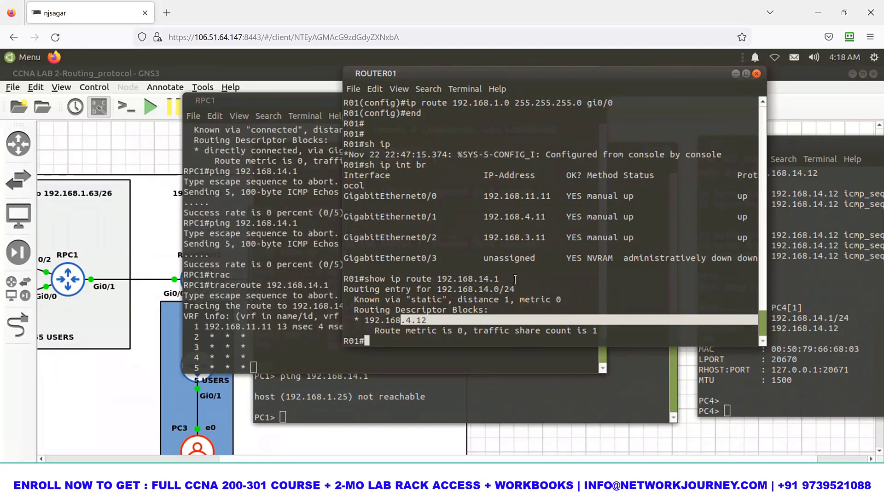
left_click_drag(515, 279, 477, 278)
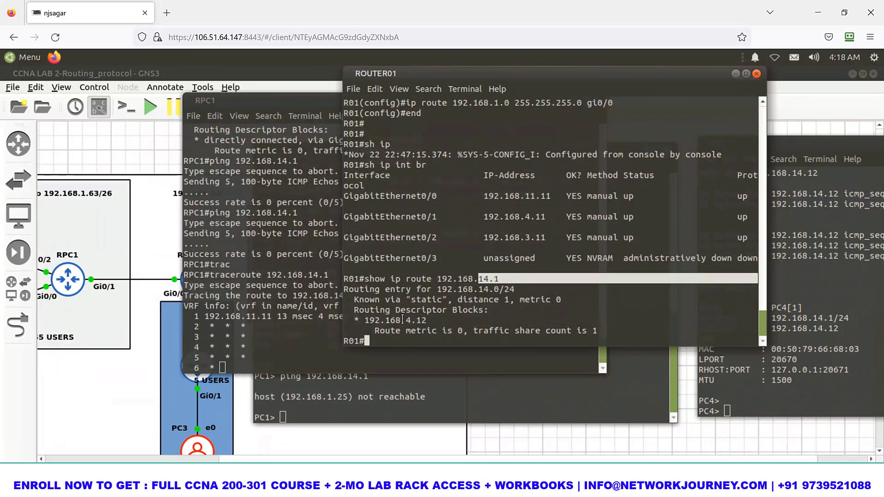
left_click(426, 318)
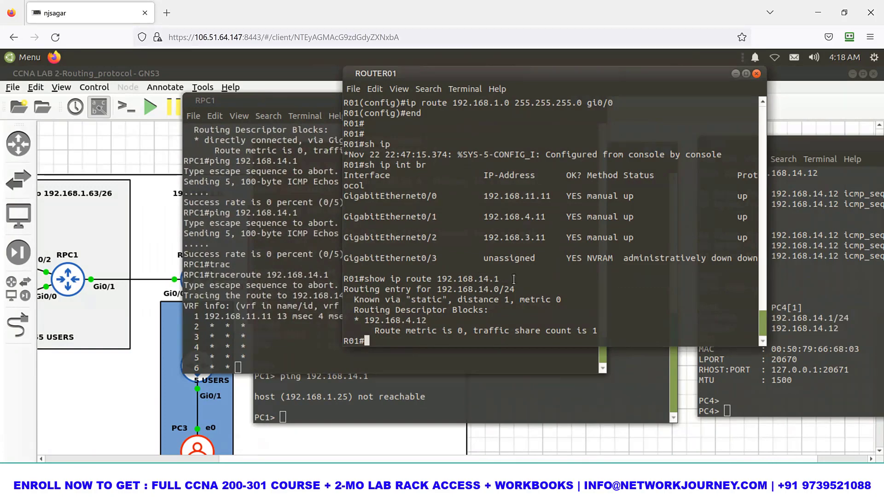
Exit configuration mode on RPC4 and display its brief IP interface summary.
left_click(397, 486)
type("end")
key("Return")
key("Return")
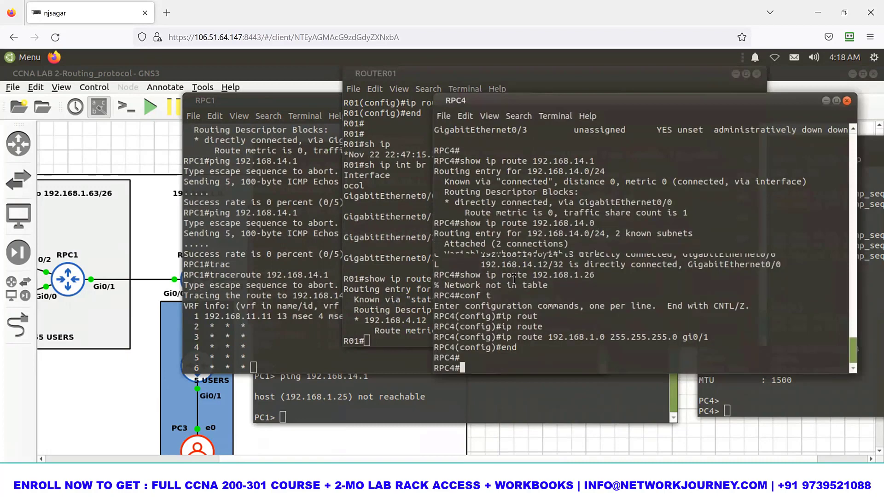
type("sh ip int br")
key("Return")
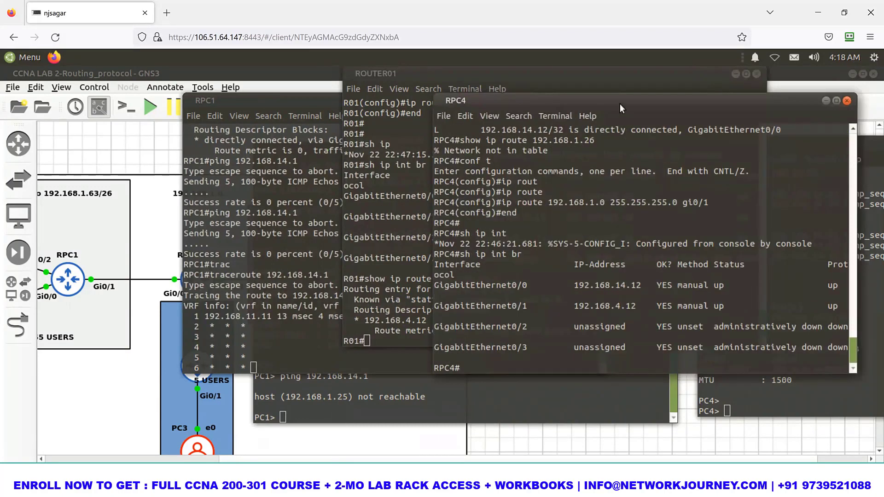
left_click_drag(429, 136, 636, 105)
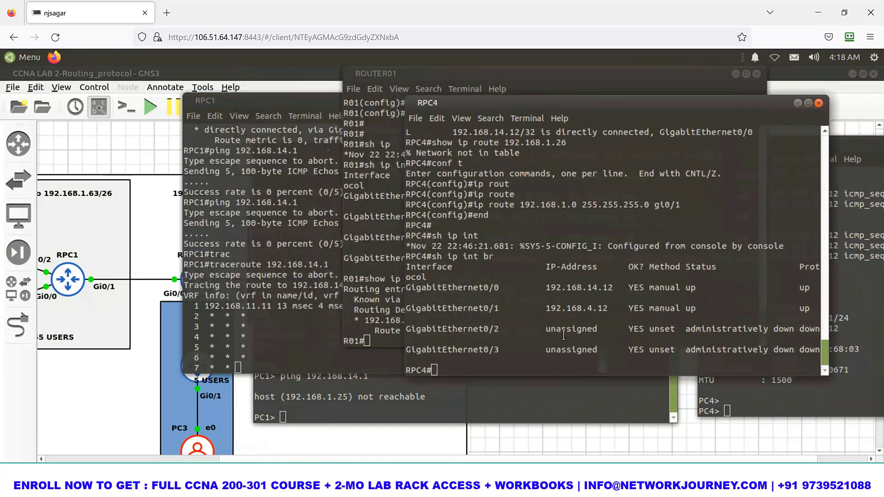
Look up the route to PC4's address 192.168.14.1 on RPC4.
type("show ip route ")
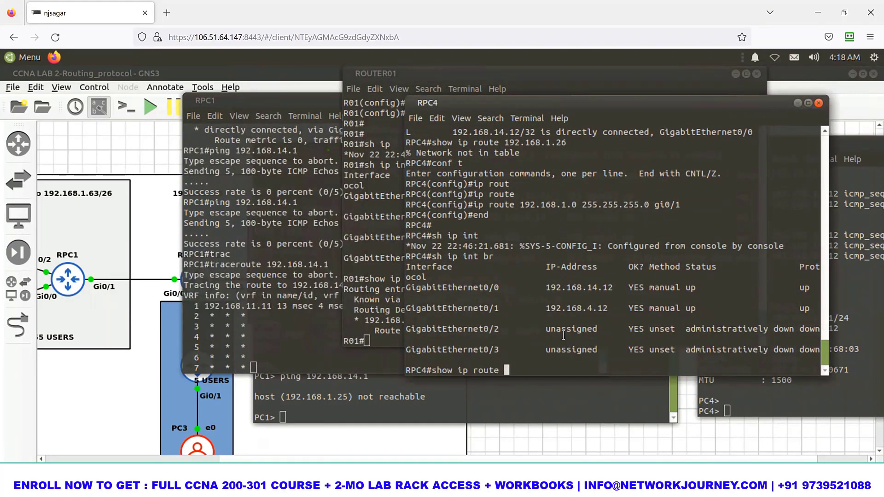
type("192.")
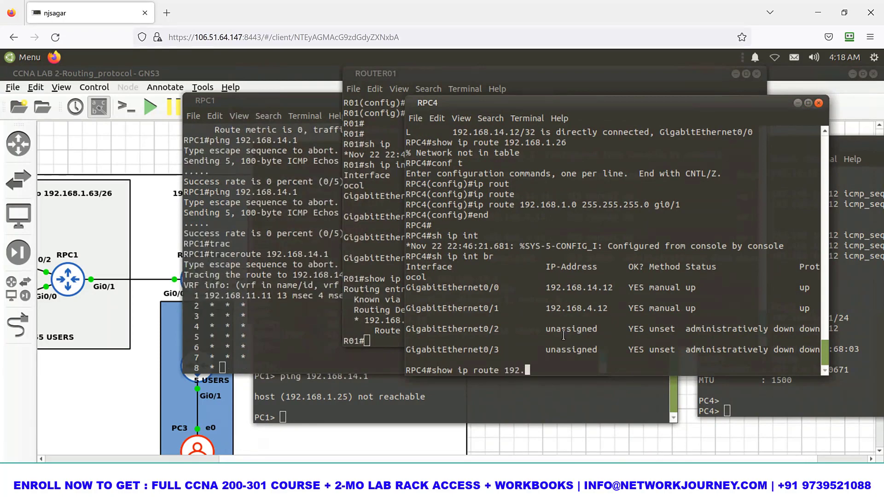
type("168.14.1")
key("Return")
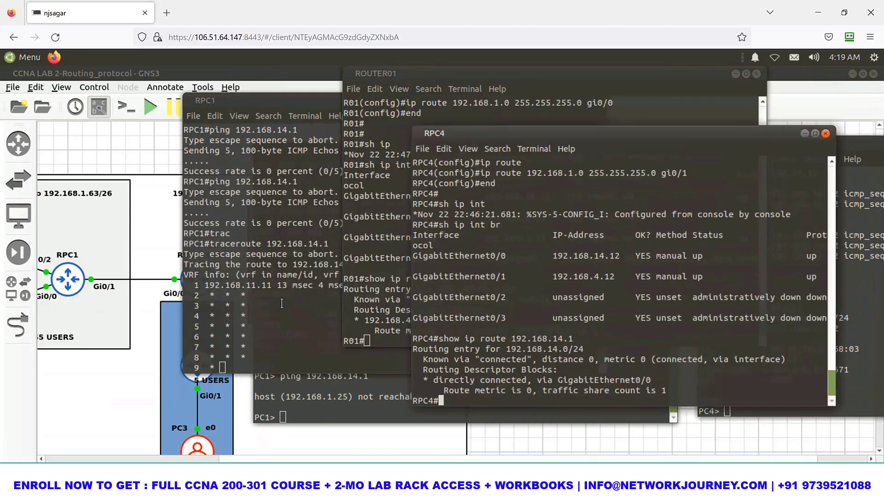
Abort the running traceroute on RPC1 and return to a clear command prompt.
left_click(253, 290)
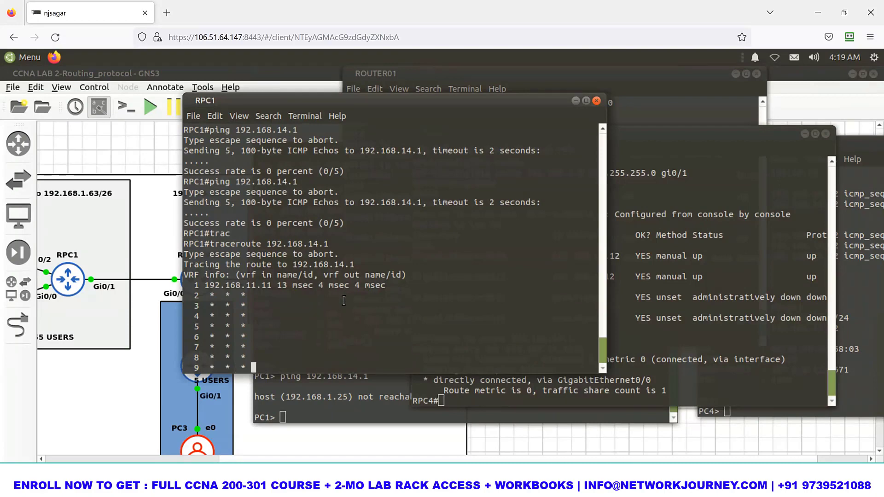
key("ctrl+shift+6")
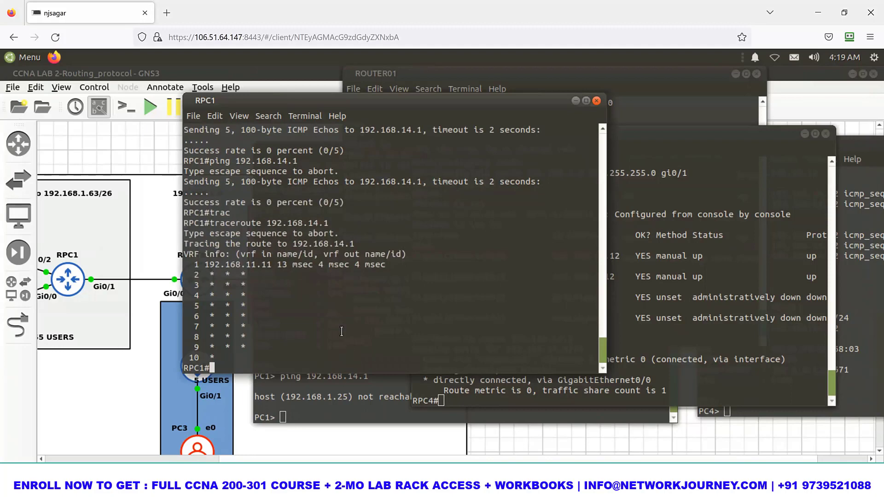
key("Return")
key("Return")
key("Return")
key("Return")
key("Return")
key("Return")
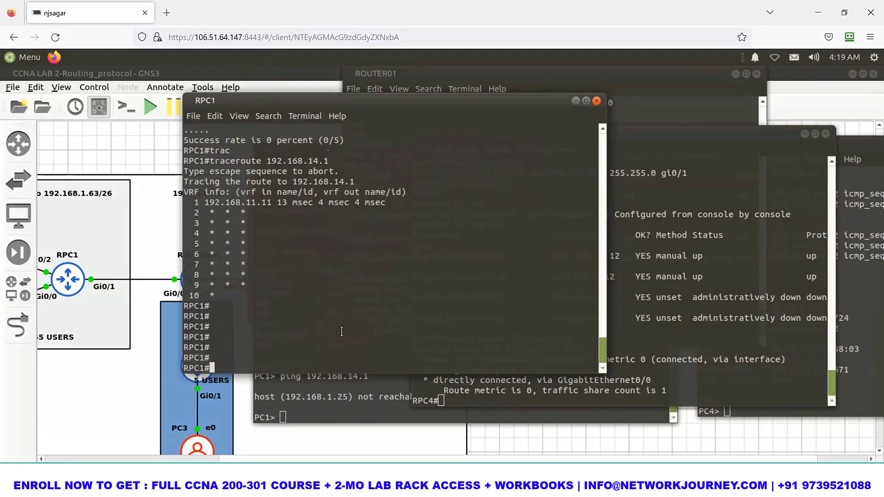
List the ping options on RPC1 and ping 192.168.14.1 with gi0/1 as the source interface.
key("Up")
key("Up")
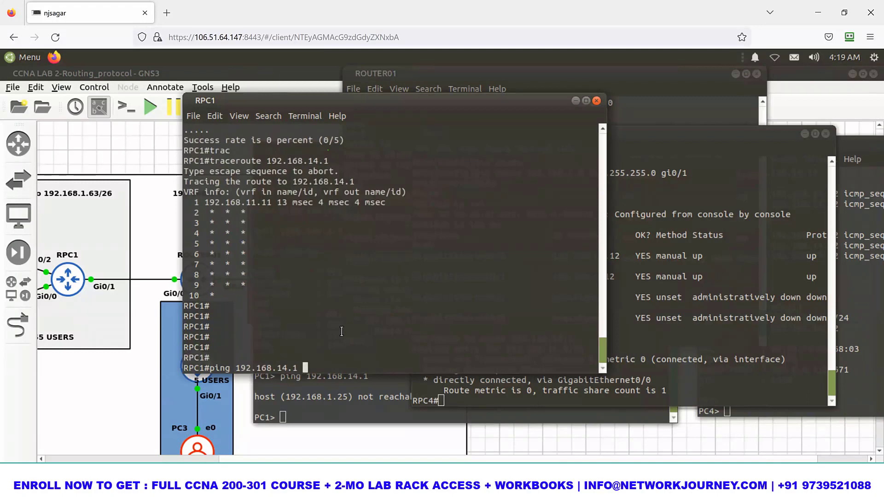
type("?sour")
key("Tab")
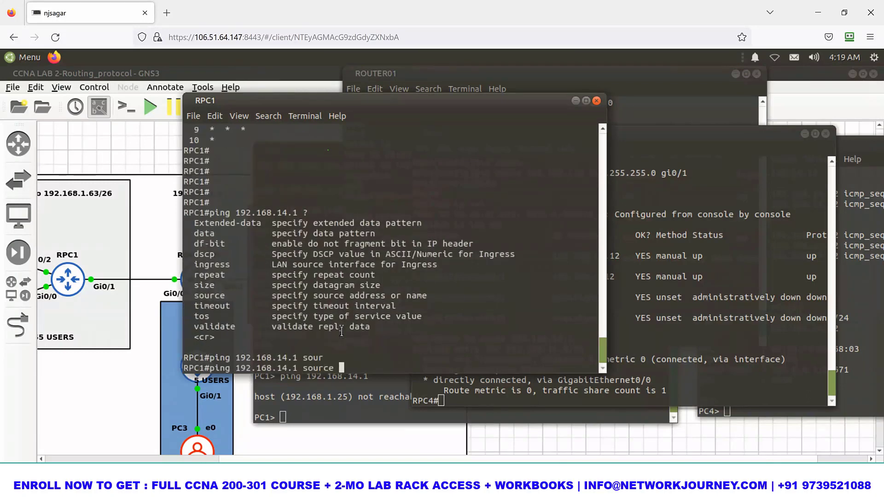
scroll(42, 342, "down", 3)
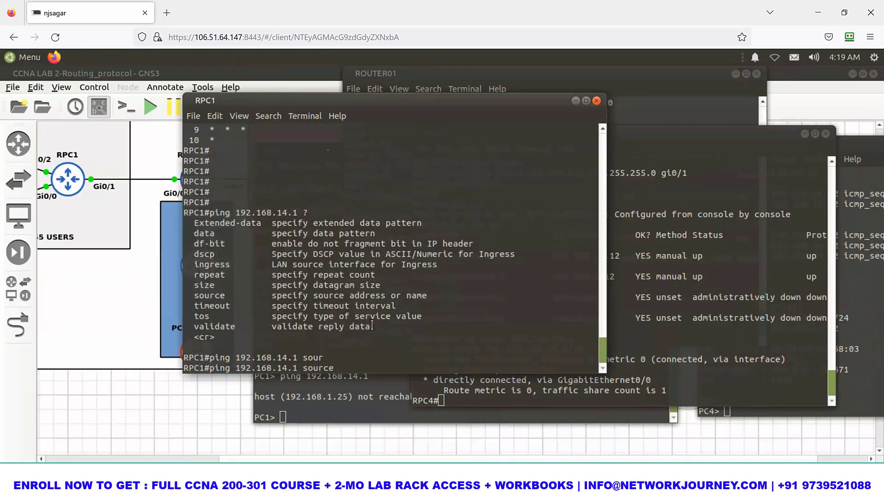
type("gi0/1")
key("Return")
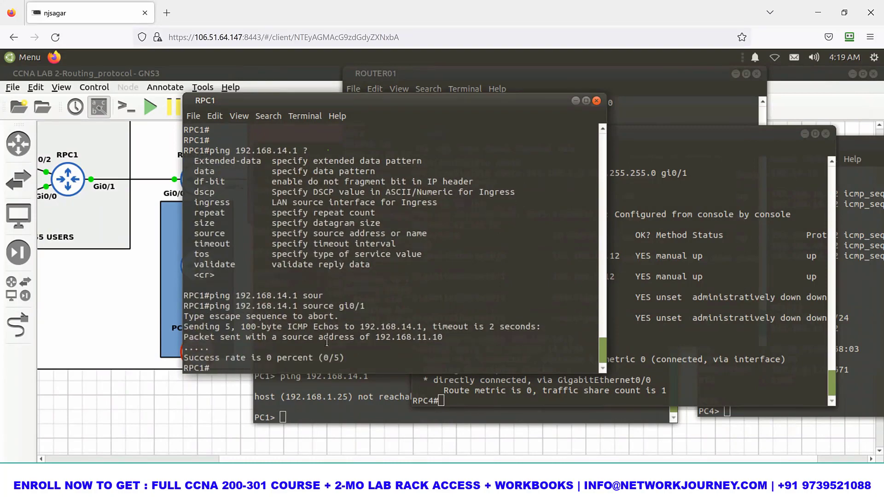
Trace the route from RPC1 to 192.168.14.1 using gi0/1 as the source interface.
type("traceroute 192.168.14.1")
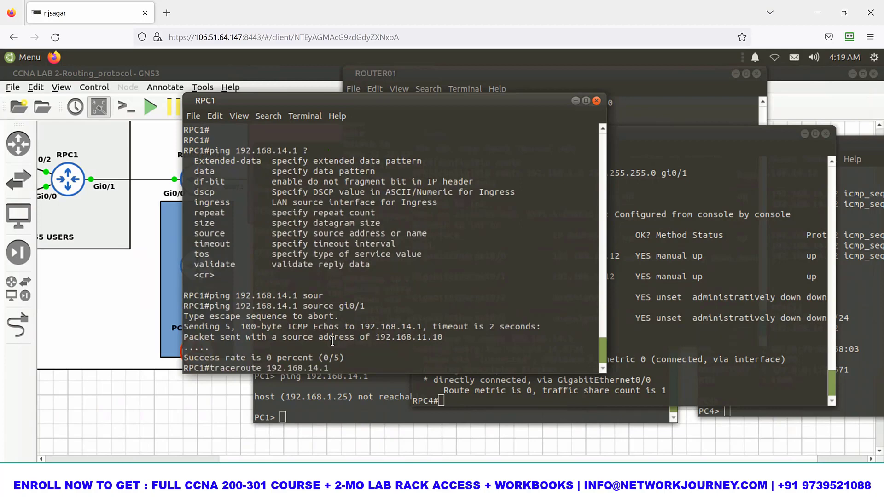
type(" source gi0/1")
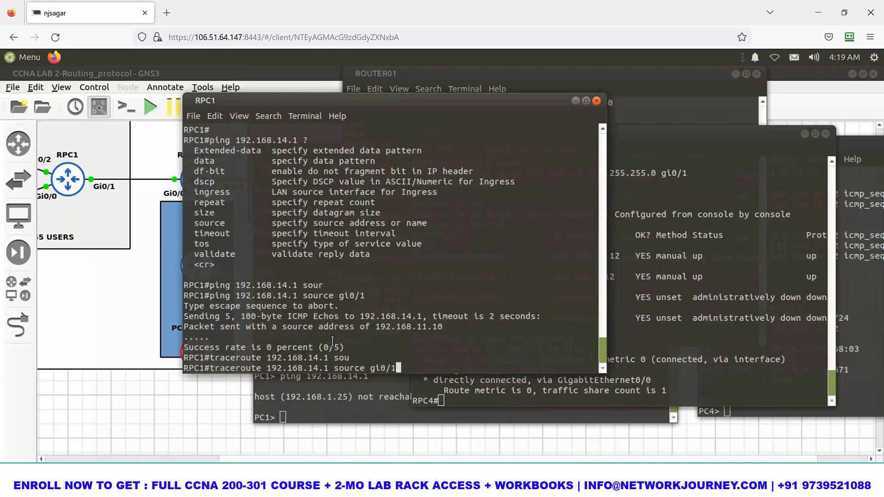
key("Return")
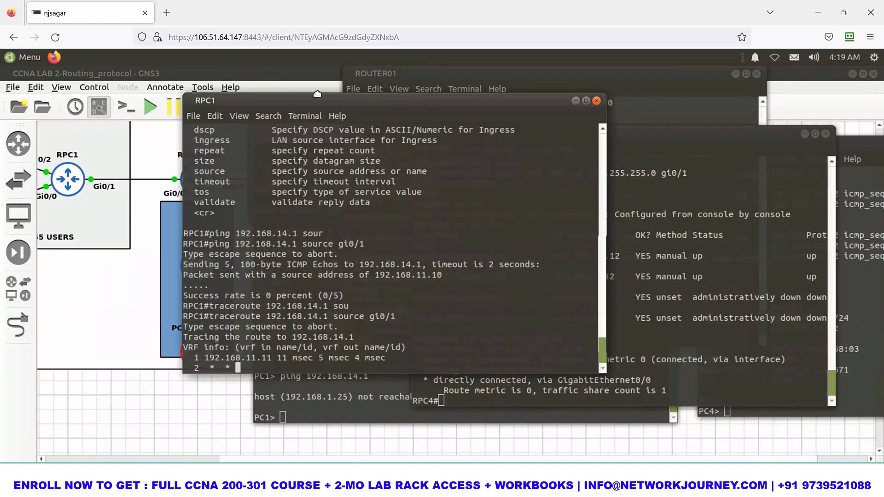
left_click_drag(318, 97, 268, 88)
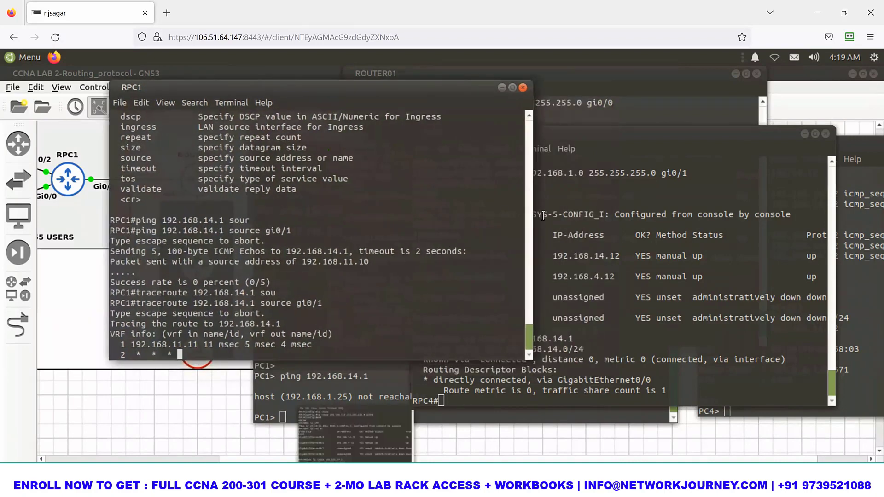
Ping 192.168.14.1 from ROUTER01 with gi0/0 as the source interface.
left_click(338, 470)
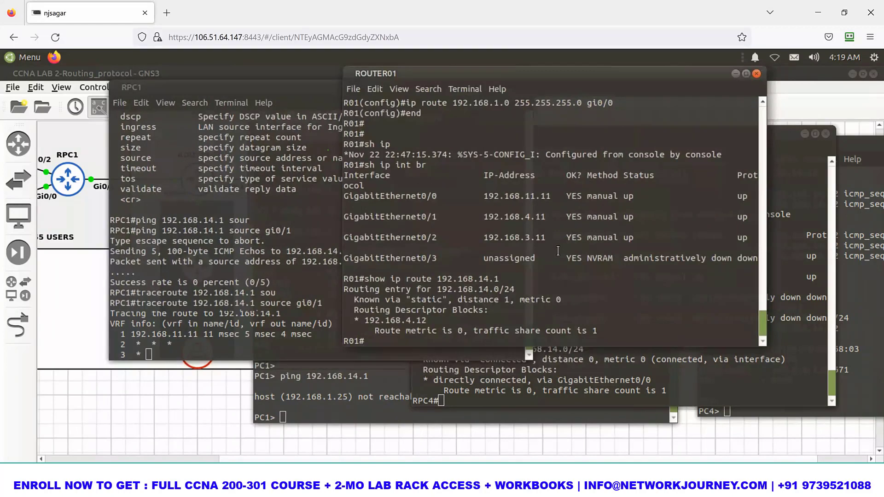
type("ping 192.1")
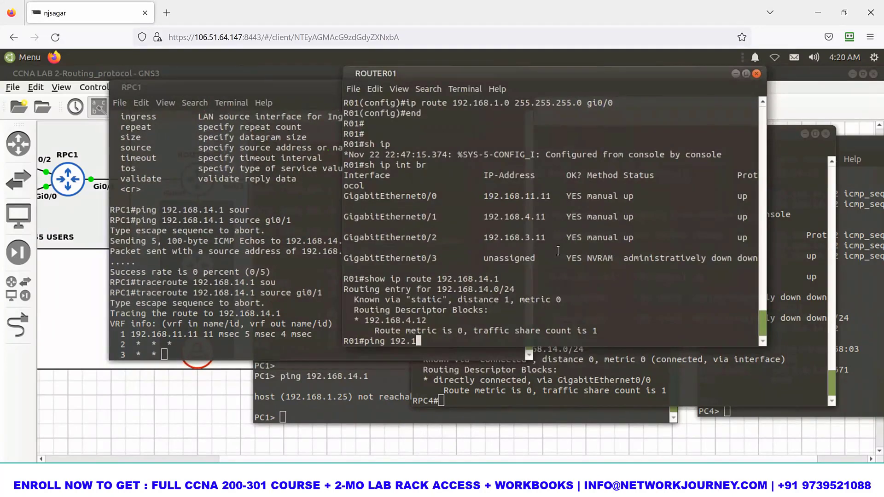
type("68.14.1 so")
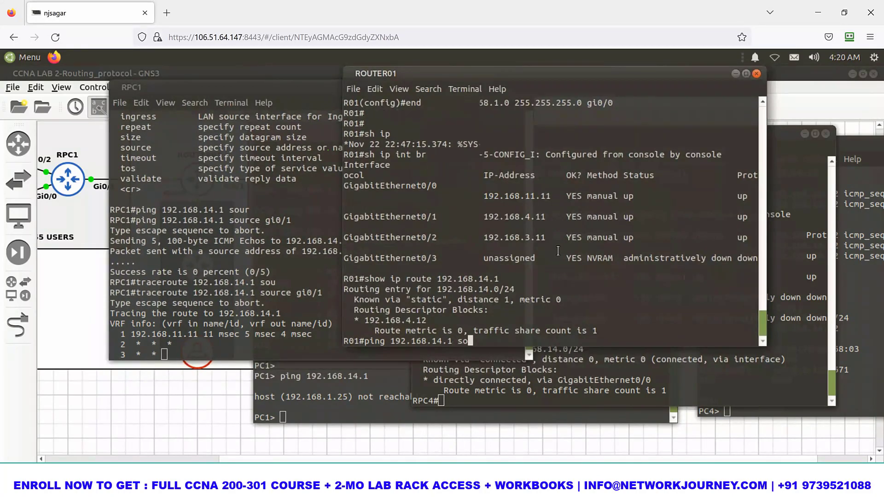
key("Tab")
type("gi0/0")
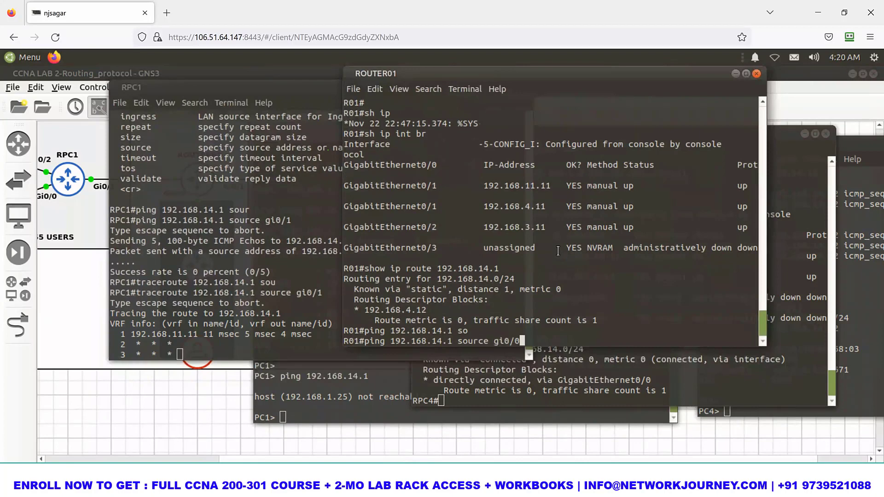
key("Return")
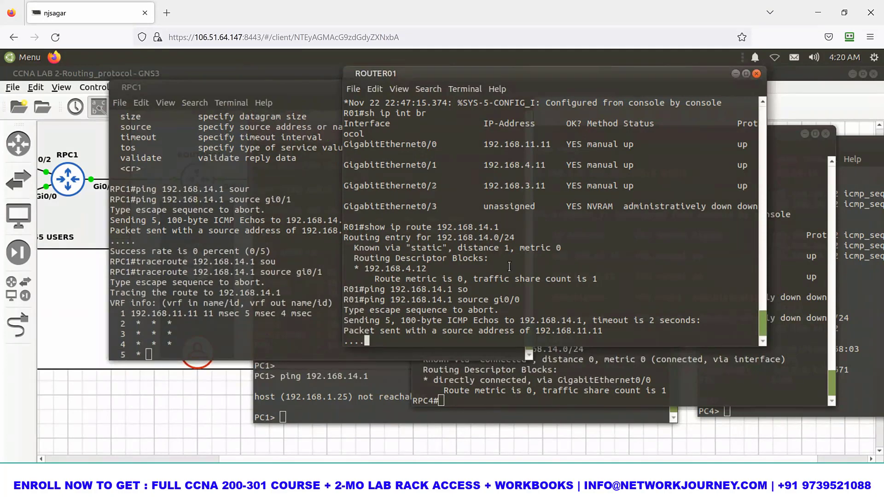
Ping 192.168.14.1 from ROUTER01 four times without specifying a source interface.
type("p")
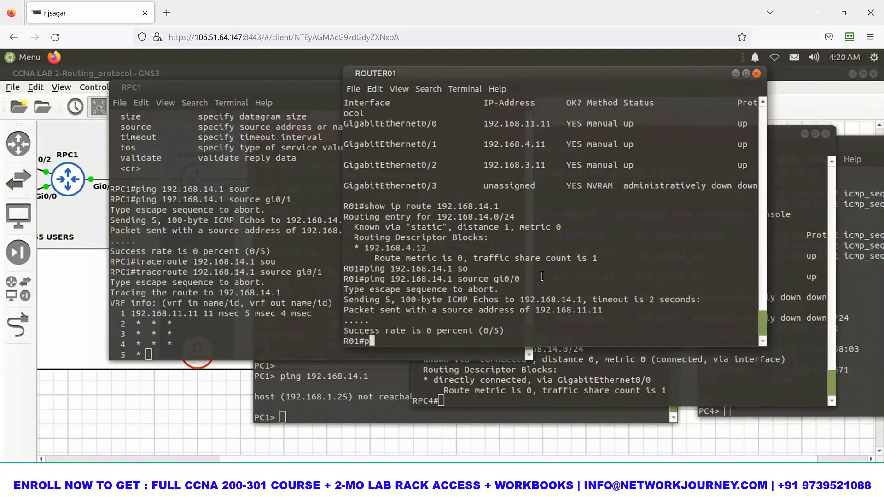
type("ing 192.16")
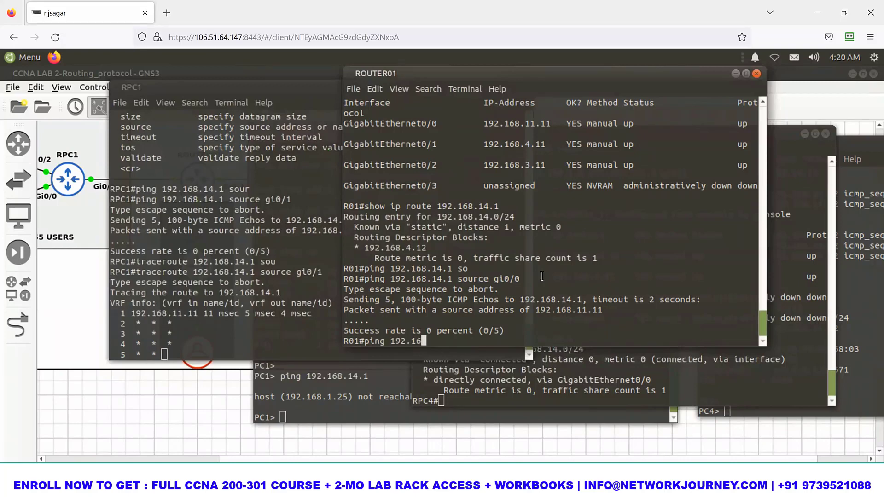
type("8.14.1")
key("Return")
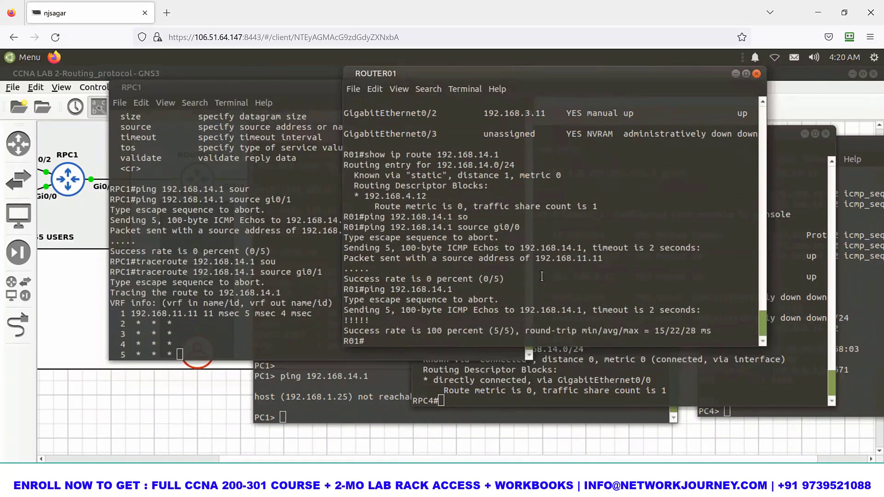
key("Up")
key("Return")
key("Up")
key("Return")
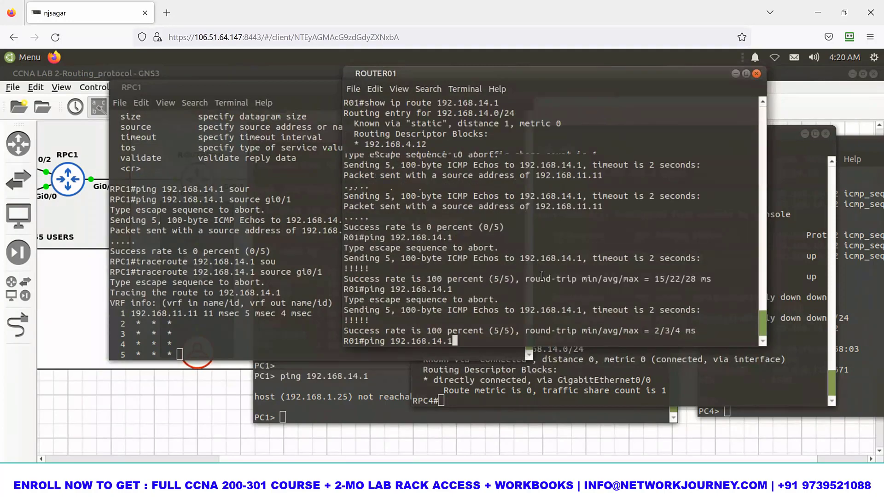
key("Up")
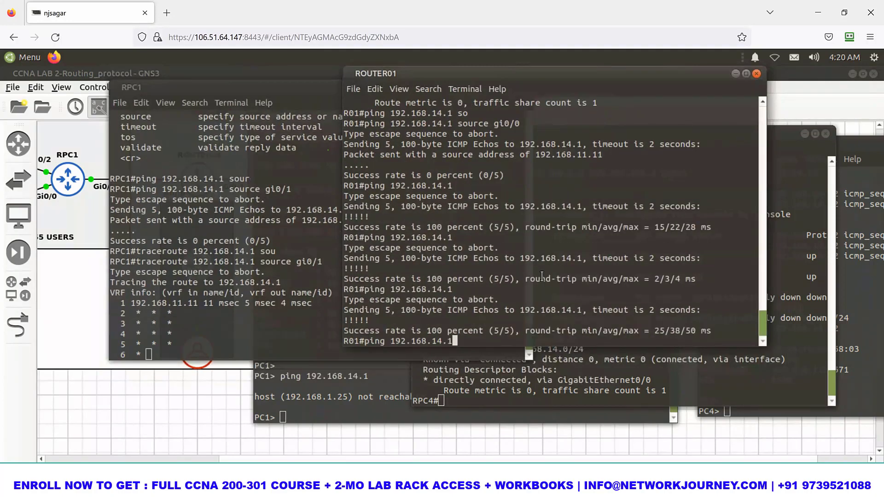
key("Return")
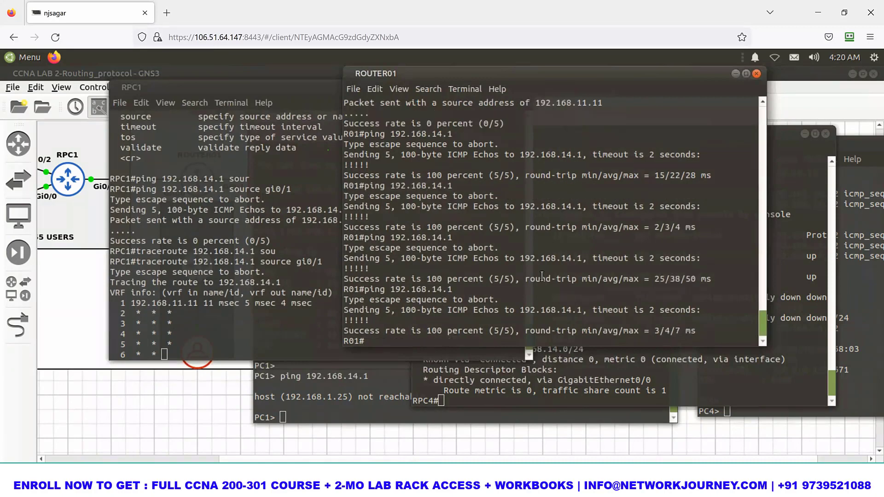
Repeat the ping to 192.168.14.1 from ROUTER01 with gi0/0 as the source.
key("Up")
type("so ")
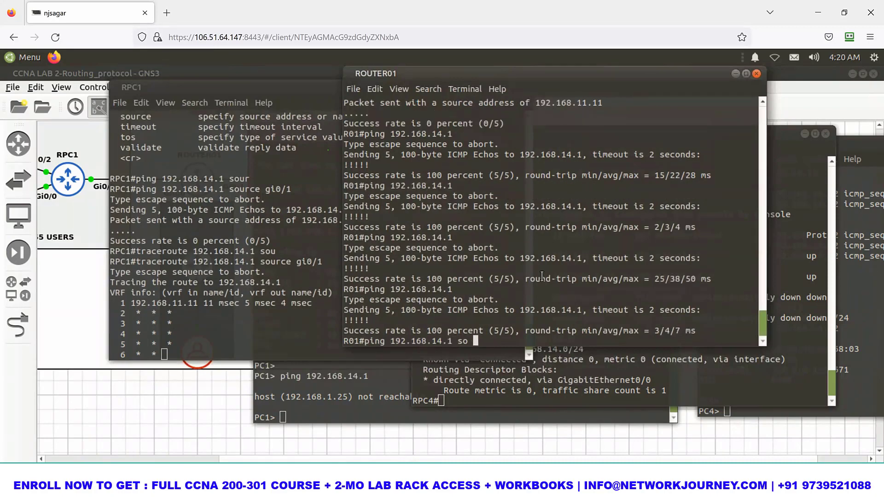
type("gi0/0")
key("Return")
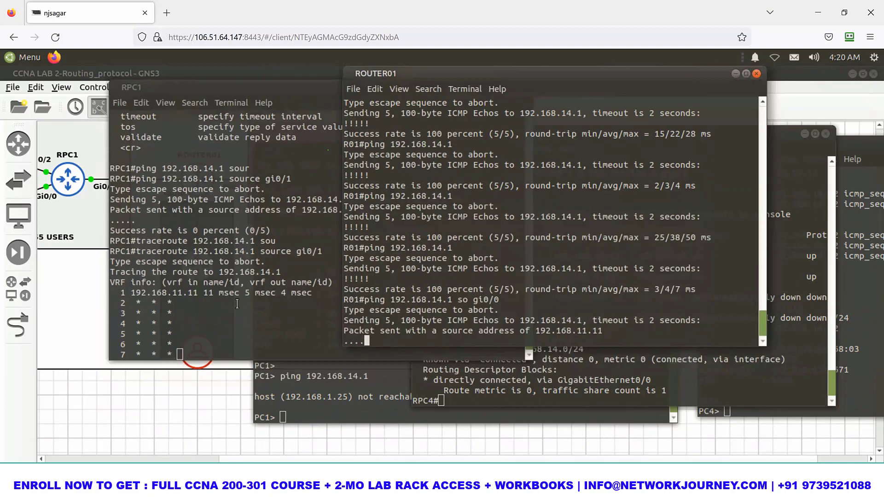
Abort the gi0/1-sourced traceroute still running on RPC1.
left_click(237, 304)
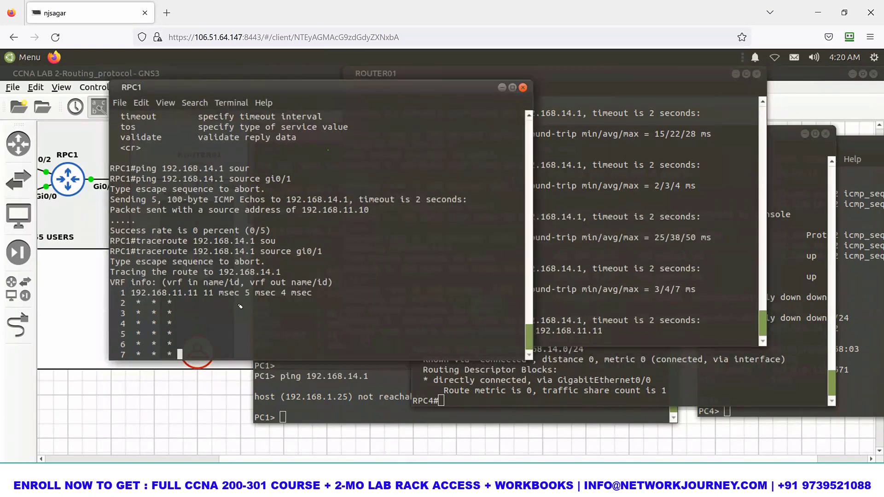
key("ctrl+shift+6")
type("$")
key("ctrl+shift+4")
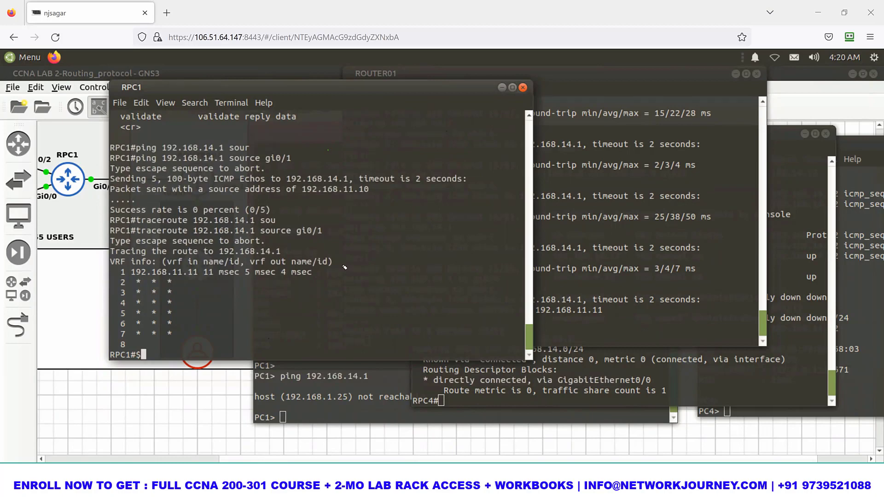
Ping 192.168.14.1 from RPC1 without specifying a source interface.
left_click_drag(407, 233, 411, 293)
key("Escape")
key("Up")
key("Up")
key("Up")
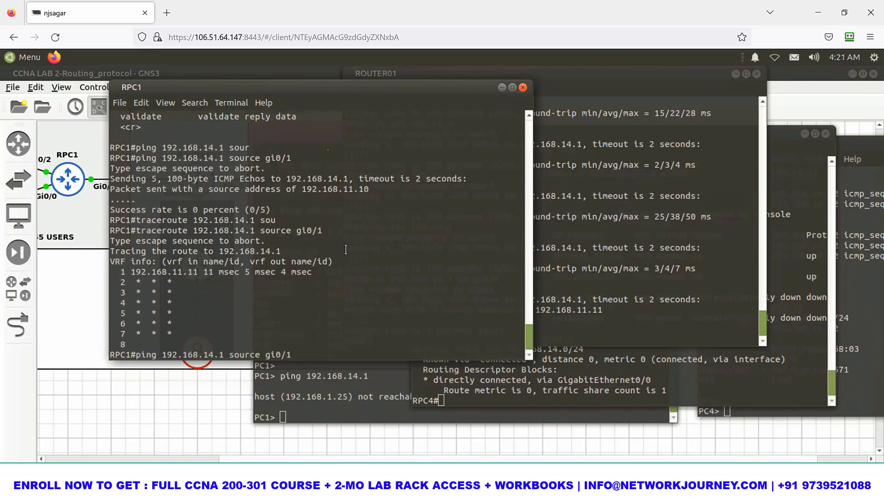
key("Up")
key("Return")
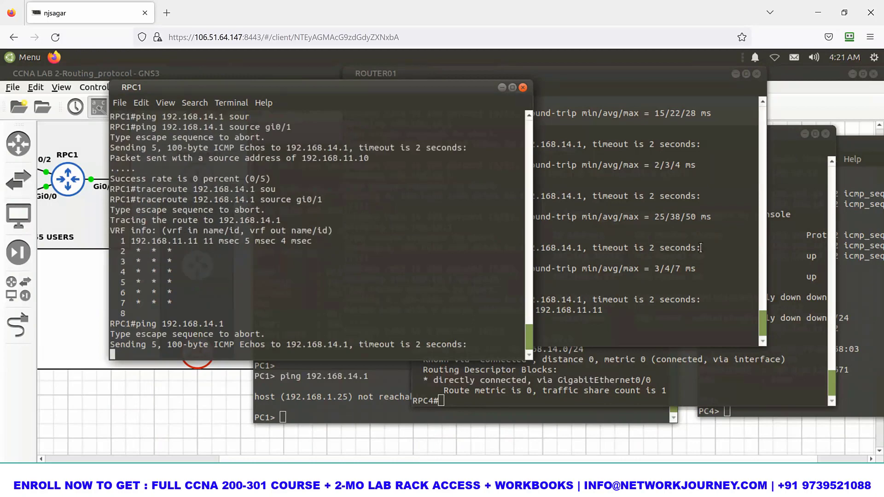
Ping 192.168.14.1 from ROUTER01 four times without a source interface.
left_click(553, 282)
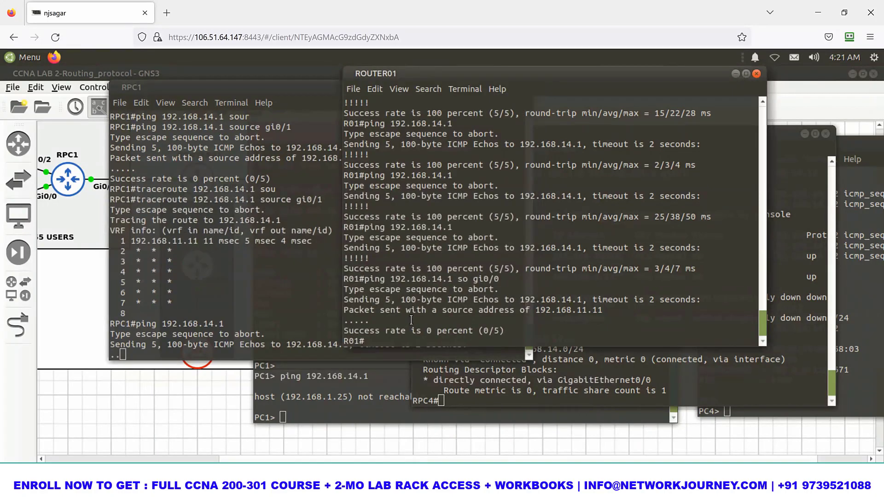
key("Up")
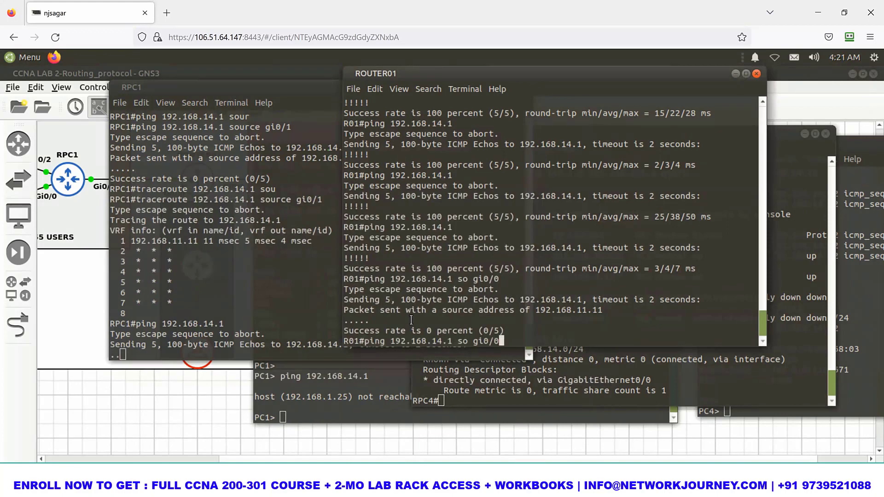
key("BackSpace")
key("BackSpace")
key("BackSpace")
key("BackSpace")
key("BackSpace")
key("BackSpace")
key("BackSpace")
key("BackSpace")
key("BackSpace")
key("Return")
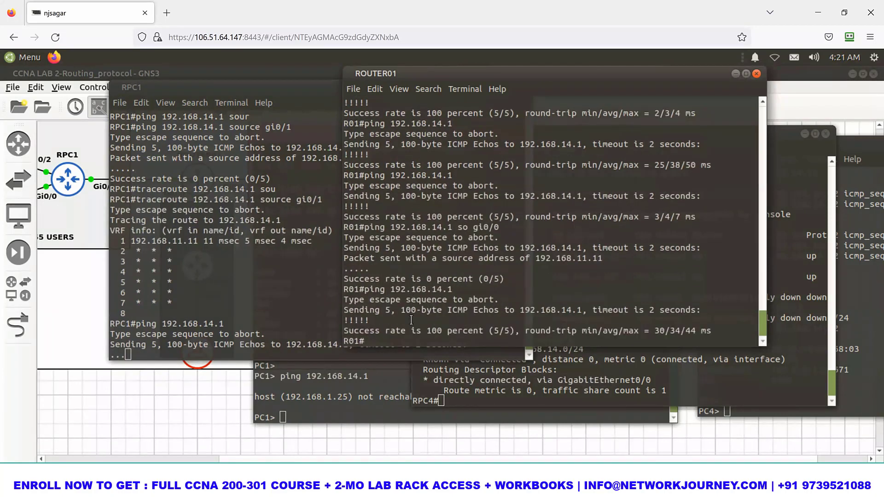
key("Up")
key("Return")
key("Up")
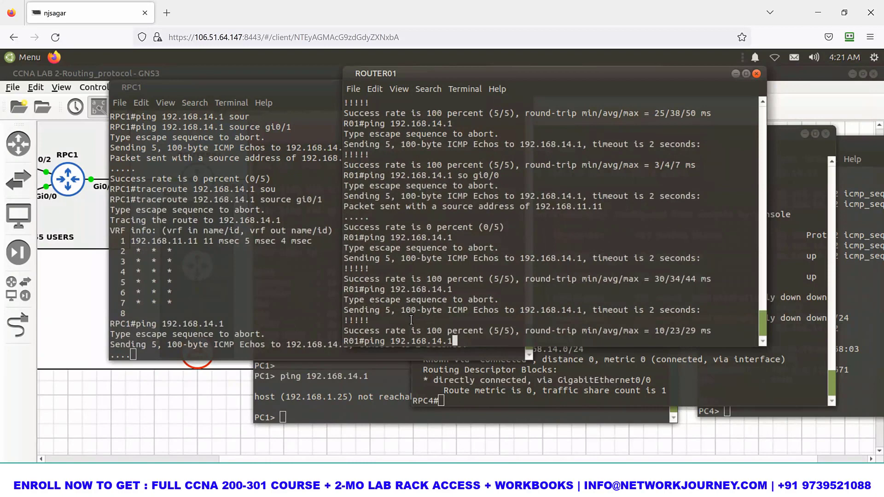
key("Return")
key("Return")
key("Up")
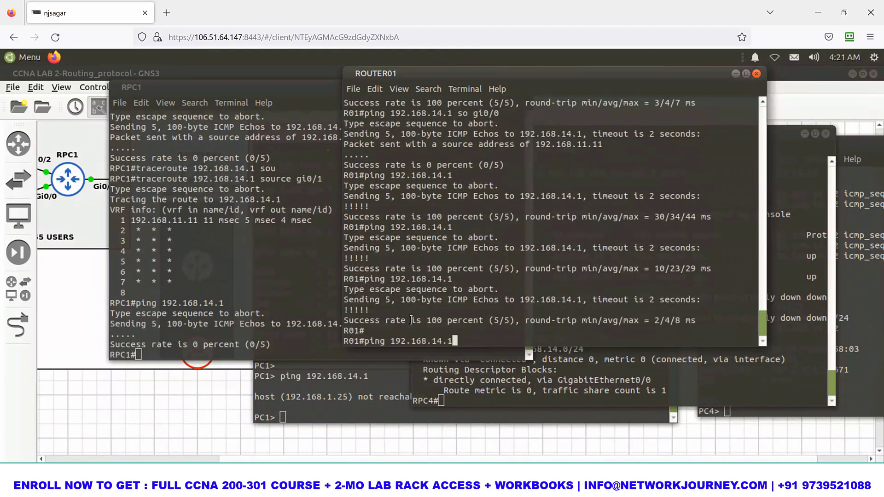
key("Return")
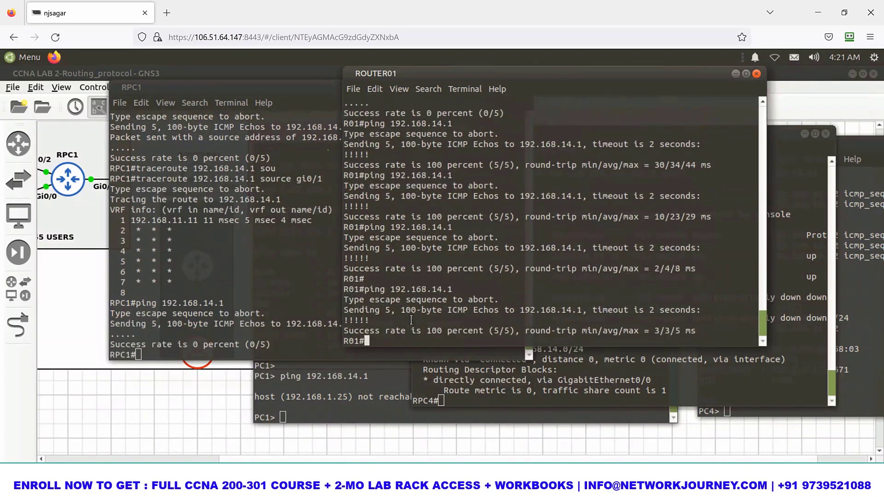
Check PC1's IP address in its console, and ping 192.168.1.26 from ROUTER01.
key("Up")
key("BackSpace")
key("BackSpace")
key("BackSpace")
left_click(176, 488)
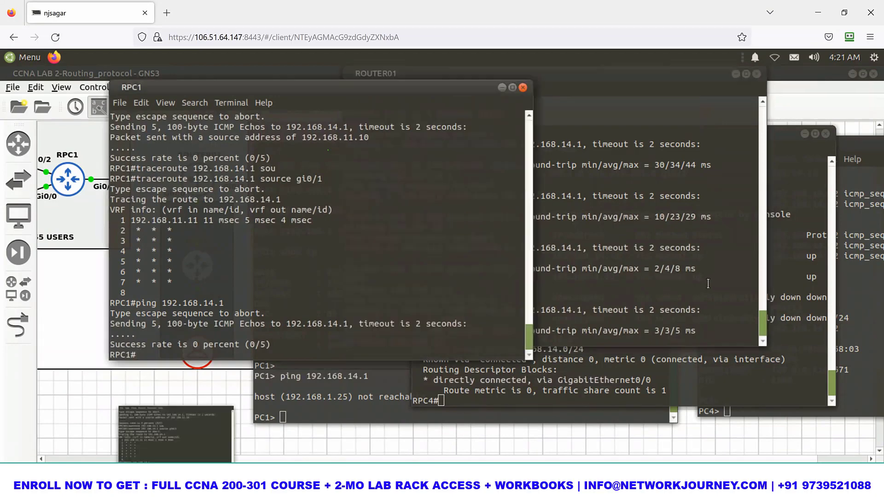
left_click(350, 389)
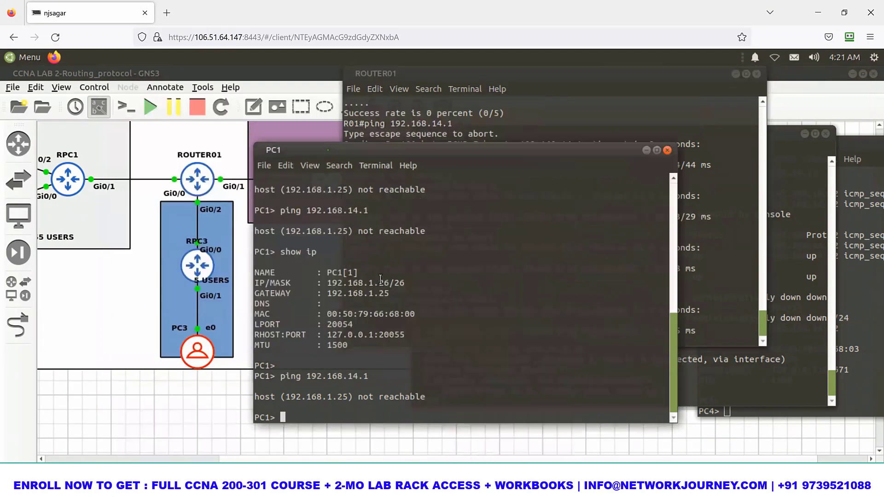
left_click(545, 114)
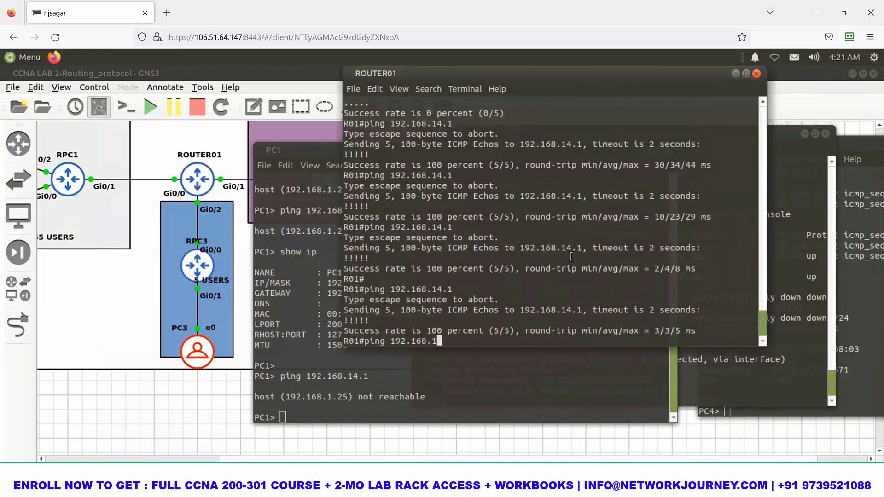
type(".2")
type("6")
key("Return")
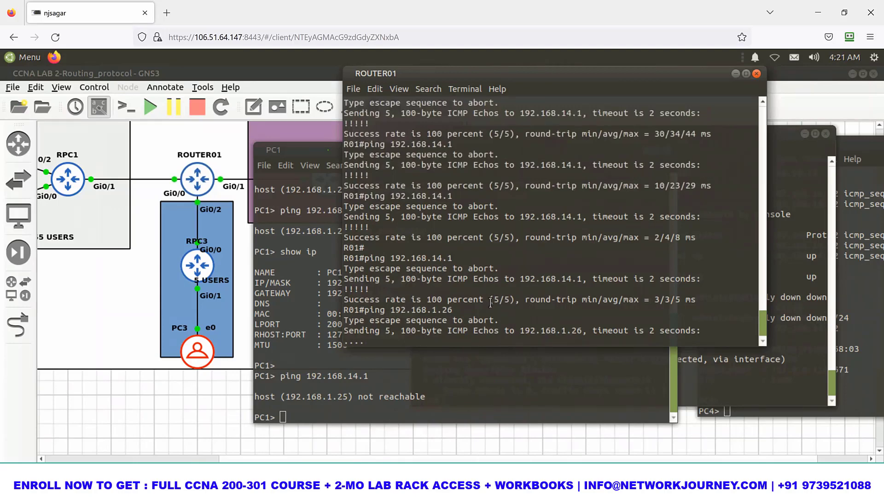
Begin PC1's ip command with address 192.168.1.26 and subnet mask 255.255.255.0, leaving it unsubmitted.
left_click(500, 487)
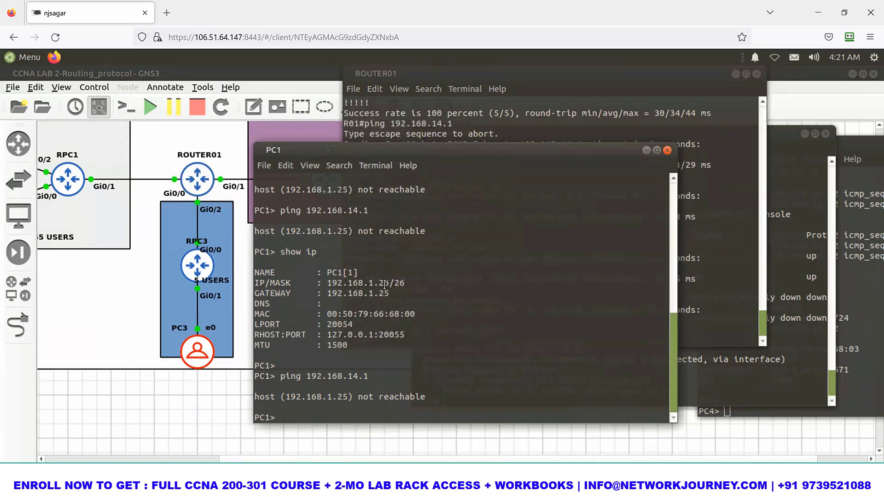
mouse_move(410, 284)
left_mouse_down()
mouse_move(369, 288)
mouse_move(423, 283)
left_mouse_up()
left_click(560, 335)
type("ip 192.168.1.26 255.255.255.")
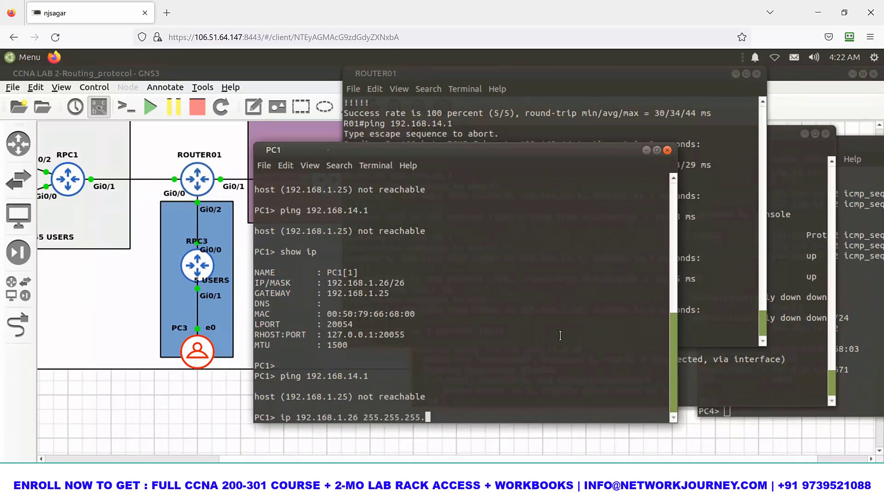
type("-0")
key("BackSpace")
key("BackSpace")
type("0")
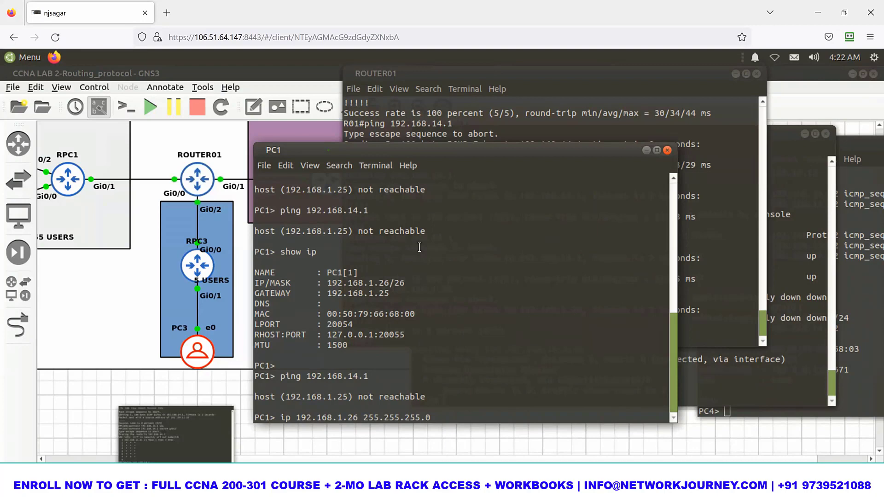
List RPC1's interface addresses with sh ip int br and move the PC1 console aside so both are readable.
type("sh ip int br")
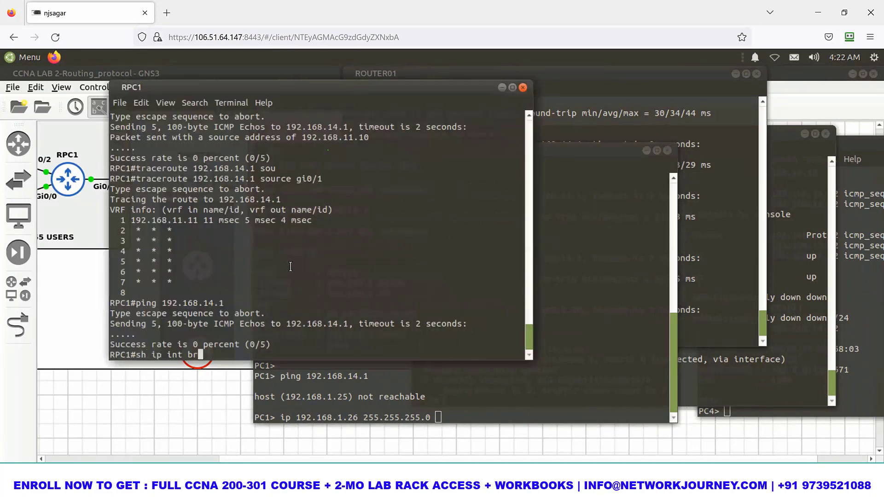
key("Return")
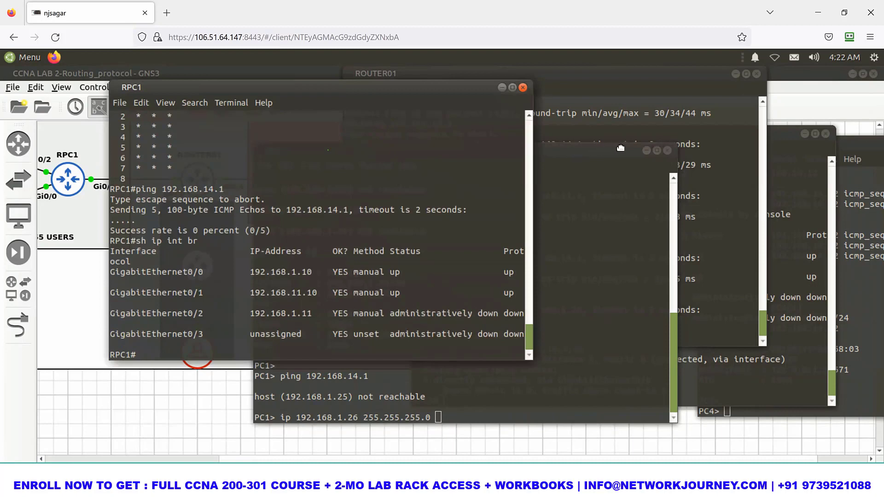
left_click(537, 151)
left_click_drag(613, 163, 653, 160)
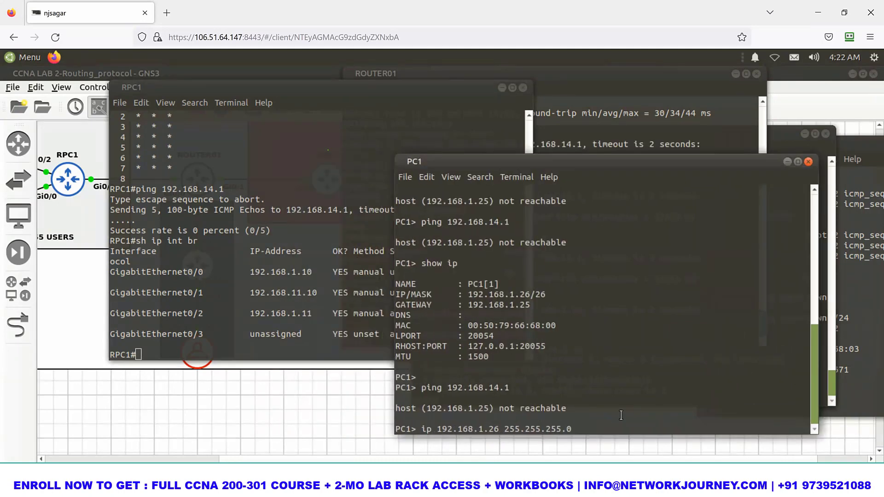
Complete PC1's ip command with gateway 192.168.1.10, apply it and save the configuration.
type("192.168.1.10")
key("Return")
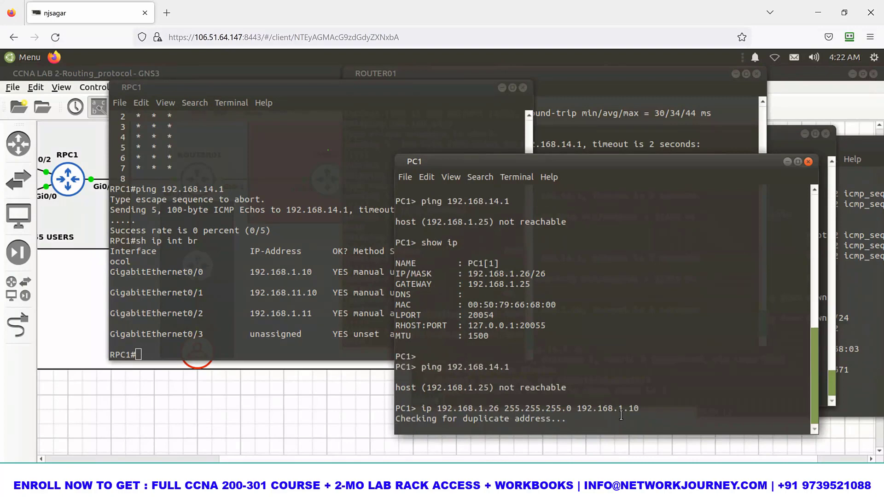
key("Return")
key("Return")
key("Return")
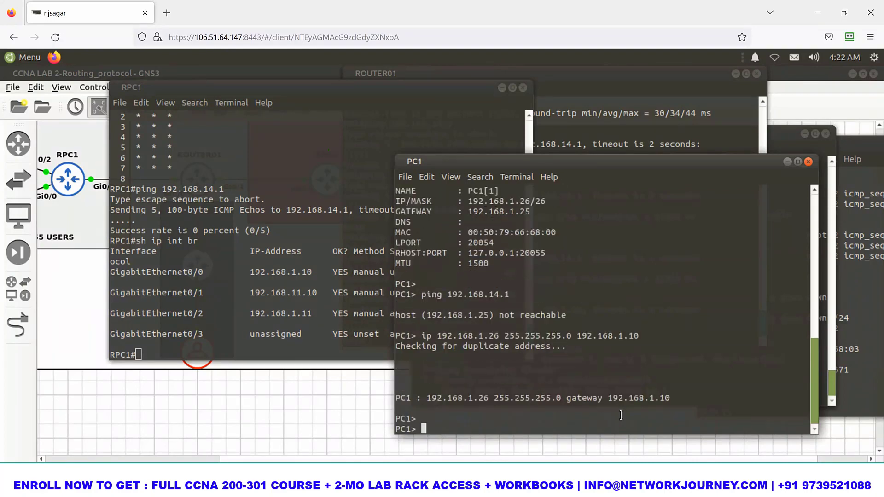
type("save")
key("Return")
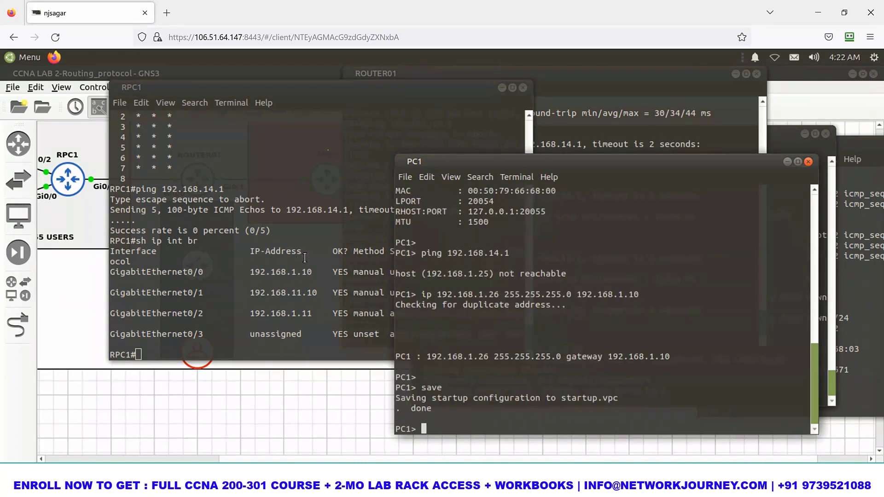
Repeat the ping to 192.168.14.1 from RPC1 without a source interface.
left_click(304, 257)
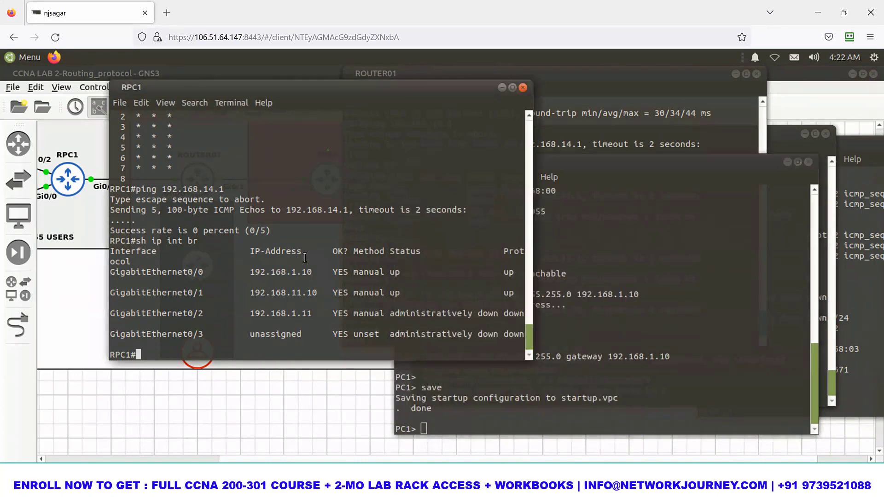
key("Up")
key("Up")
key("Return")
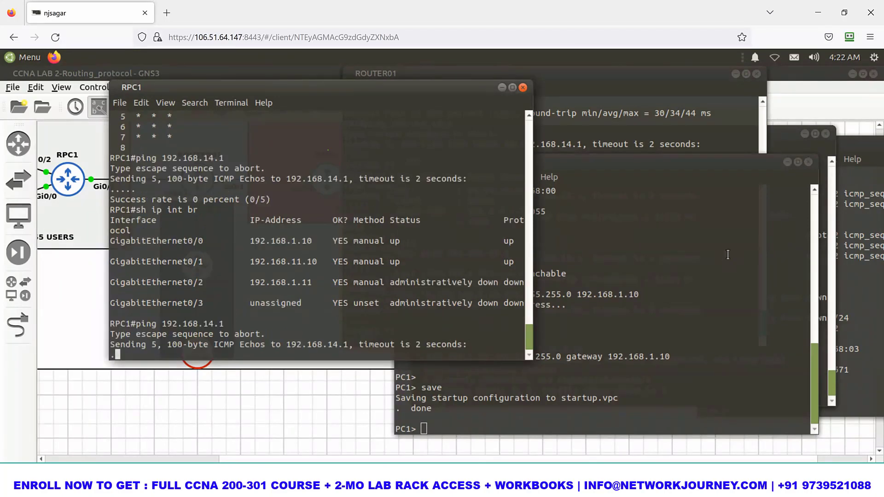
Ping 192.168.14.1 from PC1 and review the earlier ping and IP configuration output above it.
left_click(728, 255)
key("Up")
key("Up")
key("Up")
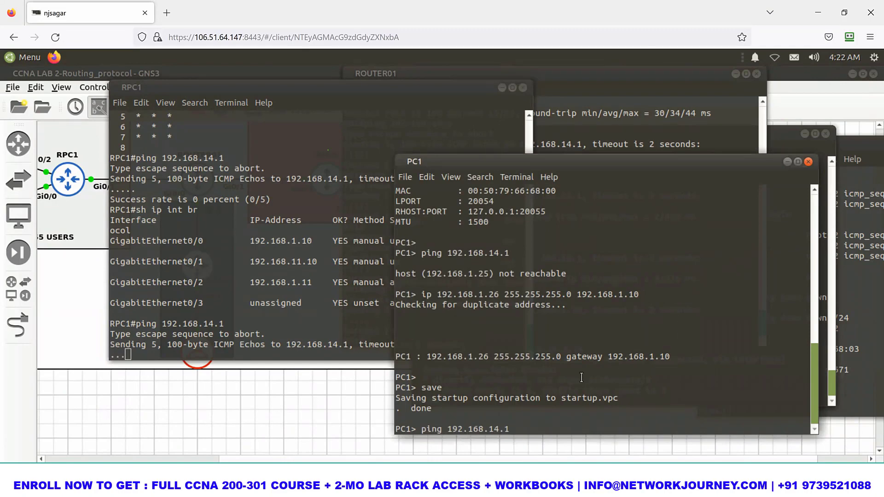
key("Return")
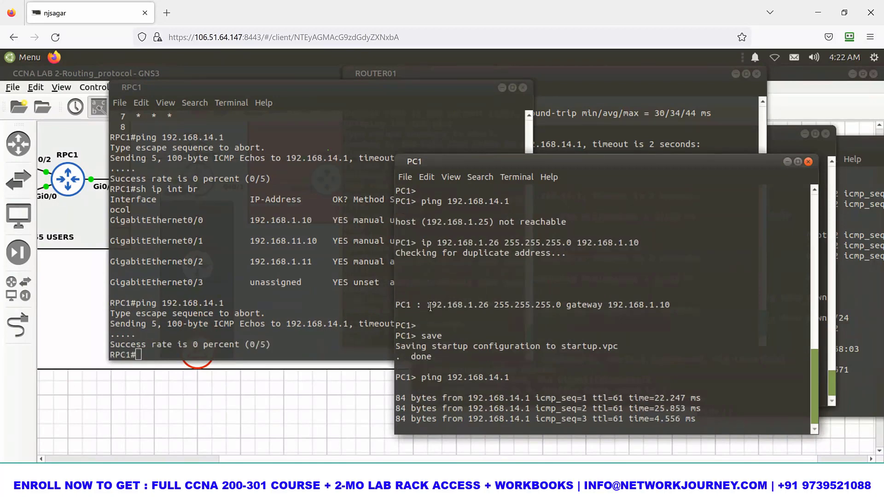
scroll(538, 350, "up", 4)
left_click_drag(530, 346, 432, 305)
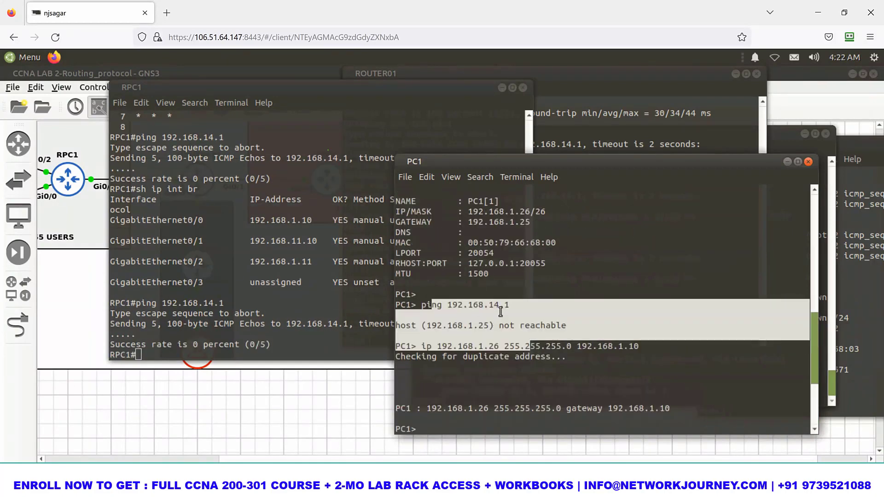
left_click_drag(541, 330, 546, 357)
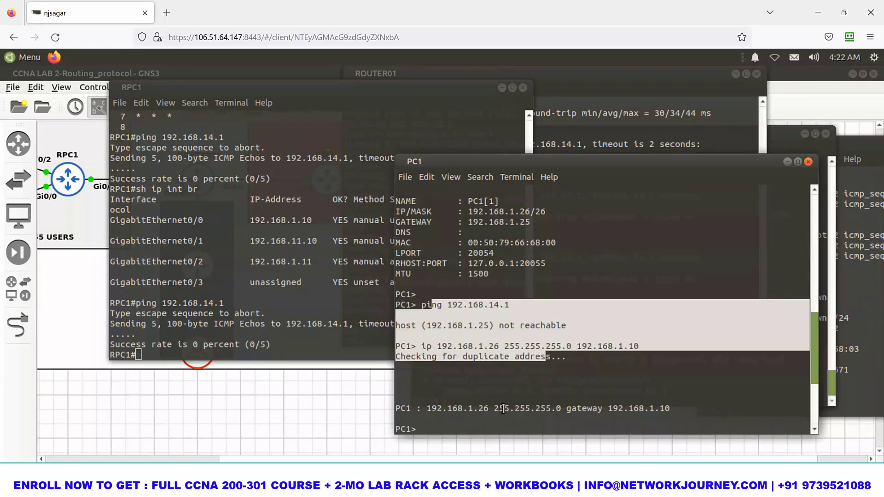
scroll(564, 354, "down", 4)
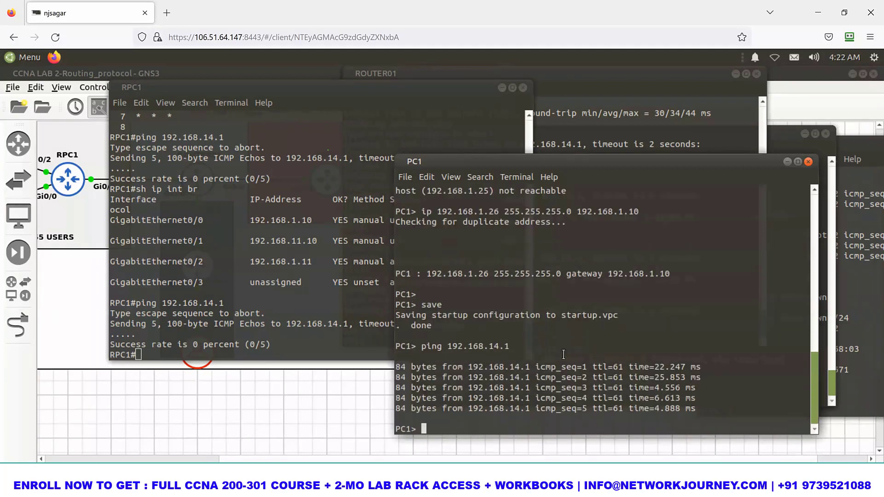
Trace the route from PC1 to 192.168.14.1 and highlight the listed hops.
type("trace 192.168.14.1")
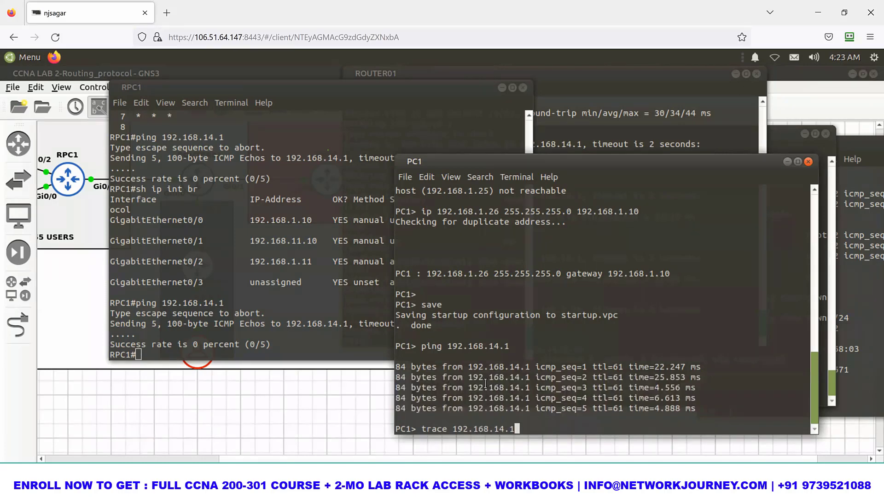
key("Return")
left_click_drag(432, 346, 463, 398)
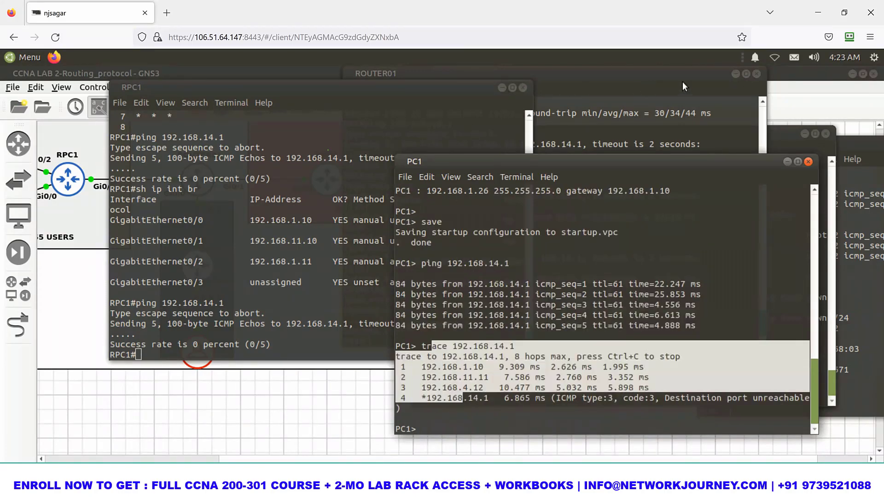
Show the topology from PC1 to PC4 beside PC1's trace output and highlight the first hop's address.
left_click(804, 134)
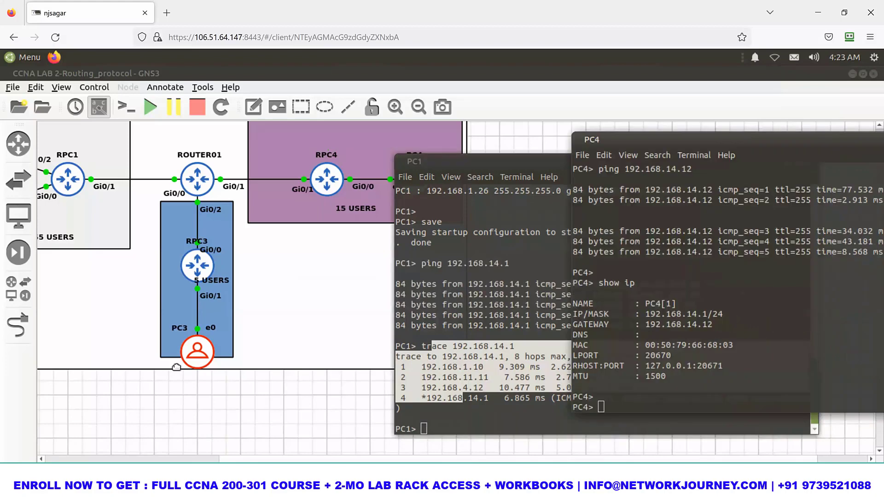
left_click_drag(176, 366, 282, 366)
scroll(322, 429, "up", 2)
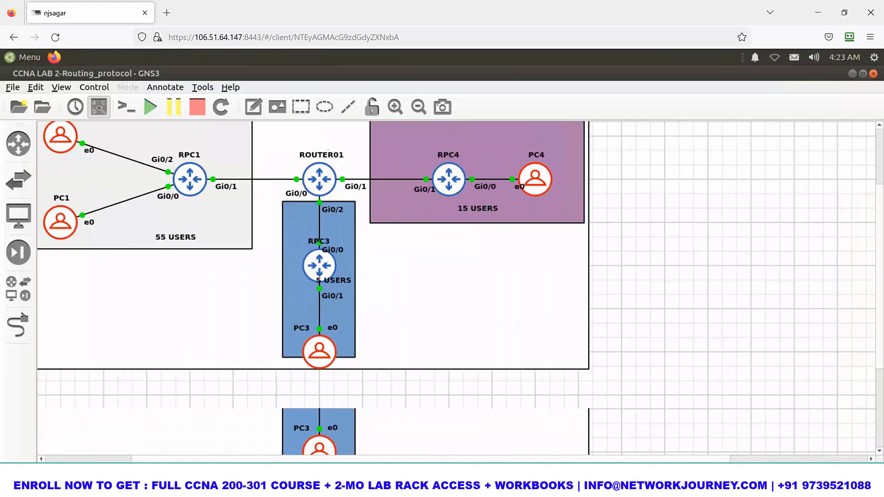
scroll(322, 430, "down", 2)
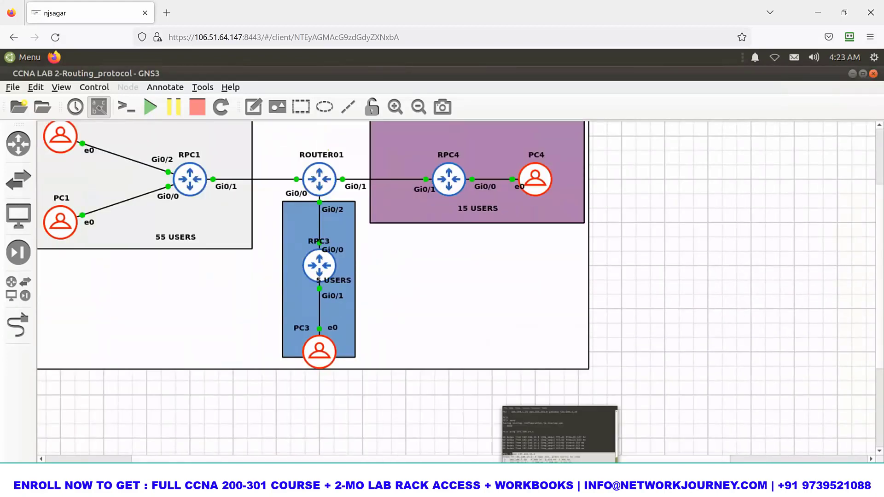
left_click(502, 487)
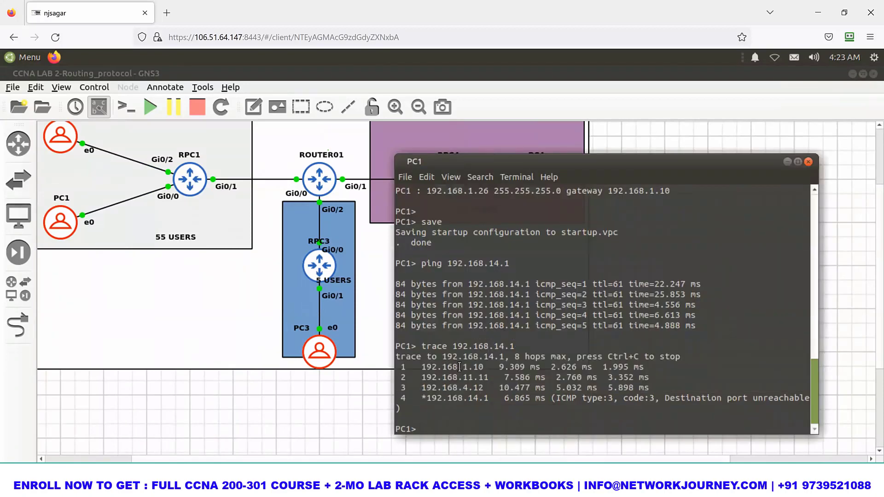
left_click_drag(489, 367, 431, 367)
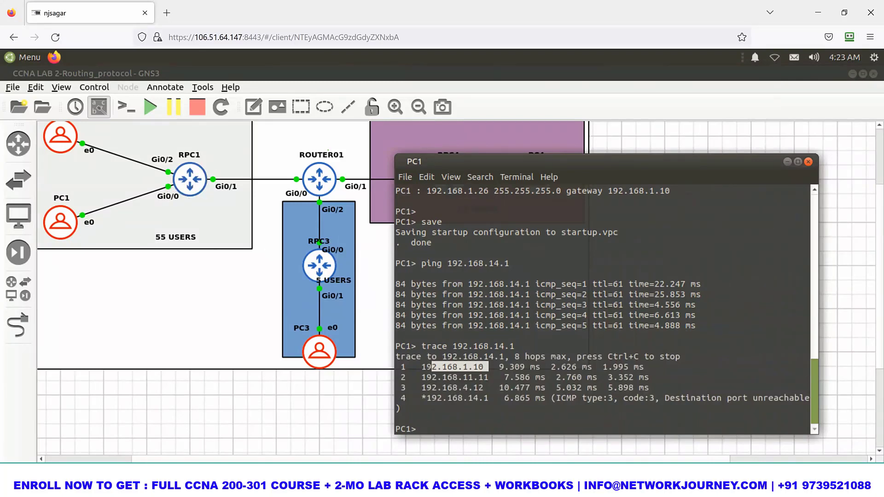
Circle RPC1's Gi0/0, the first hop's address and ROUTER01's Gi0/0, and move PC1's console to reveal RPC4 and PC4.
mouse_move(157, 177)
left_mouse_down()
mouse_move(148, 193)
mouse_move(177, 200)
mouse_move(163, 178)
mouse_move(155, 179)
left_mouse_up()
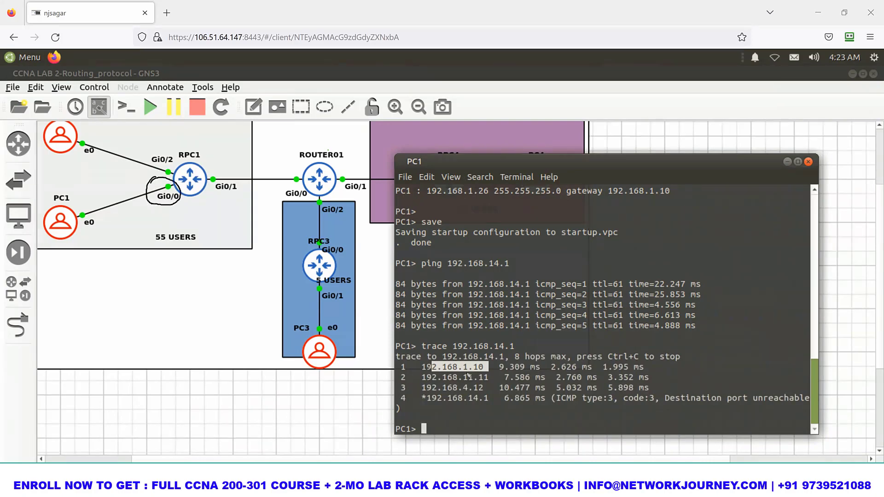
left_click_drag(488, 363, 465, 367)
mouse_move(299, 173)
left_mouse_down()
mouse_move(300, 195)
mouse_move(293, 174)
left_mouse_up()
left_click_drag(179, 189, 290, 180)
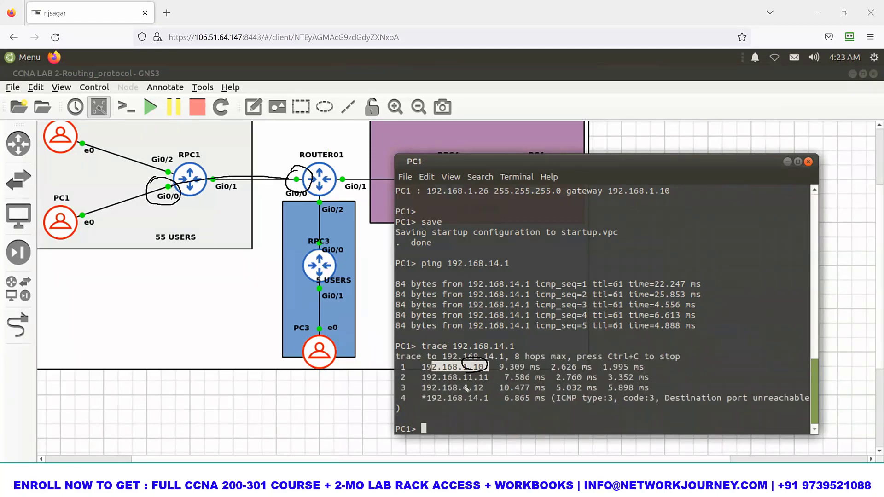
left_click_drag(489, 393, 463, 394)
left_click_drag(531, 161, 579, 209)
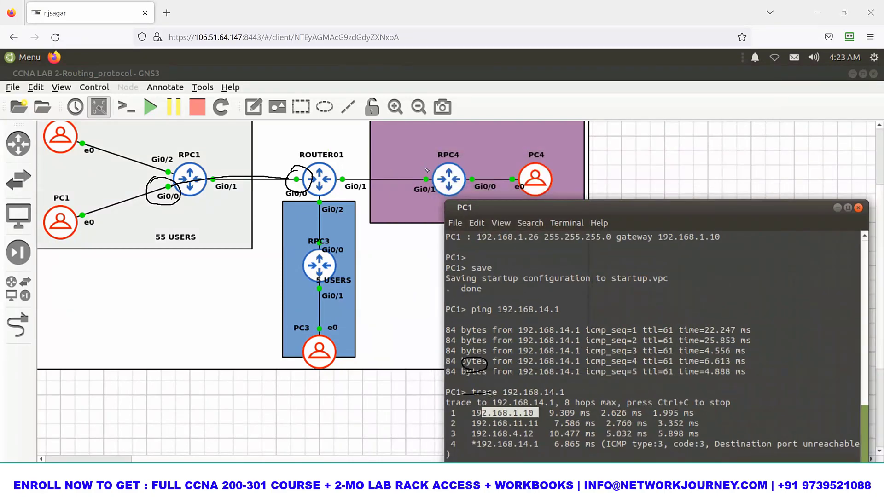
Circle RPC4's Gi0/1 and PC4's e0, and label the trace hops 14.1, 4.12 and 11.11 on the topology.
left_click_drag(428, 168, 435, 193)
left_click_drag(536, 450, 518, 451)
left_click_drag(512, 173, 500, 158)
left_click_drag(506, 146, 510, 156)
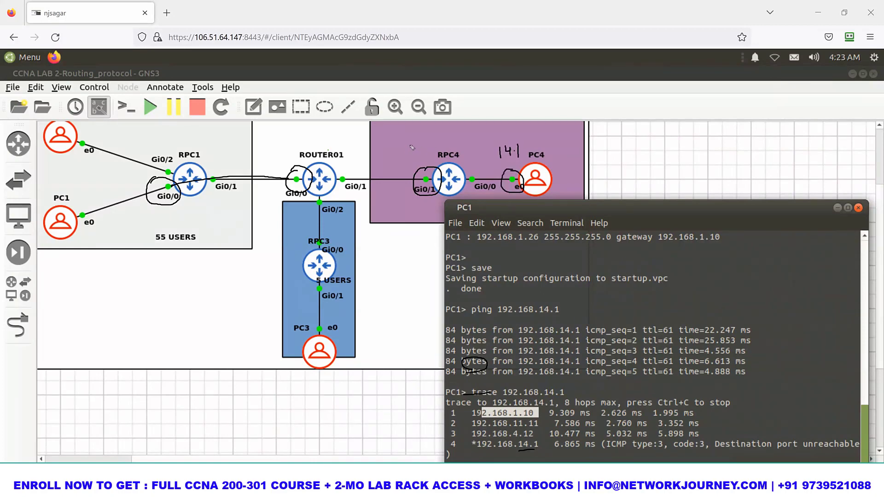
left_click_drag(411, 146, 423, 156)
left_click_drag(425, 146, 432, 157)
mouse_move(269, 151)
left_mouse_down()
mouse_move(270, 163)
mouse_move(289, 162)
left_mouse_up()
left_click(280, 160)
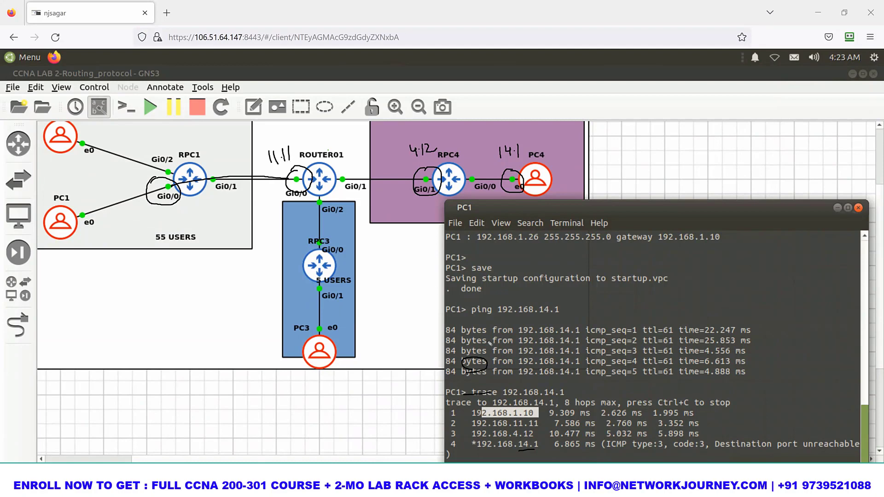
Label RPC1's Gi0/0 as 1.10 and draw the traced path from PC1 through the routers to PC4.
left_click_drag(125, 169, 134, 184)
left_click(130, 177)
left_click_drag(139, 174, 140, 175)
mouse_move(81, 215)
left_mouse_down()
mouse_move(169, 186)
mouse_move(374, 177)
left_mouse_up()
left_click_drag(488, 180, 523, 179)
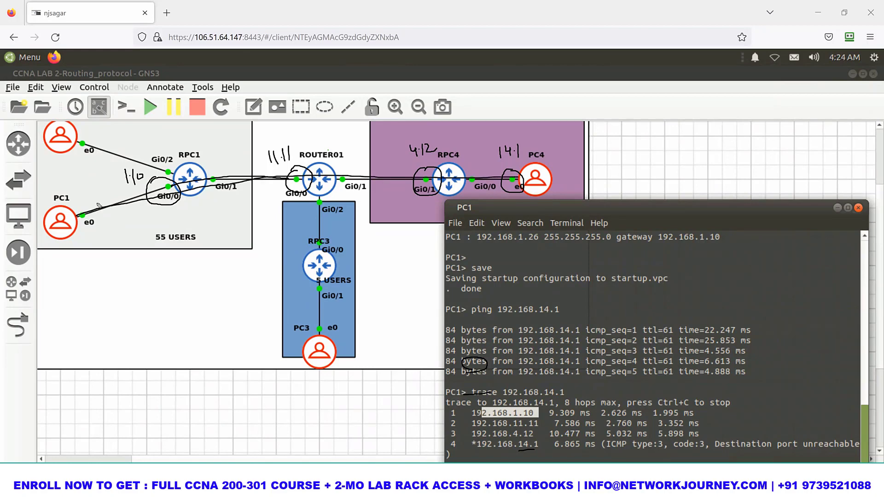
mouse_move(87, 207)
left_mouse_down()
mouse_move(379, 178)
mouse_move(573, 178)
left_mouse_up()
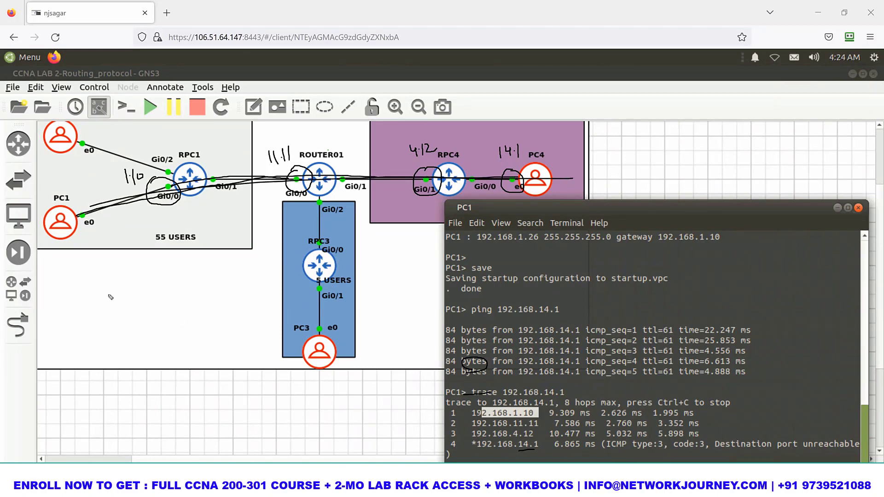
Write an underlined and boxed "STATIC" note in the empty area below the 55-user network.
mouse_move(100, 282)
left_mouse_down()
mouse_move(111, 285)
mouse_move(94, 297)
mouse_move(114, 299)
mouse_move(121, 288)
left_mouse_up()
left_click_drag(122, 289, 127, 298)
left_click_drag(130, 291, 145, 289)
left_click_drag(138, 291, 138, 299)
mouse_move(148, 288)
left_mouse_down()
mouse_move(149, 301)
mouse_move(161, 300)
mouse_move(141, 312)
left_mouse_up()
left_click_drag(117, 306, 164, 306)
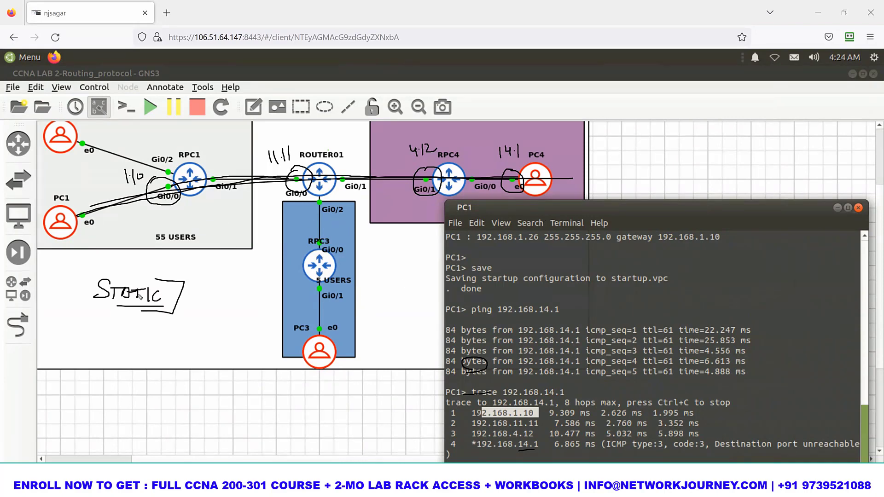
mouse_move(94, 277)
left_mouse_down()
mouse_move(179, 284)
mouse_move(171, 320)
mouse_move(86, 277)
mouse_move(98, 275)
left_mouse_up()
Annotate the static note with "time", a boxed "1-5", "100" and "1000", and cross out "STATIC".
left_click_drag(201, 278, 229, 282)
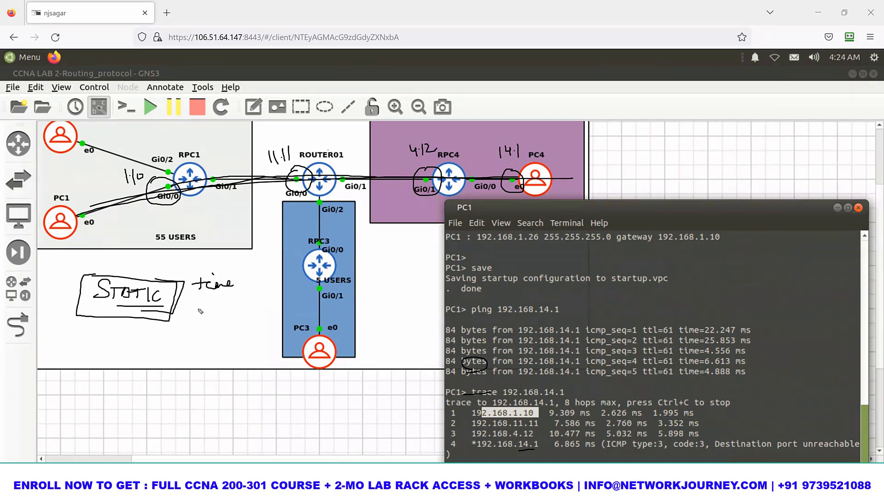
mouse_move(191, 300)
left_mouse_down()
mouse_move(190, 315)
mouse_move(220, 298)
left_mouse_up()
left_click_drag(180, 319, 213, 290)
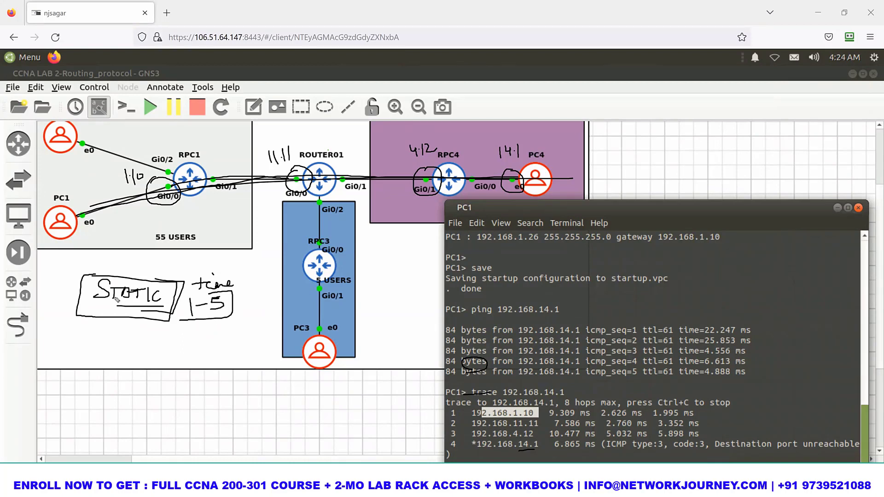
left_click_drag(179, 321, 229, 294)
mouse_move(189, 341)
left_mouse_down()
mouse_move(187, 352)
mouse_move(200, 353)
mouse_move(249, 339)
left_mouse_up()
left_click_drag(116, 275, 157, 308)
left_click_drag(144, 274, 121, 322)
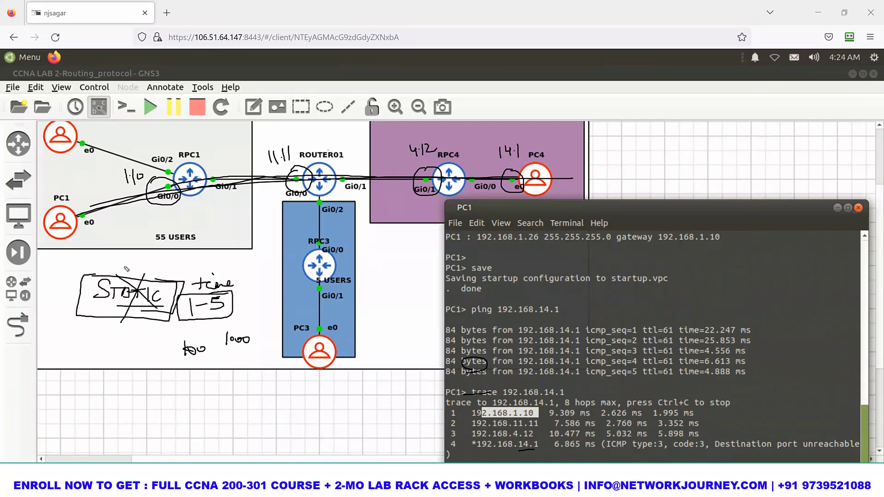
Write and circle "OSPF, EIGRP" below the static-routing notes and clear all screen annotations.
mouse_move(113, 389)
left_mouse_down()
mouse_move(123, 403)
mouse_move(136, 403)
left_mouse_up()
mouse_move(152, 402)
left_mouse_down()
mouse_move(154, 394)
mouse_move(166, 401)
left_mouse_up()
left_click_drag(165, 390, 176, 389)
mouse_move(167, 396)
left_mouse_down()
mouse_move(177, 407)
mouse_move(199, 398)
mouse_move(202, 384)
left_mouse_up()
mouse_move(206, 386)
left_mouse_down()
mouse_move(206, 398)
mouse_move(223, 395)
mouse_move(226, 403)
left_mouse_up()
mouse_move(229, 390)
left_mouse_down()
mouse_move(230, 401)
mouse_move(241, 397)
left_mouse_up()
left_click_drag(245, 390, 245, 395)
mouse_move(102, 382)
left_mouse_down()
mouse_move(165, 411)
mouse_move(99, 388)
mouse_move(134, 379)
left_mouse_up()
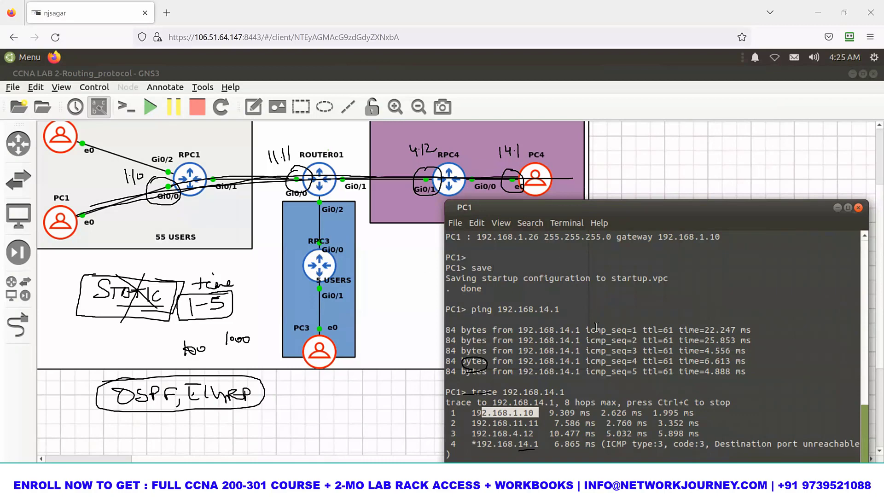
left_click(684, 367)
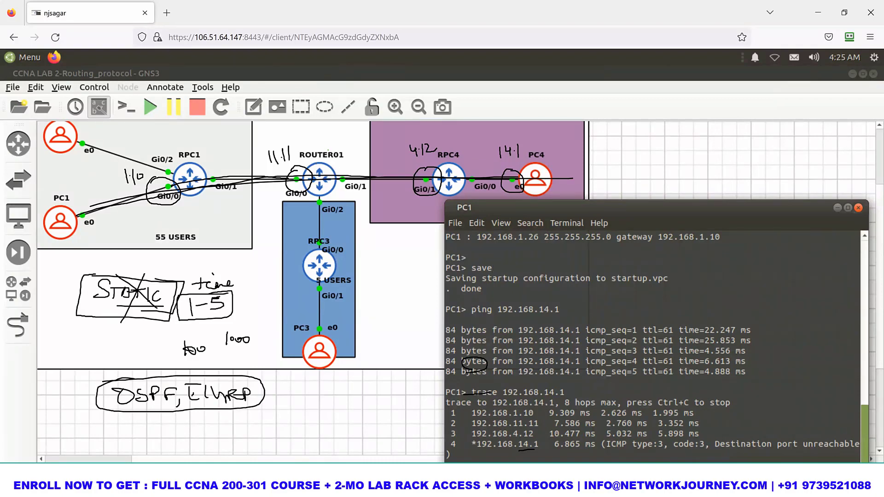
key("Escape")
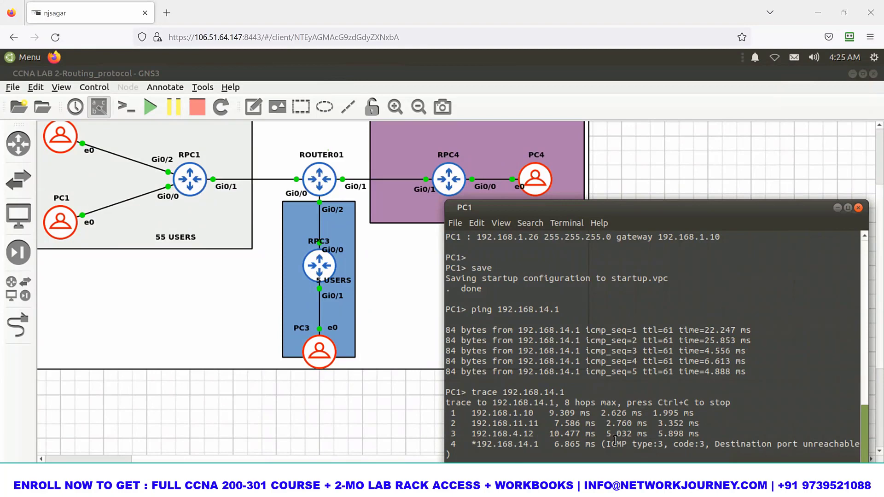
Bring up PC4's console beside PC1's and ping 192.168.1.26 from PC4.
left_click(623, 470)
left_click_drag(674, 134, 645, 113)
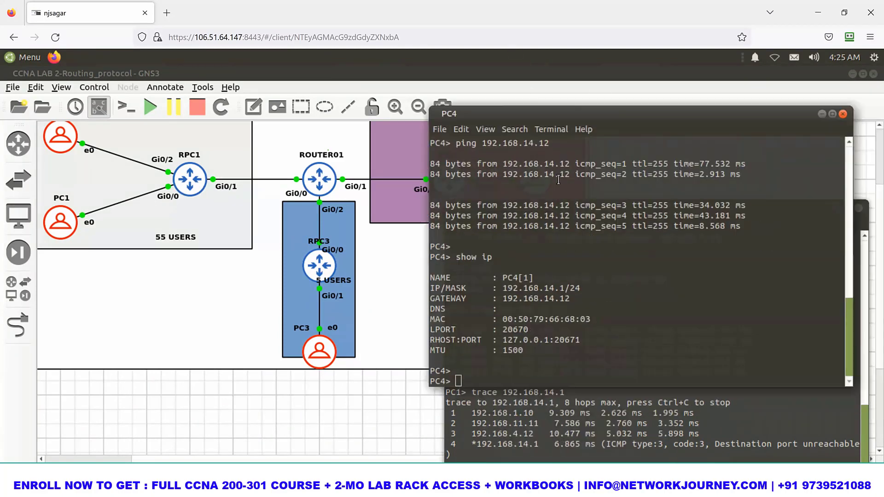
left_click(864, 75)
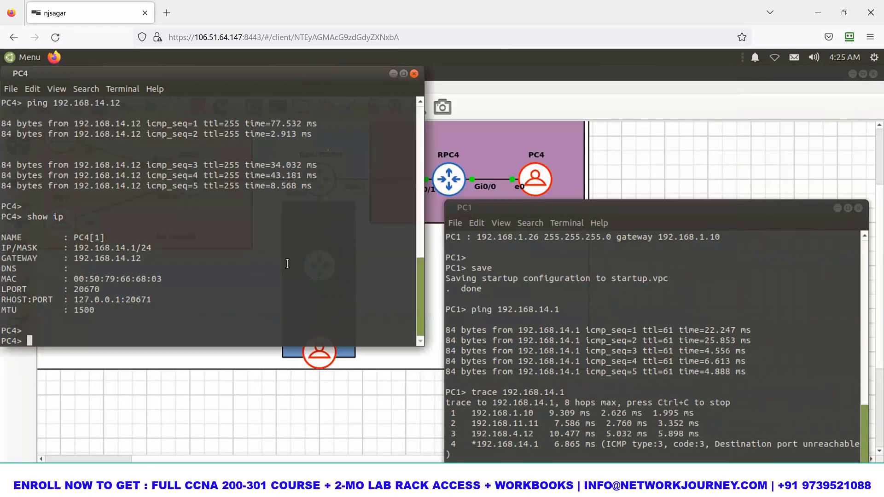
type("ping 192.168.1.")
key("alt+Tab")
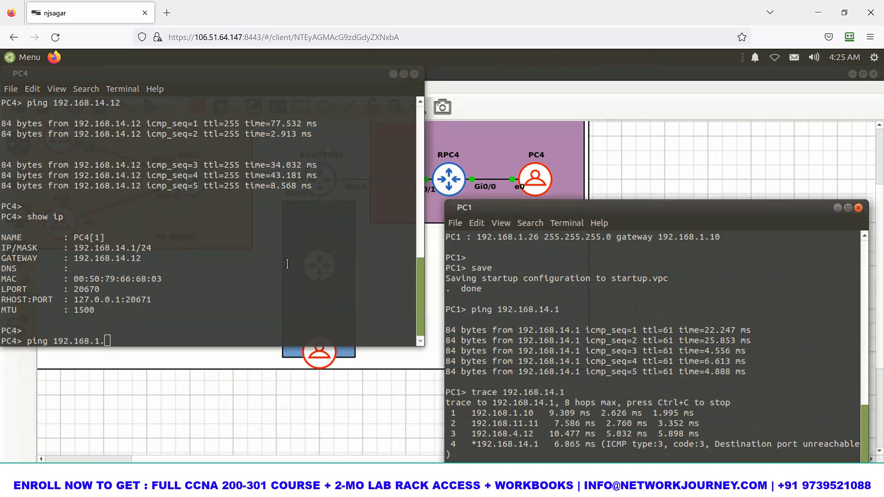
left_click(288, 264)
type("26")
key("Return")
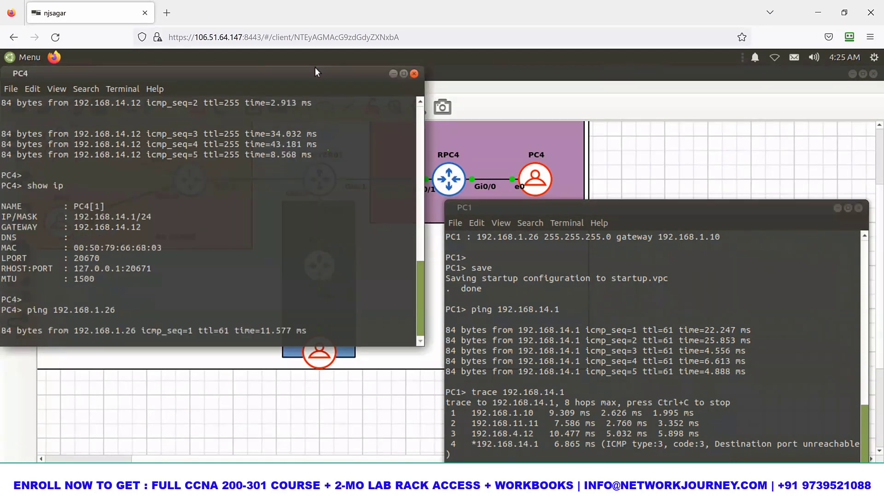
Move PC4's console clear of the topology and trace the route from PC4 to 192.168.1.26.
left_click_drag(409, 68, 791, 88)
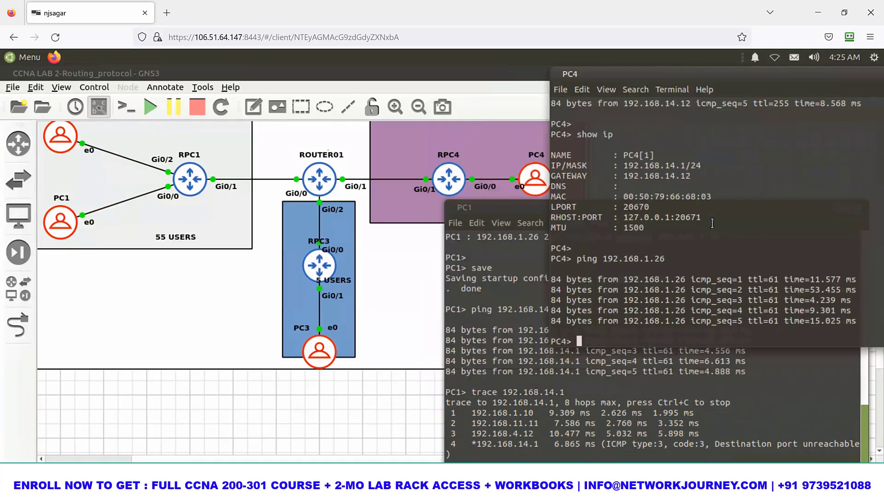
type("trace 192.168.1.26")
key("Return")
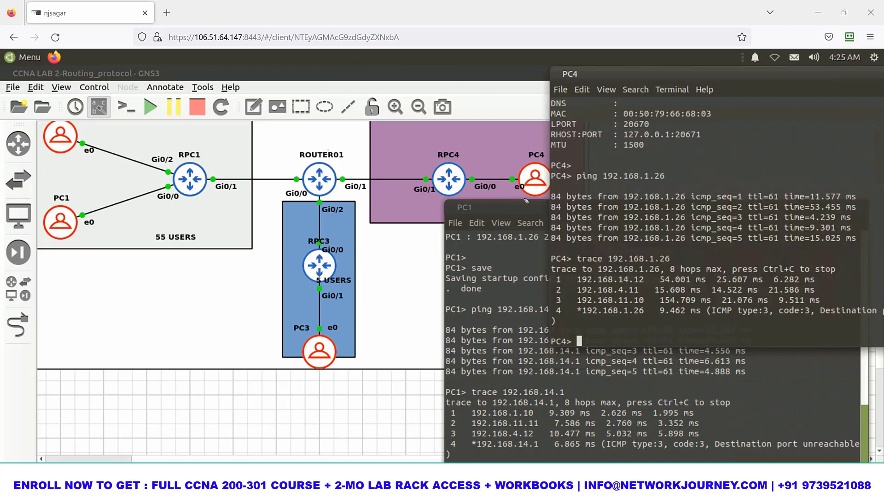
Mark PC4 and label RPC4's Gi0/0 as 14.12 and ROUTER01's Gi0/1 as 4.11, drawing the path towards RPC1.
mouse_move(534, 142)
left_mouse_down()
mouse_move(515, 157)
mouse_move(529, 138)
left_mouse_up()
left_click_drag(617, 282, 645, 279)
left_click_drag(477, 170, 491, 156)
left_click(484, 153)
left_click_drag(494, 147, 504, 154)
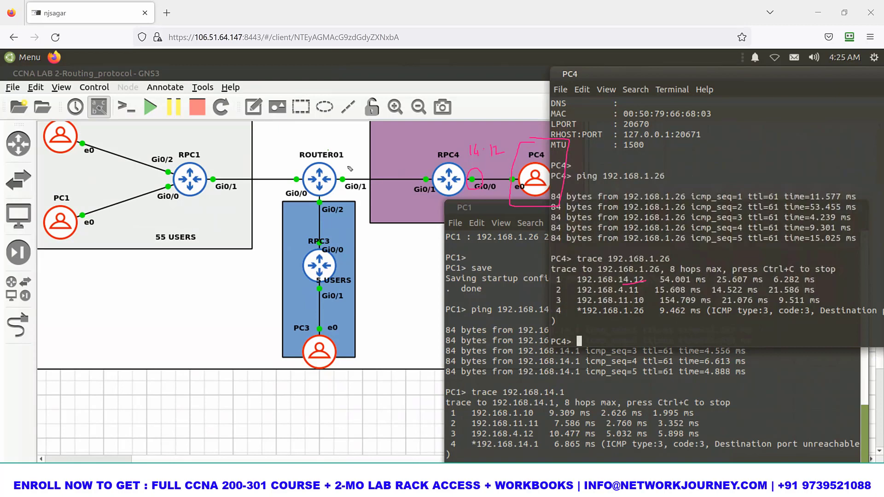
left_click_drag(349, 160, 365, 159)
left_click(360, 155)
mouse_move(288, 174)
left_mouse_down()
mouse_move(215, 170)
mouse_move(216, 183)
left_mouse_up()
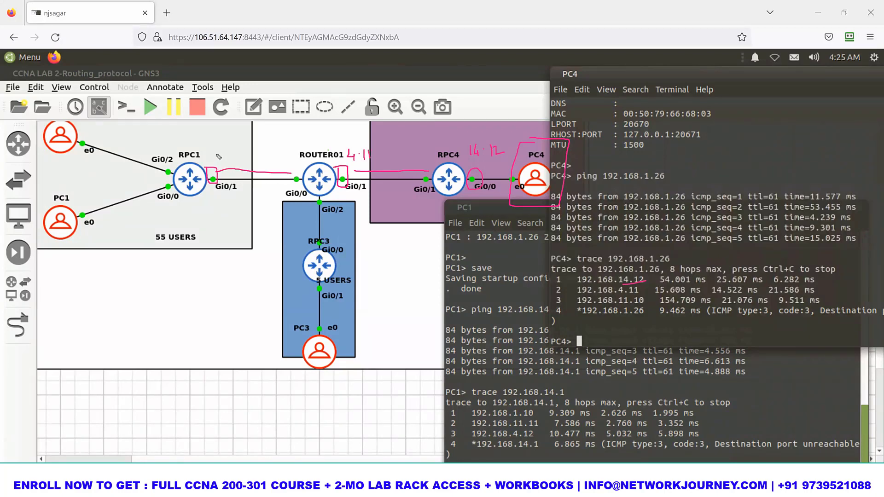
Label RPC1's Gi0/1 as 11.10 and PC1's e0 as 1.26, and mark the final hop in PC4's trace output.
left_click_drag(212, 152, 212, 161)
mouse_move(216, 152)
left_mouse_down()
mouse_move(217, 161)
mouse_move(231, 156)
left_mouse_up()
left_click(221, 160)
left_click_drag(114, 199, 89, 208)
mouse_move(78, 205)
left_mouse_down()
mouse_move(90, 247)
mouse_move(115, 240)
left_mouse_up()
left_click(93, 242)
mouse_move(644, 306)
left_mouse_down()
mouse_move(617, 317)
mouse_move(629, 306)
left_mouse_up()
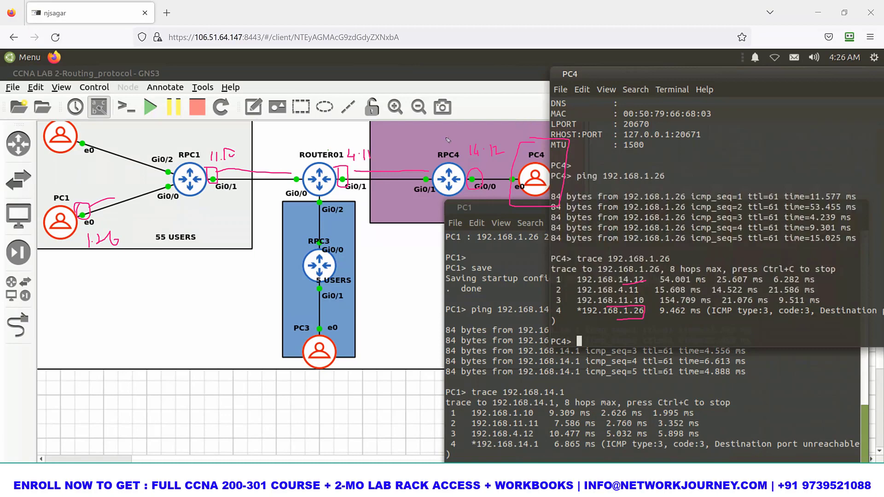
Circle the four devices that count as hops: RPC4, ROUTER01, RPC1 and PC1.
mouse_move(441, 136)
left_mouse_down()
mouse_move(446, 203)
mouse_move(429, 141)
left_mouse_up()
mouse_move(348, 134)
left_mouse_down()
mouse_move(286, 203)
mouse_move(354, 144)
mouse_move(318, 138)
left_mouse_up()
mouse_move(183, 151)
left_mouse_down()
mouse_move(205, 223)
mouse_move(185, 138)
left_mouse_up()
left_click_drag(77, 171, 114, 206)
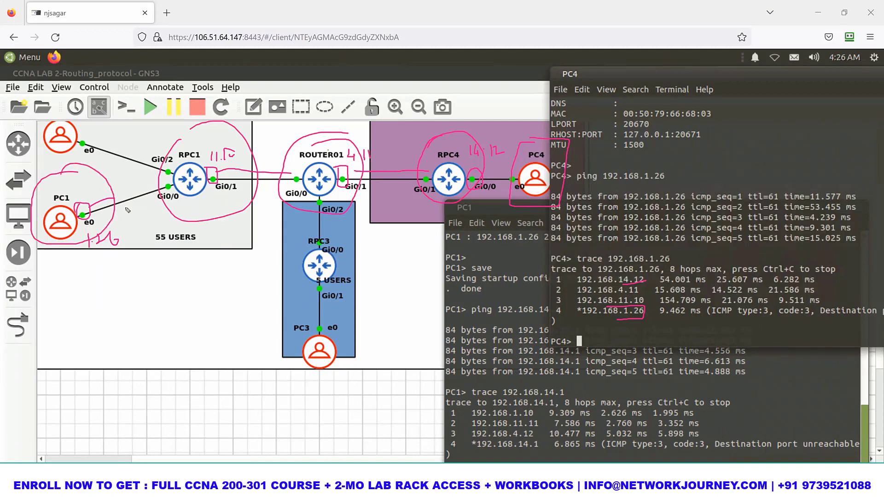
Write a boxed "4 HOPS" note above an S-to-D line, mark the trace's hop list and clear the annotations.
left_click_drag(105, 291, 122, 307)
mouse_move(118, 298)
left_mouse_down()
mouse_move(121, 315)
mouse_move(131, 315)
left_mouse_up()
mouse_move(132, 305)
left_mouse_down()
mouse_move(144, 300)
mouse_move(144, 315)
left_mouse_up()
left_click_drag(153, 310, 161, 320)
left_click_drag(161, 306, 172, 313)
left_click_drag(192, 306, 179, 319)
left_click_drag(112, 323, 210, 323)
mouse_move(85, 345)
left_mouse_down()
mouse_move(76, 355)
mouse_move(201, 352)
left_mouse_up()
left_click_drag(235, 349, 227, 357)
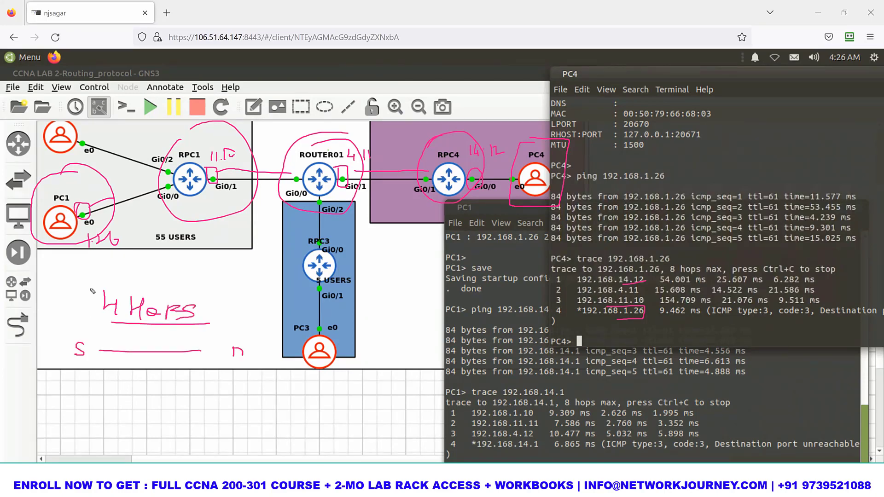
left_click_drag(99, 286, 109, 287)
mouse_move(238, 292)
left_mouse_down()
mouse_move(226, 323)
mouse_move(86, 295)
mouse_move(125, 276)
left_mouse_up()
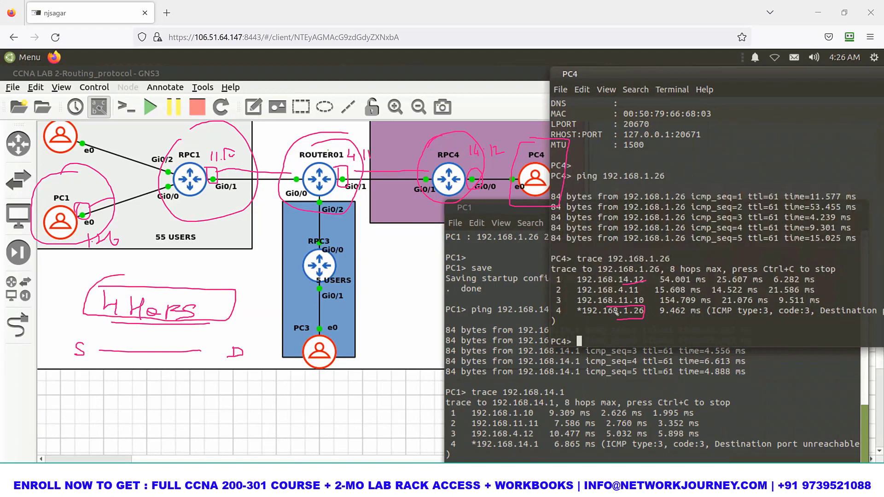
left_click_drag(562, 280, 581, 269)
key("Escape")
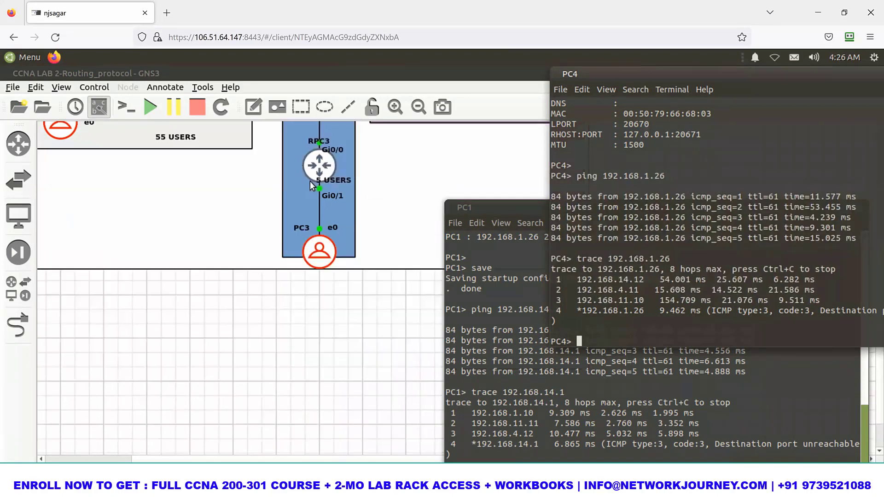
Bring up ROUTER01's console beside the topology and list its static routes with sh run | i route.
scroll(286, 184, "up", 2)
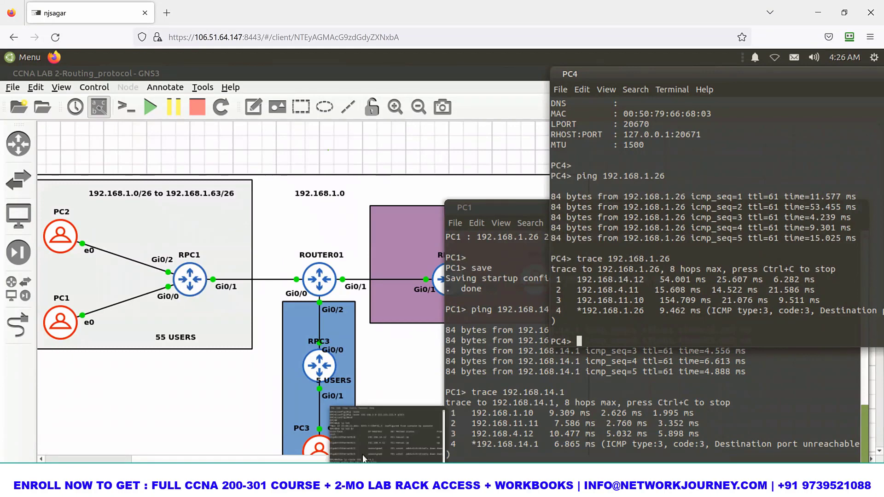
left_click(338, 469)
left_click_drag(529, 83, 606, 94)
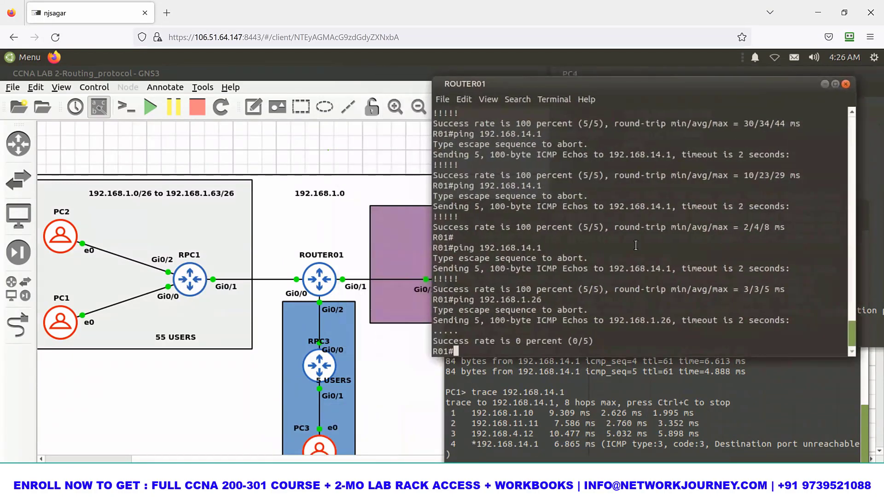
key("Return")
key("Return")
key("Return")
key("Return")
type("sh r")
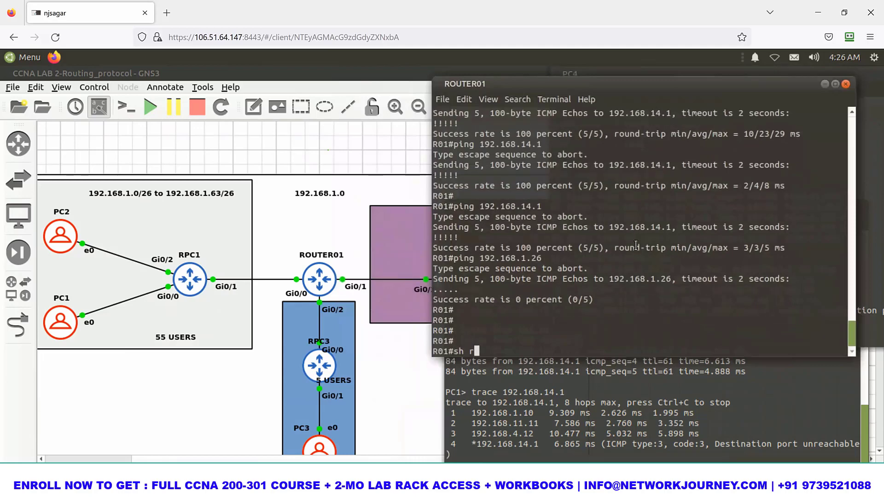
type("un |  i route")
key("Return")
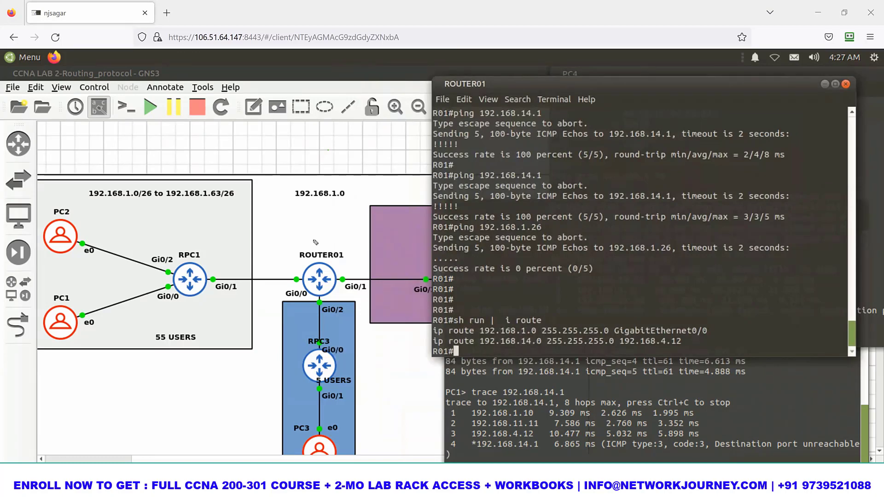
Draw arrows from ROUTER01 towards RPC4 and back towards RPC1, marking RPC4's Gi0/1 with "IP" as the next hop.
mouse_move(312, 221)
left_mouse_down()
mouse_move(312, 237)
mouse_move(321, 235)
left_mouse_up()
mouse_move(334, 264)
left_mouse_down()
mouse_move(399, 263)
mouse_move(390, 270)
left_mouse_up()
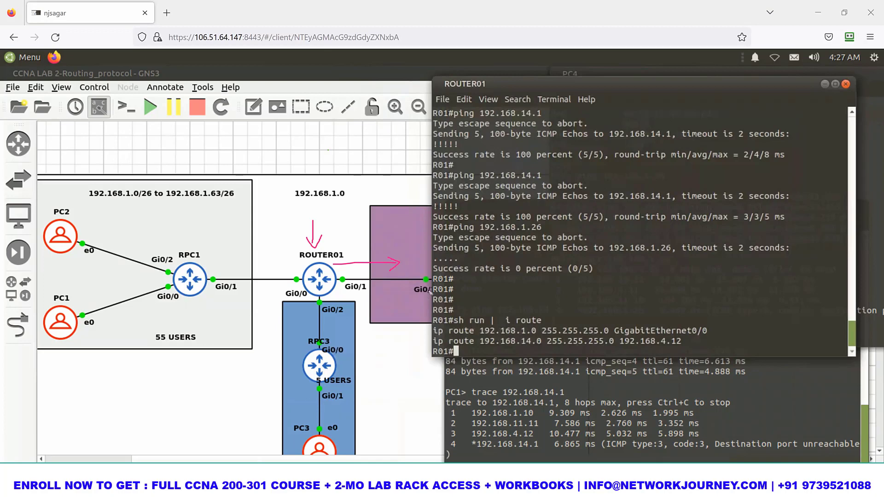
left_click_drag(418, 285, 418, 251)
left_click_drag(382, 302, 244, 312)
mouse_move(261, 302)
left_mouse_down()
mouse_move(244, 312)
mouse_move(267, 317)
left_mouse_up()
Circle ROUTER01's Gi0/0 as the exit interface and mark GigabitEthernet0/0 and 192.168.4.12 in the two static routes.
mouse_move(220, 272)
left_mouse_down()
mouse_move(221, 286)
mouse_move(225, 270)
left_mouse_up()
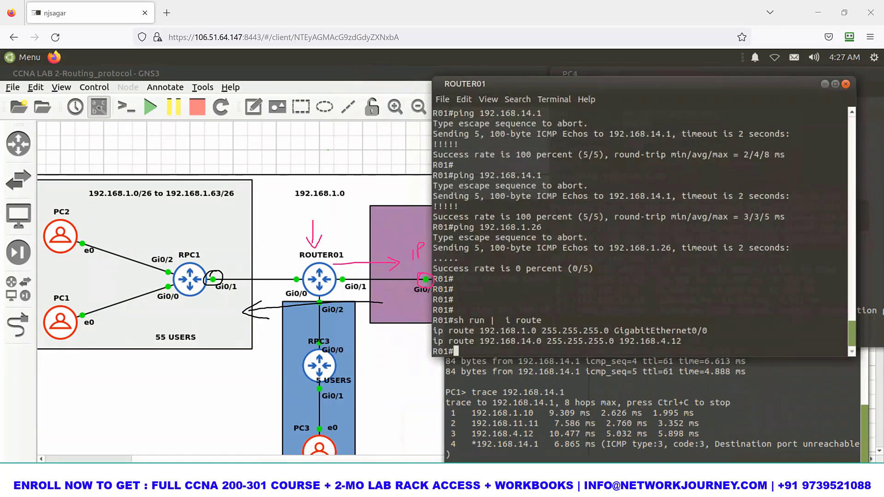
key("ctrl+z")
mouse_move(299, 271)
left_mouse_down()
mouse_move(289, 280)
mouse_move(302, 288)
mouse_move(305, 272)
left_mouse_up()
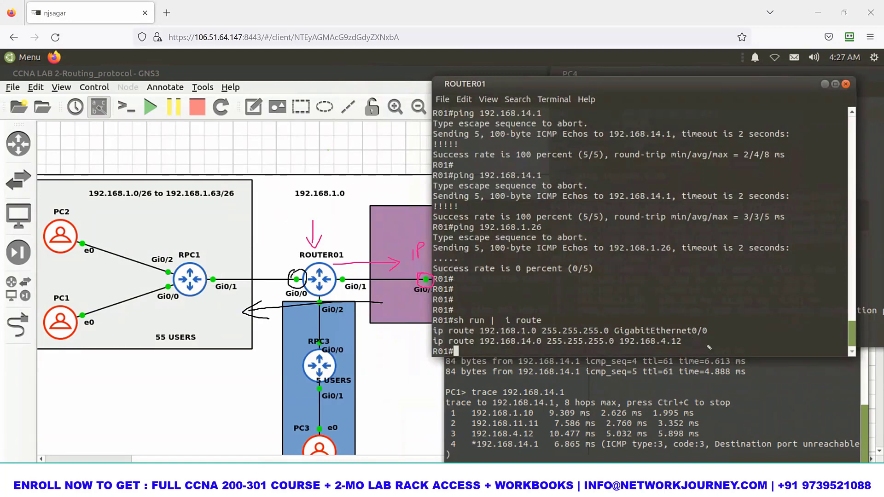
left_click_drag(668, 337, 717, 332)
left_click_drag(718, 328, 735, 310)
mouse_move(632, 353)
left_mouse_down()
mouse_move(682, 348)
mouse_move(712, 334)
left_mouse_up()
mouse_move(288, 286)
left_mouse_down()
mouse_move(299, 291)
mouse_move(299, 280)
left_mouse_up()
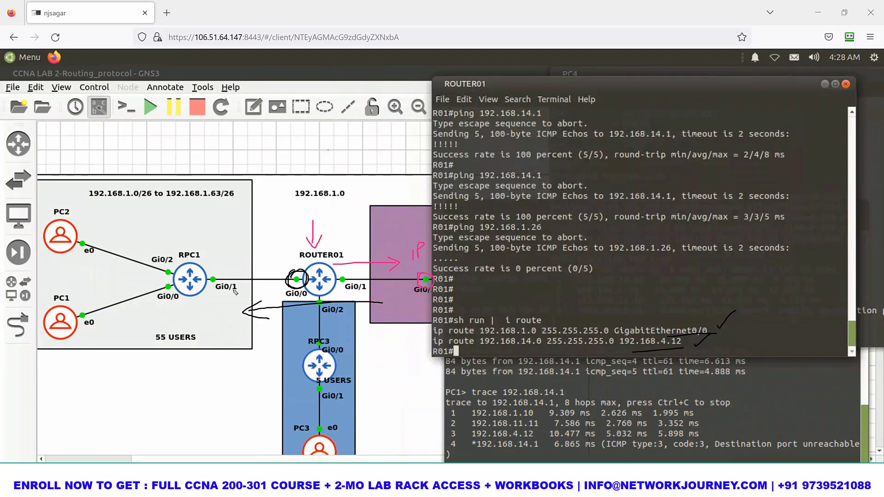
Clear the topology annotations and switch to the ccna-conf.txt notes in Notepad, going back to the RPC1 configuration.
left_click_drag(213, 275, 219, 254)
key("Escape")
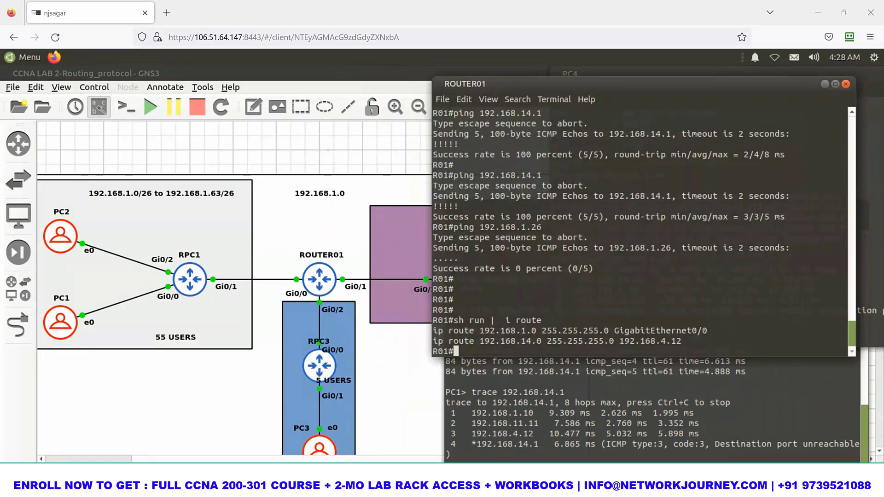
left_click_drag(288, 7, 658, 74)
left_click(556, 199)
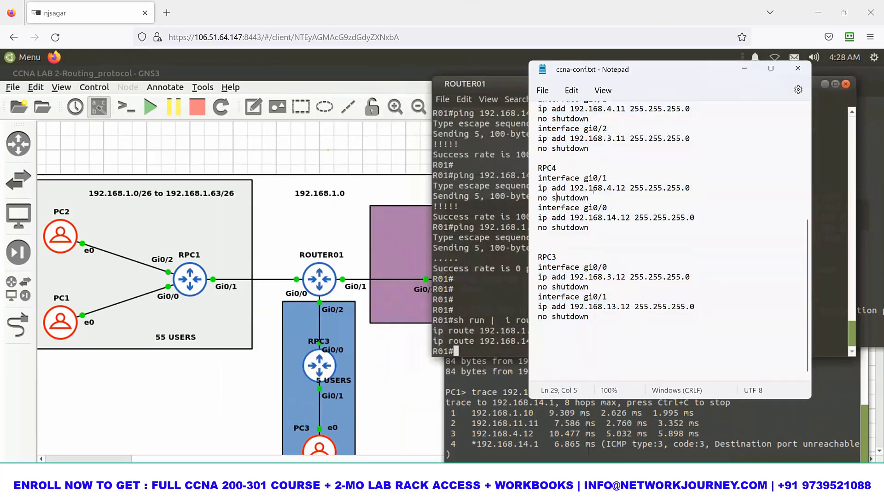
scroll(593, 192, "up", 7)
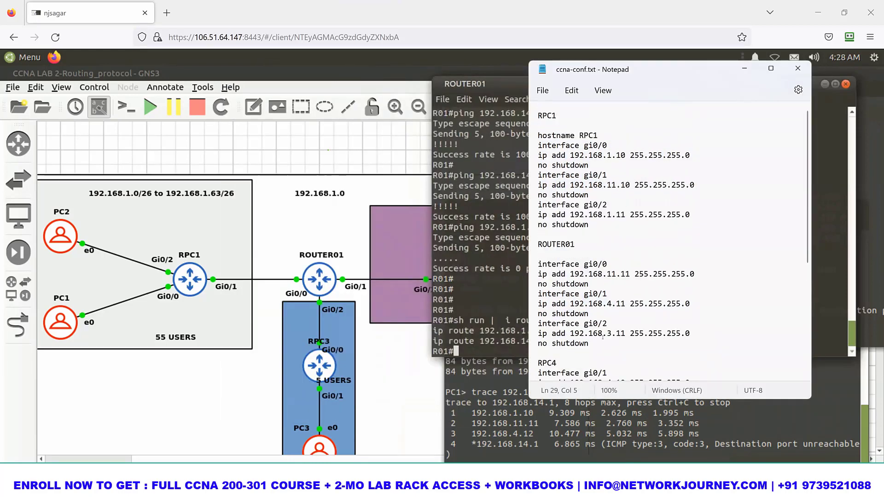
Add the heading "ASSIGNMENT/PROJECT" below the RPC3 configuration at the end of the notes.
scroll(602, 337, "down", 6)
left_click(553, 356)
type("ASSI")
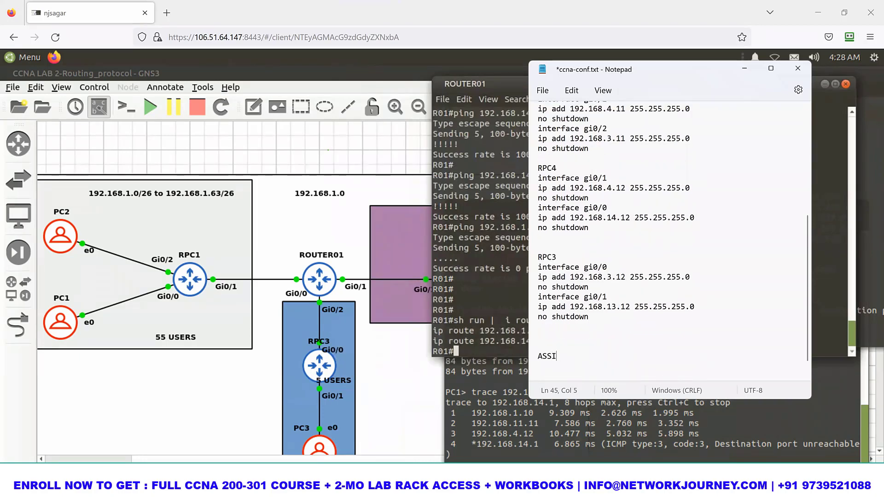
type("GNMENT/PROJECT")
key("Return")
key("Return")
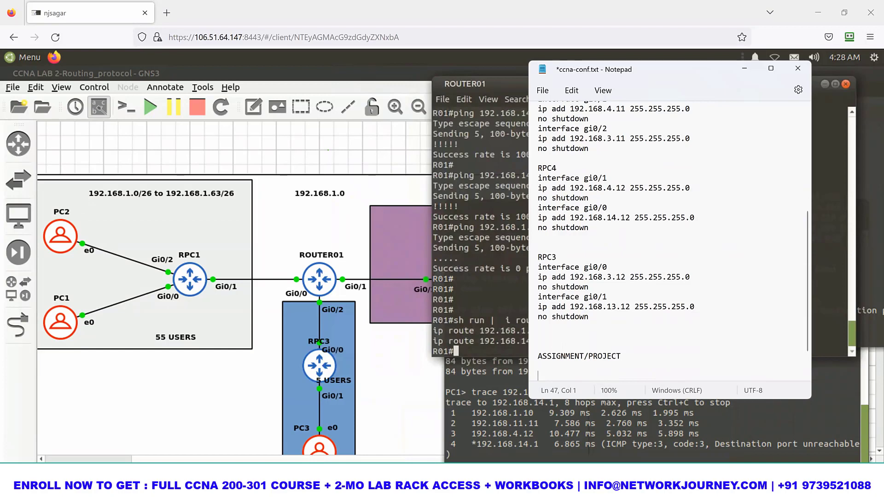
Write the first assignment item, "1. PC1 to PC3", under the heading.
type("PC 1 to PC3")
key("Left")
key("Left")
key("Left")
key("Left")
key("Left")
key("Left")
key("Left")
key("Left")
key("Left")
key("Left")
type("1.")
key("End")
key("Return")
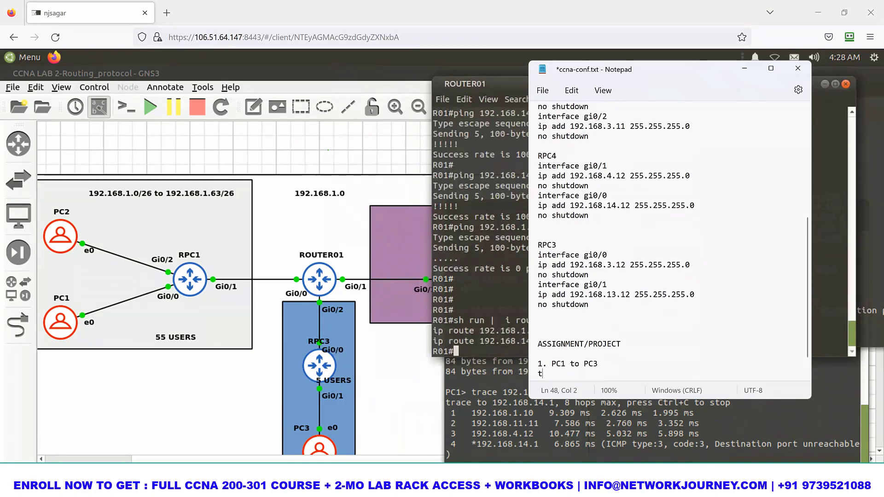
Add the line "test , ping, trace" beneath the PC1 to PC3 item.
type("test , ")
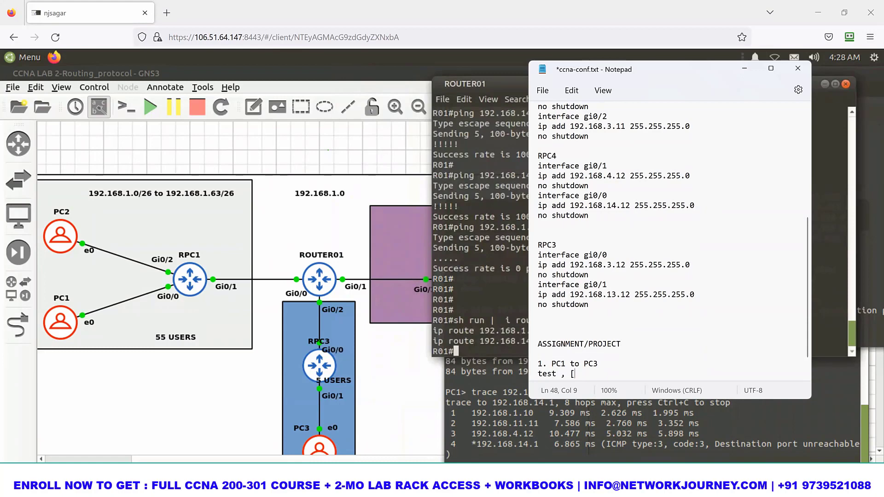
type("ping, trace")
key("Return")
key("Return")
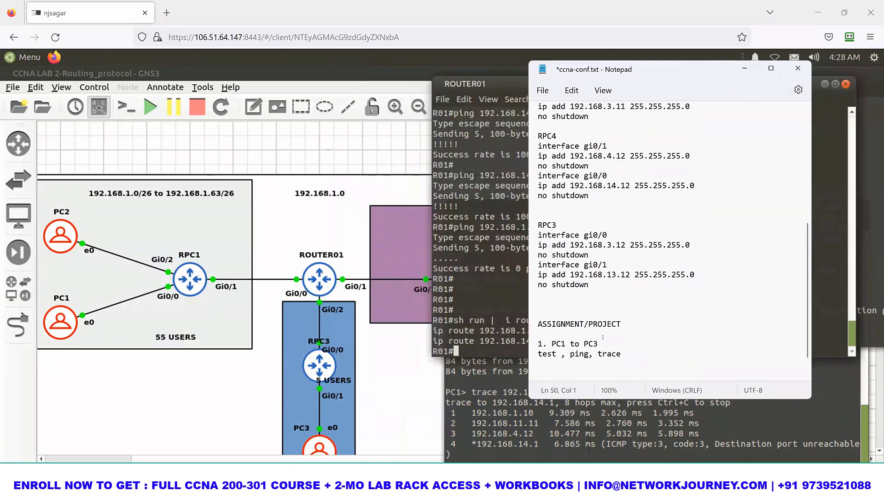
Highlight the assignment text and the RPC1 and ROUTER01 configurations, and look over the GNS3 topology.
left_click_drag(607, 378, 592, 276)
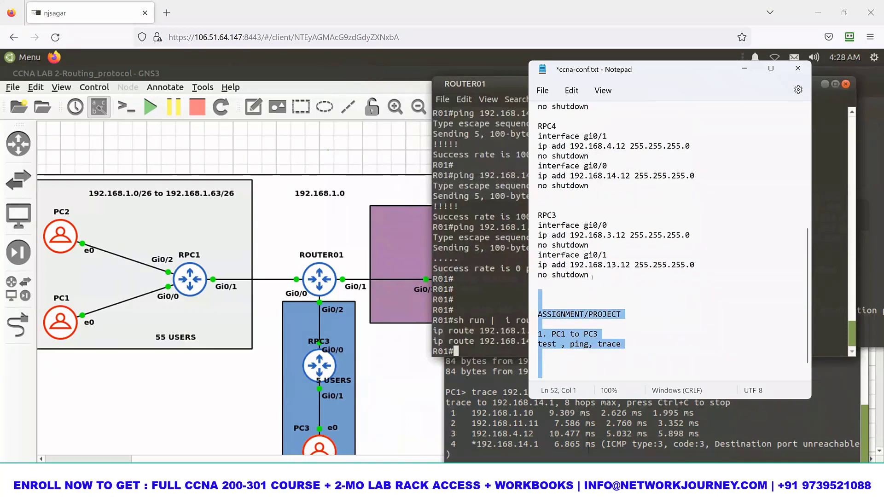
left_click_drag(581, 145, 620, 193)
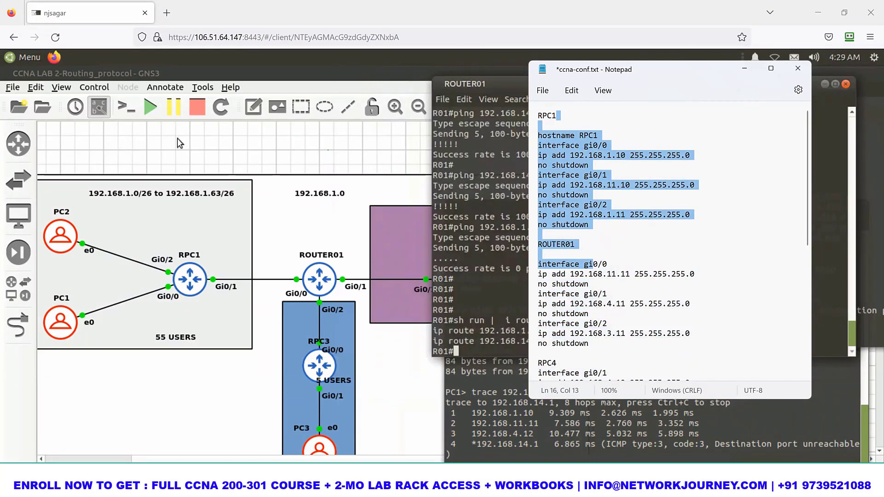
left_click(378, 146)
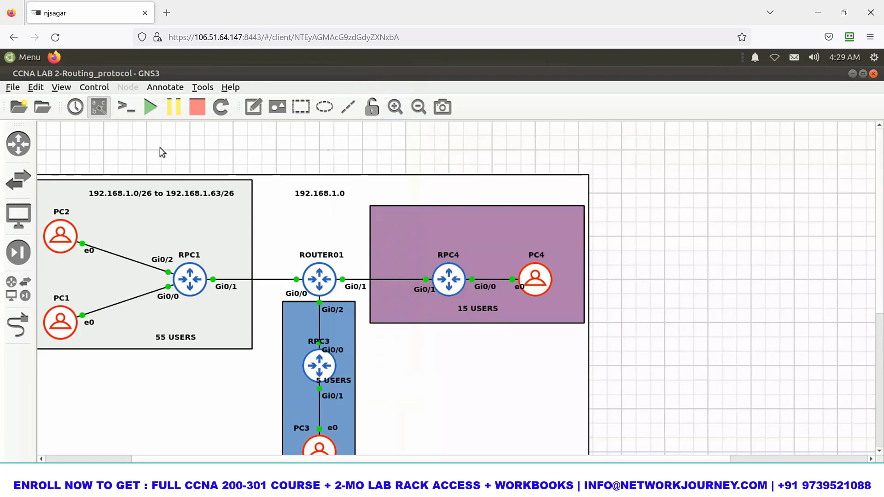
left_click(61, 88)
left_click(335, 147)
key("alt+Tab")
Frame the ASSIGNMENT/PROJECT heading in ccna-conf.txt with a row of 27 equals signs above and below it.
scroll(673, 185, "down", 6)
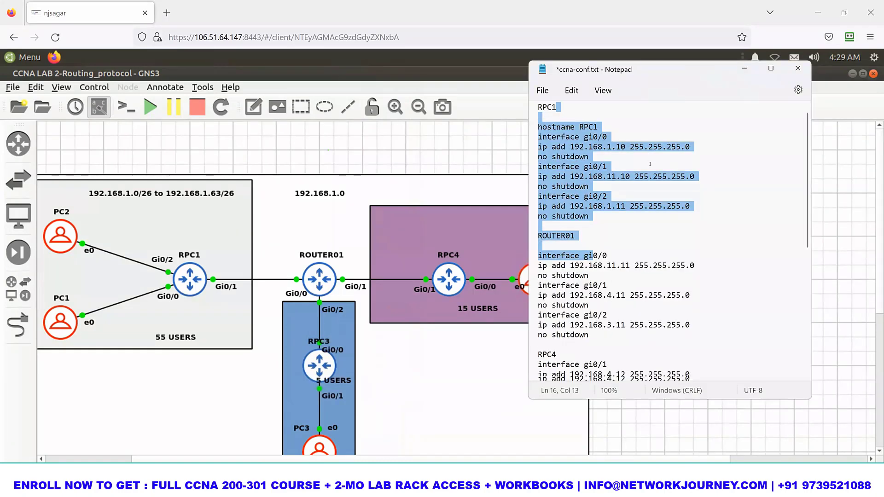
scroll(676, 186, "down", 2)
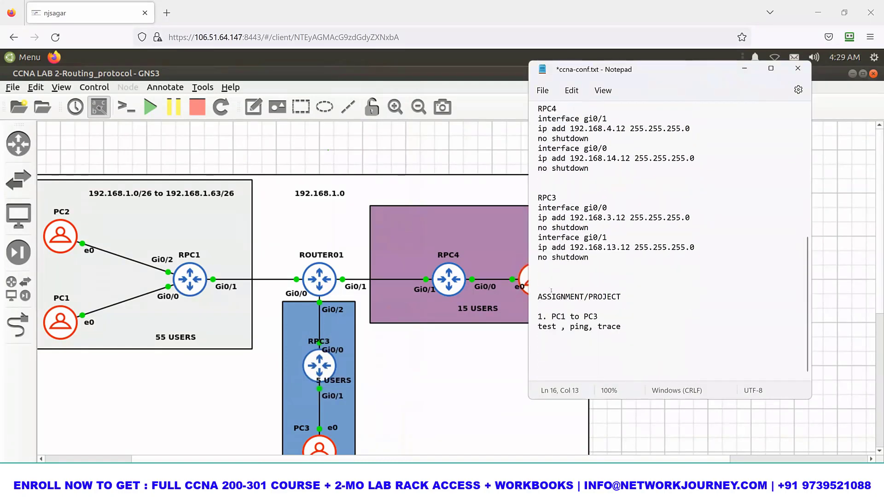
left_click(551, 291)
key("Return")
key("Return")
key("Return")
type("===========================")
key("Down")
key("Down")
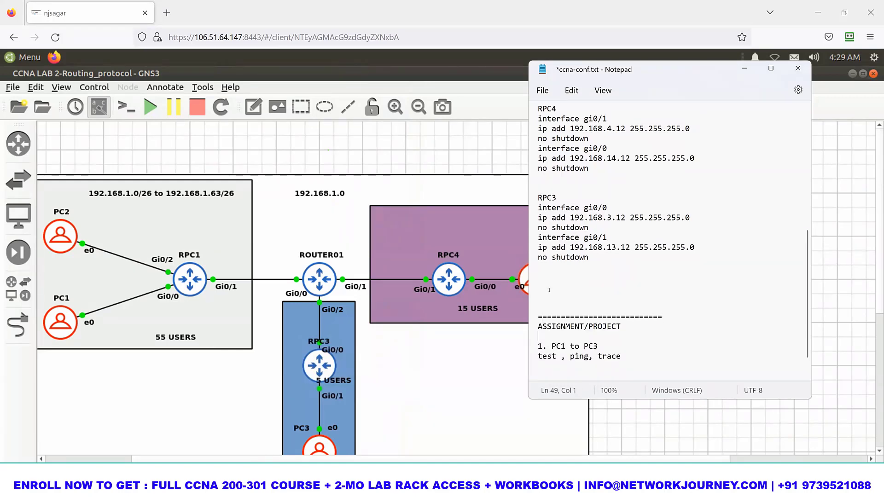
type("===========================")
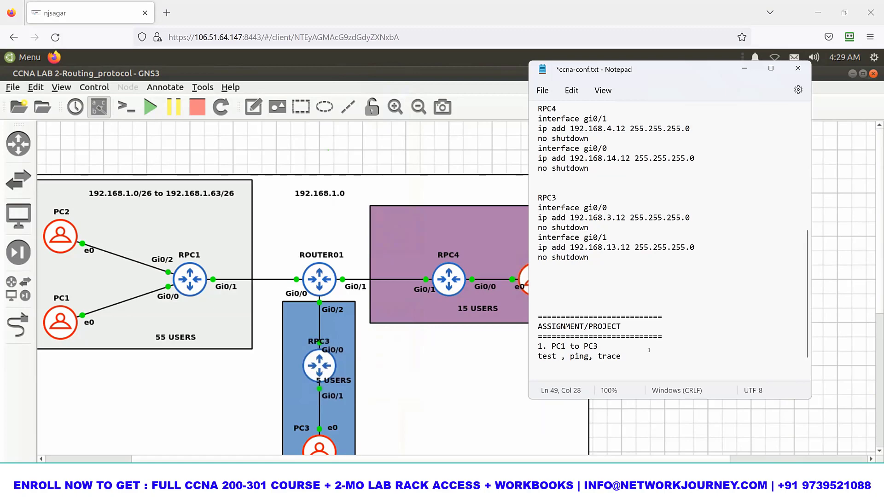
scroll(625, 315, "down", 1)
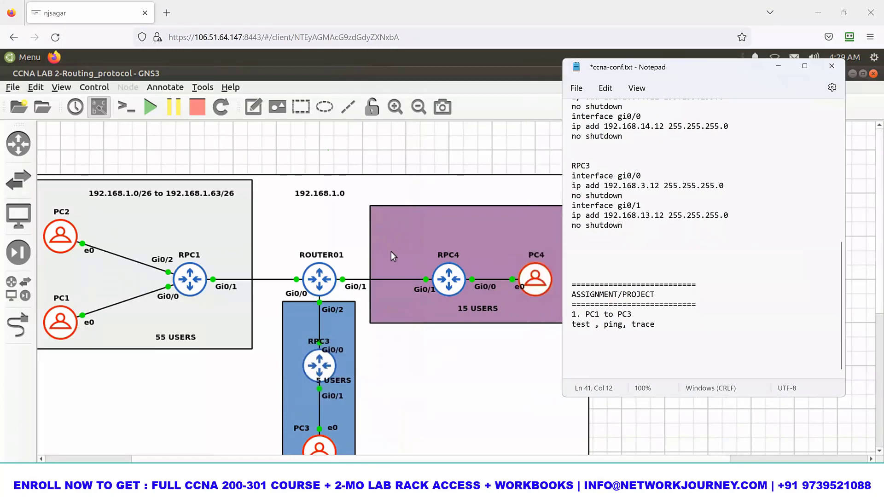
In GNS3, remove the 192.168.1.0 label and move the 192.168.1.0/26 range label above the topology frame.
left_click(249, 297)
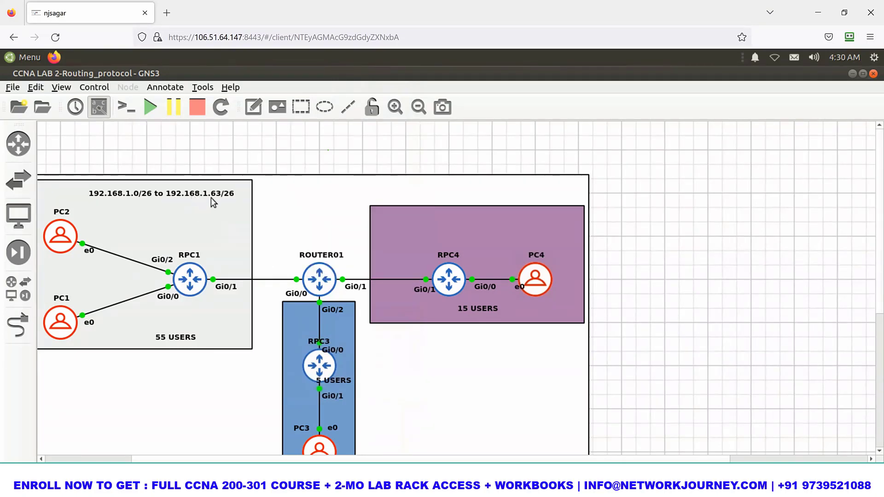
right_click(184, 196)
left_click(333, 145)
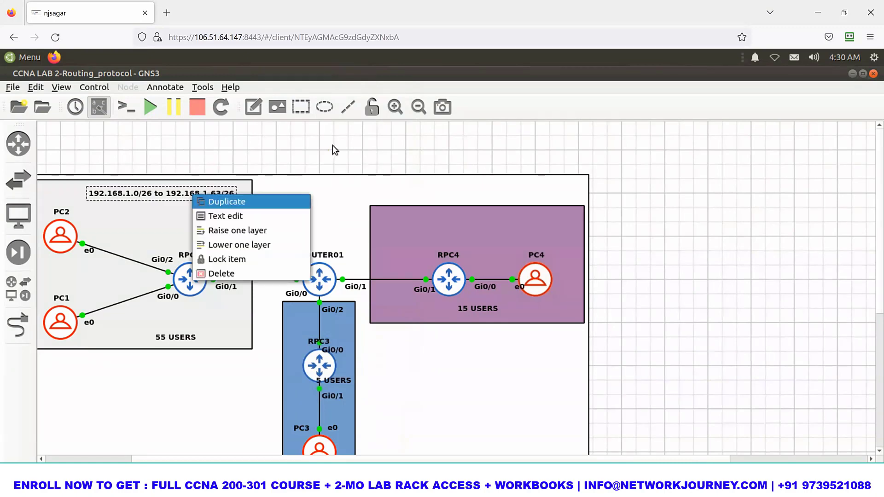
Replace the moved label's text with "STATIC ROUTING, OSPF, EIGRP" and place it above ROUTER01.
double_click(324, 149)
type("STATIC")
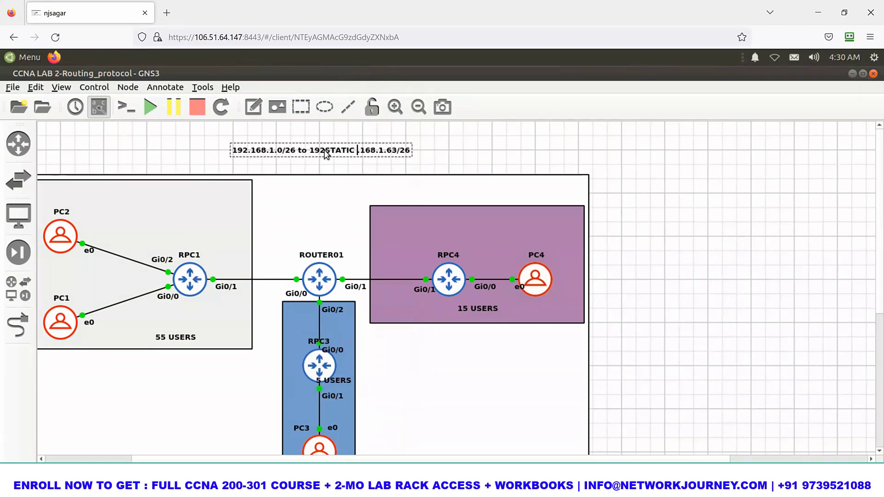
key("ctrl+a")
key("BackSpace")
type("STATIC ROUTIN")
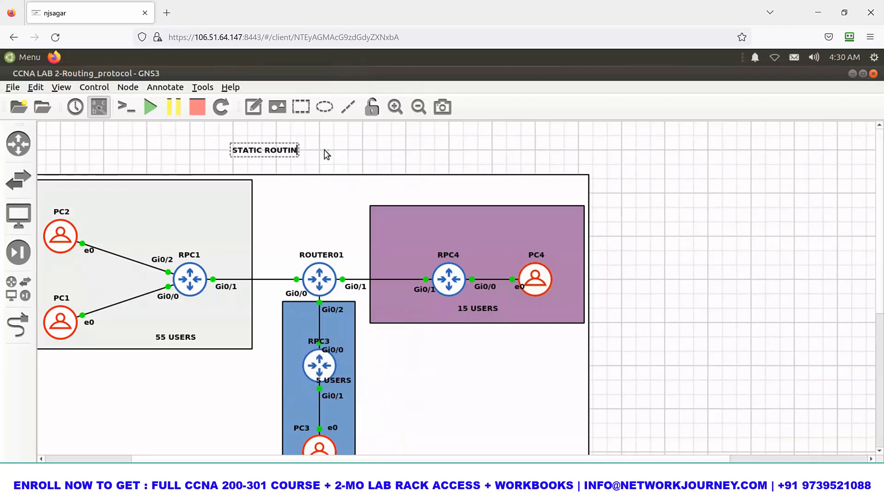
type("G, OSPF, EIGRP")
left_click(475, 154)
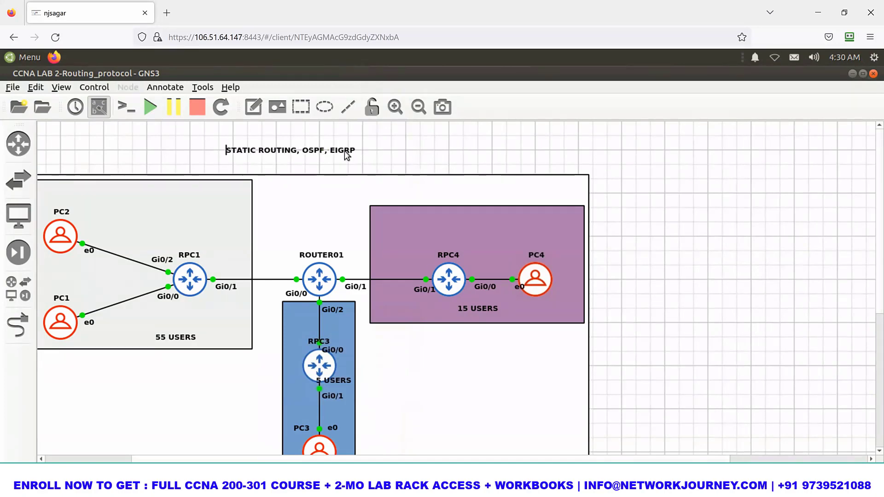
left_click_drag(246, 154, 317, 154)
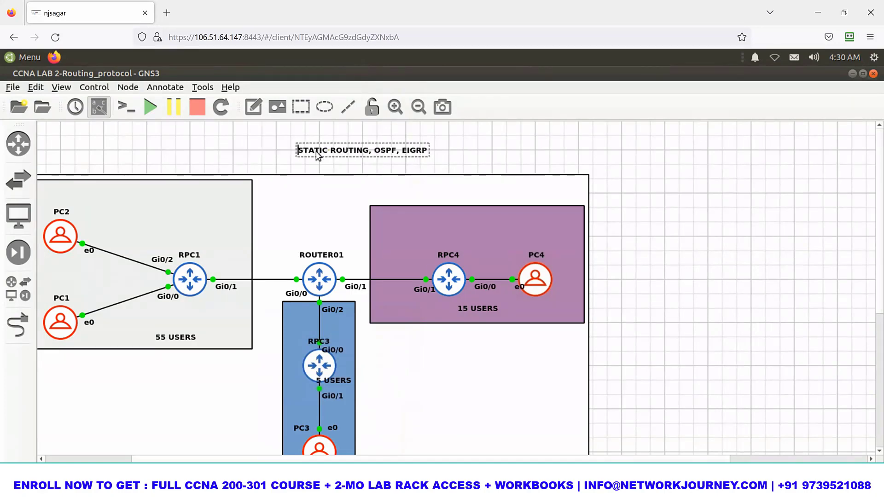
left_click(248, 139)
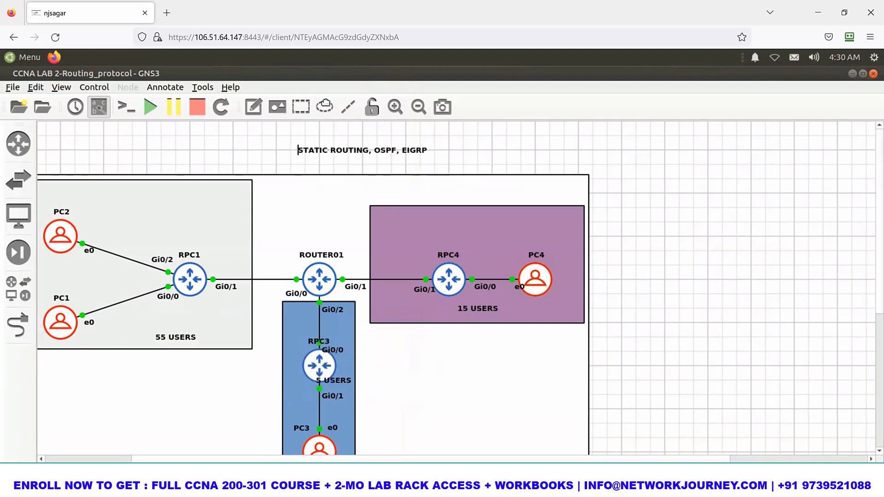
double_click(314, 150)
Sketch a box linked to PC1, a second device wired below it, and a dashed arrow back towards PC1.
left_click(123, 244)
mouse_move(112, 315)
left_mouse_down()
mouse_move(110, 330)
mouse_move(133, 314)
left_mouse_up()
left_click_drag(112, 315, 133, 314)
mouse_move(111, 317)
left_mouse_down()
mouse_move(121, 325)
mouse_move(75, 317)
left_mouse_up()
mouse_move(75, 317)
left_mouse_down()
mouse_move(122, 322)
mouse_move(119, 358)
mouse_move(130, 373)
mouse_move(107, 363)
mouse_move(127, 361)
left_mouse_up()
mouse_move(107, 348)
left_mouse_down()
mouse_move(108, 361)
mouse_move(77, 343)
left_mouse_up()
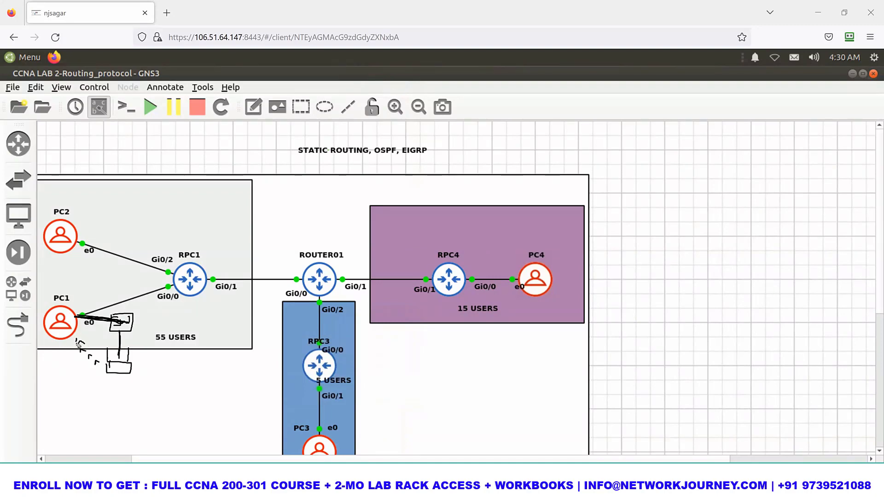
mouse_move(123, 372)
left_mouse_down()
mouse_move(115, 368)
mouse_move(123, 368)
mouse_move(121, 332)
mouse_move(119, 358)
left_mouse_up()
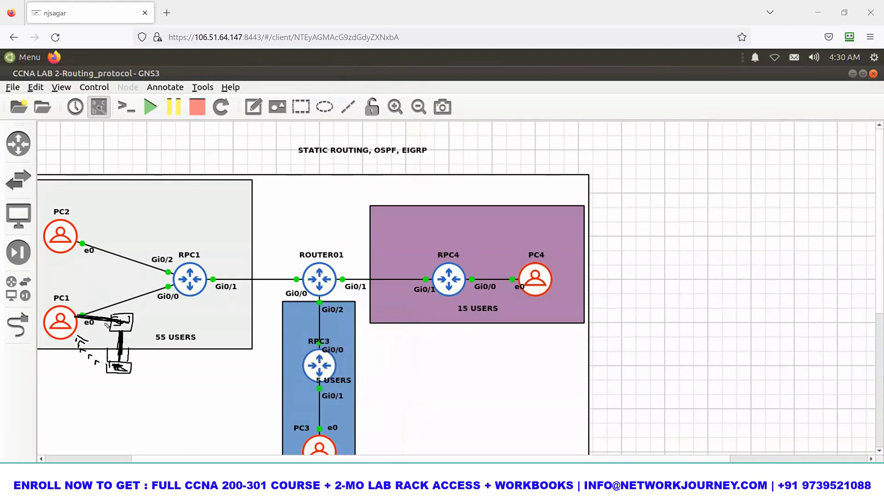
Cross out the link between PC1 and the sketched box and draw a connection from the box to RPC1's Gi0/0.
mouse_move(104, 303)
left_mouse_down()
mouse_move(91, 324)
mouse_move(105, 323)
left_mouse_up()
left_click_drag(178, 289, 125, 313)
left_click_drag(176, 284, 127, 316)
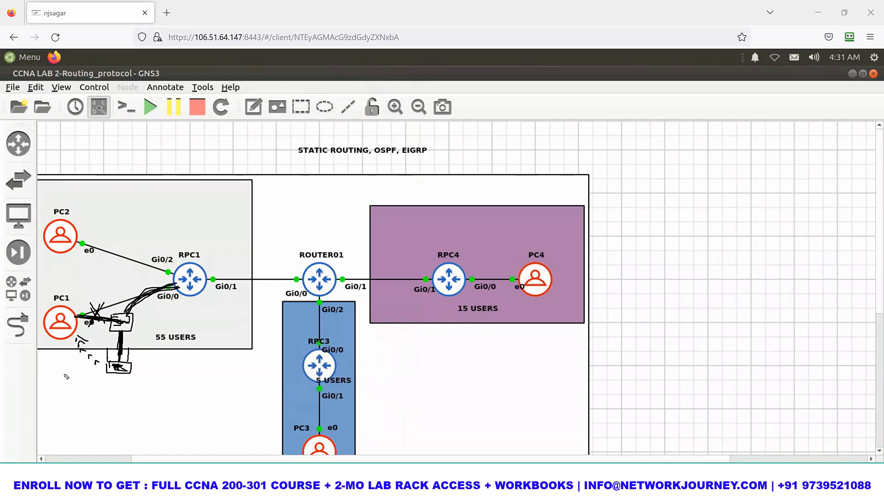
Write the address 192.168.1.26 under the sketched device and underline its end.
left_click_drag(59, 369, 59, 381)
mouse_move(69, 373)
left_mouse_down()
mouse_move(67, 382)
mouse_move(84, 384)
left_mouse_up()
mouse_move(96, 374)
left_mouse_down()
mouse_move(92, 386)
mouse_move(102, 387)
left_mouse_up()
left_click_drag(110, 383, 131, 392)
left_click_drag(138, 380, 135, 400)
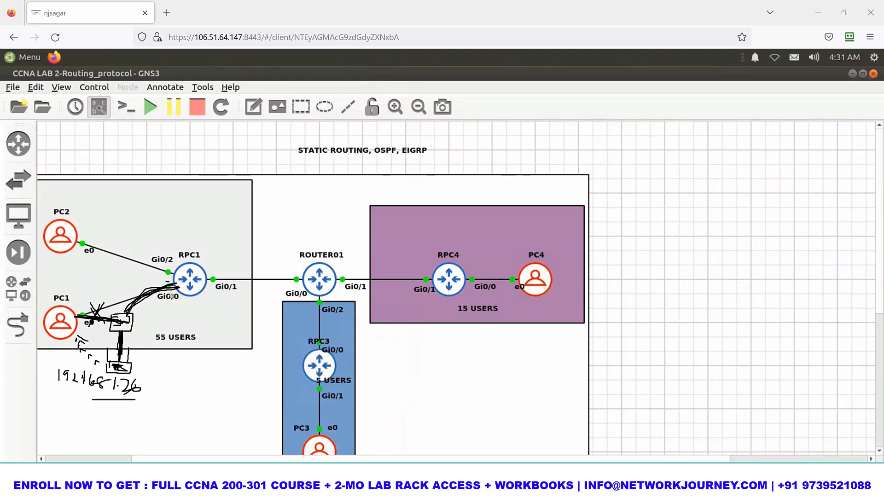
Circle RPC1's Gi0/0, draw an arrow from RPC1 to RPC4 and encircle the sketched device with its address.
left_click_drag(170, 294, 178, 290)
mouse_move(208, 260)
left_mouse_down()
mouse_move(475, 264)
mouse_move(452, 272)
left_mouse_up()
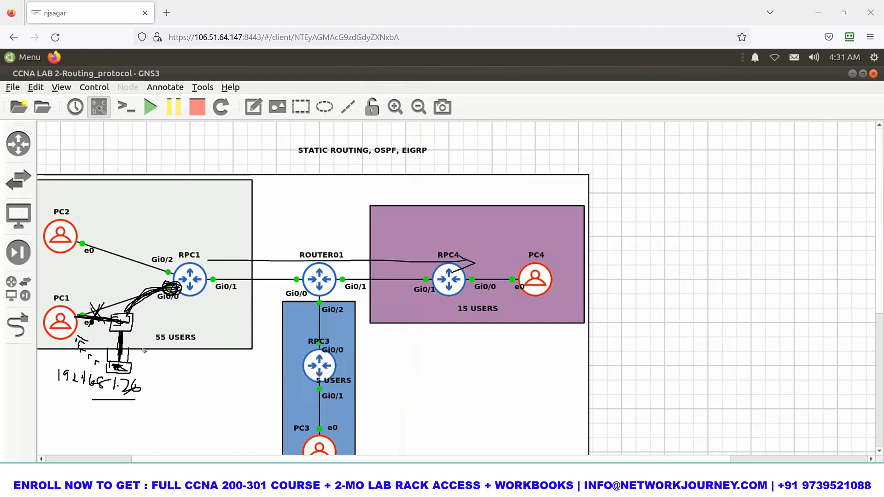
mouse_move(149, 310)
left_mouse_down()
mouse_move(114, 417)
mouse_move(33, 372)
mouse_move(44, 350)
left_mouse_up()
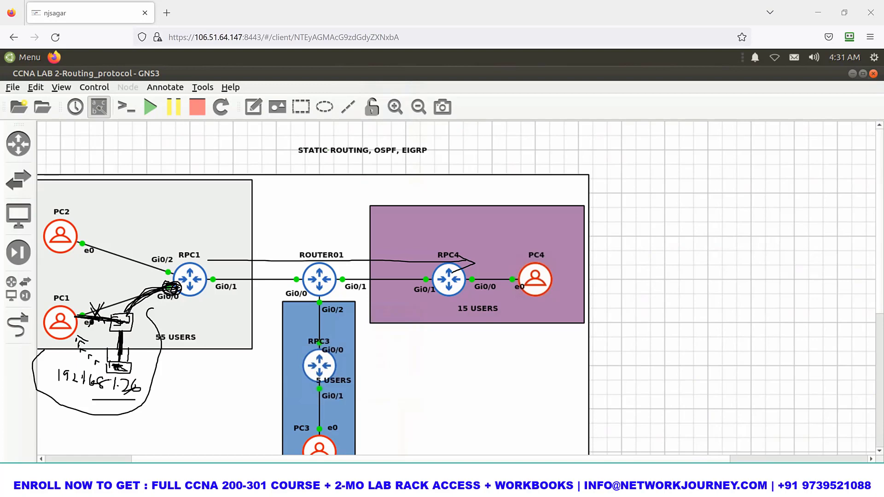
Undo the latest annotations back to the crossed-out PC1 link, removing the address and the connection to RPC1.
key("ctrl+z")
key("ctrl+z")
key("ctrl+z")
key("ctrl+z")
key("ctrl+z")
key("ctrl+z")
key("ctrl+z")
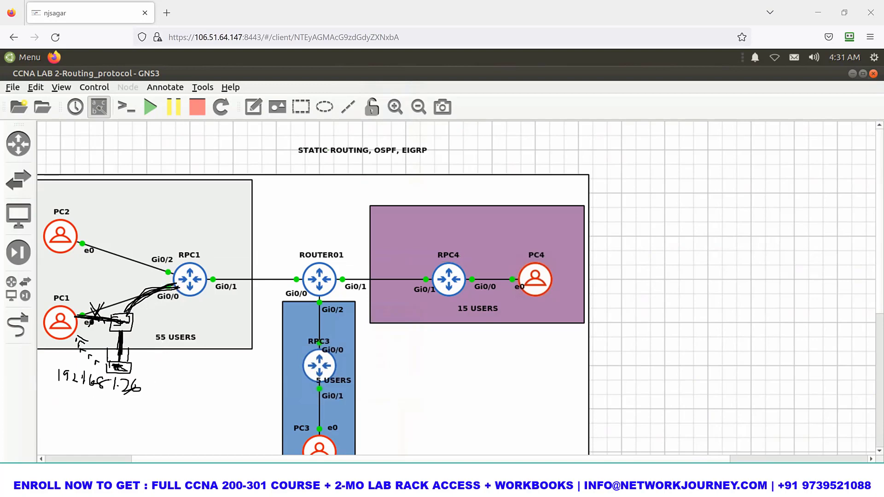
key("ctrl+z")
key("ctrl+z")
key("ctrl+z")
key("ctrl+z")
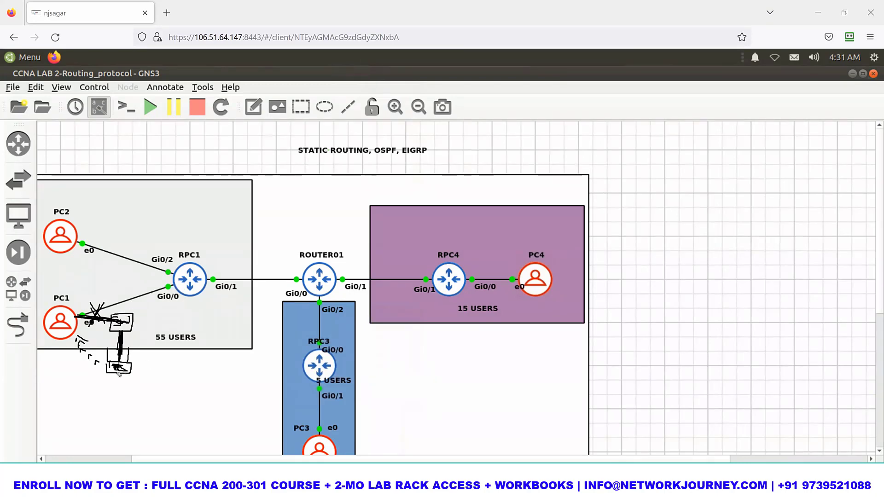
Box RPC1's Gi0/0 and write "gate", "DHCP" and "Router" around the sketched device.
mouse_move(113, 384)
left_mouse_down()
mouse_move(108, 396)
mouse_move(136, 388)
mouse_move(130, 378)
left_mouse_up()
mouse_move(163, 280)
left_mouse_down()
mouse_move(161, 293)
mouse_move(174, 280)
mouse_move(159, 283)
left_mouse_up()
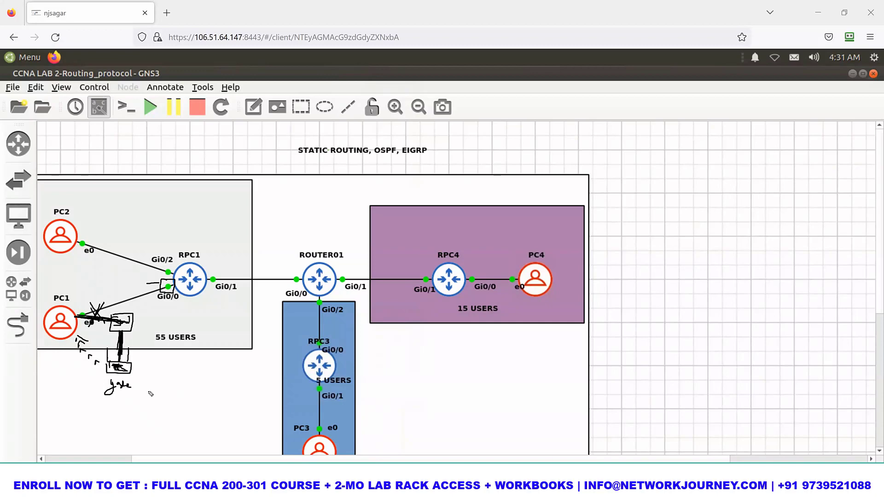
left_click_drag(136, 366, 142, 374)
left_click_drag(144, 370, 162, 367)
mouse_move(113, 409)
left_mouse_down()
mouse_move(111, 418)
mouse_move(140, 427)
mouse_move(147, 411)
left_mouse_up()
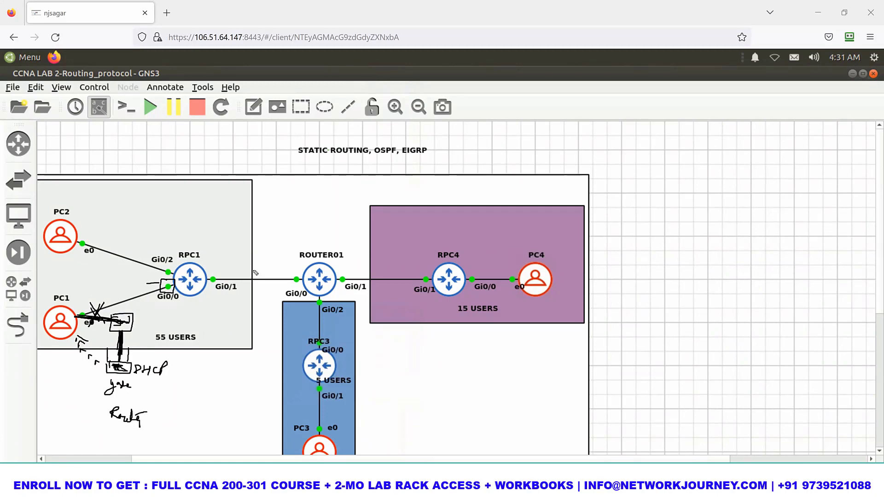
Draw a box on the RPC1–ROUTER01 link joined to a device box above ROUTER01, and frame the "DHCP" note.
mouse_move(247, 270)
left_mouse_down()
mouse_move(259, 284)
mouse_move(251, 274)
mouse_move(316, 236)
mouse_move(336, 246)
mouse_move(305, 222)
mouse_move(315, 239)
mouse_move(347, 236)
left_mouse_up()
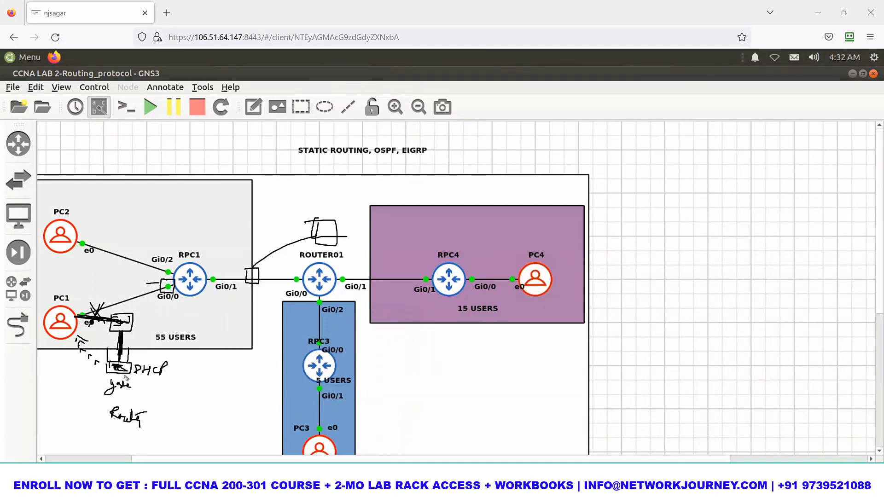
mouse_move(144, 381)
left_mouse_down()
mouse_move(181, 364)
mouse_move(135, 358)
mouse_move(138, 380)
mouse_move(154, 379)
left_mouse_up()
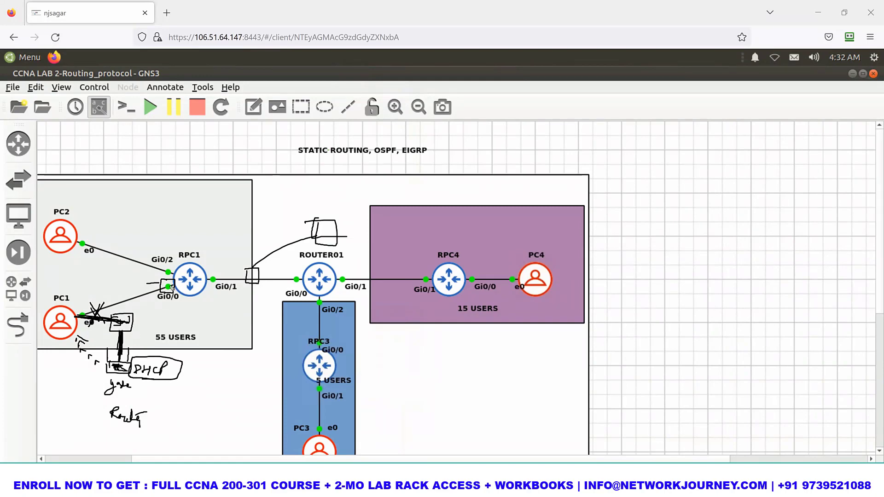
Write "/24" under RPC1's Gi0/0, bracket PC1 and note a 192.168.1 address with "/24" beneath it.
mouse_move(175, 290)
left_mouse_down()
mouse_move(161, 281)
mouse_move(173, 283)
mouse_move(164, 322)
mouse_move(182, 309)
left_mouse_up()
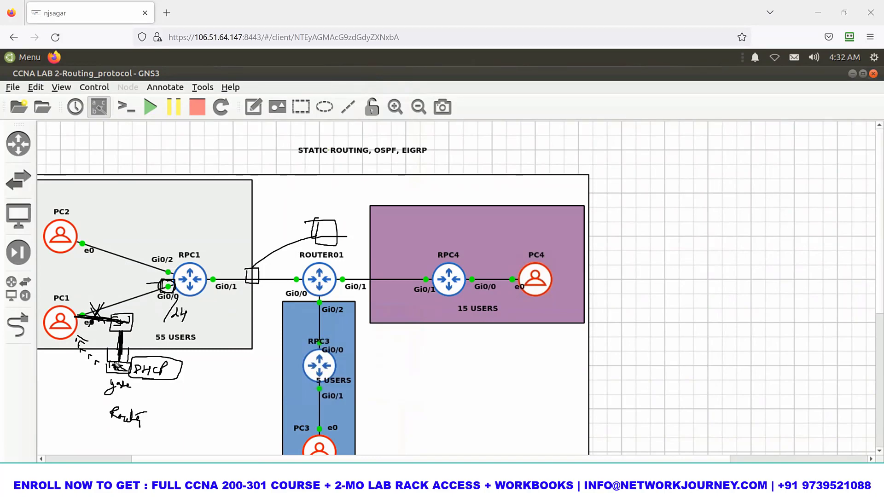
left_click_drag(117, 368, 123, 374)
mouse_move(46, 301)
left_mouse_down()
mouse_move(36, 341)
mouse_move(50, 345)
mouse_move(12, 378)
mouse_move(19, 364)
mouse_move(18, 372)
mouse_move(33, 374)
mouse_move(55, 365)
mouse_move(58, 375)
mouse_move(73, 374)
mouse_move(69, 403)
left_mouse_up()
left_click(52, 373)
left_click(63, 373)
mouse_move(73, 369)
left_mouse_down()
mouse_move(68, 377)
mouse_move(77, 378)
left_mouse_up()
mouse_move(76, 368)
left_mouse_down()
mouse_move(58, 381)
mouse_move(90, 389)
left_mouse_up()
left_click_drag(87, 382, 82, 399)
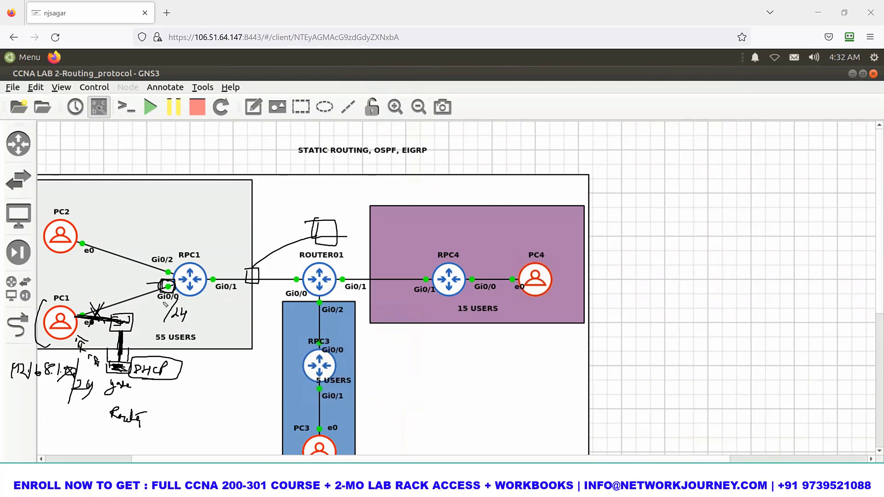
Mark RPC1's Gi0/0 again, write "LAN" beside the sketched box and clear all annotations.
mouse_move(164, 290)
left_mouse_down()
mouse_move(177, 290)
mouse_move(169, 289)
left_mouse_up()
mouse_move(138, 328)
left_mouse_down()
mouse_move(145, 339)
mouse_move(160, 336)
mouse_move(157, 318)
left_mouse_up()
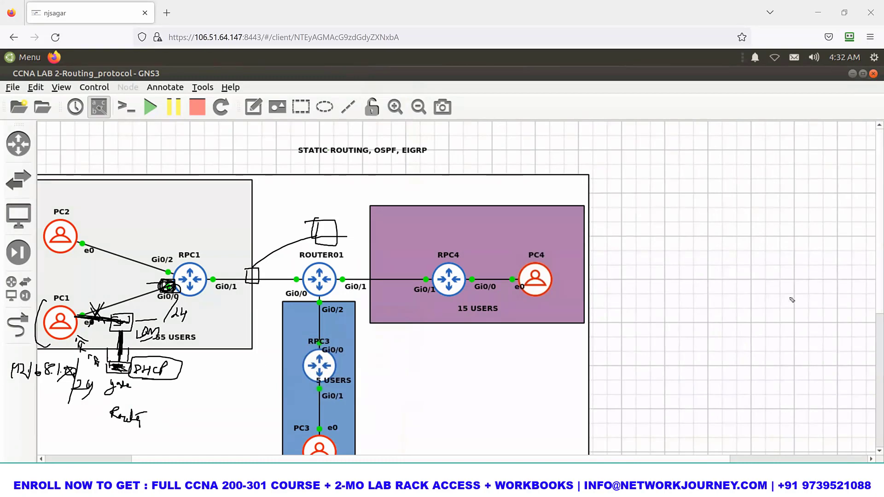
key("Escape")
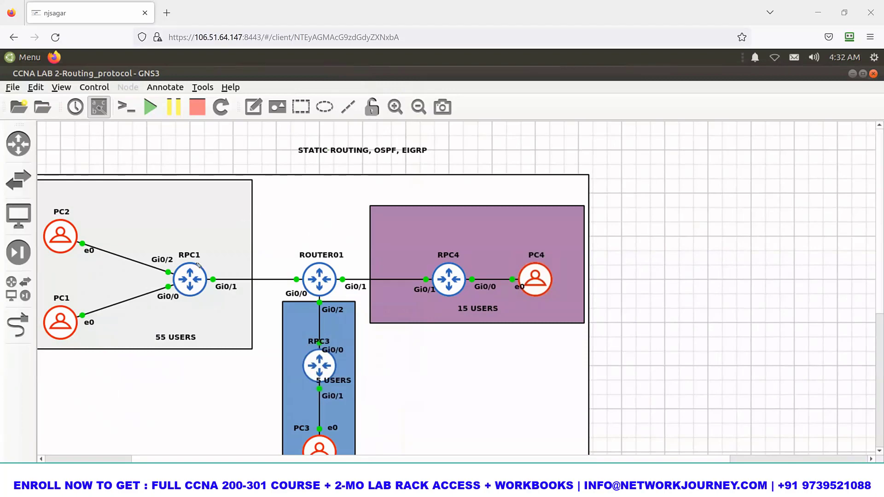
Sketch a new box near PC1 and connect it to RPC1's Gi0/0.
mouse_move(114, 321)
left_mouse_down()
mouse_move(134, 322)
mouse_move(117, 313)
mouse_move(114, 326)
mouse_move(178, 292)
left_mouse_up()
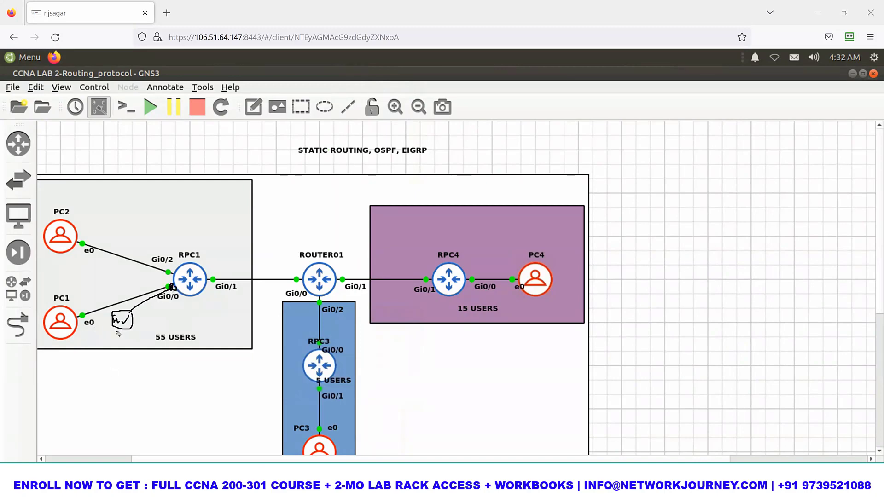